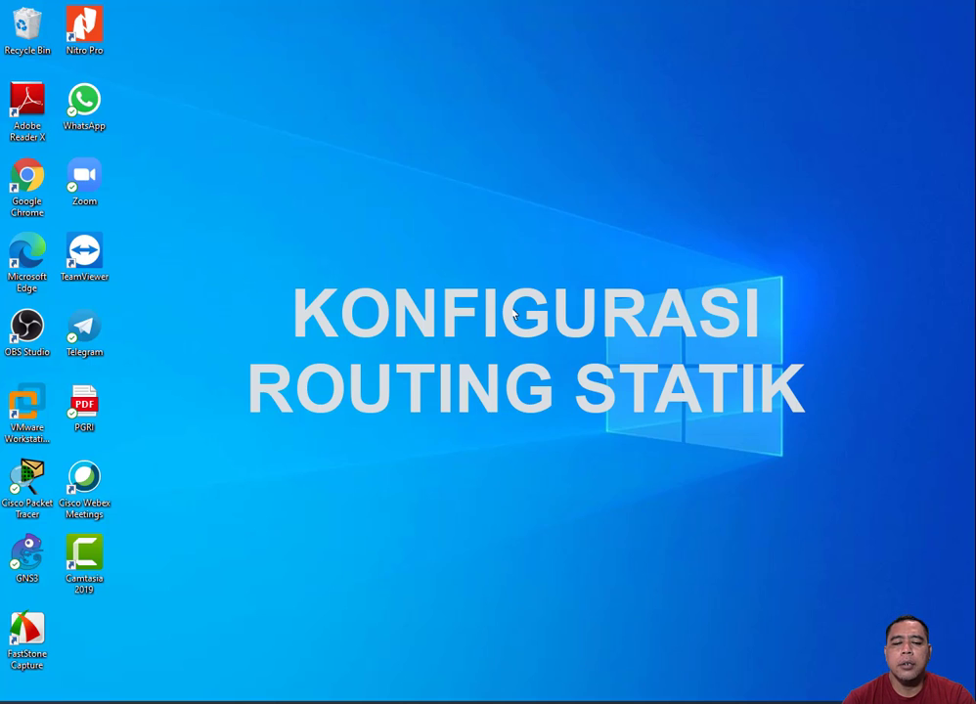
- Switch to Cisco Packet Tracer and place two 1841 routers side by side in the middle of the workspace
{"action": "left_click", "coordinate": [242, 703]}
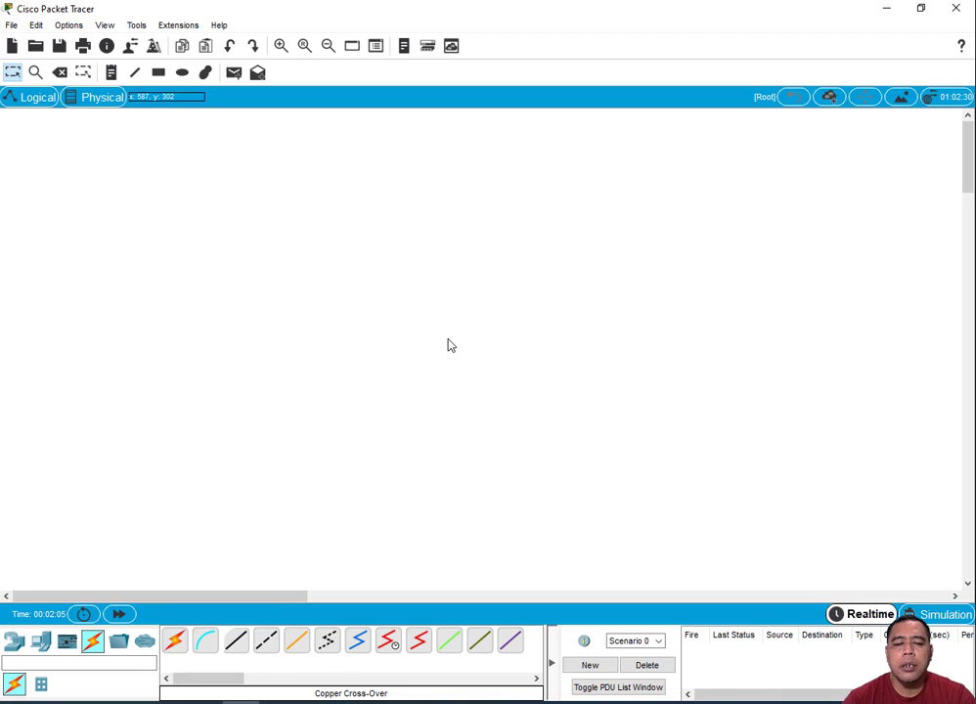
{"action": "left_click", "coordinate": [24, 641]}
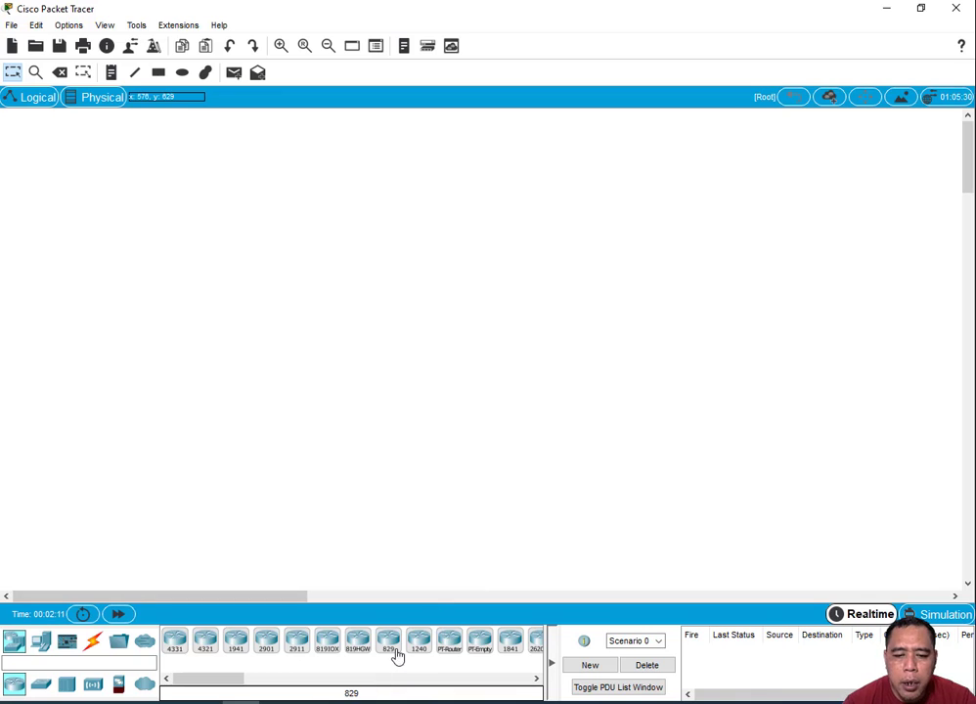
{"action": "left_click_drag", "start_coordinate": [240, 680], "coordinate": [203, 677]}
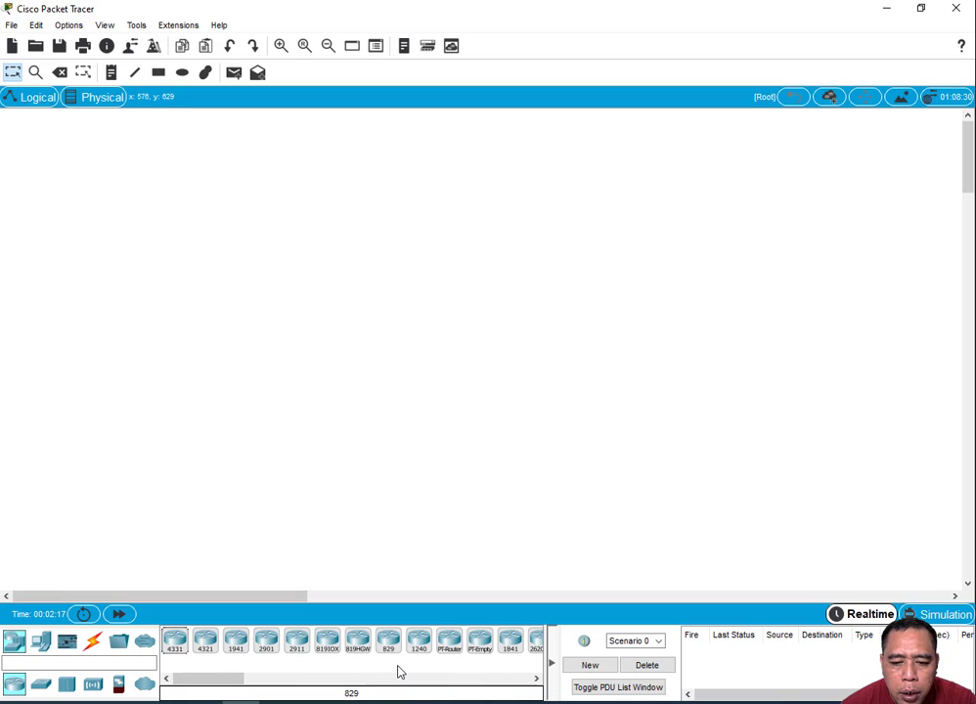
{"action": "left_click_drag", "start_coordinate": [508, 646], "coordinate": [362, 327]}
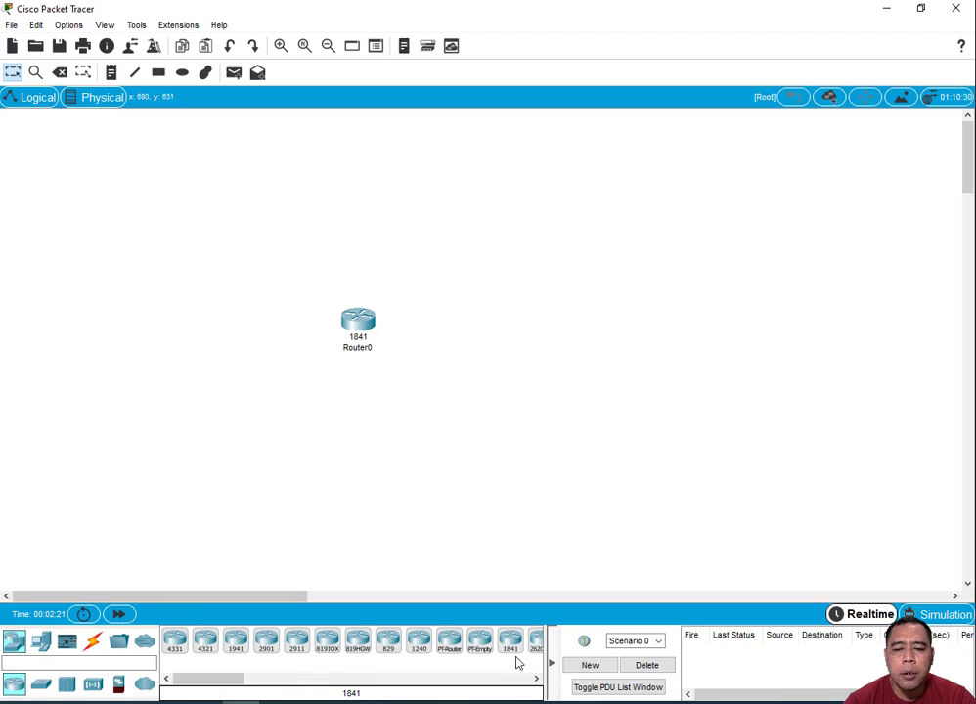
{"action": "left_click_drag", "start_coordinate": [512, 657], "coordinate": [517, 327]}
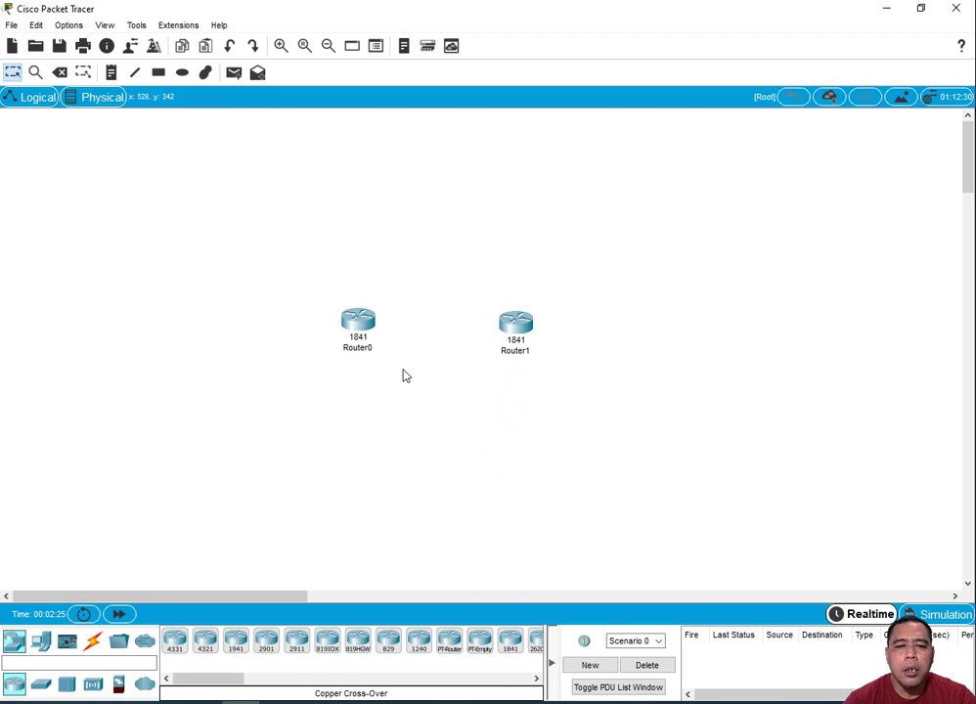
- Add two PCs to the workspace, one on the outer side of each router
{"action": "left_click", "coordinate": [15, 644]}
{"action": "left_click", "coordinate": [40, 642]}
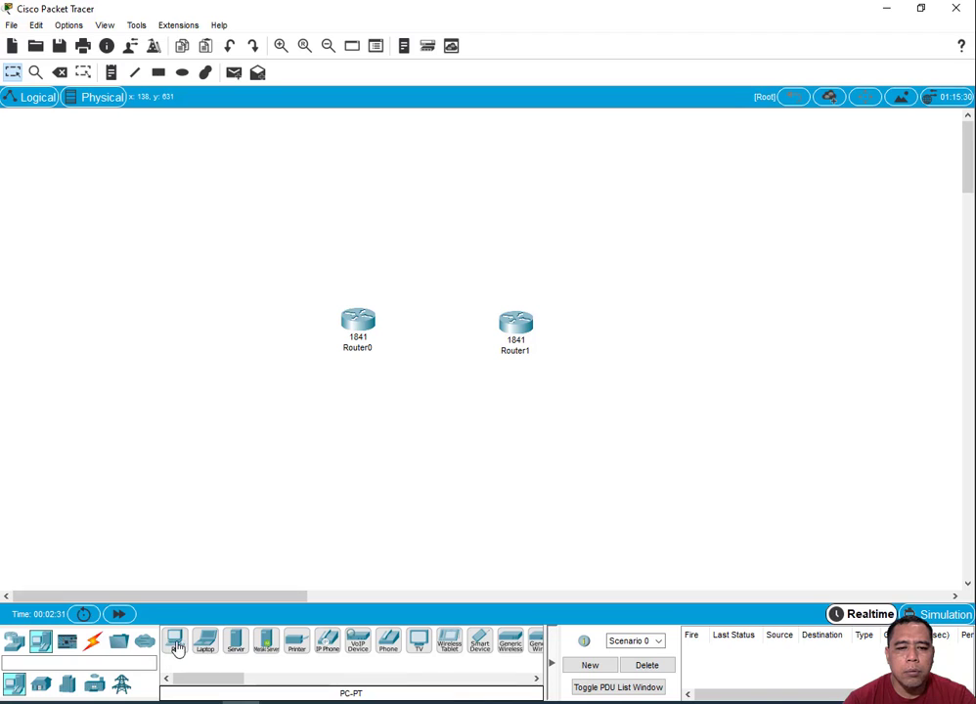
{"action": "left_click_drag", "start_coordinate": [177, 645], "coordinate": [223, 348]}
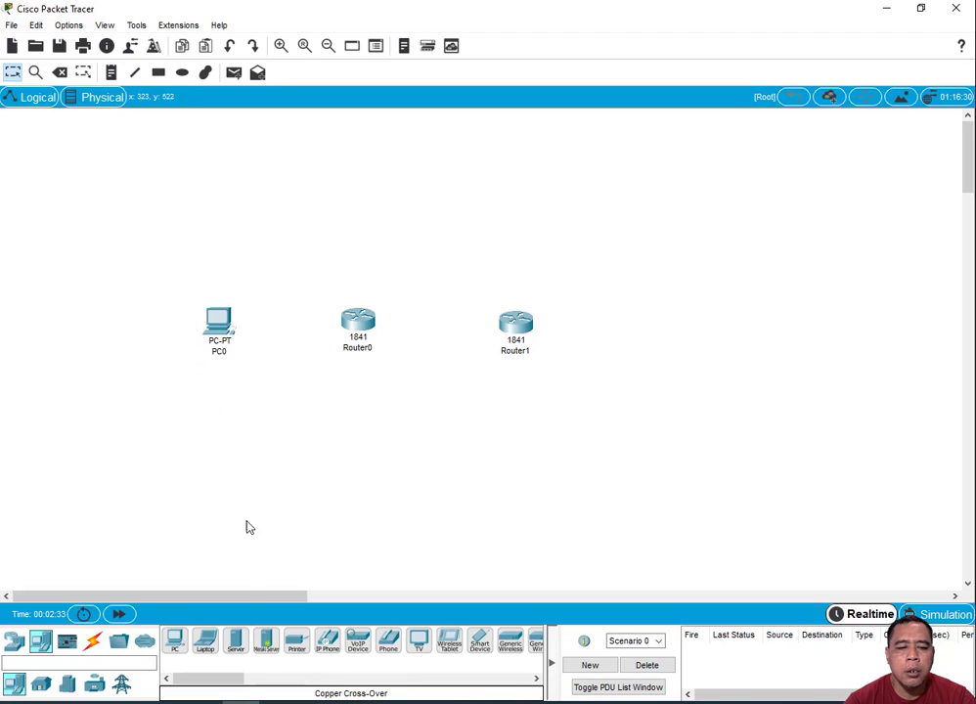
{"action": "left_click_drag", "start_coordinate": [183, 647], "coordinate": [658, 332]}
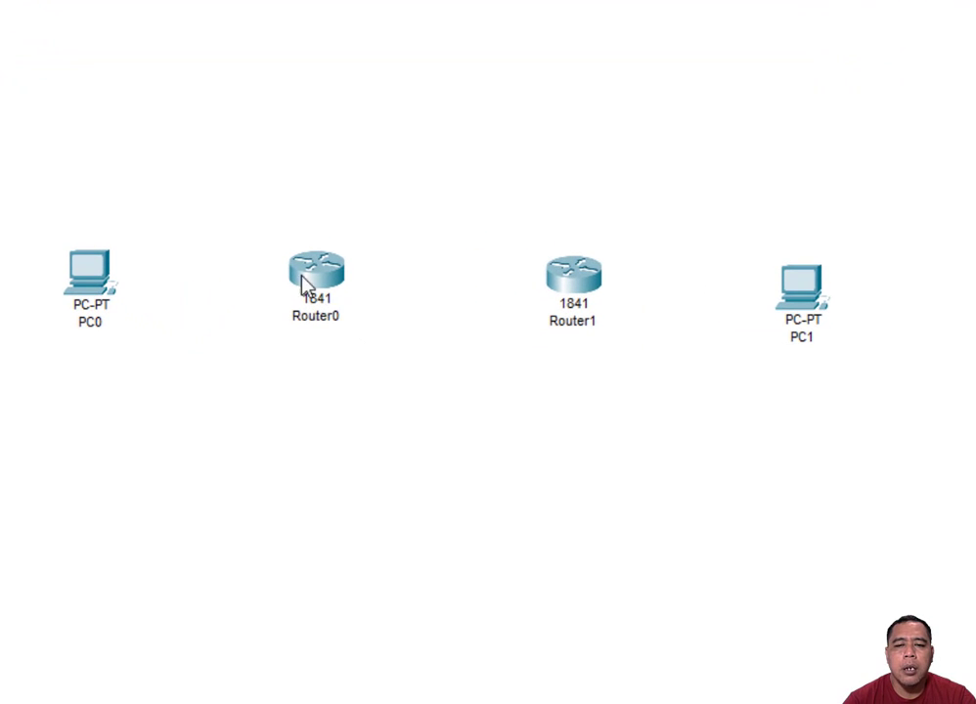
- Swap the positions of the two routers and of the two PCs so Router1 and PC1 are on the left
{"action": "left_click_drag", "start_coordinate": [305, 278], "coordinate": [563, 416]}
{"action": "left_click_drag", "start_coordinate": [566, 284], "coordinate": [313, 275]}
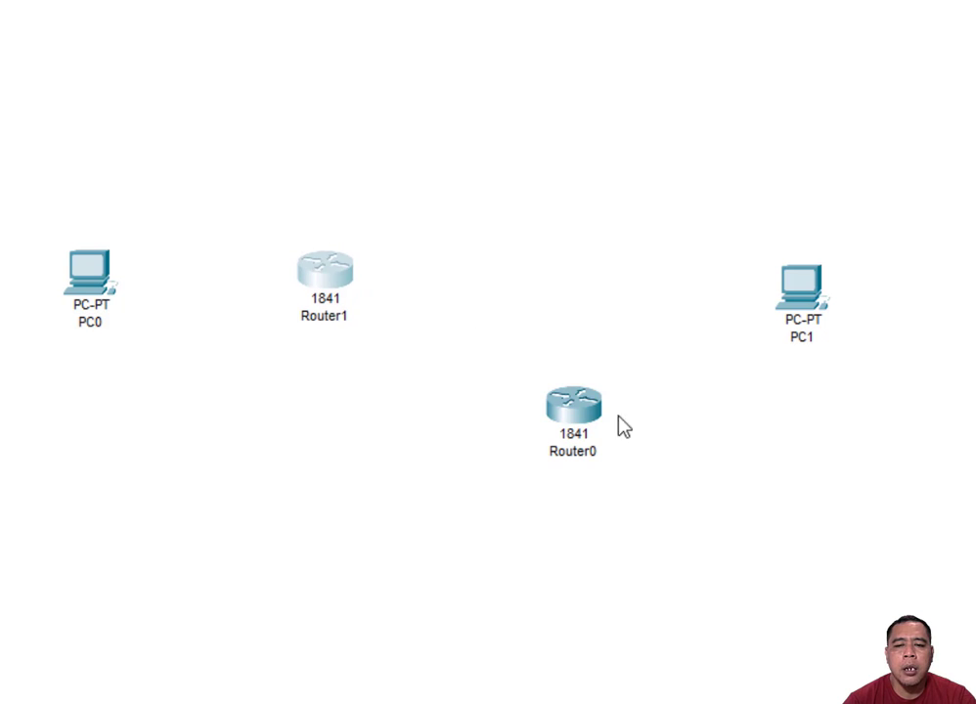
{"action": "left_click_drag", "start_coordinate": [583, 418], "coordinate": [636, 290]}
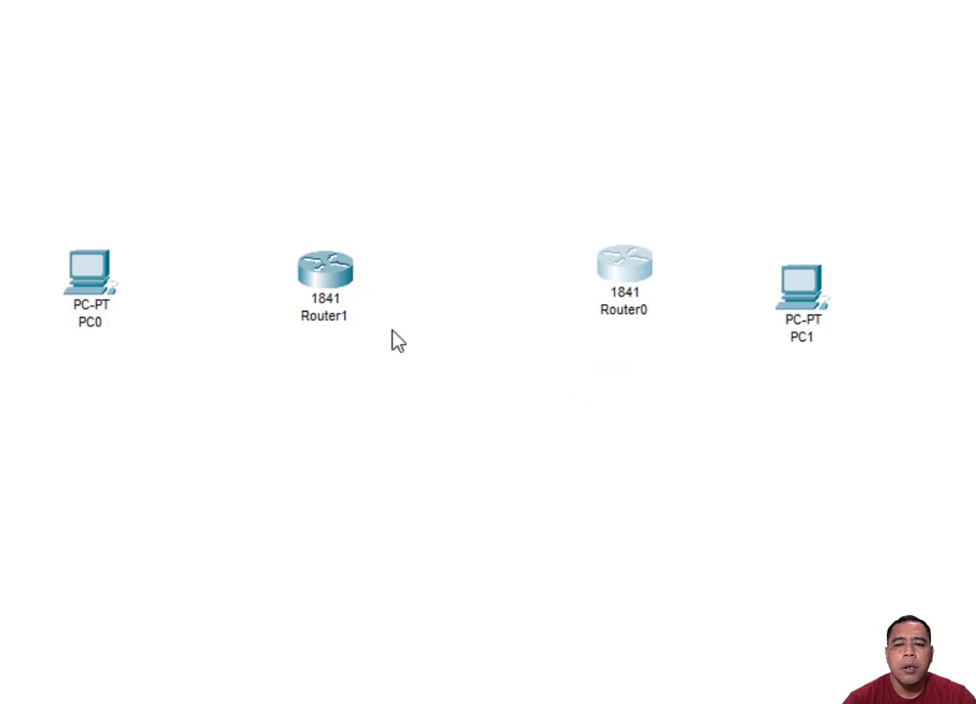
{"action": "left_click_drag", "start_coordinate": [806, 316], "coordinate": [166, 243]}
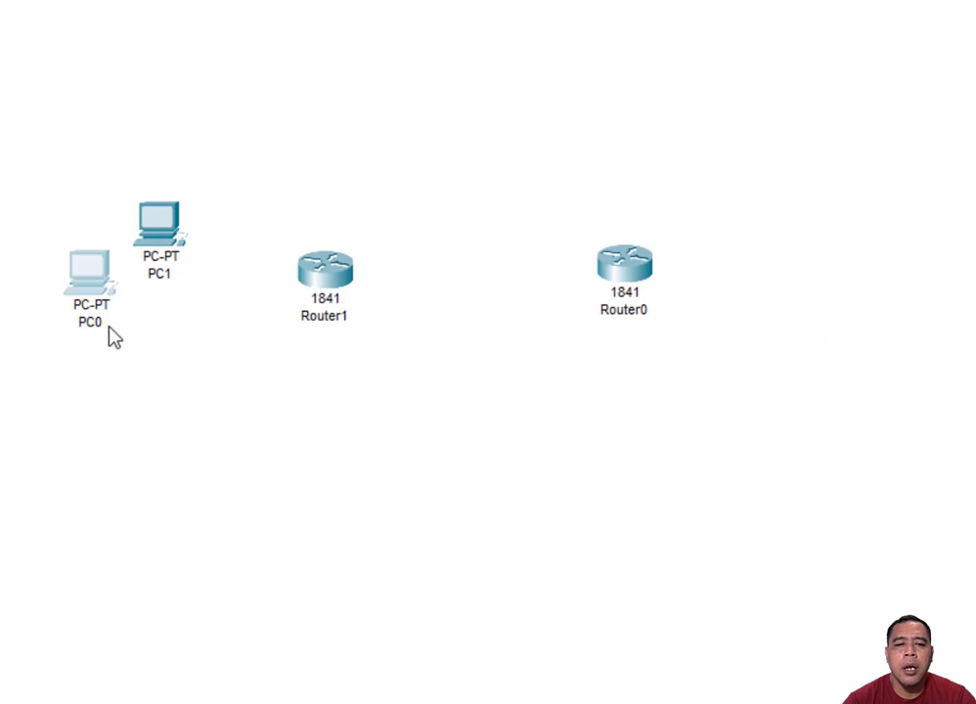
{"action": "left_click_drag", "start_coordinate": [114, 337], "coordinate": [886, 256]}
{"action": "left_click_drag", "start_coordinate": [154, 238], "coordinate": [98, 282]}
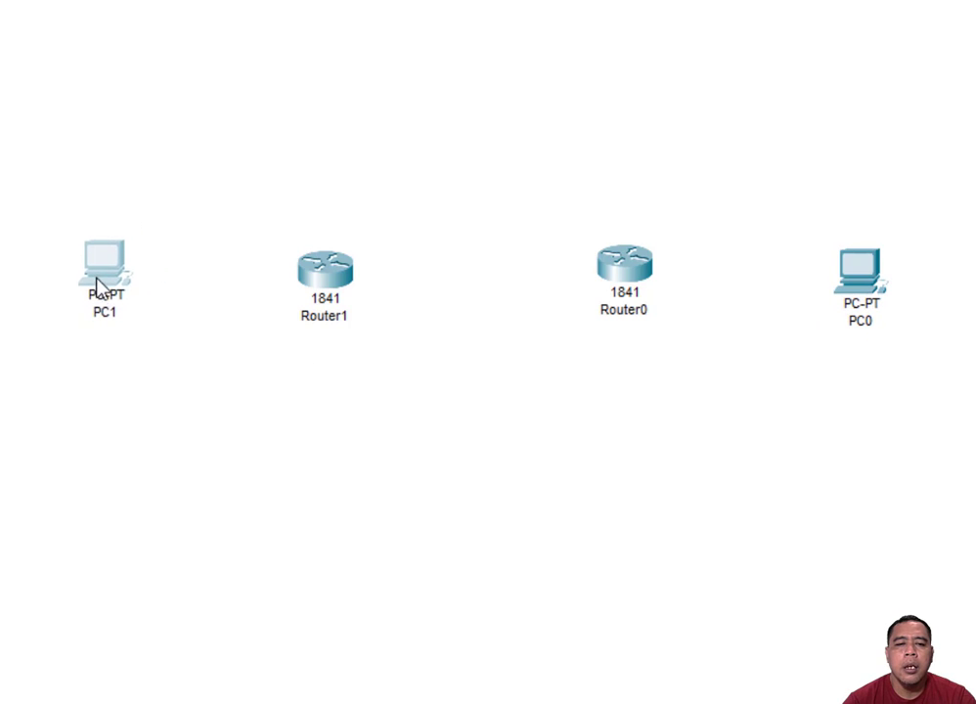
- Rename Router0 as Router2 and PC0 as PC2
{"action": "left_click", "coordinate": [646, 311]}
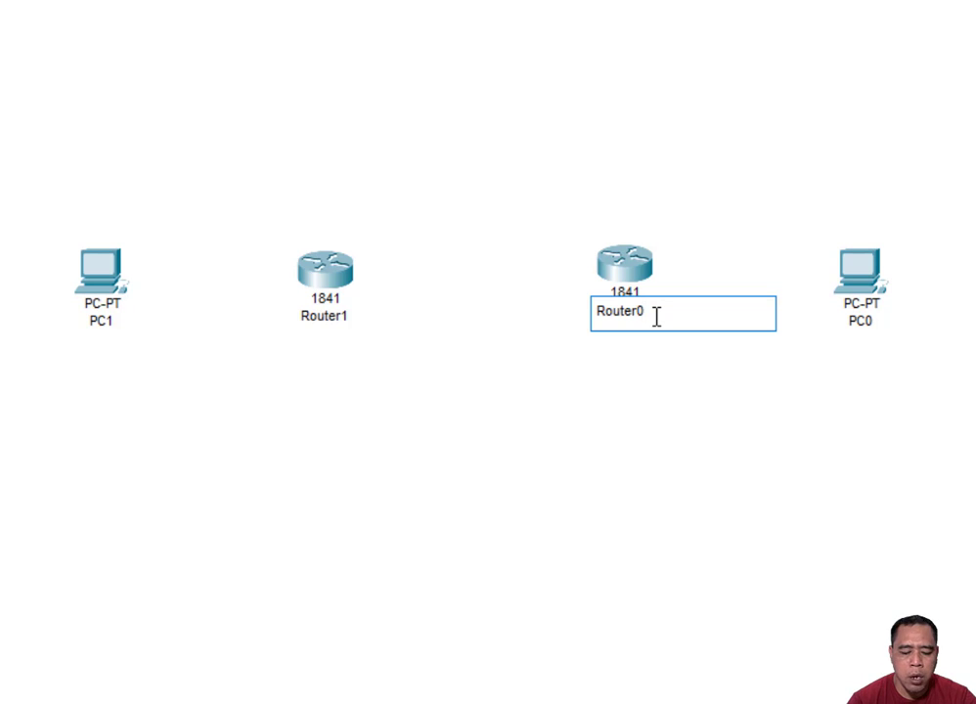
{"action": "left_click", "coordinate": [868, 332]}
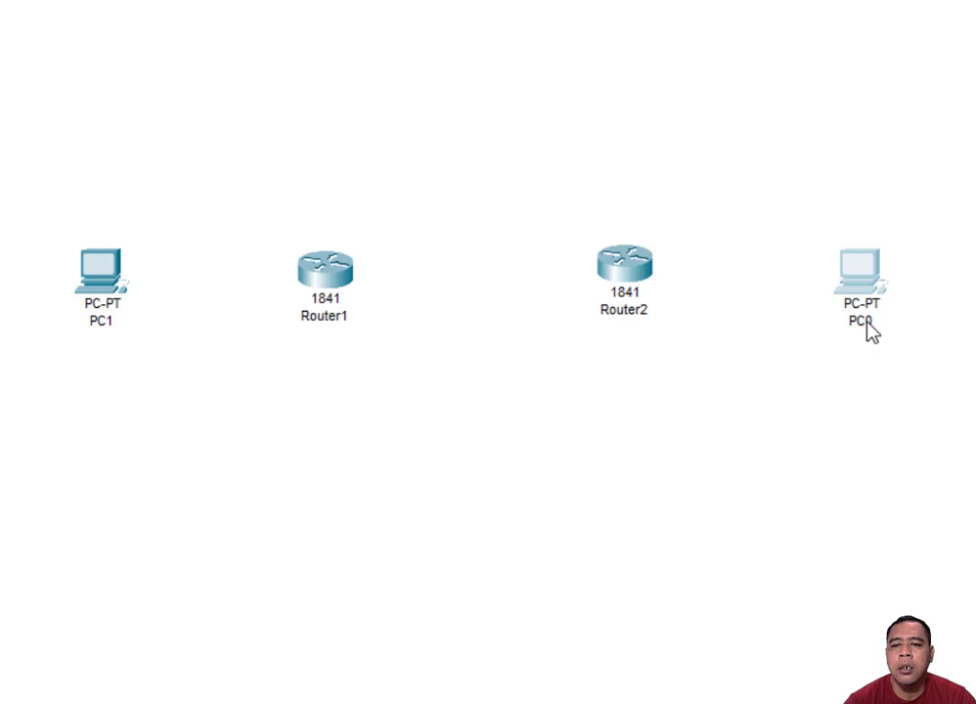
{"action": "left_click", "coordinate": [861, 321]}
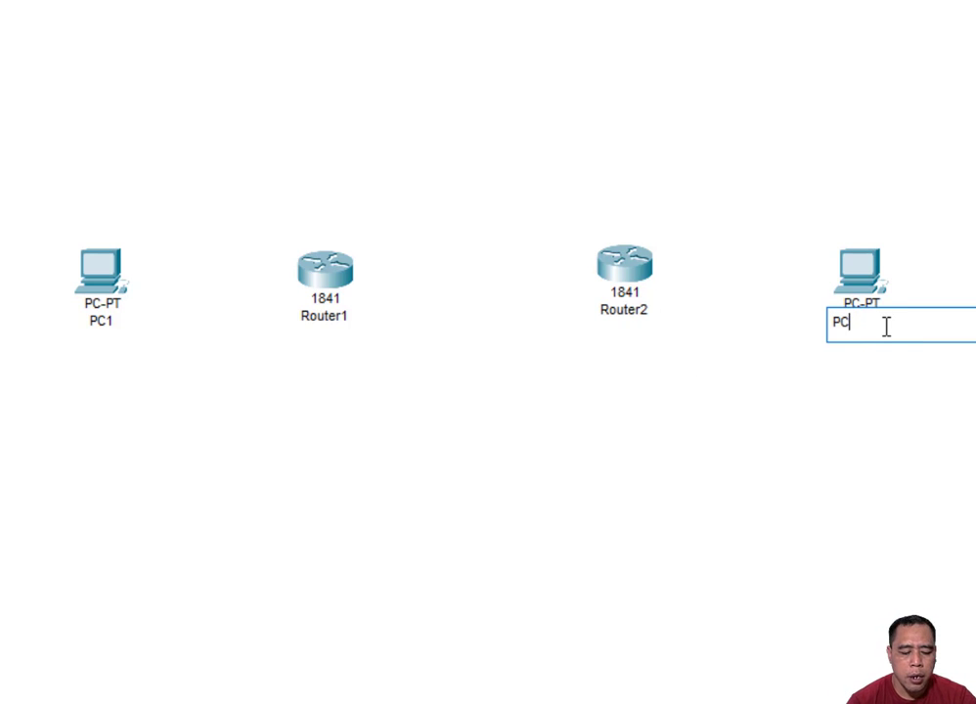
{"action": "type", "text": "2"}
{"action": "left_click", "coordinate": [890, 436]}
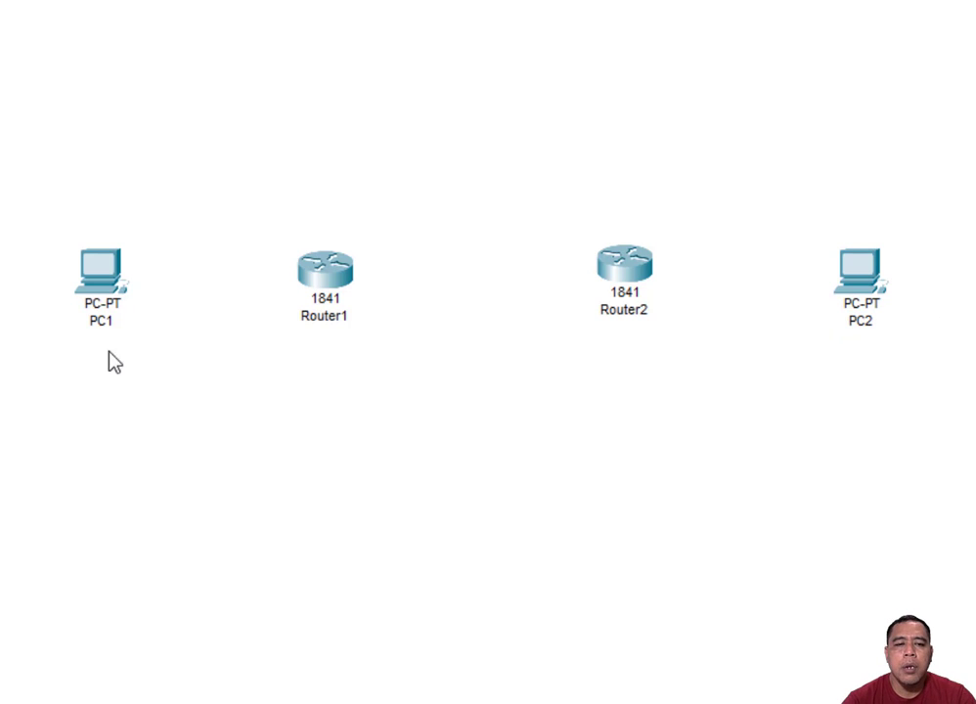
- Spread out the topology by moving both routers slightly up and the two PCs farther outward
{"action": "left_click_drag", "start_coordinate": [106, 311], "coordinate": [101, 331]}
{"action": "left_click_drag", "start_coordinate": [323, 299], "coordinate": [332, 279]}
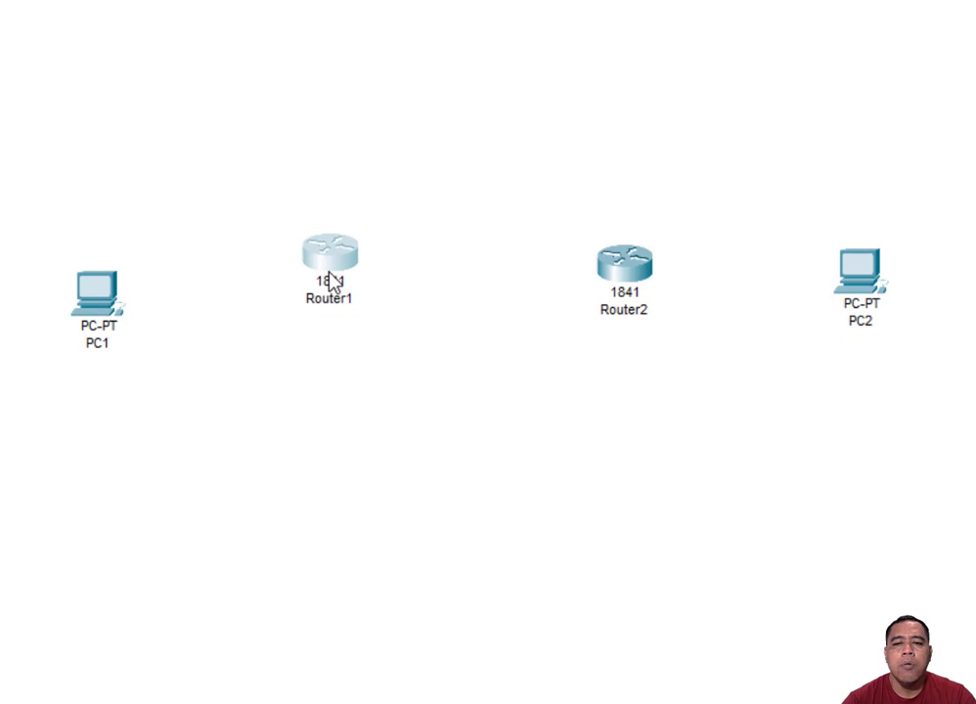
{"action": "left_click_drag", "start_coordinate": [650, 275], "coordinate": [651, 257]}
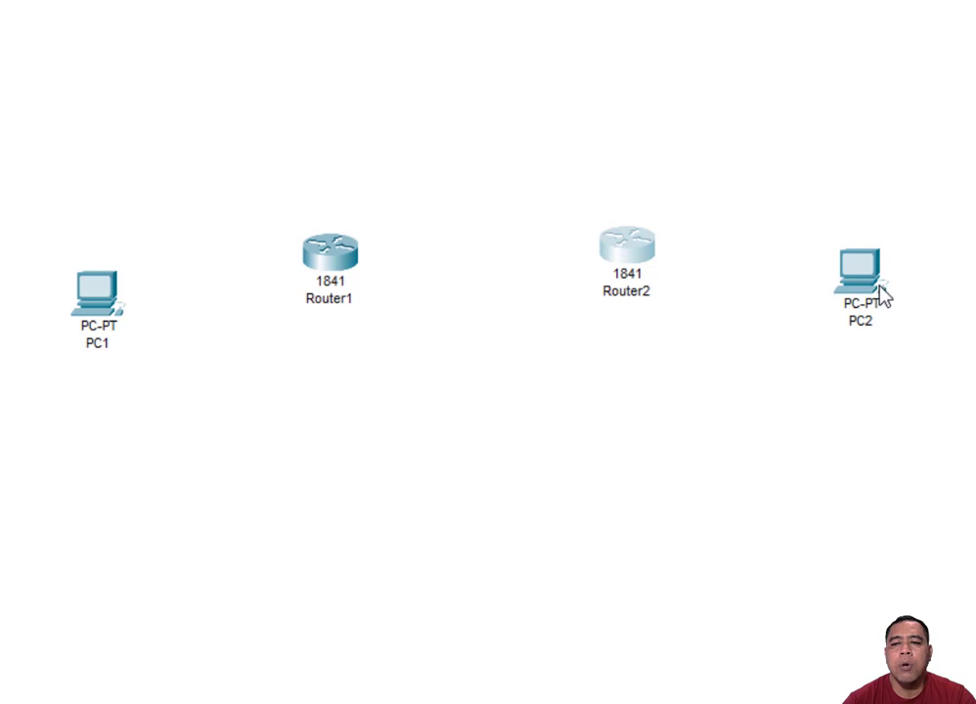
{"action": "left_click_drag", "start_coordinate": [887, 297], "coordinate": [918, 291]}
{"action": "left_click_drag", "start_coordinate": [104, 297], "coordinate": [85, 303]}
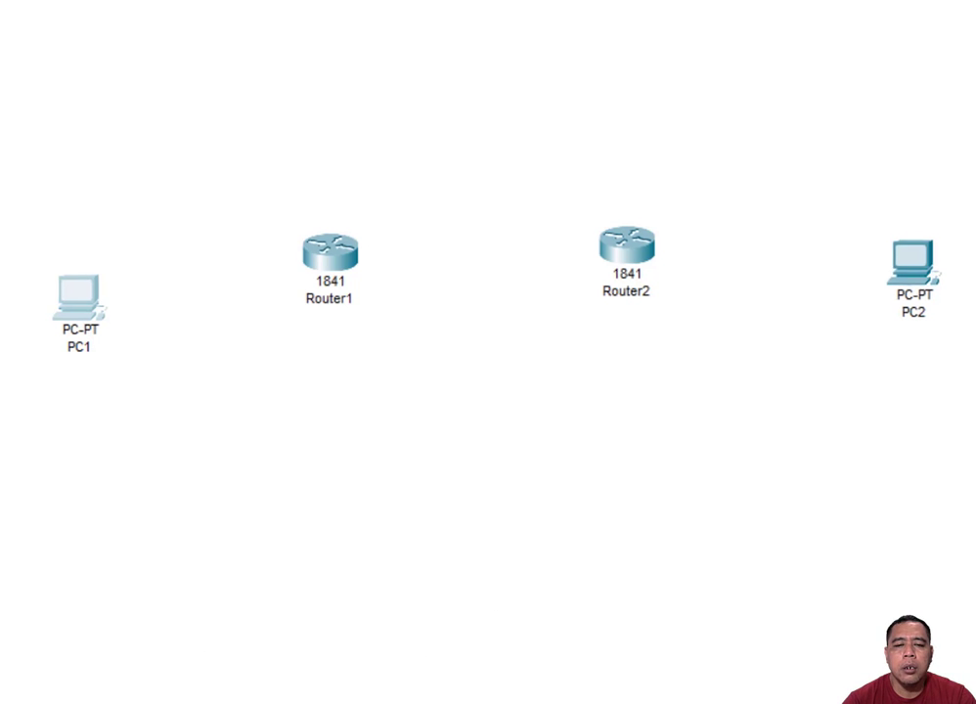
{"action": "left_click", "coordinate": [347, 262]}
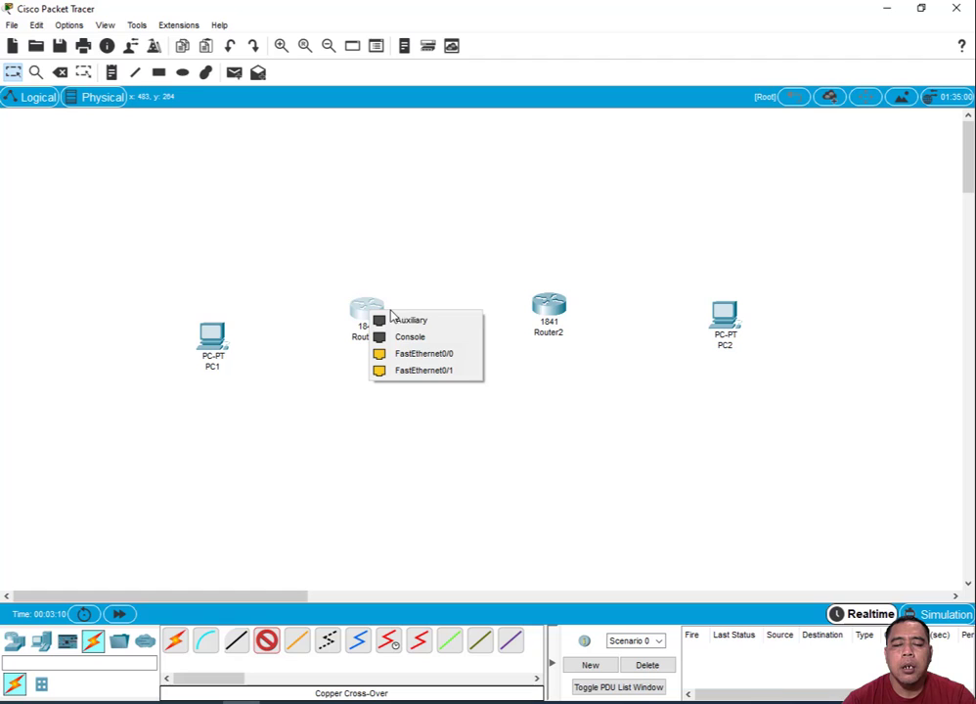
{"action": "left_click", "coordinate": [431, 354]}
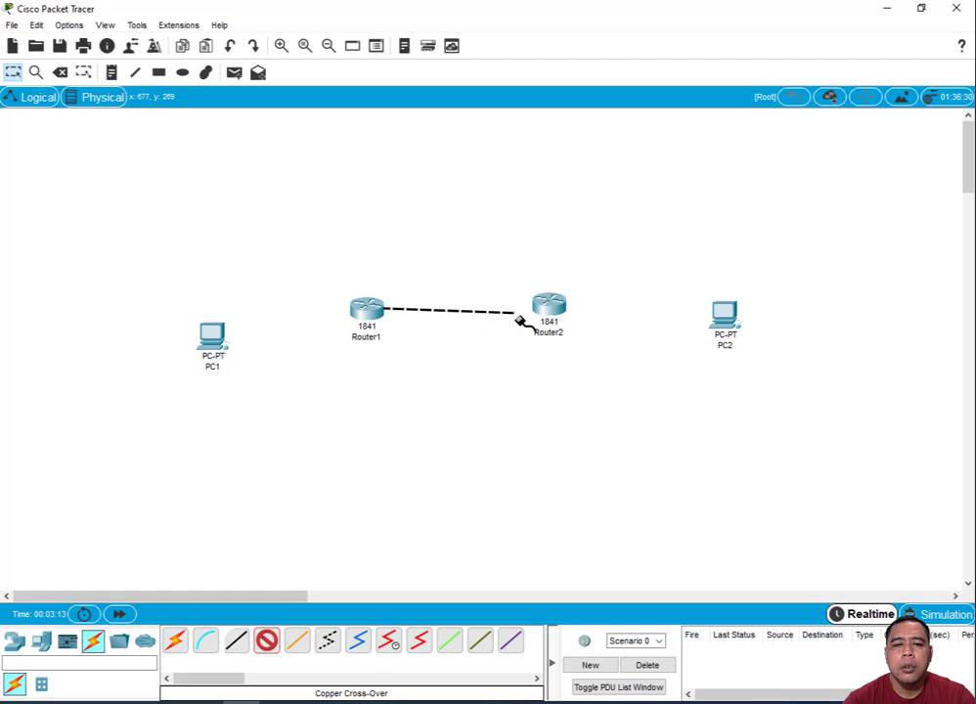
{"action": "left_click", "coordinate": [414, 324]}
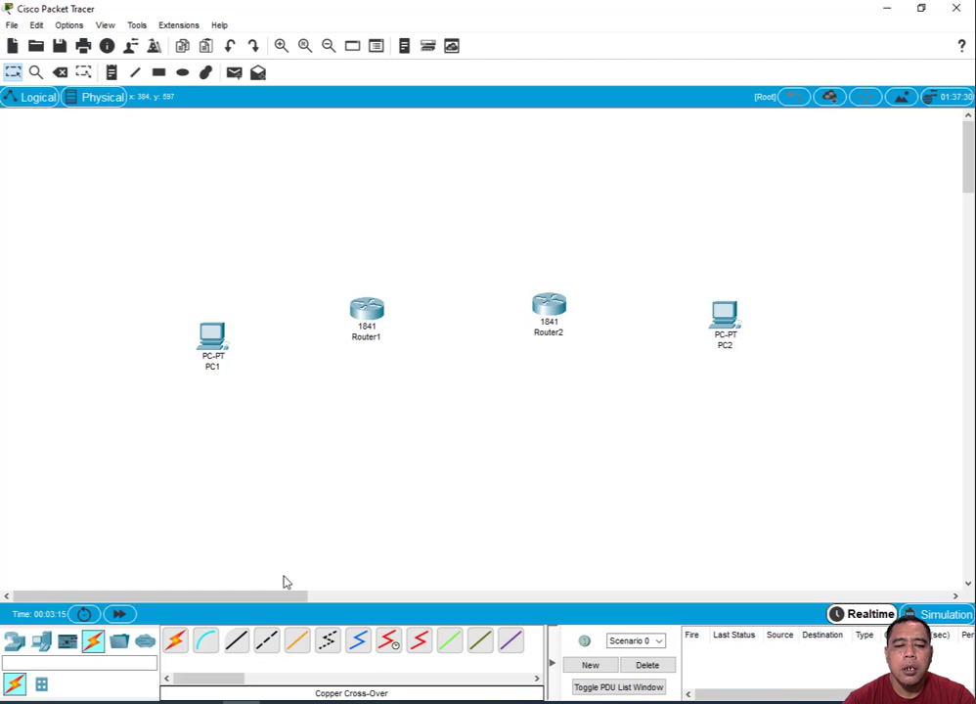
- Connect Router1's FastEthernet0/0 to Router2's FastEthernet0/0 with a copper cross-over cable
{"action": "left_click", "coordinate": [266, 641]}
{"action": "left_click", "coordinate": [375, 315]}
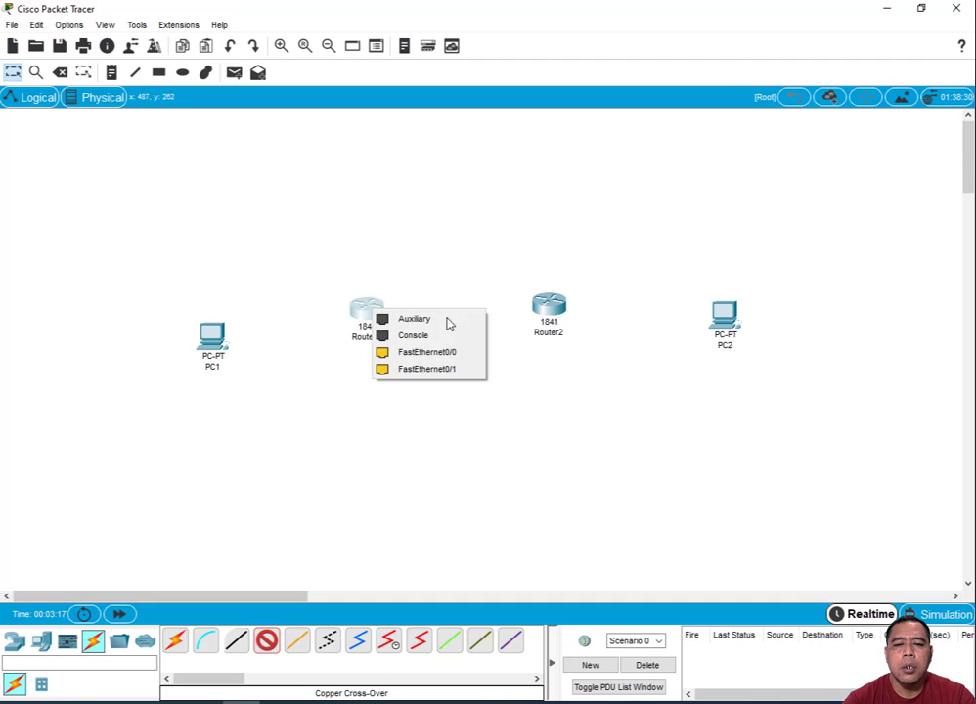
{"action": "left_click", "coordinate": [459, 353]}
{"action": "left_click", "coordinate": [546, 311]}
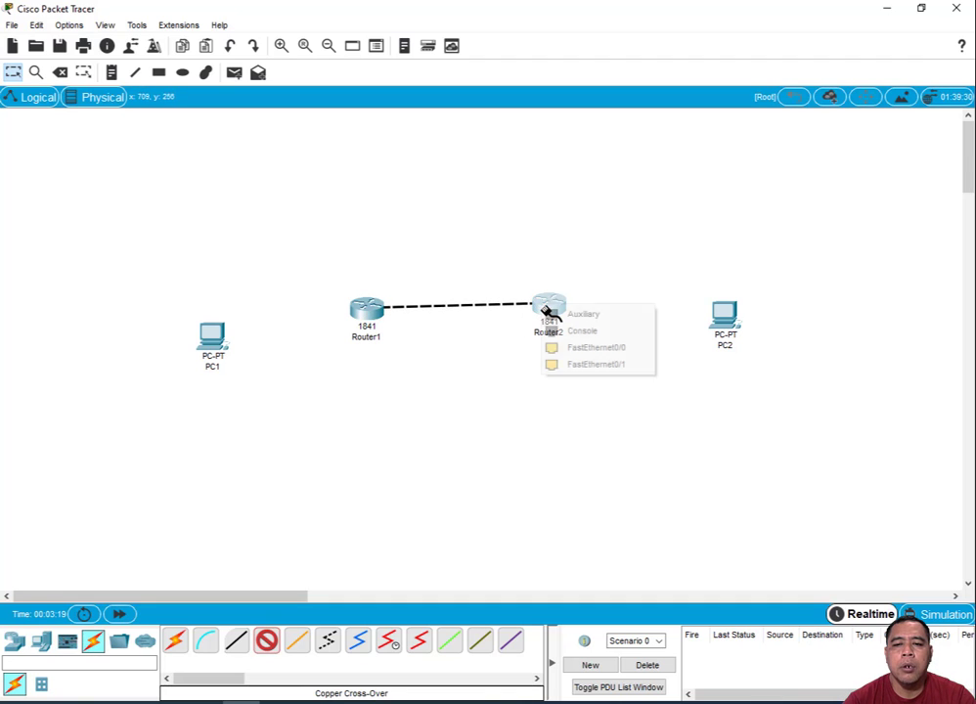
{"action": "left_click", "coordinate": [576, 347]}
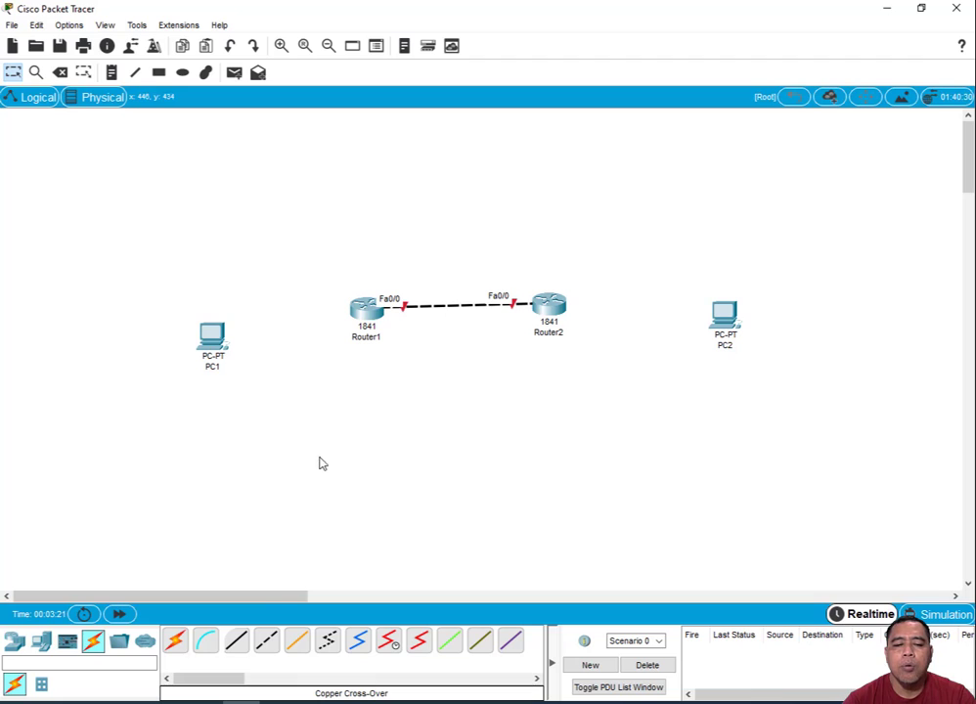
- Connect Router1's FastEthernet0/1 to PC1's FastEthernet0 with a copper cross-over cable
{"action": "left_click", "coordinate": [266, 641]}
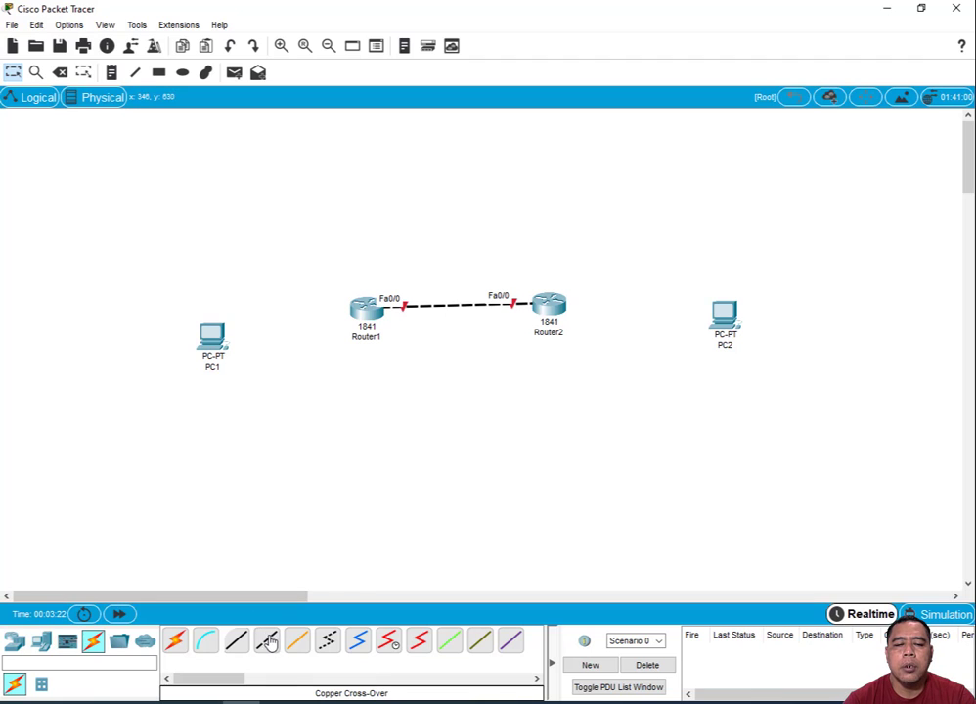
{"action": "left_click", "coordinate": [364, 315]}
{"action": "left_click", "coordinate": [392, 354]}
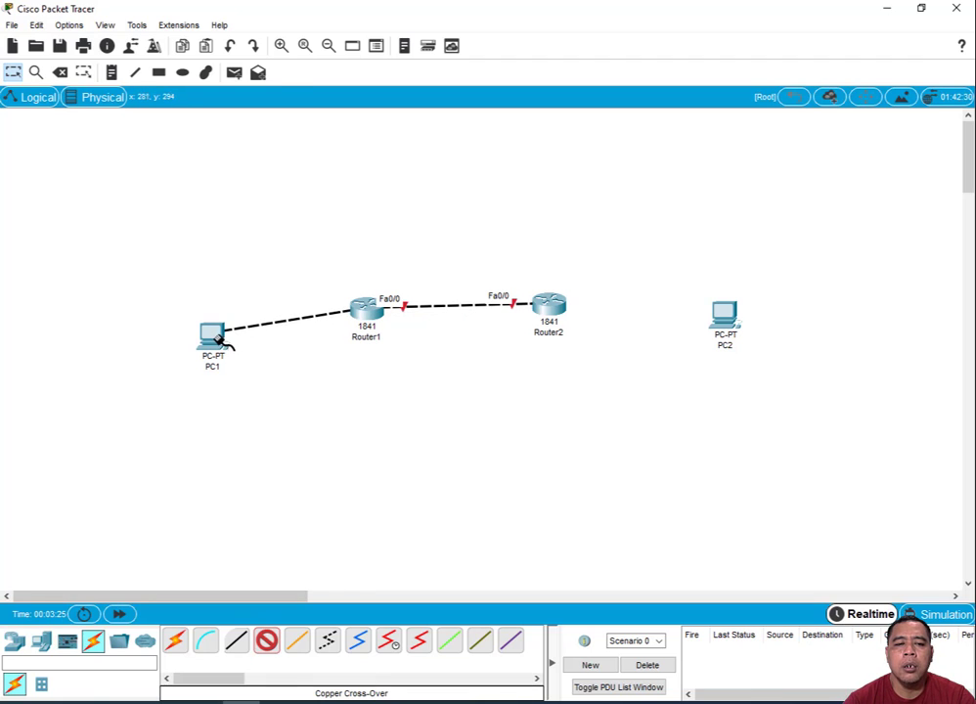
{"action": "left_click", "coordinate": [215, 335]}
{"action": "left_click", "coordinate": [261, 393]}
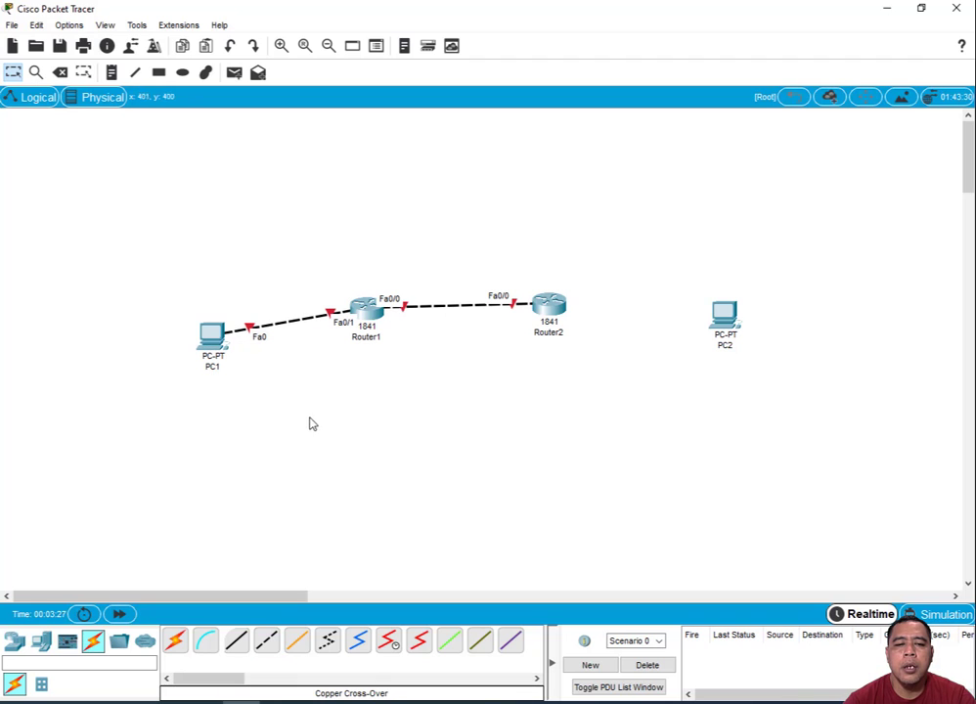
- Connect Router2's FastEthernet0/1 to PC2's FastEthernet0 with a copper cross-over cable, and nudge Router1 level with Router2
{"action": "left_click", "coordinate": [267, 646]}
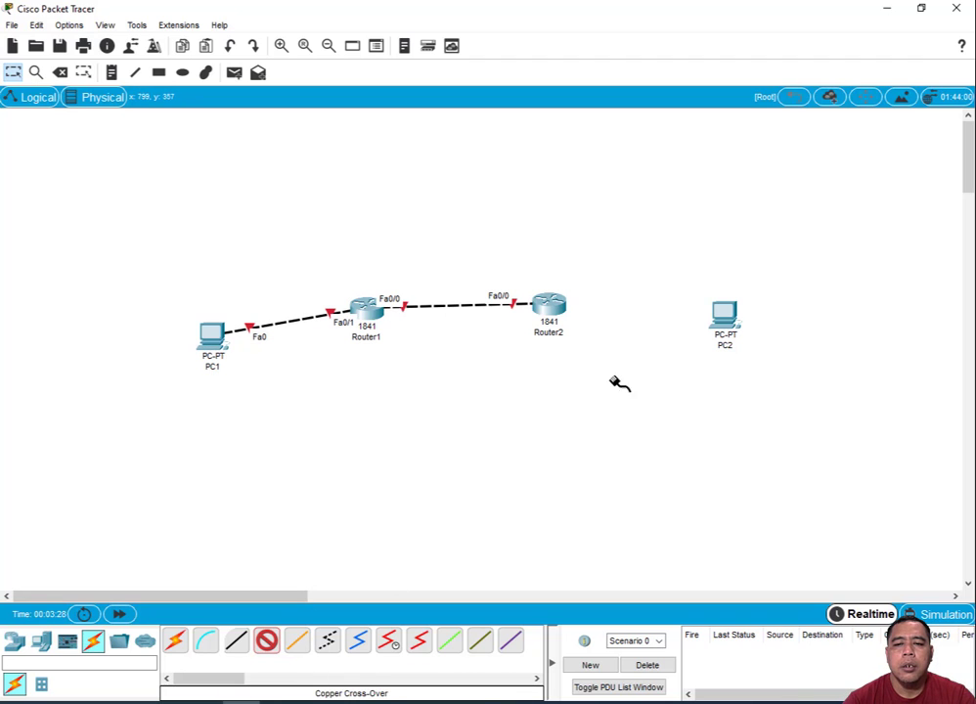
{"action": "left_click", "coordinate": [554, 305]}
{"action": "left_click", "coordinate": [634, 345]}
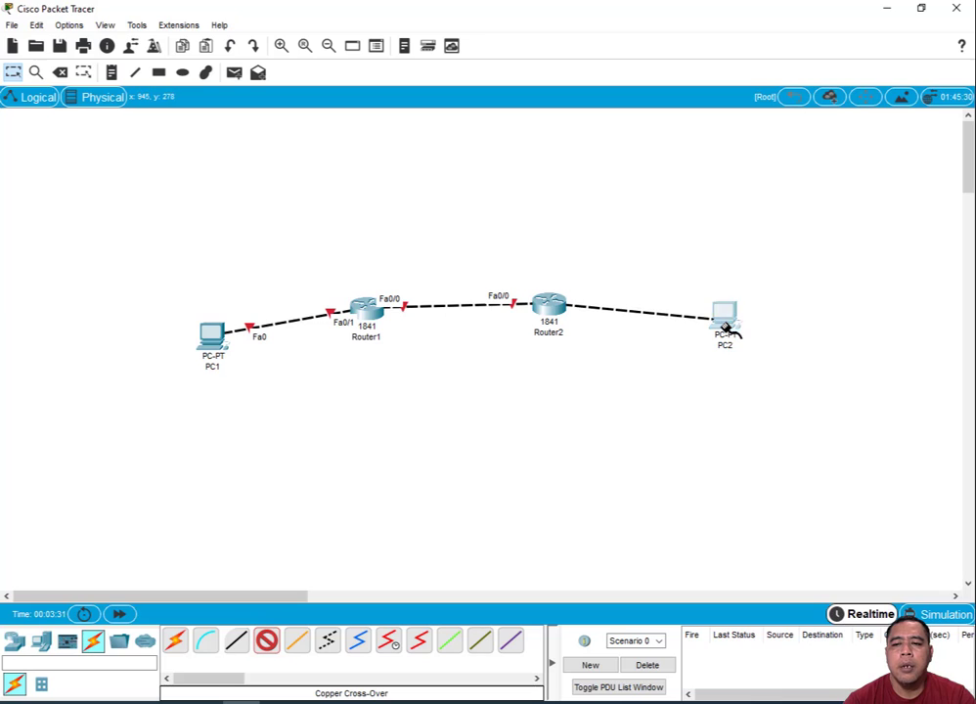
{"action": "left_click", "coordinate": [726, 326]}
{"action": "left_click", "coordinate": [768, 383]}
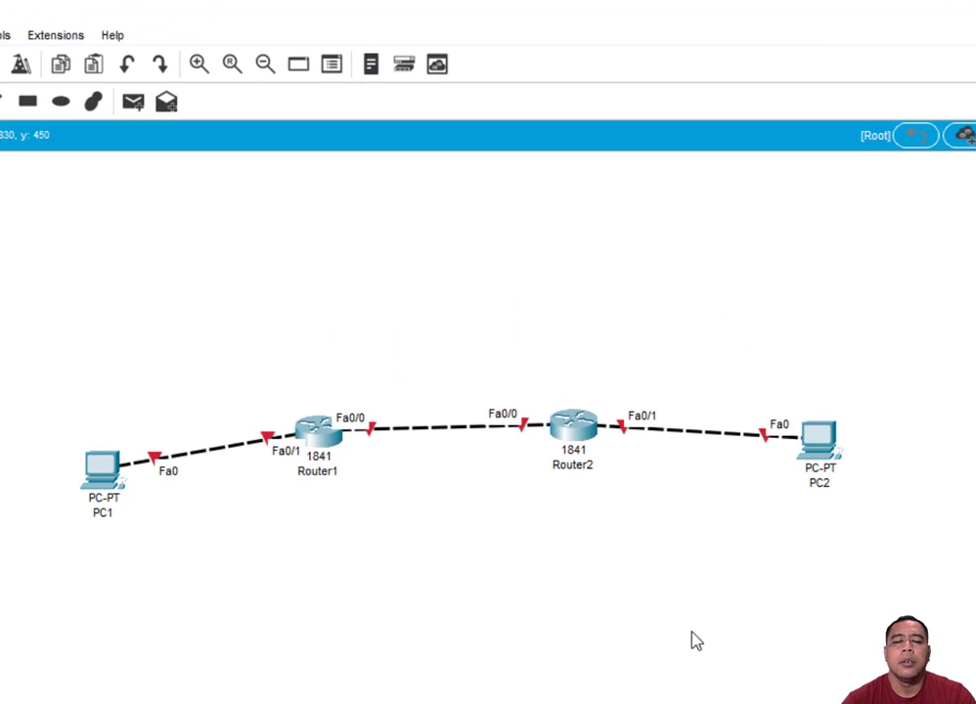
{"action": "mouse_move", "coordinate": [324, 449]}
{"action": "left_mouse_down"}
{"action": "mouse_move", "coordinate": [335, 437]}
{"action": "mouse_move", "coordinate": [332, 447]}
{"action": "left_mouse_up"}
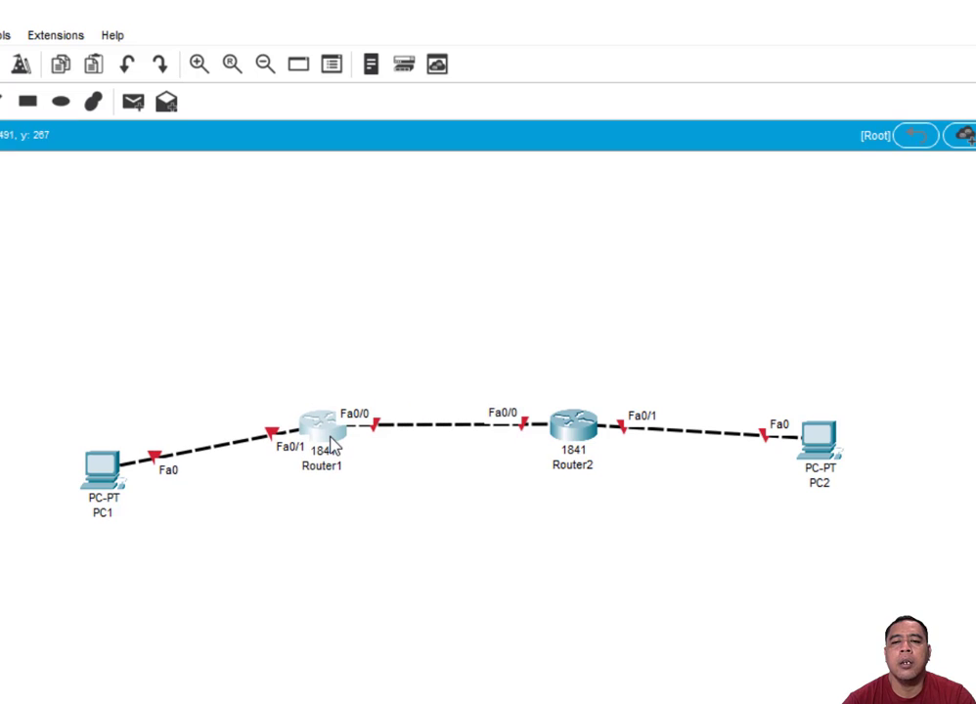
{"action": "double_click", "coordinate": [835, 455]}
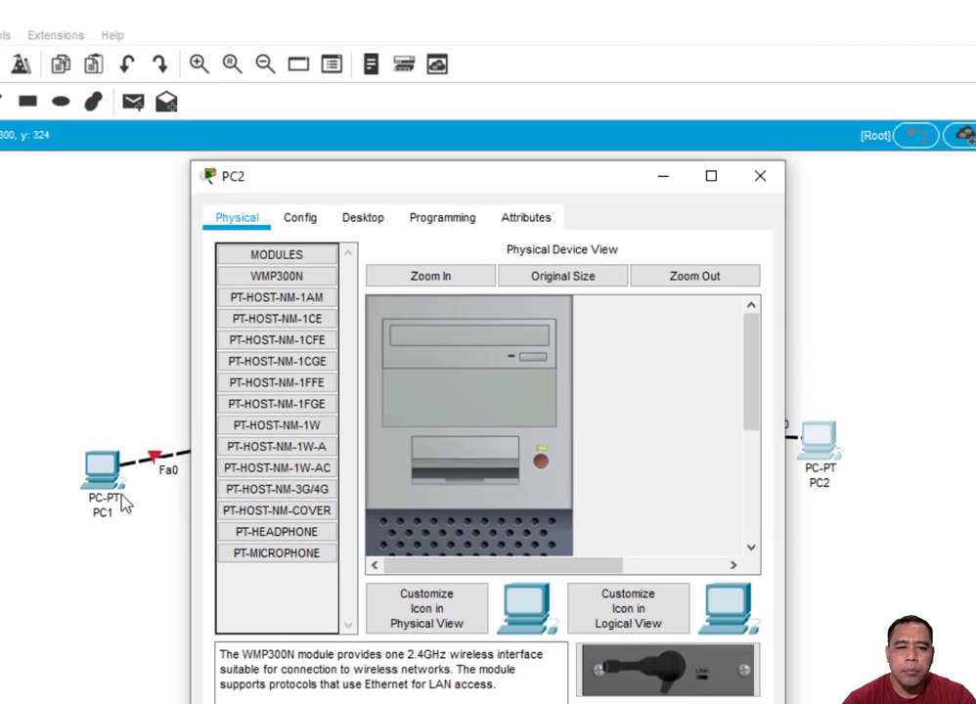
{"action": "left_click", "coordinate": [760, 176]}
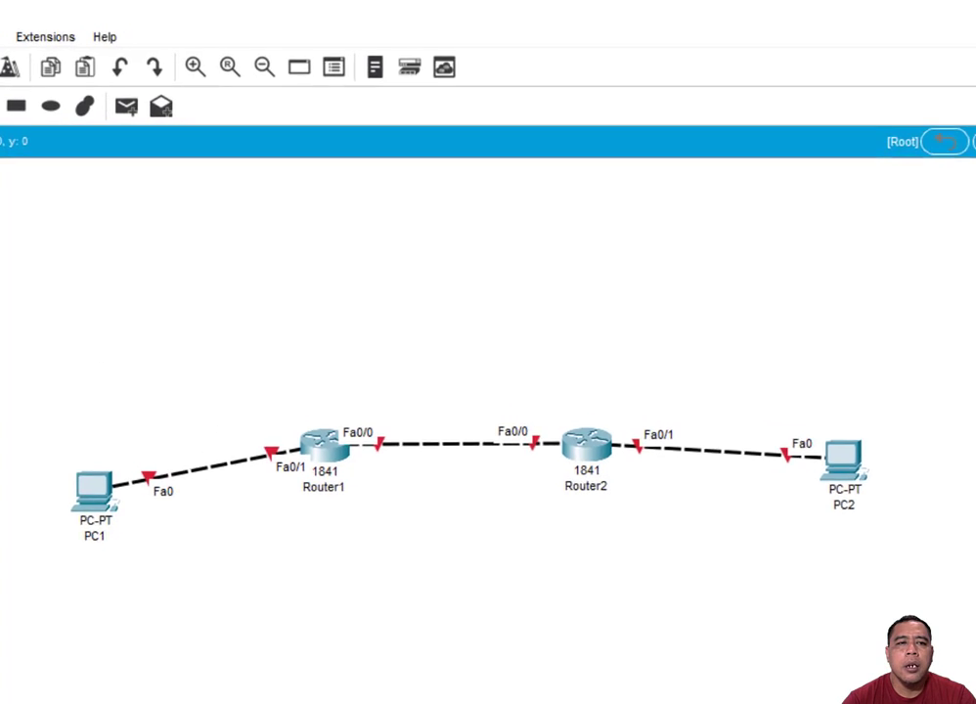
- Add the note 192.168.10.0/24 above the link between PC1 and Router1
{"action": "left_click", "coordinate": [155, 424]}
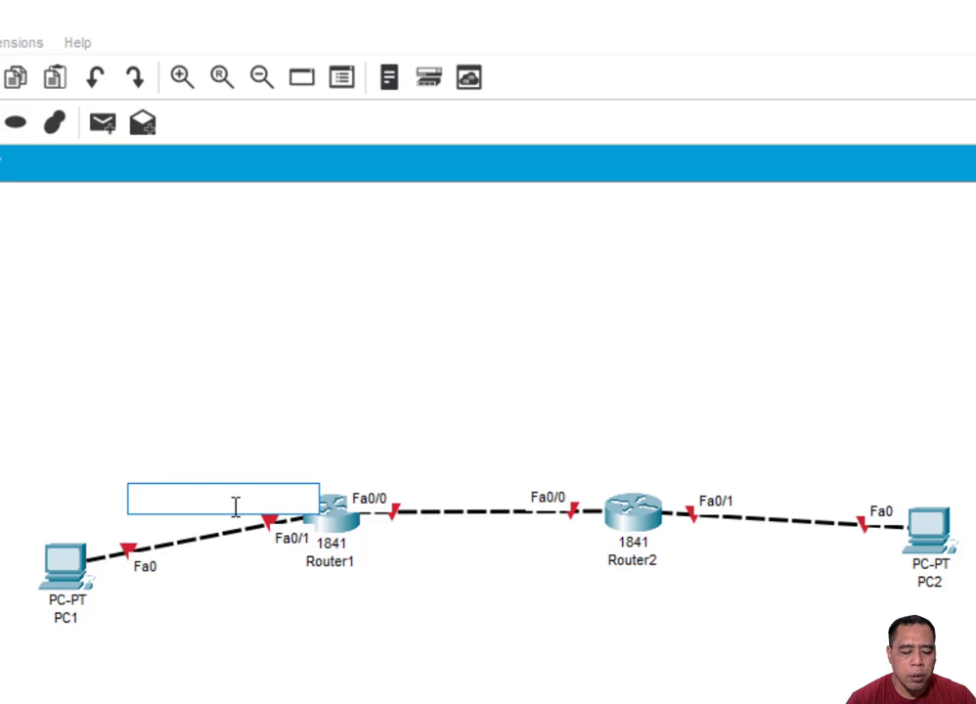
{"action": "type", "text": "192"}
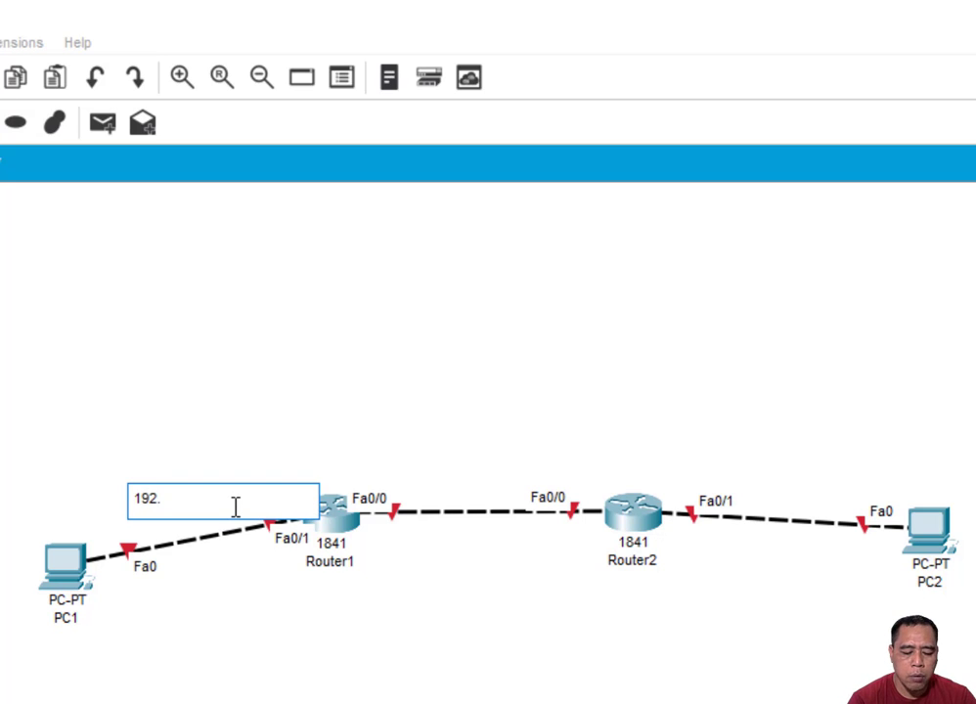
{"action": "type", "text": ".168."}
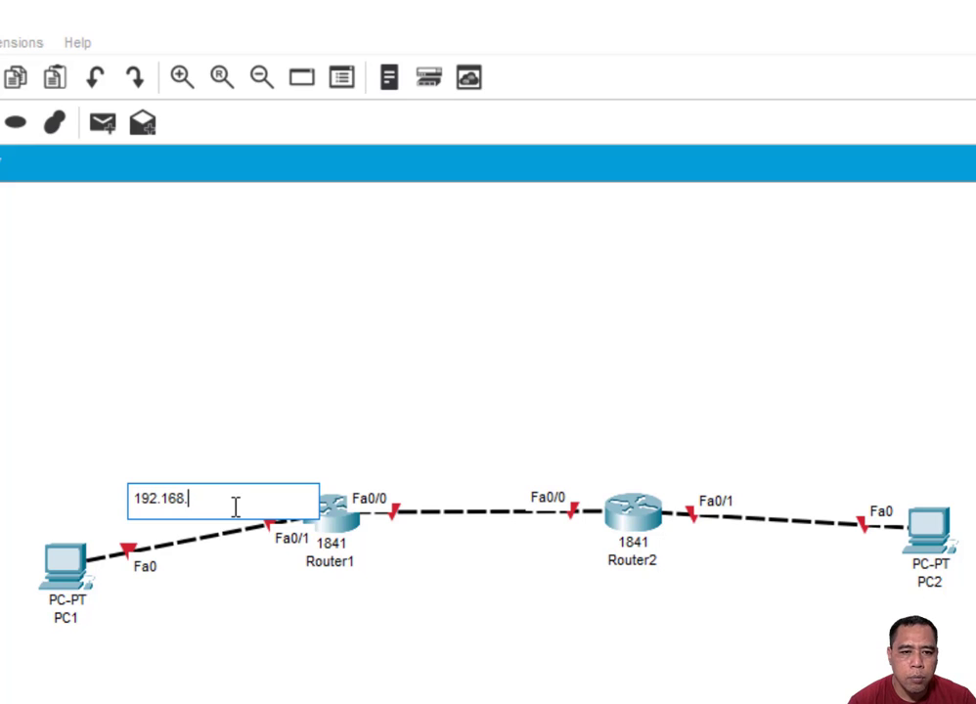
{"action": "type", "text": "10"}
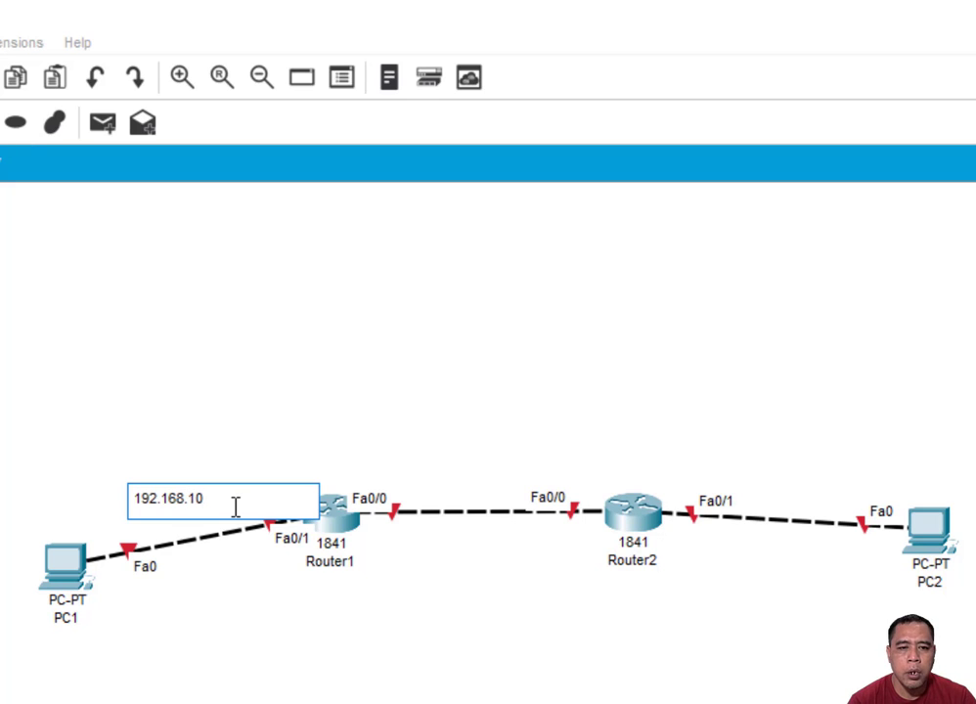
{"action": "type", "text": ".0/"}
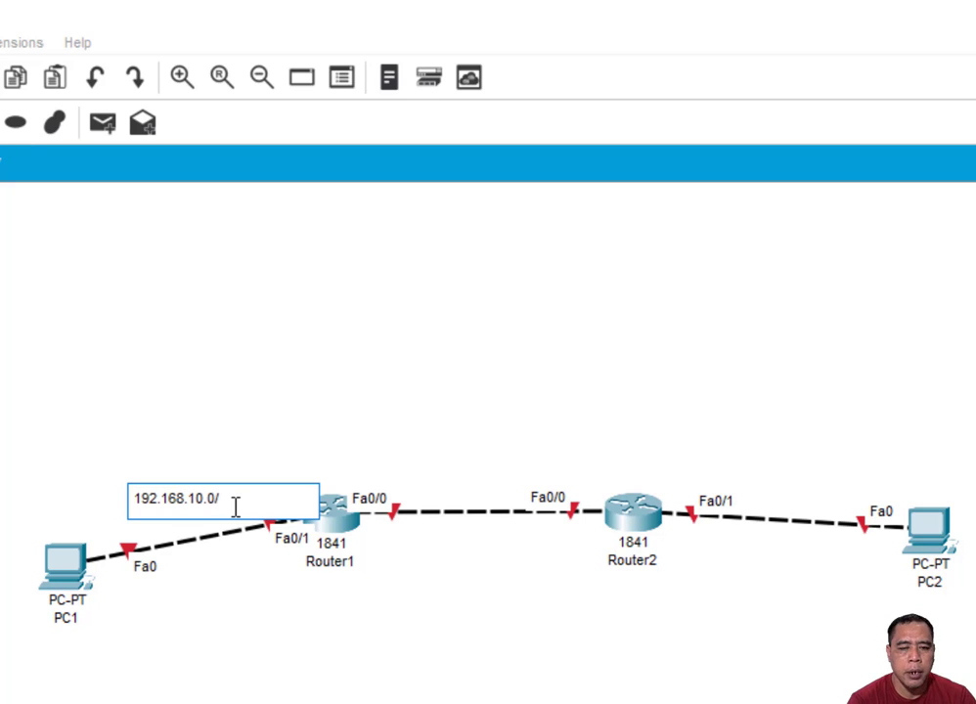
{"action": "type", "text": "24"}
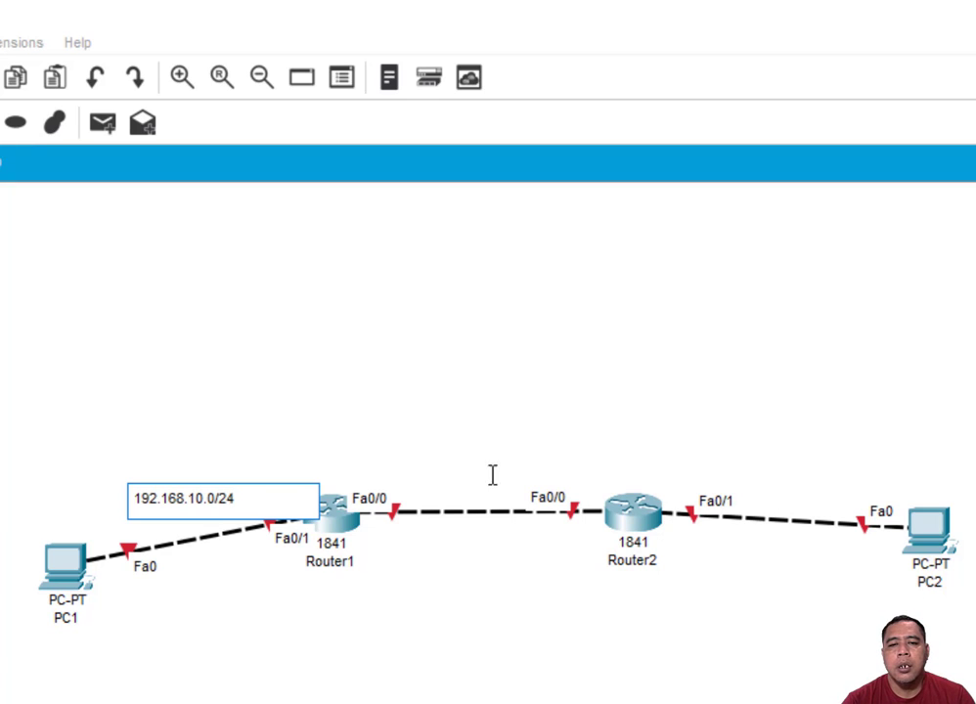
- Add the note 10.1.1.0/30 below the link between Router1 and Router2
{"action": "left_click", "coordinate": [430, 542]}
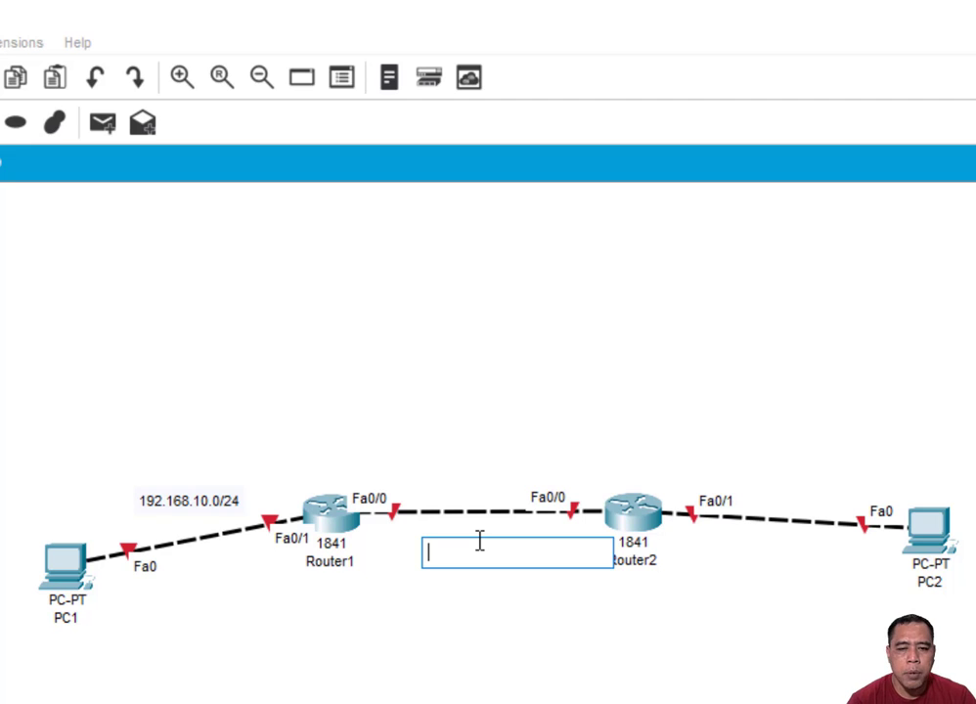
{"action": "type", "text": "10"}
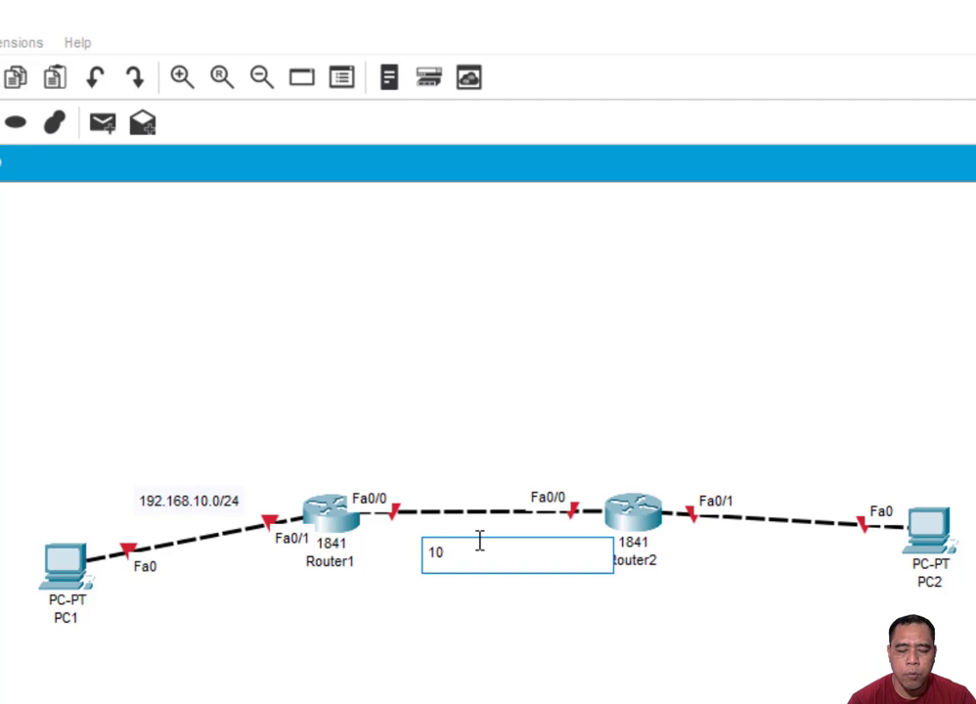
{"action": "type", "text": ".1.1.0"}
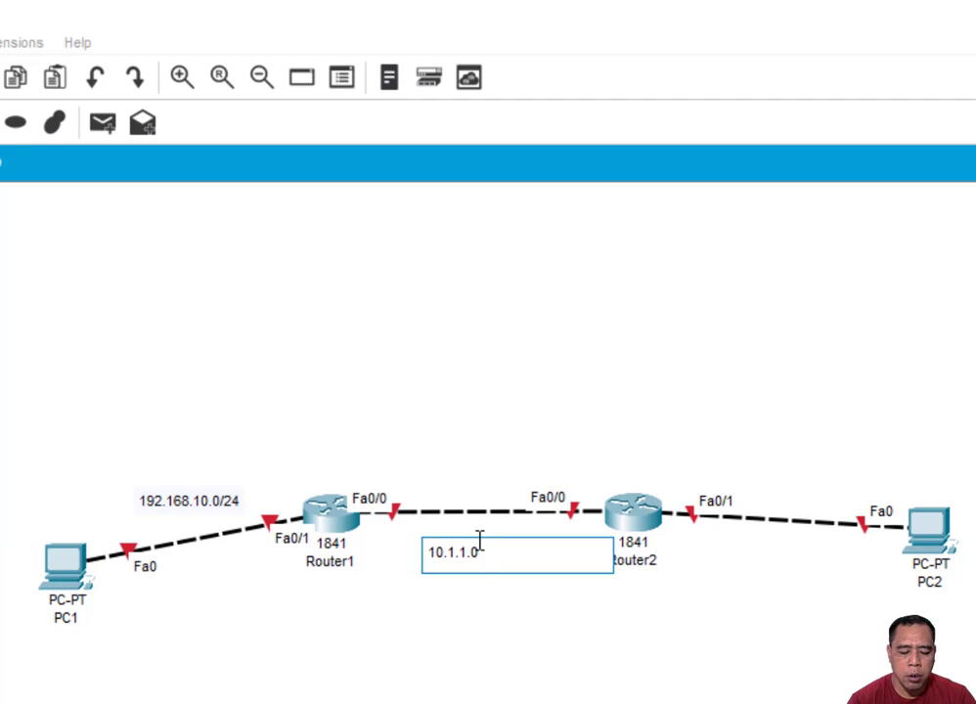
{"action": "type", "text": "/"}
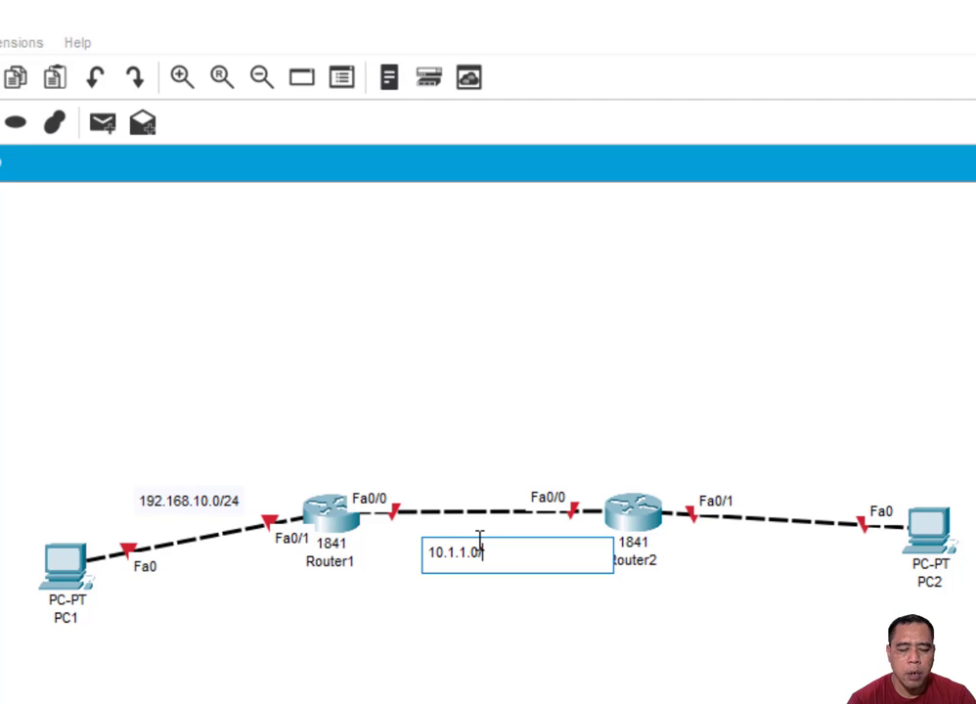
{"action": "type", "text": "30"}
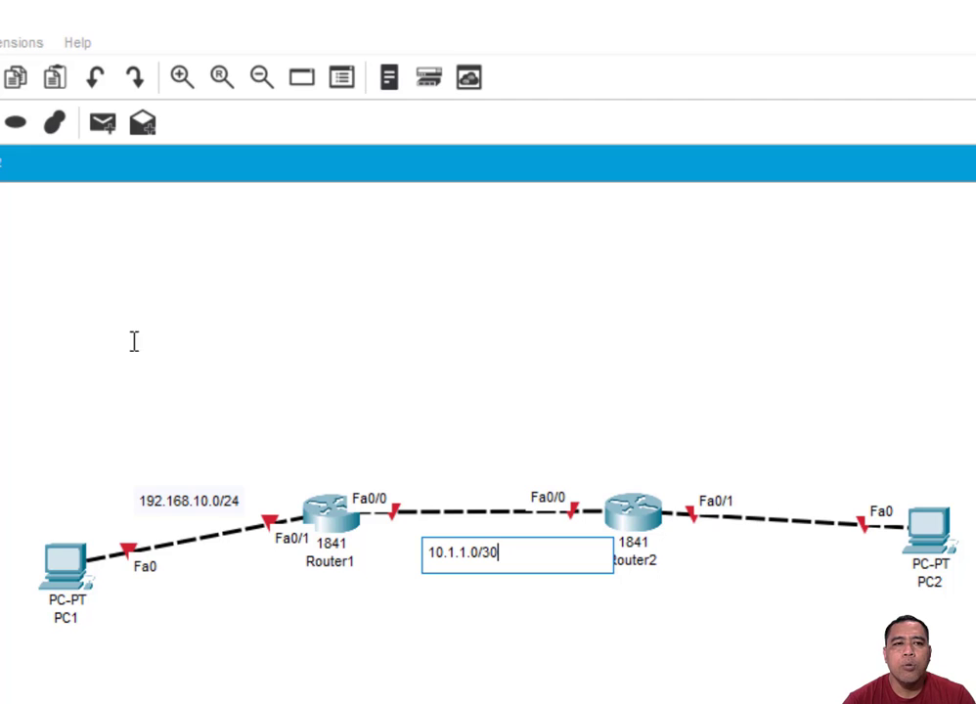
- Add the note 172.16.20.0/24 above the link between Router2 and PC2
{"action": "left_click", "coordinate": [754, 484]}
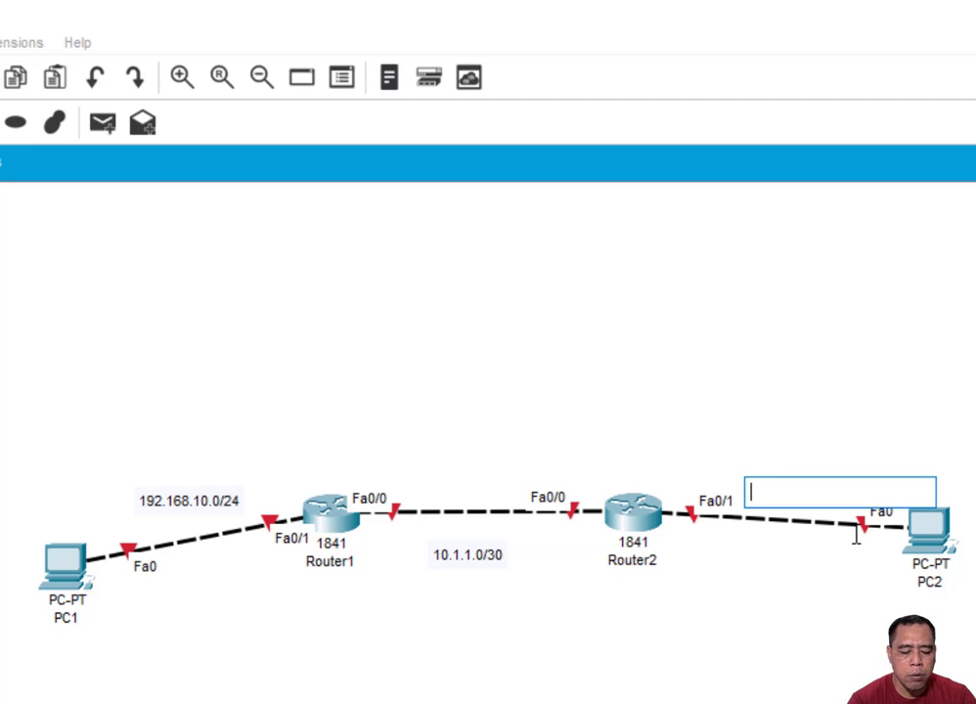
{"action": "type", "text": "172.16"}
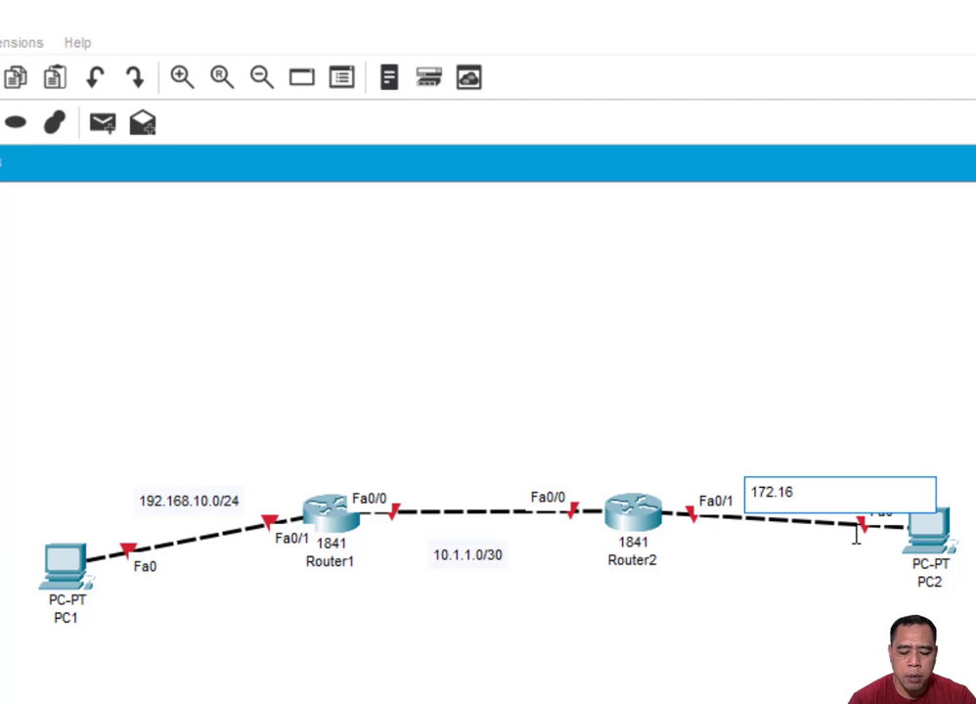
{"action": "type", "text": ".20"}
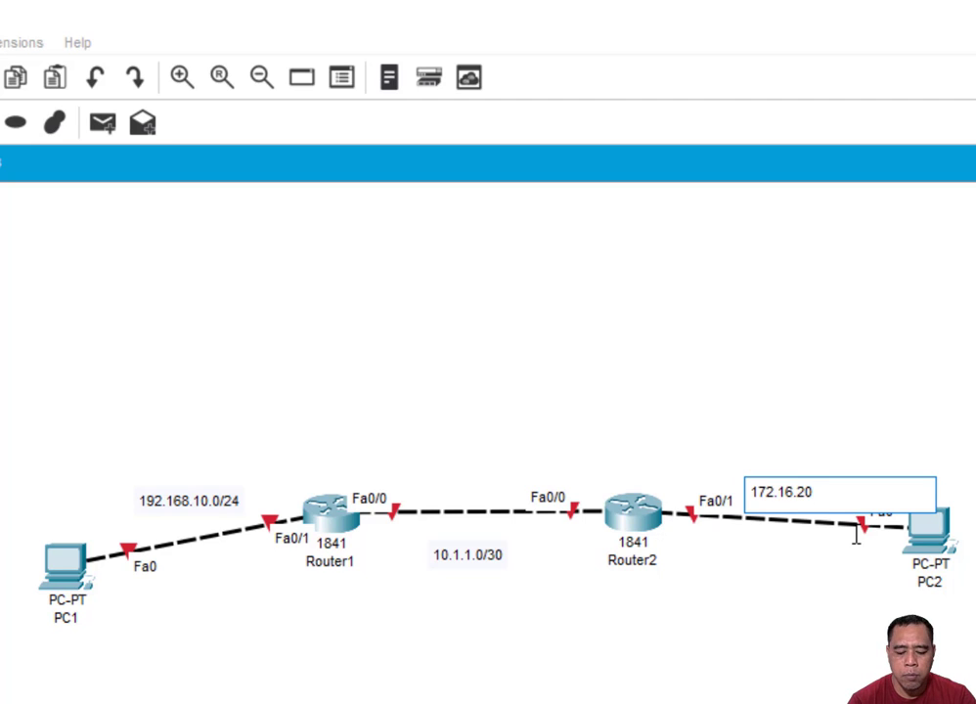
{"action": "type", "text": "."}
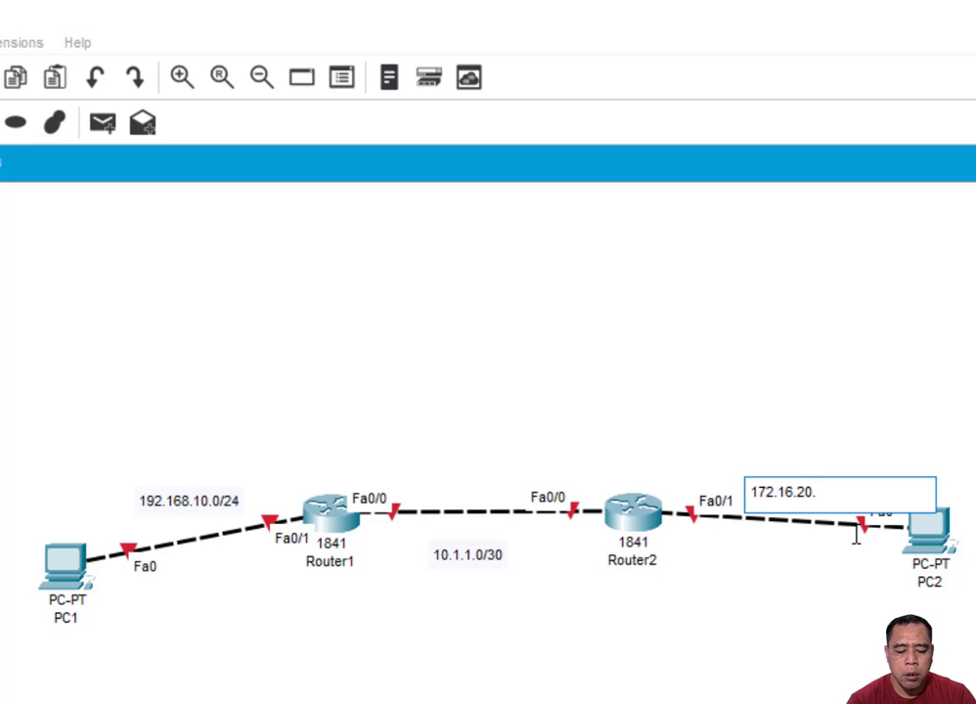
{"action": "type", "text": "0/24"}
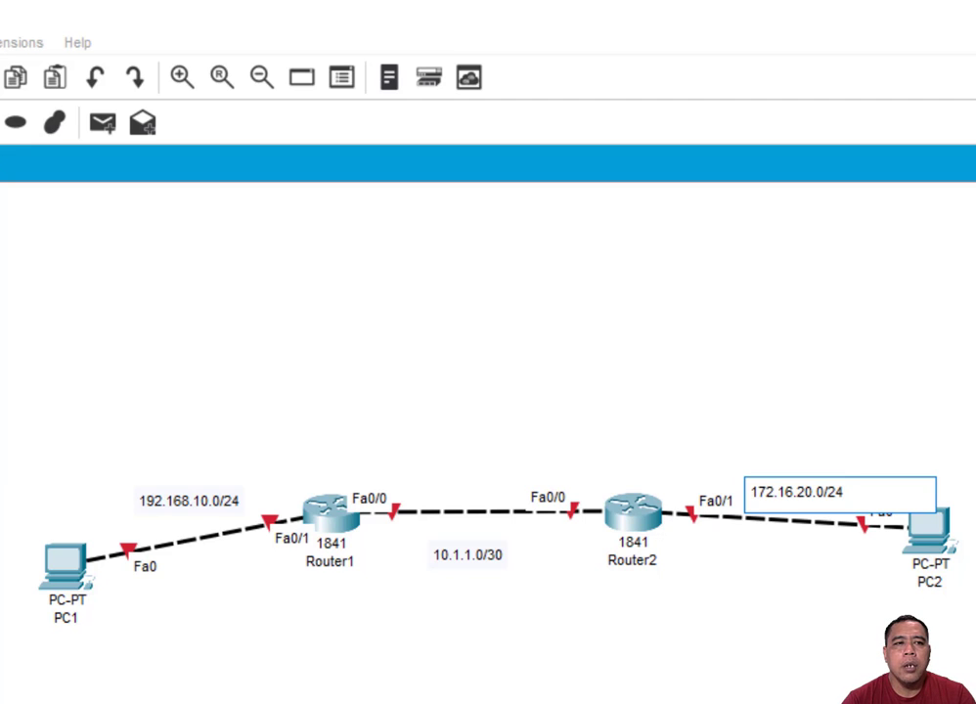
- Move the 10.1.1.0/30 note closer to the middle of the link between the two routers
{"action": "left_click", "coordinate": [453, 484]}
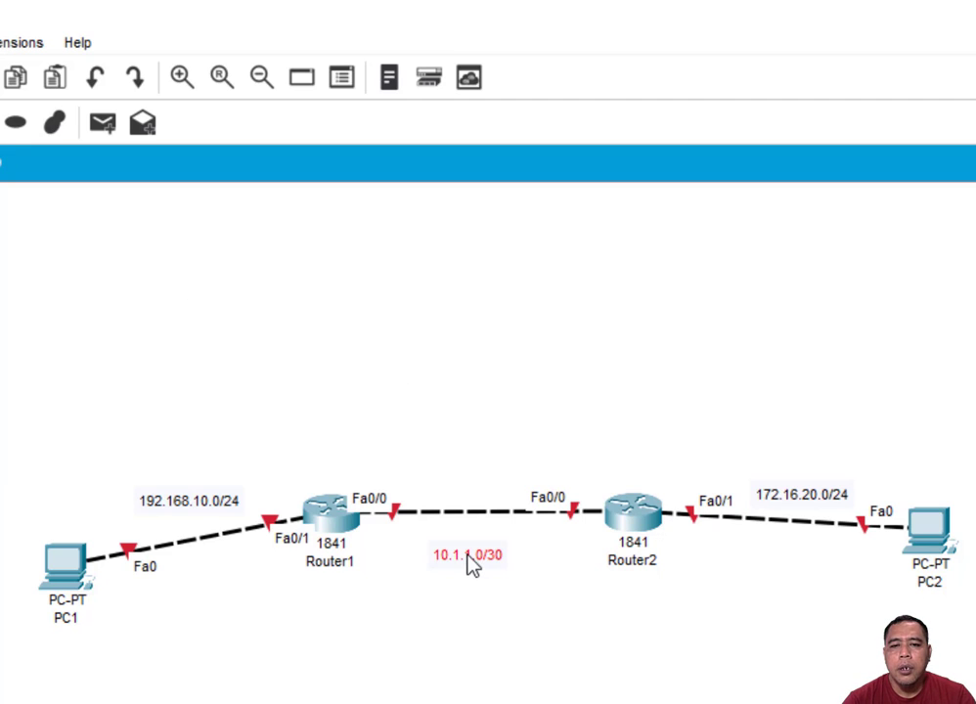
{"action": "left_click_drag", "start_coordinate": [486, 544], "coordinate": [490, 545]}
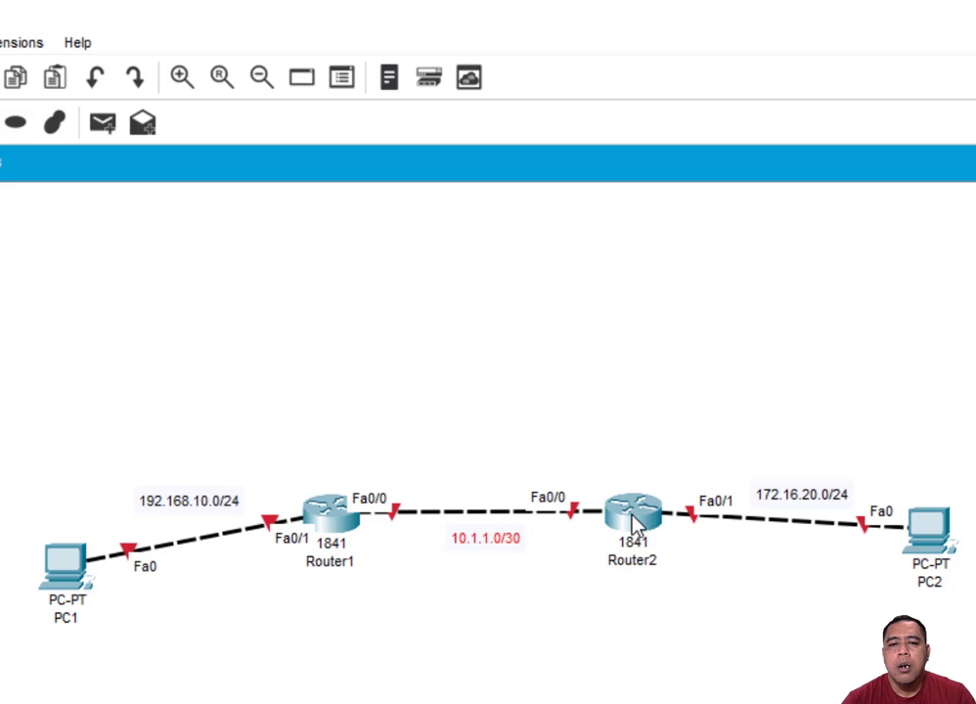
{"action": "left_click_drag", "start_coordinate": [339, 523], "coordinate": [345, 520]}
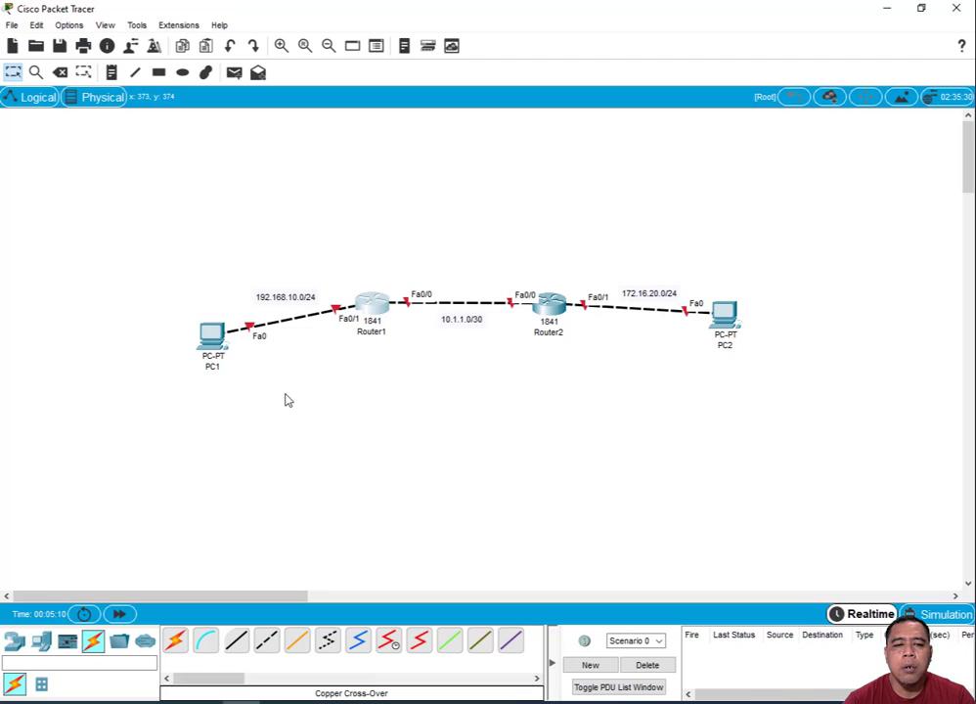
{"action": "left_click", "coordinate": [211, 338]}
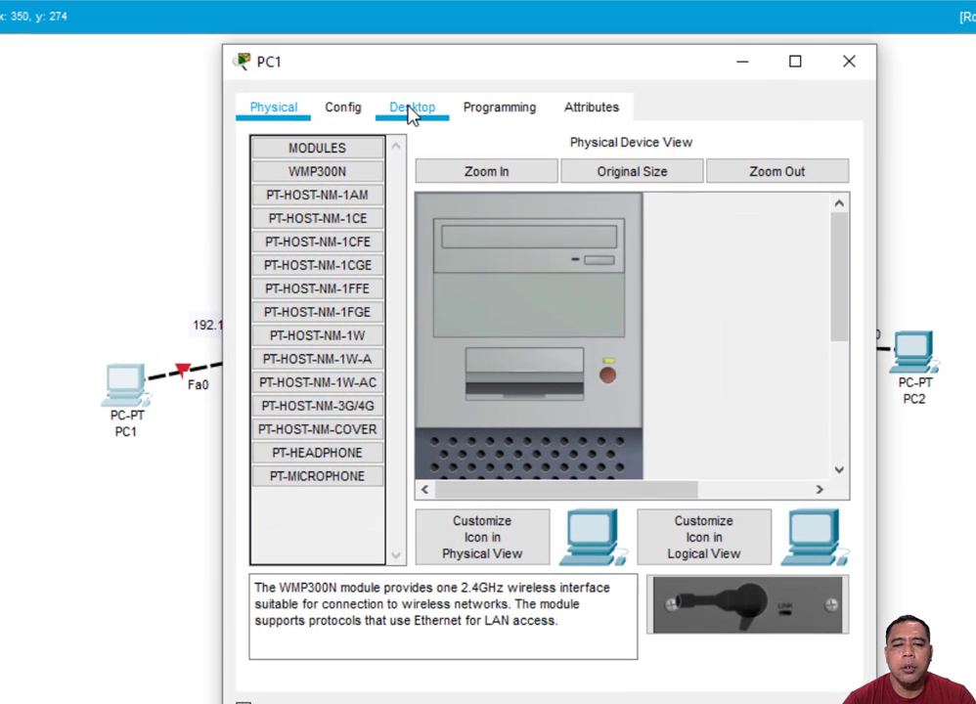
{"action": "left_click", "coordinate": [411, 111]}
{"action": "left_click", "coordinate": [348, 194]}
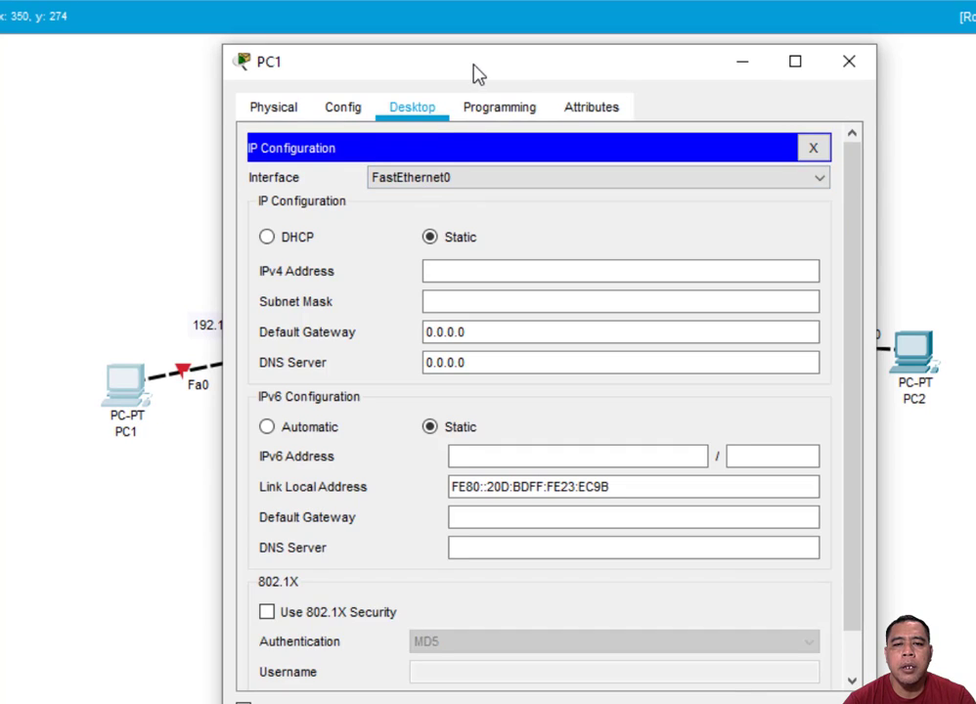
{"action": "left_click_drag", "start_coordinate": [477, 74], "coordinate": [665, 80]}
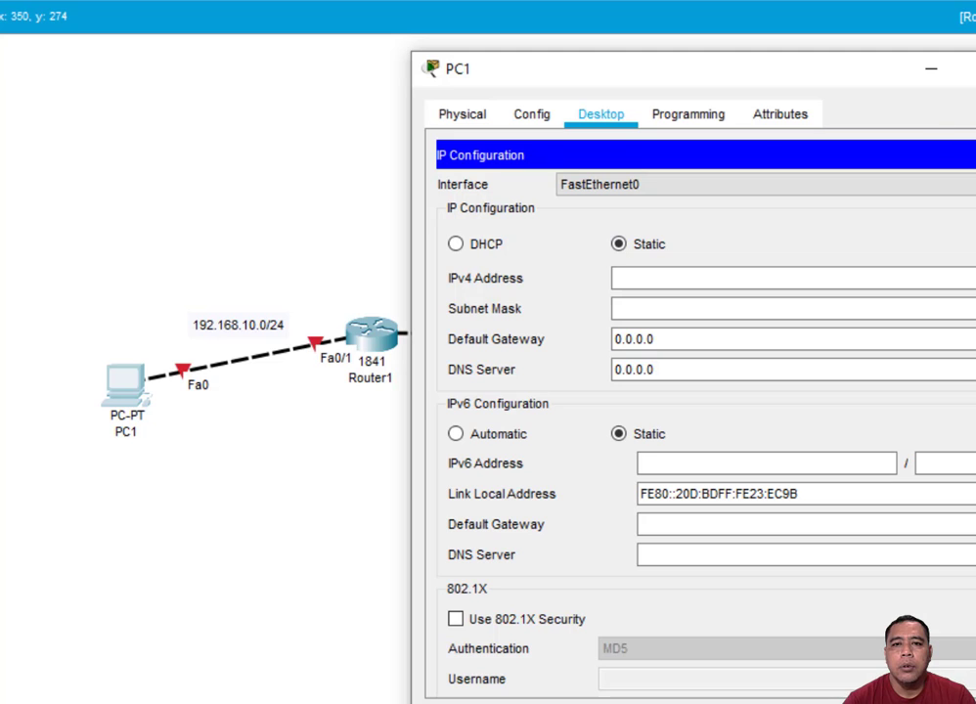
{"action": "left_click", "coordinate": [478, 124]}
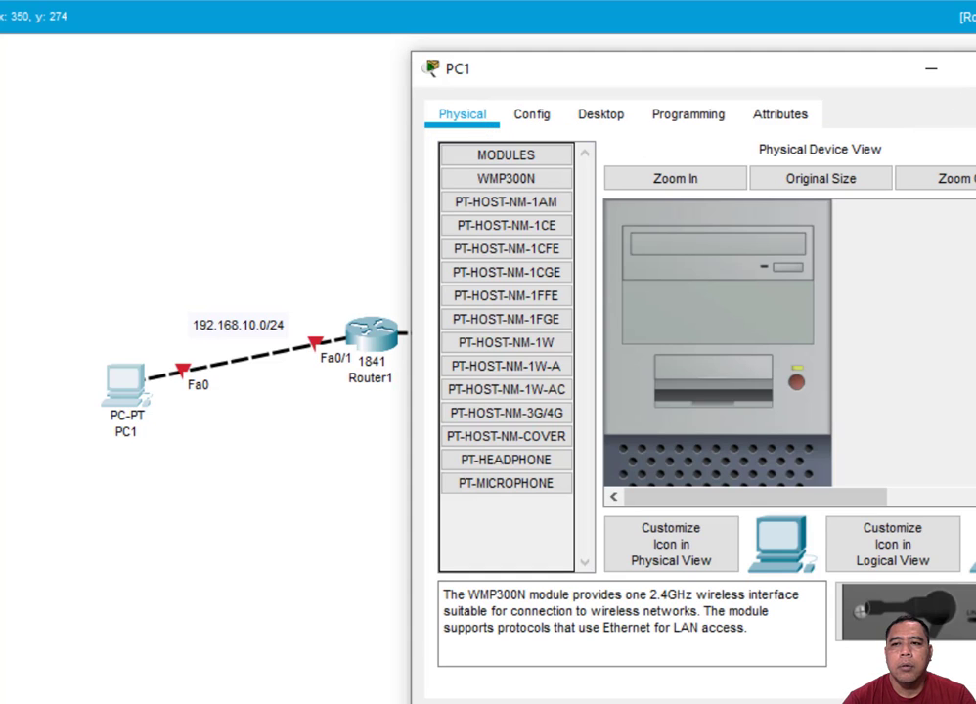
{"action": "key", "text": "alt+F4"}
- Give PC1 the static IPv4 address 192.168.10.10 with subnet mask 255.255.255.0 in its IP configuration
{"action": "left_click", "coordinate": [134, 392]}
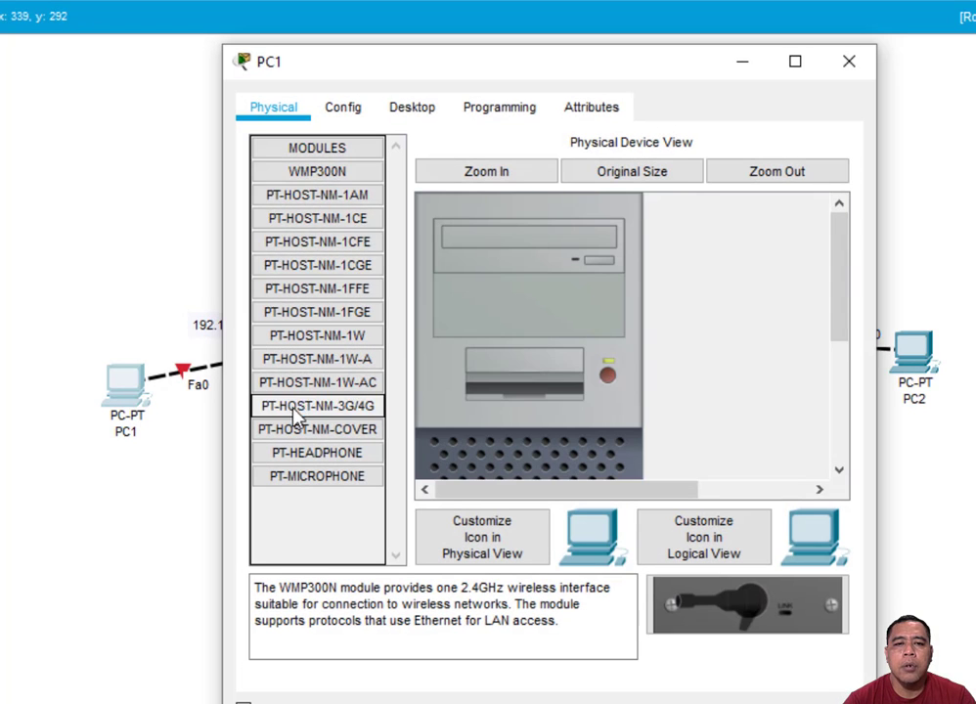
{"action": "left_click", "coordinate": [416, 116]}
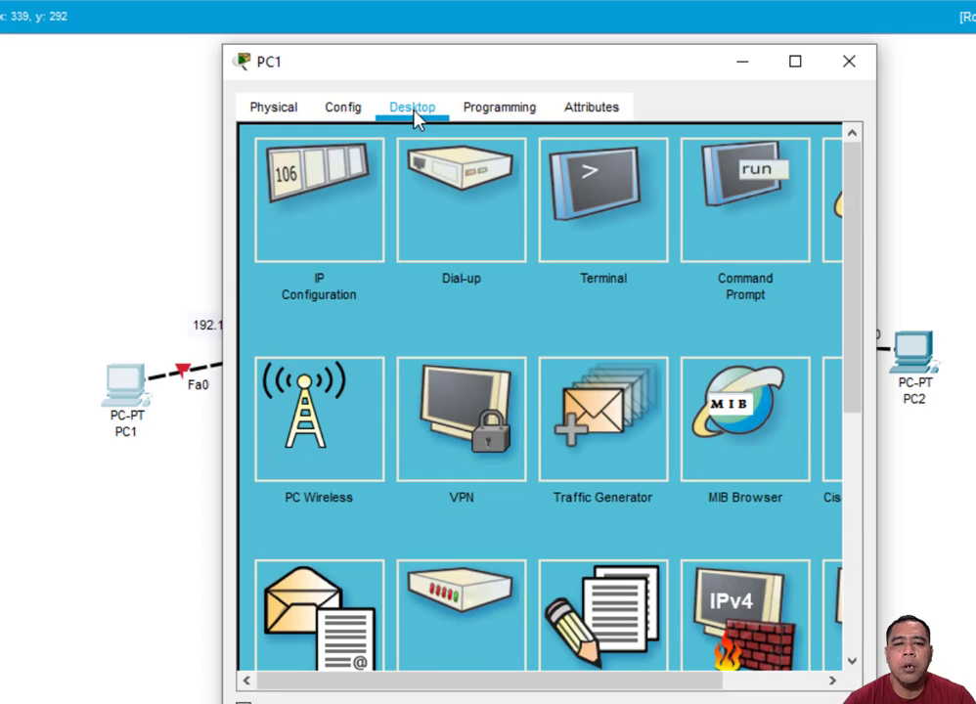
{"action": "left_click", "coordinate": [325, 204]}
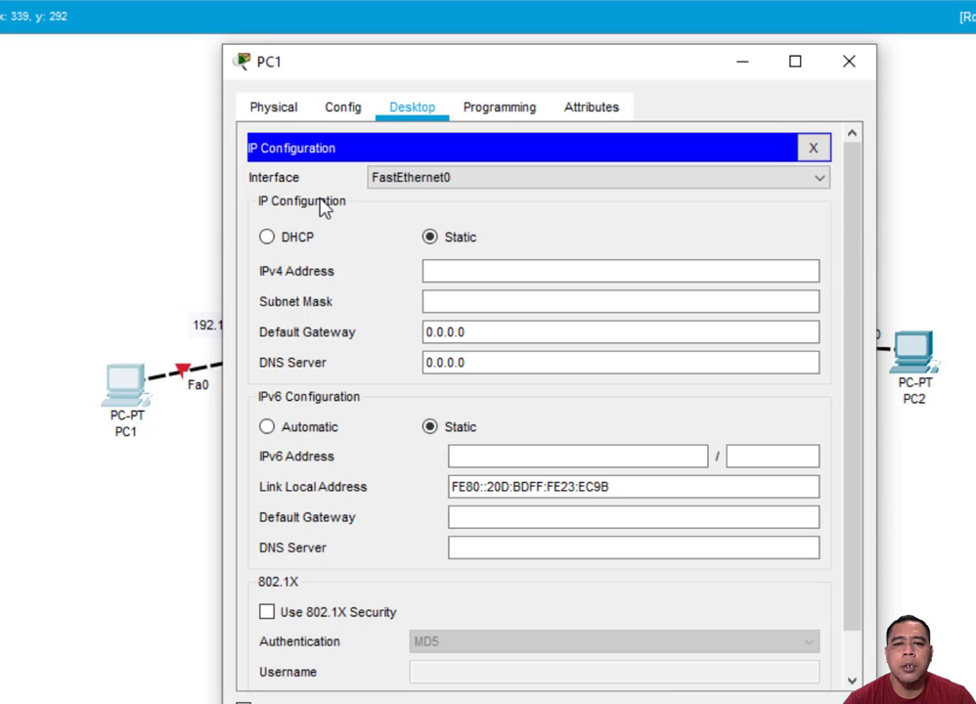
{"action": "left_click", "coordinate": [516, 269]}
{"action": "left_click_drag", "start_coordinate": [515, 85], "coordinate": [743, 105]}
{"action": "type", "text": "1"}
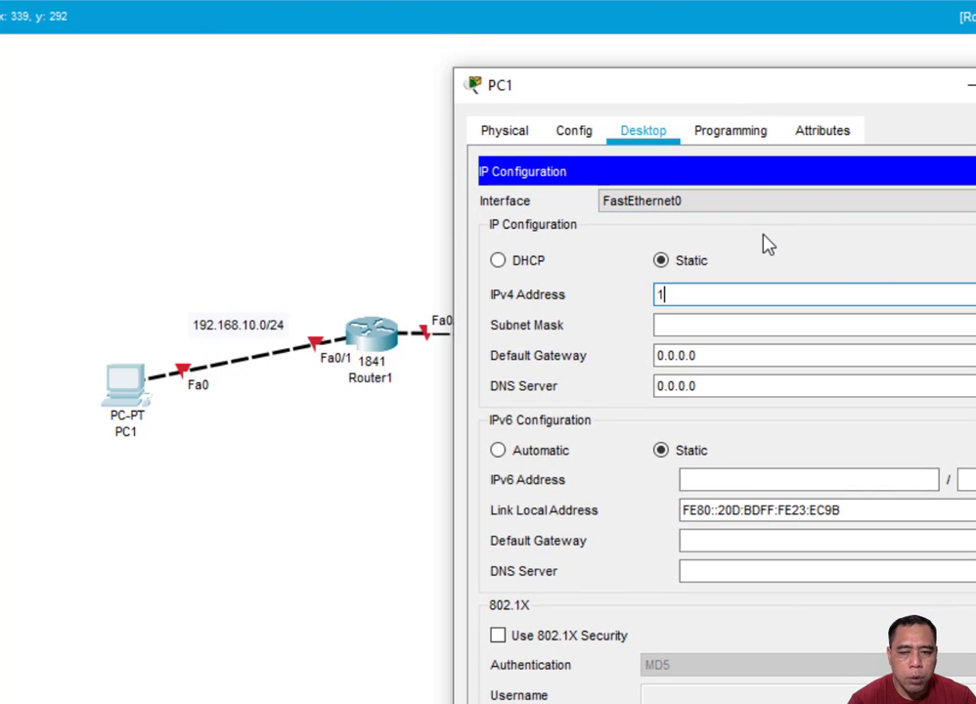
{"action": "type", "text": "92.168"}
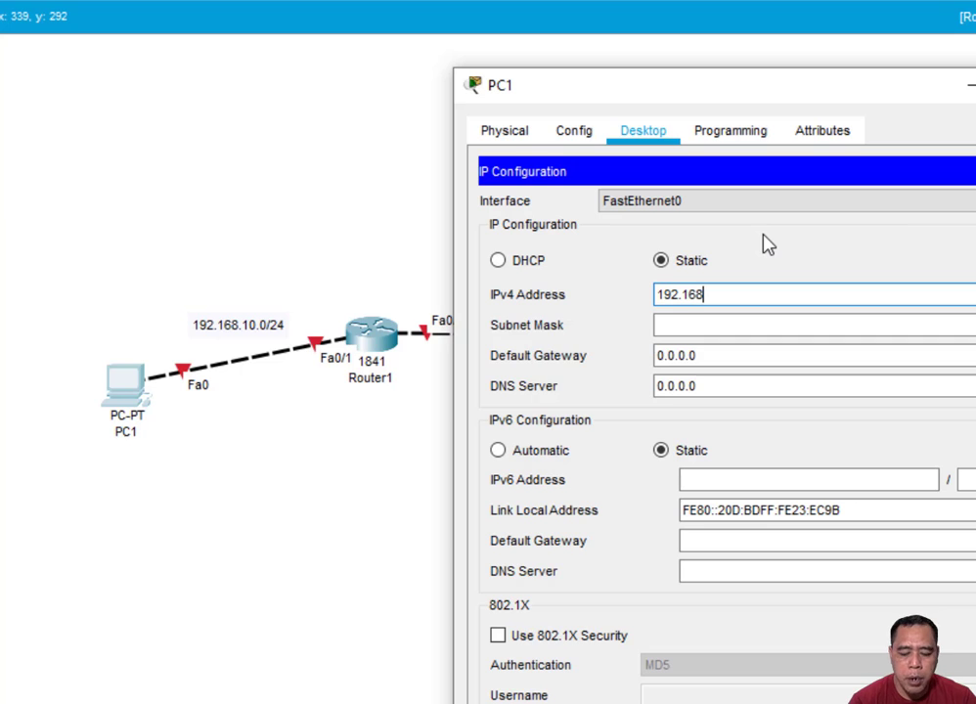
{"action": "type", "text": ".10."}
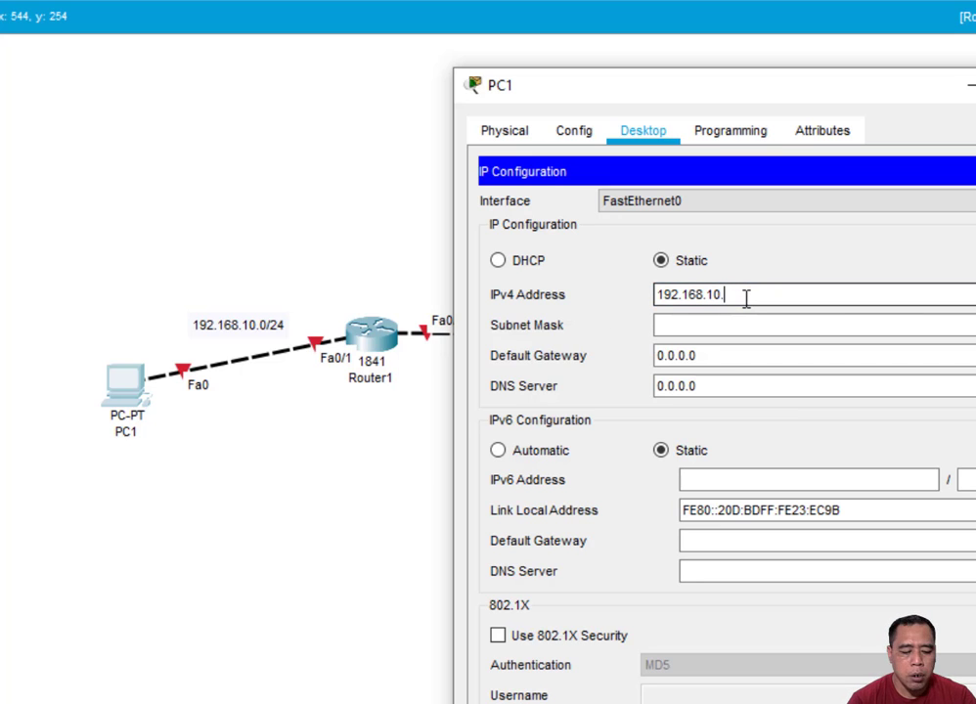
{"action": "type", "text": "10"}
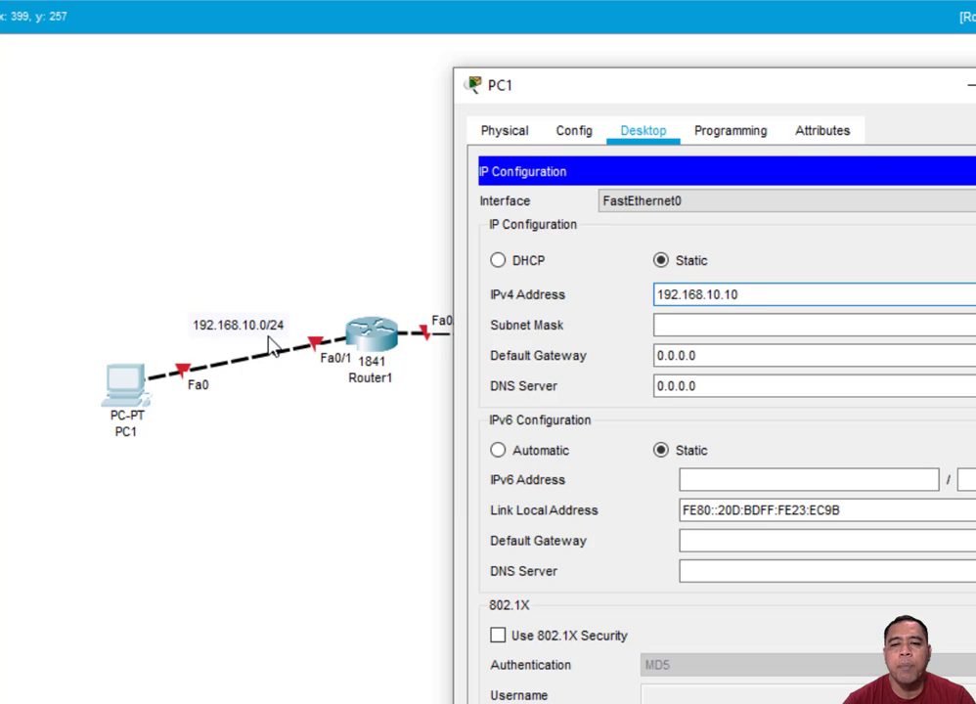
{"action": "left_click", "coordinate": [717, 326]}
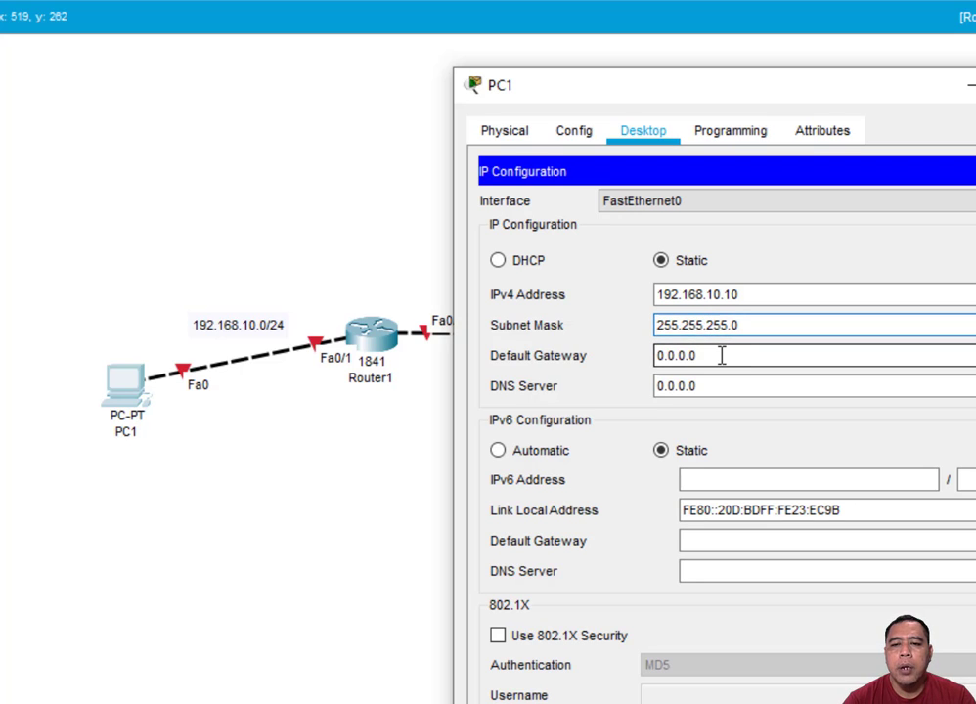
- Set PC1's IPv4 default gateway to 192.168.10.1
{"action": "left_click_drag", "start_coordinate": [721, 355], "coordinate": [564, 367]}
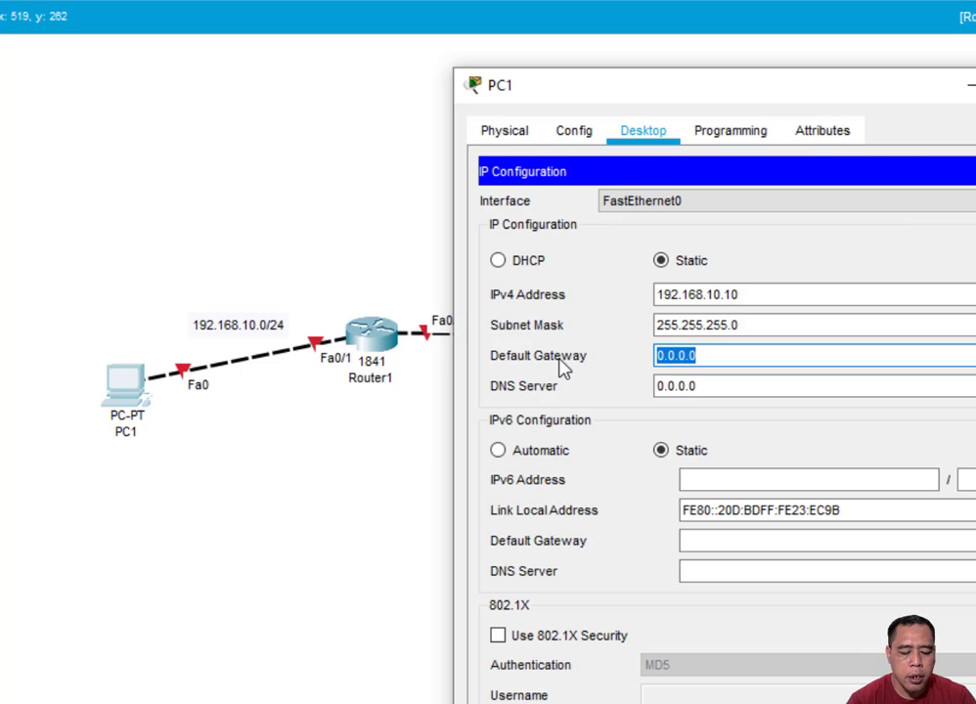
{"action": "type", "text": "192."}
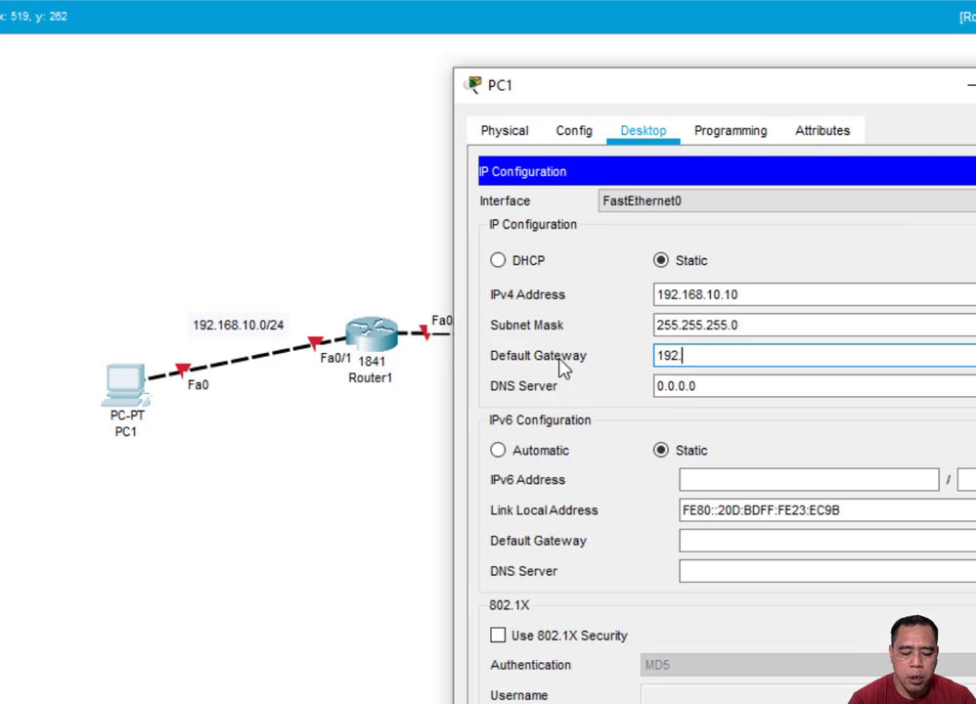
{"action": "type", "text": "168.10"}
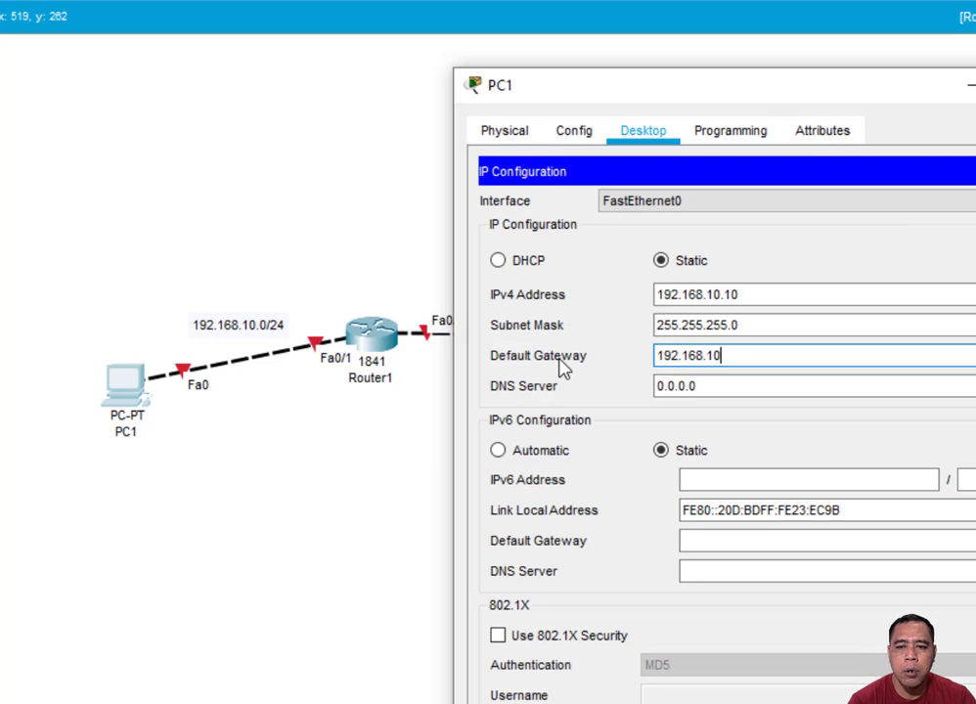
{"action": "type", "text": ".1"}
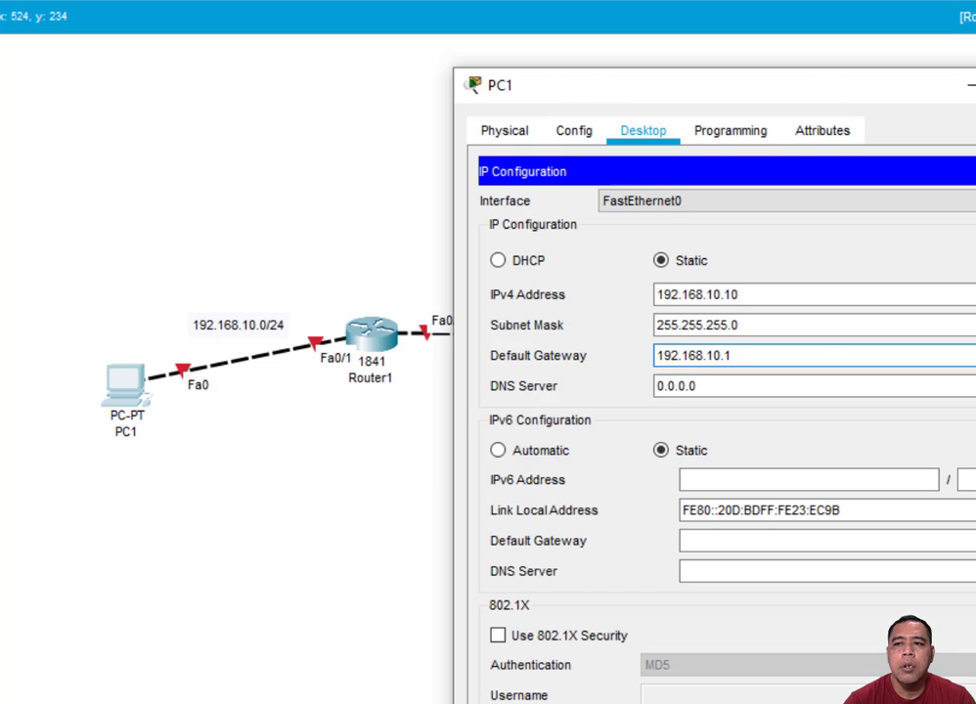
- Close PC1's window and give PC2 the static IPv4 address 172.16.20.2 in its IP configuration
{"action": "left_click", "coordinate": [975, 85]}
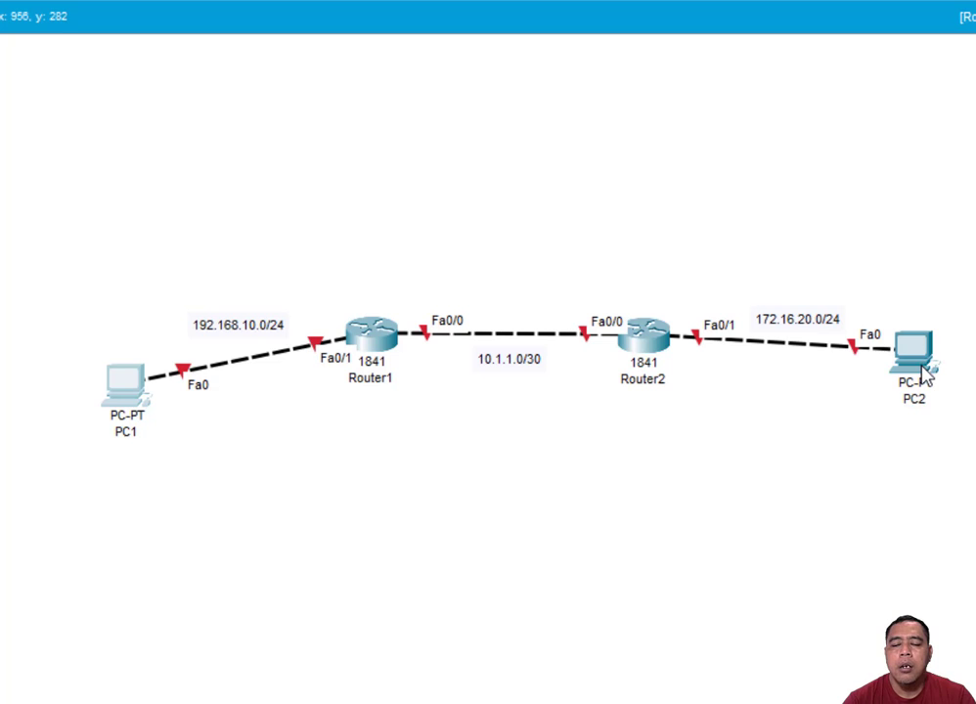
{"action": "mouse_move", "coordinate": [926, 380]}
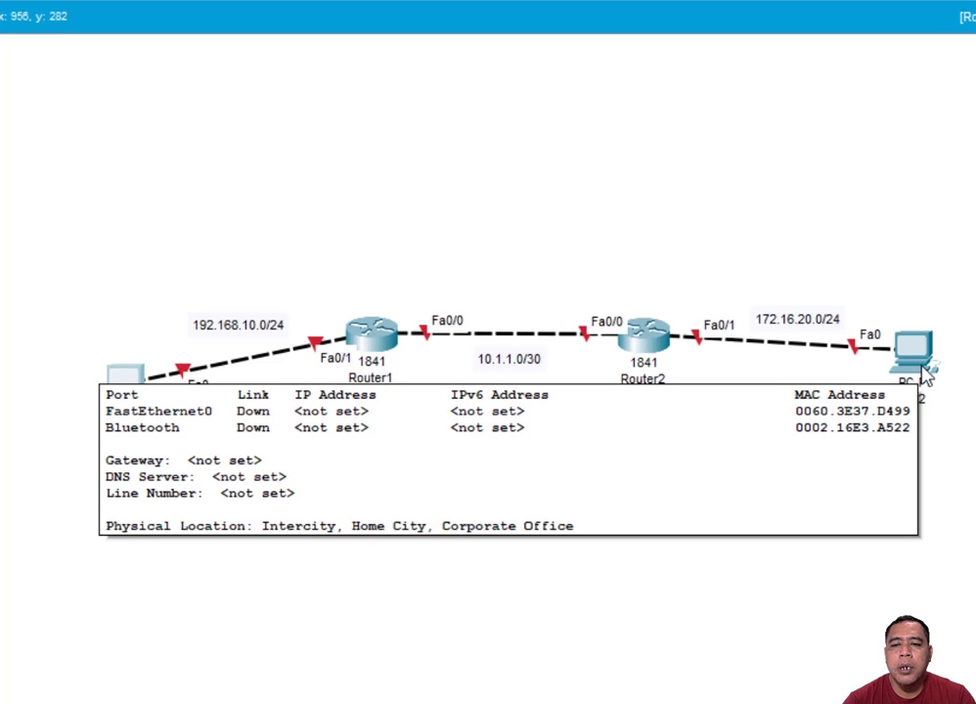
{"action": "left_click", "coordinate": [915, 366]}
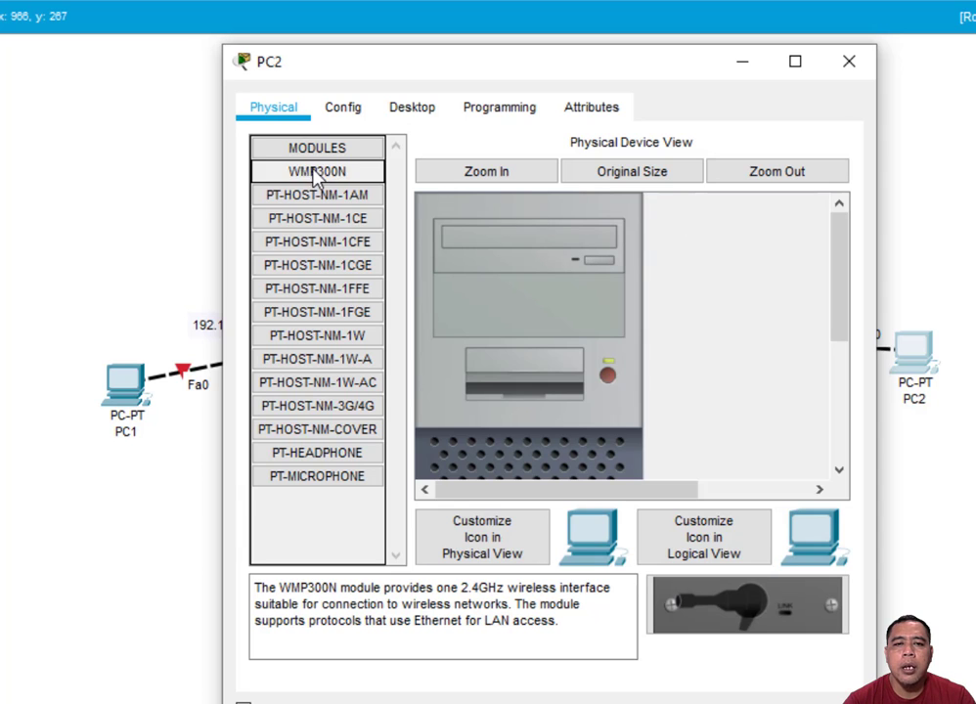
{"action": "left_click", "coordinate": [419, 118]}
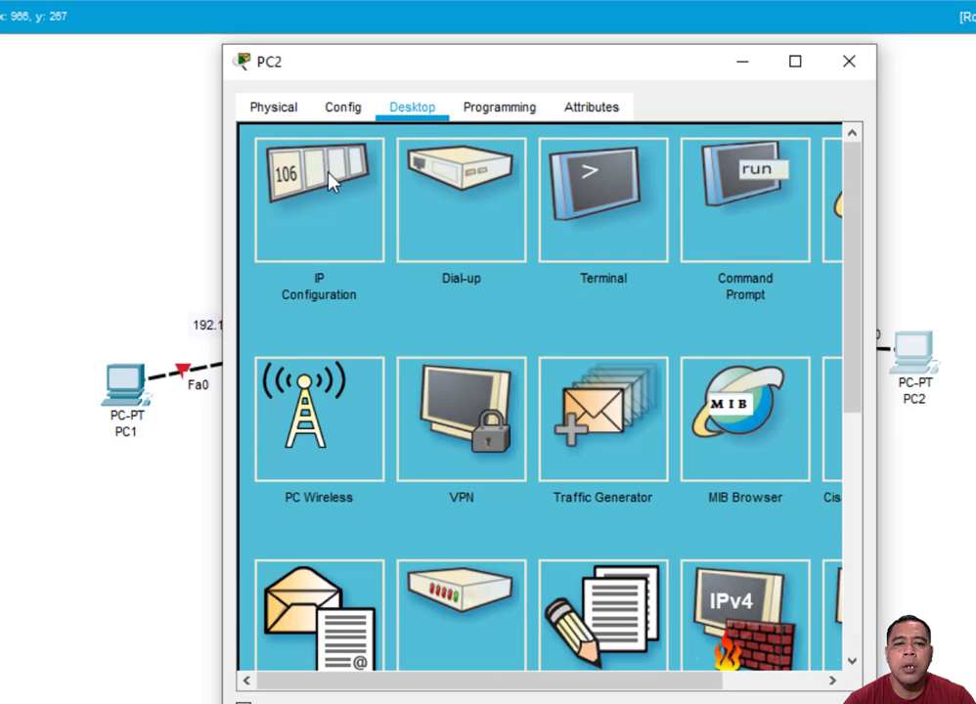
{"action": "left_click", "coordinate": [324, 196]}
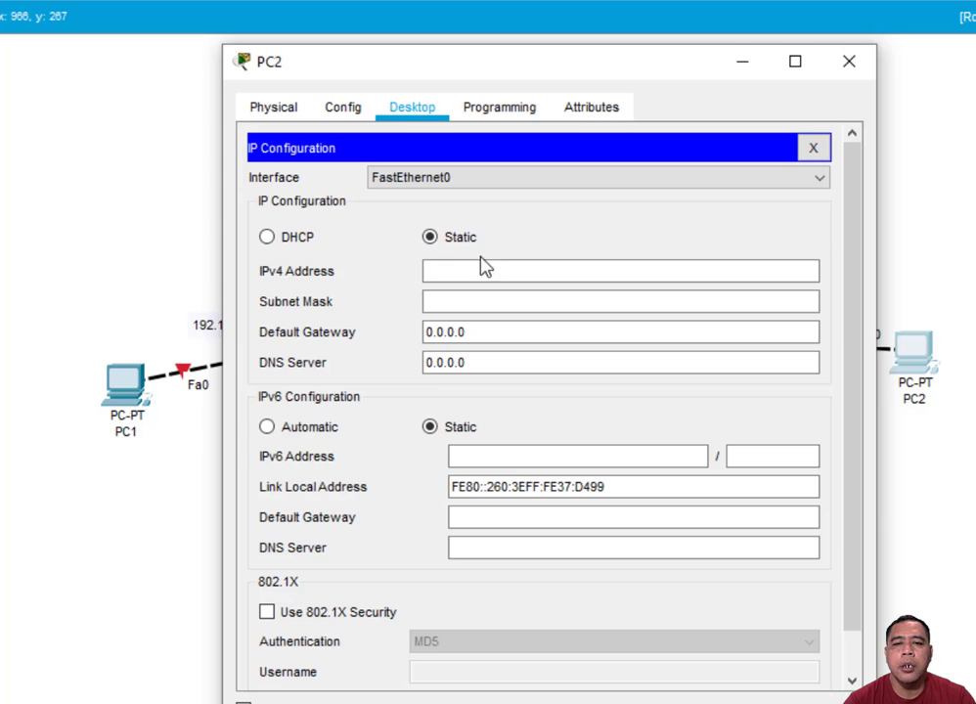
{"action": "left_click_drag", "start_coordinate": [622, 74], "coordinate": [457, 79]}
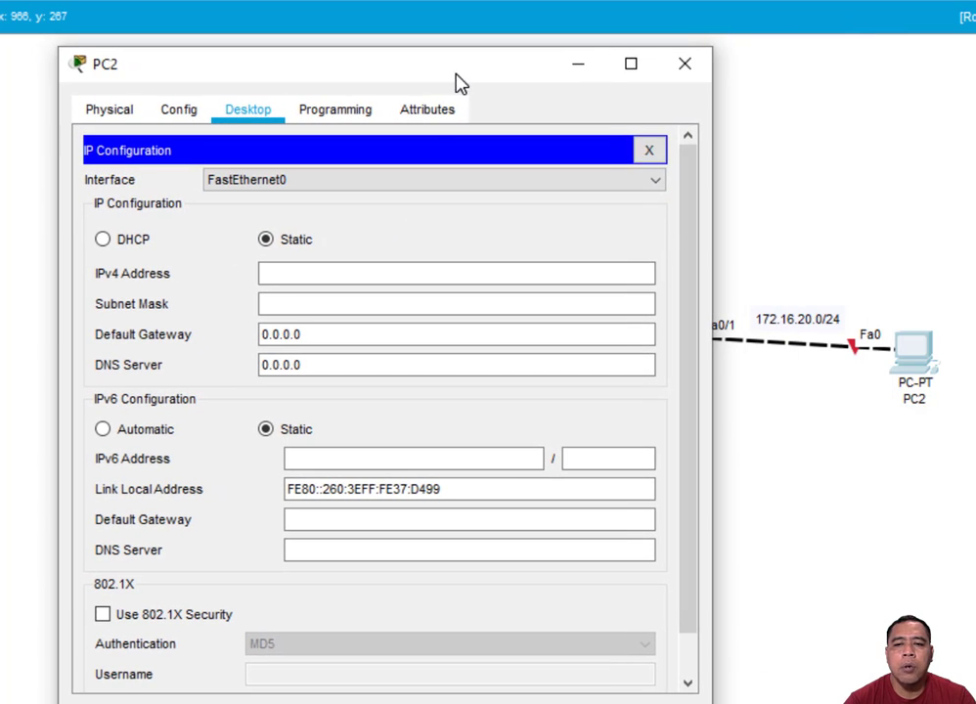
{"action": "left_click", "coordinate": [329, 276]}
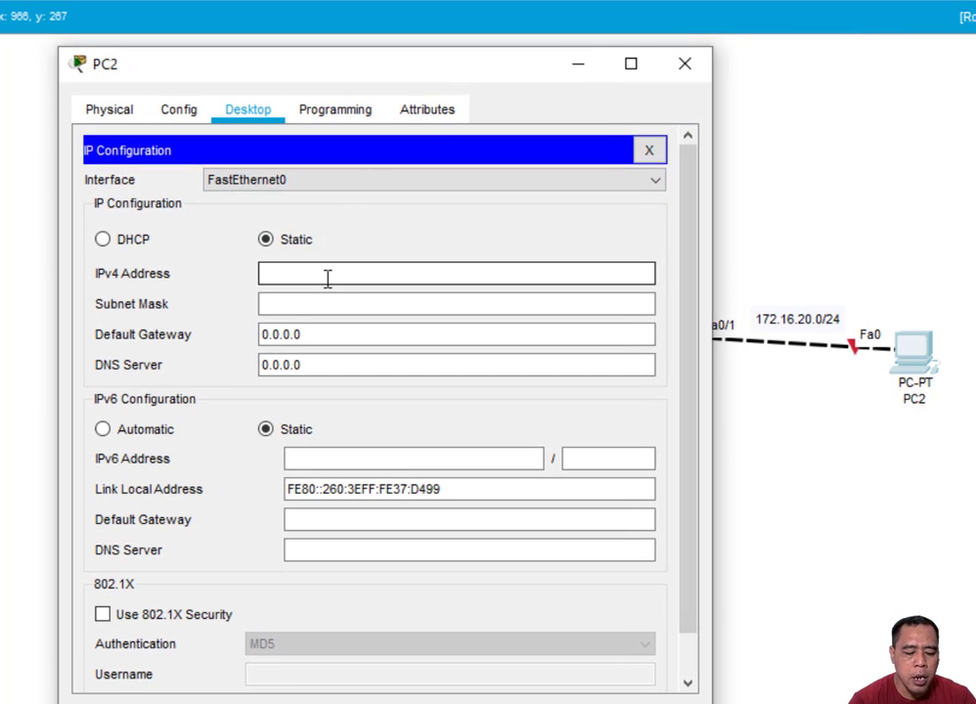
{"action": "type", "text": "172."}
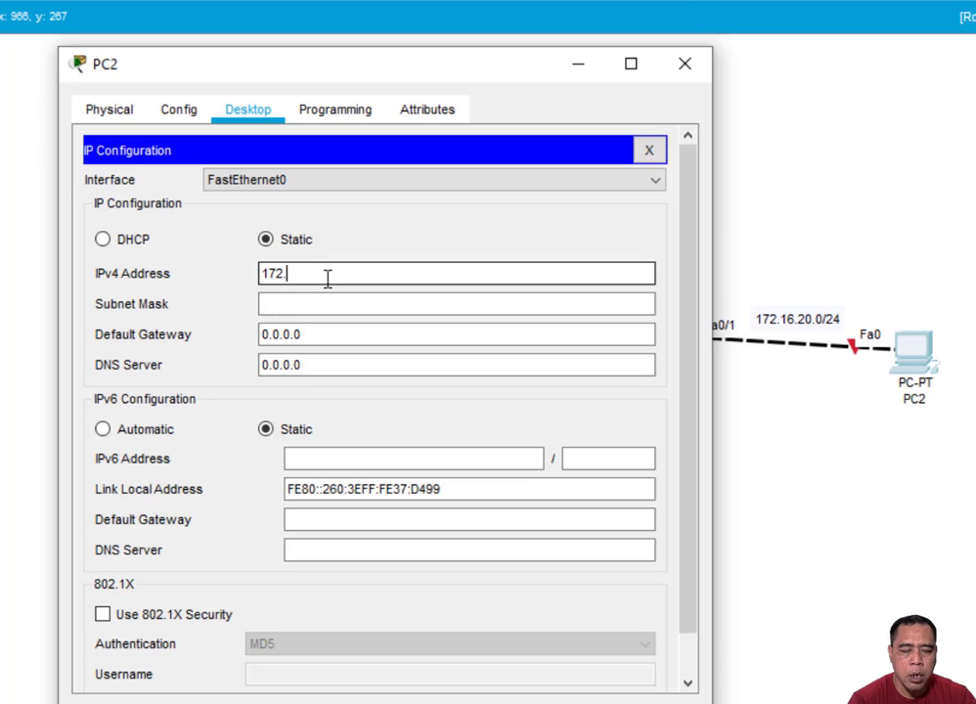
{"action": "type", "text": "16."}
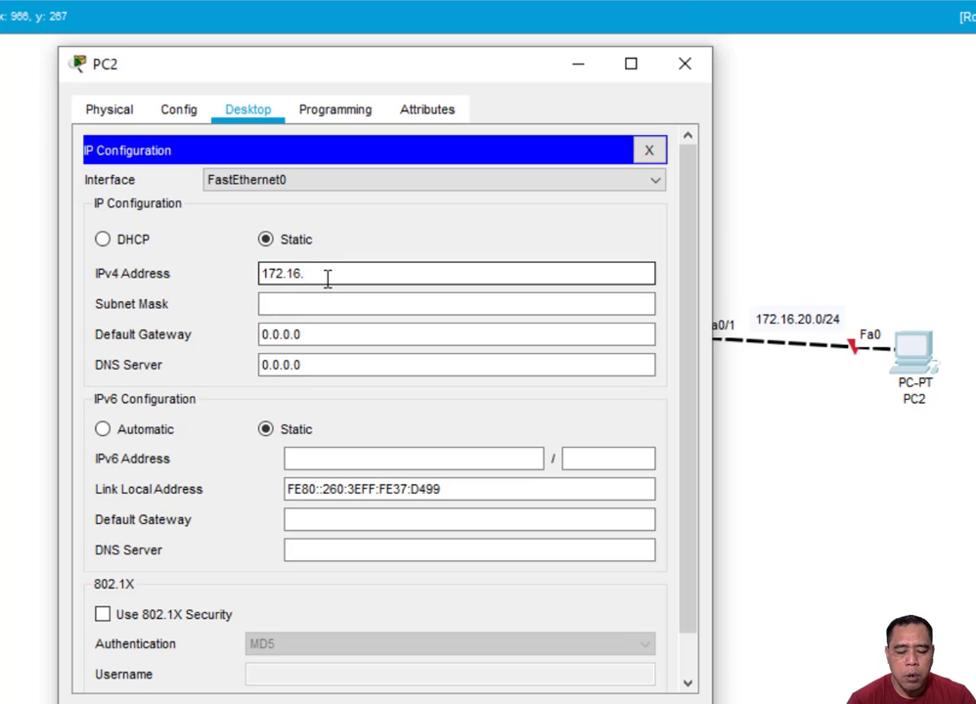
{"action": "type", "text": "20"}
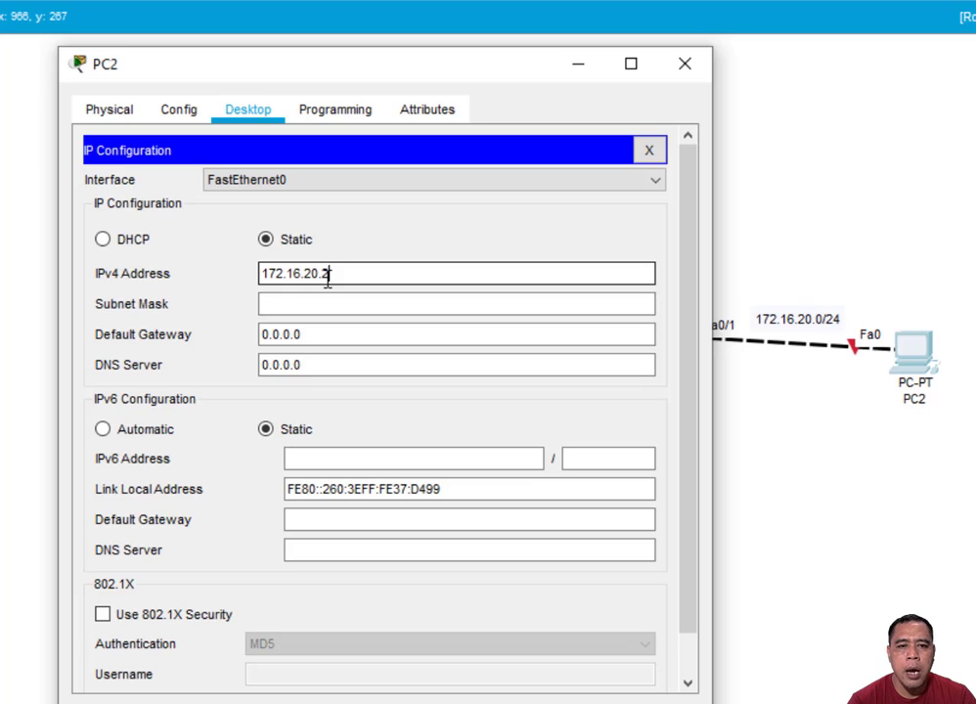
{"action": "type", "text": ".2"}
- Set PC2's IPv4 subnet mask to 255.255.255.0
{"action": "left_click", "coordinate": [358, 303]}
{"action": "type", "text": "255.255.0.0"}
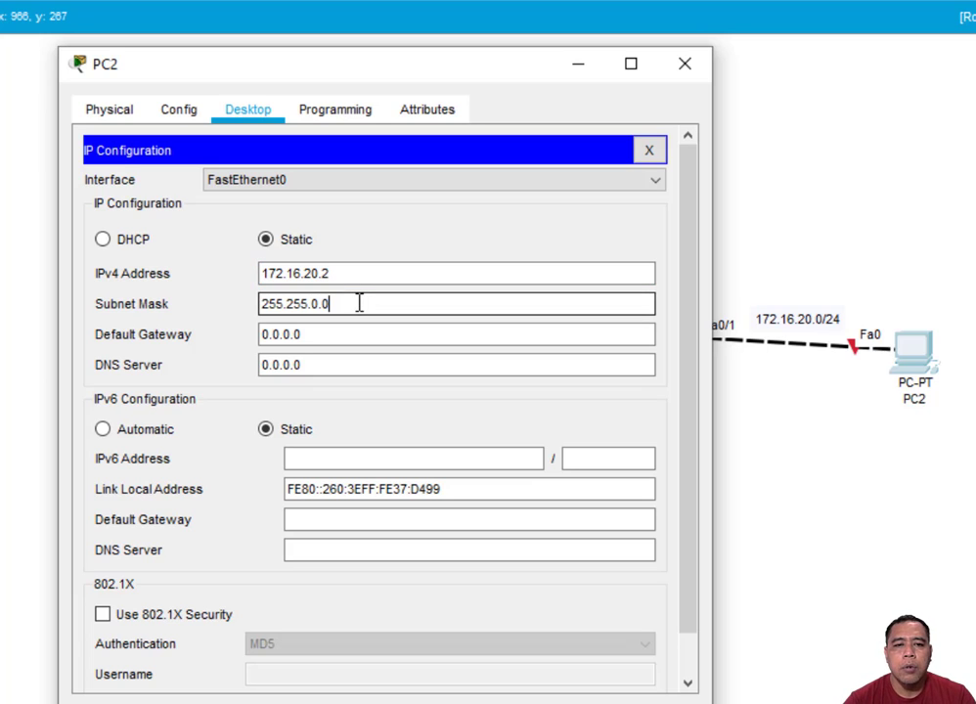
{"action": "key", "text": "BackSpace"}
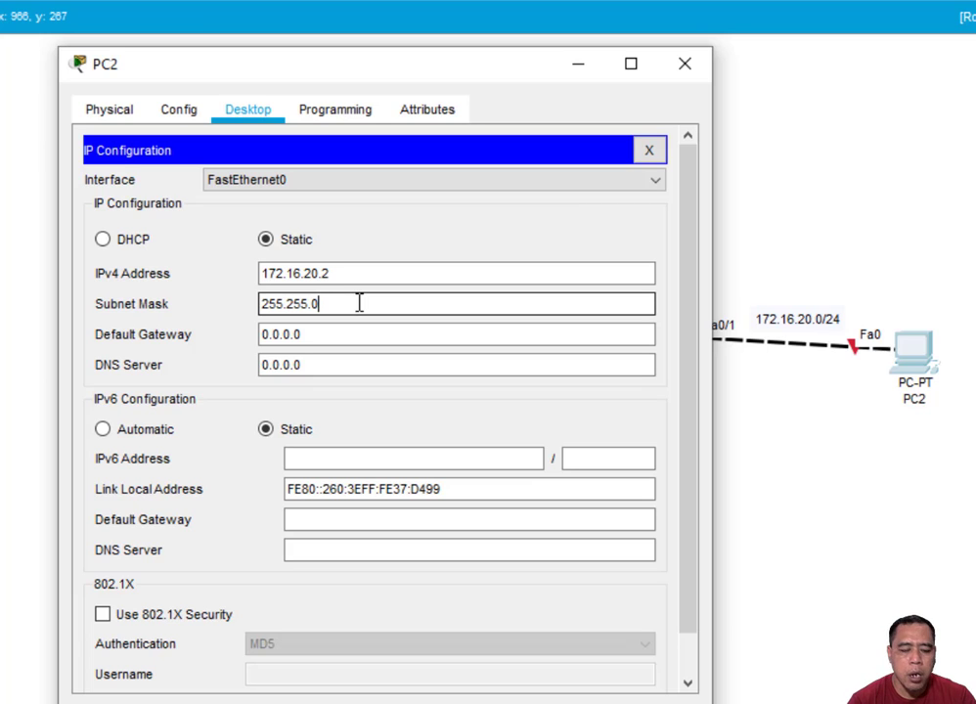
{"action": "key", "text": "BackSpace"}
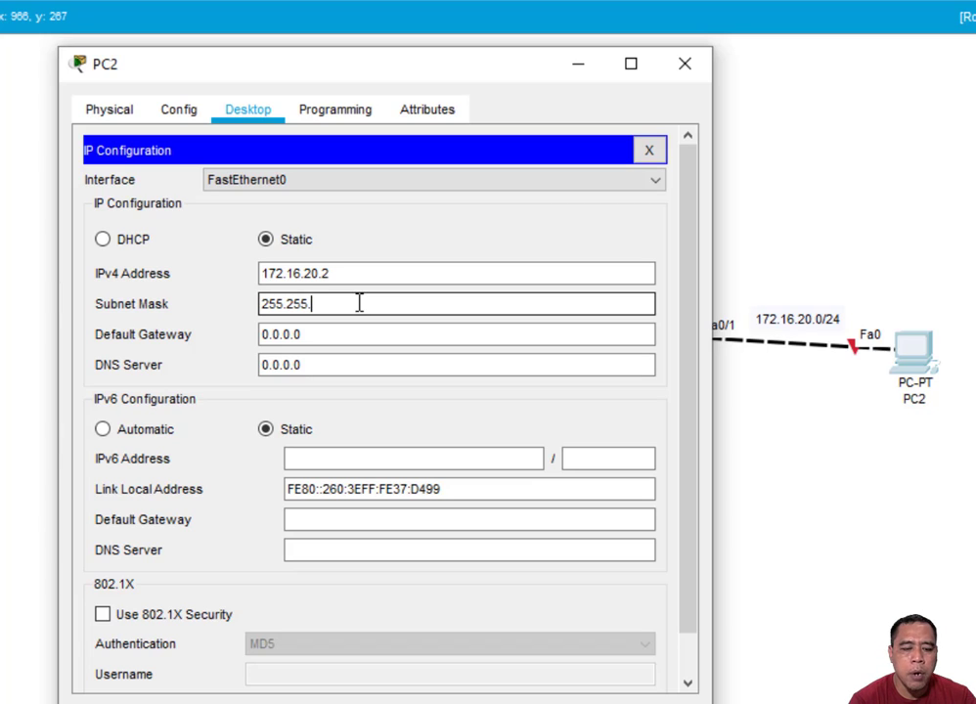
{"action": "type", "text": "55."}
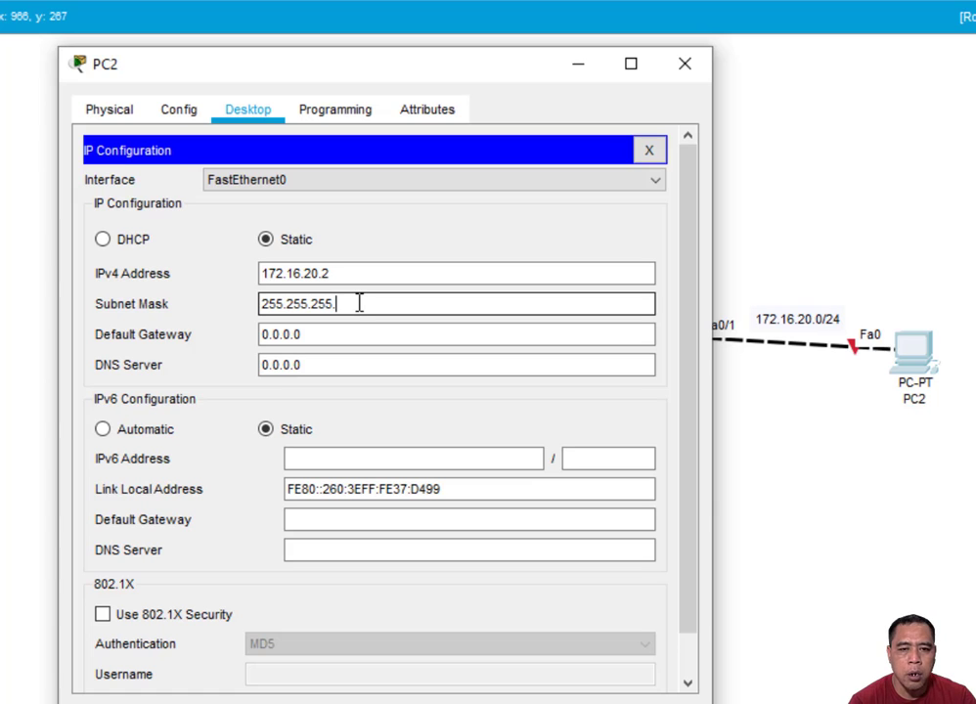
{"action": "type", "text": "0"}
- Set PC2's IPv4 default gateway to 172.16.20.1 and close its configuration window
{"action": "left_click", "coordinate": [335, 333]}
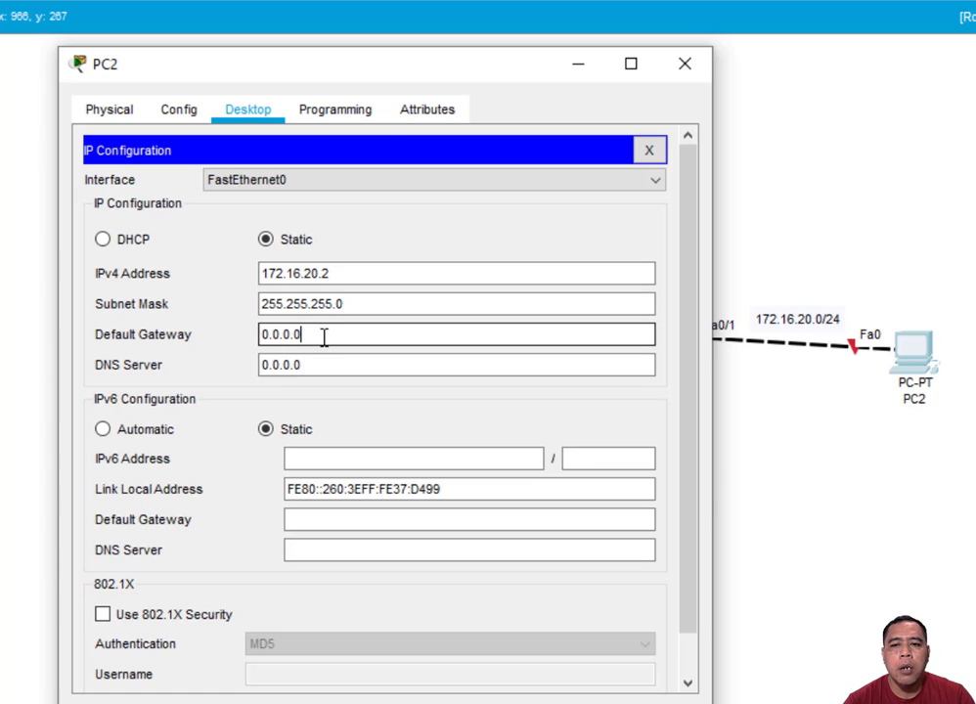
{"action": "left_click_drag", "start_coordinate": [412, 74], "coordinate": [277, 61]}
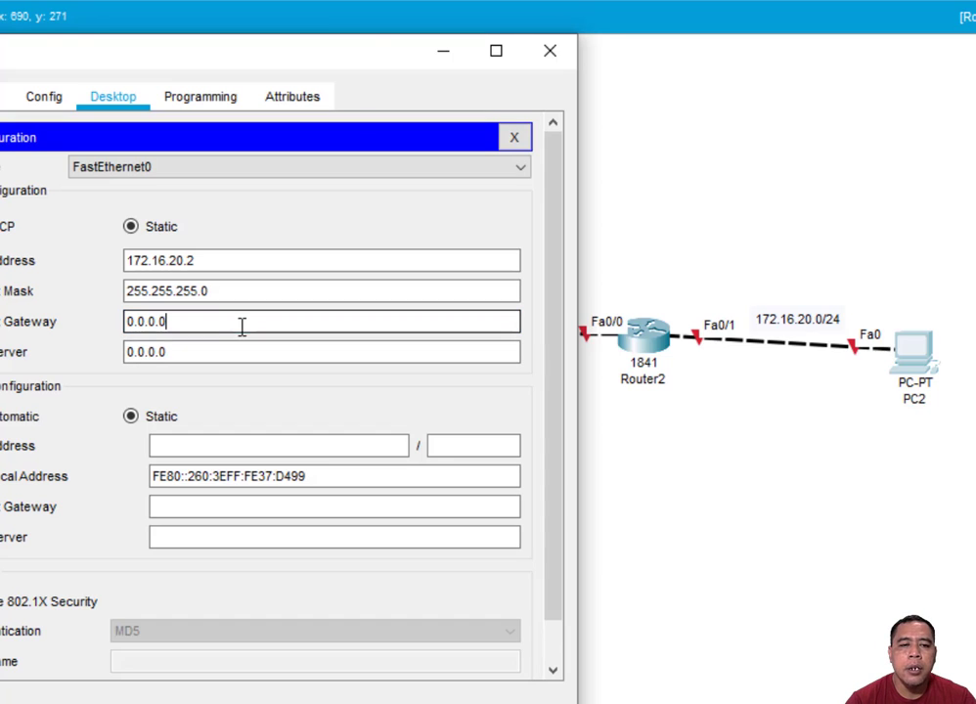
{"action": "left_click_drag", "start_coordinate": [241, 327], "coordinate": [80, 329]}
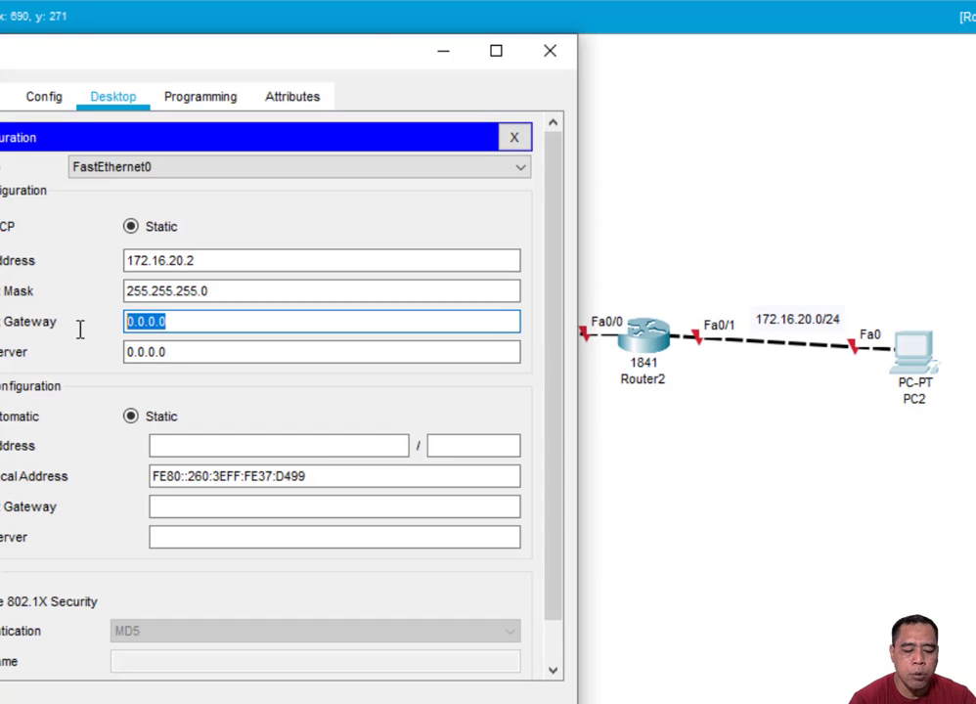
{"action": "type", "text": "172.16"}
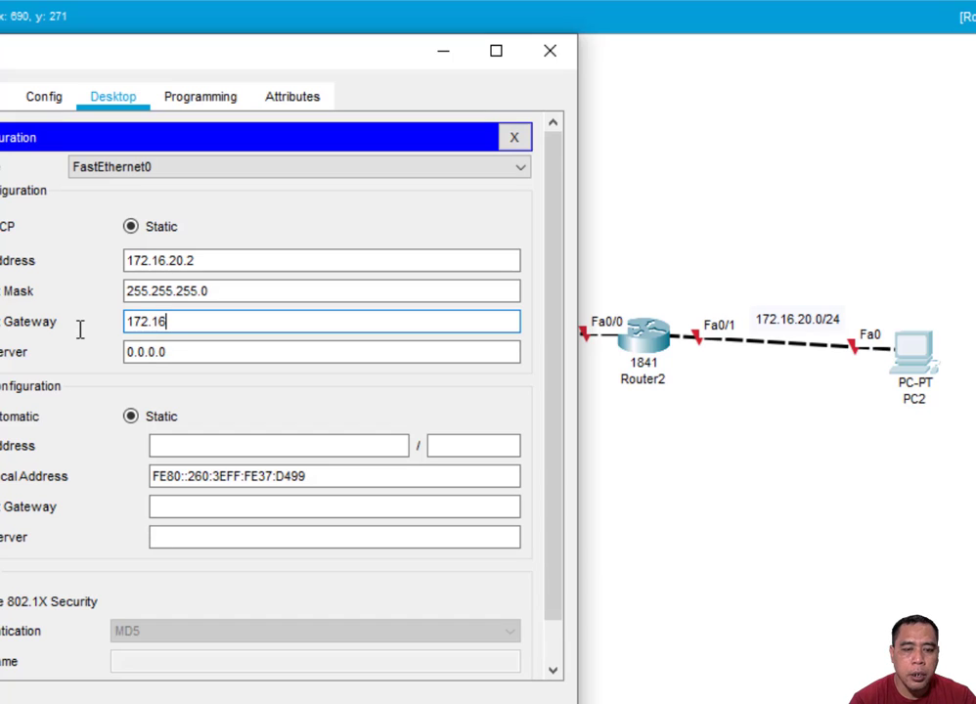
{"action": "type", "text": "."}
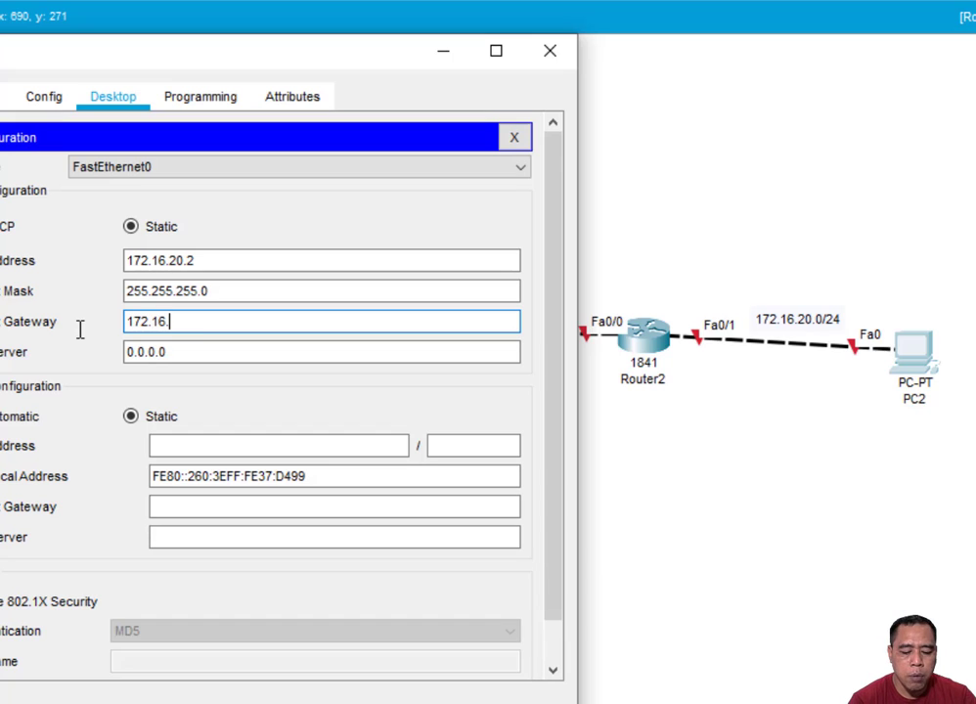
{"action": "type", "text": "20.1"}
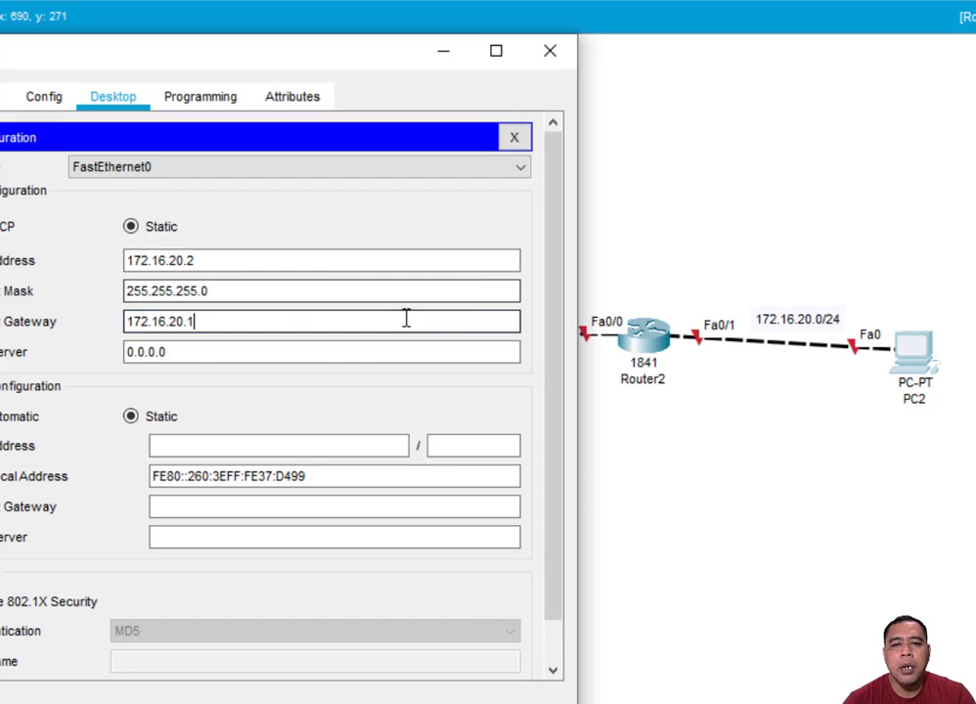
{"action": "left_click", "coordinate": [552, 54]}
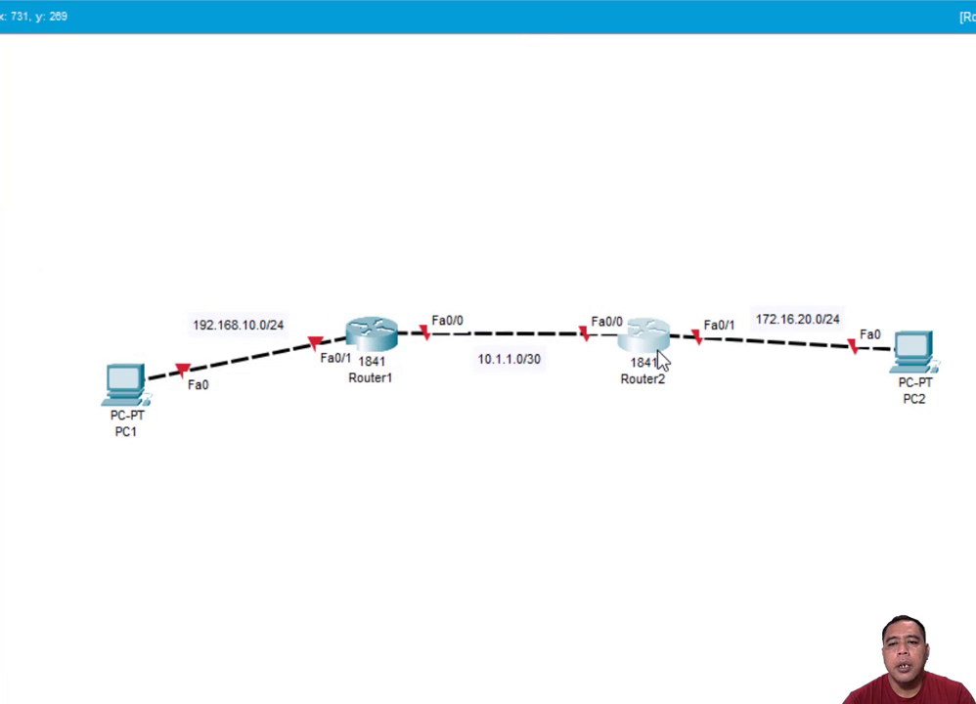
- Move Router2 slightly upward in the topology
{"action": "left_click_drag", "start_coordinate": [659, 357], "coordinate": [660, 346]}
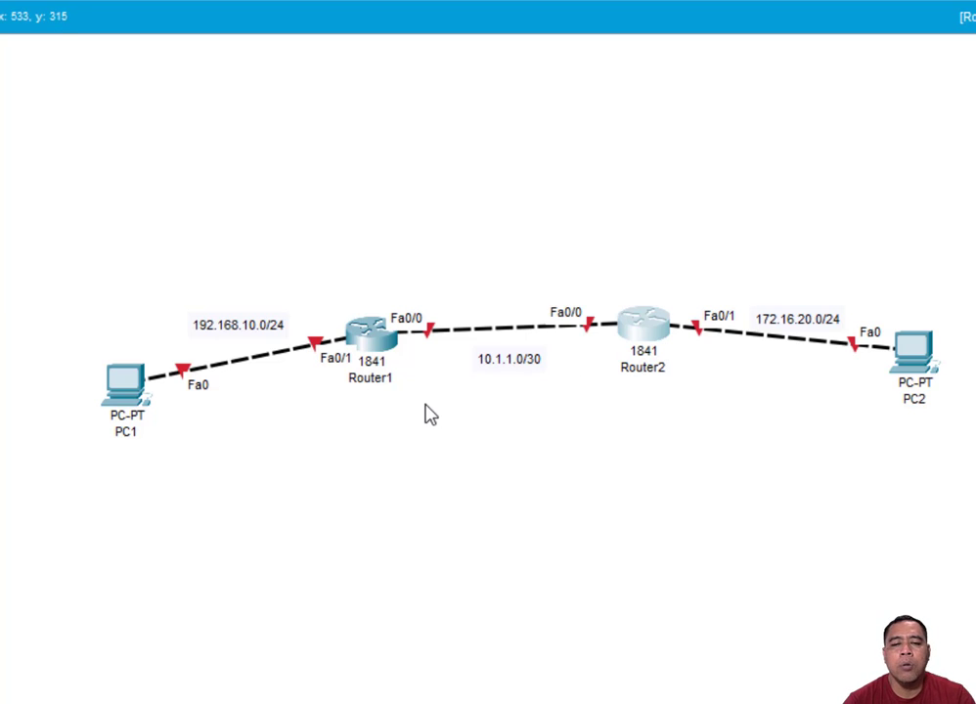
{"action": "left_click", "coordinate": [378, 346]}
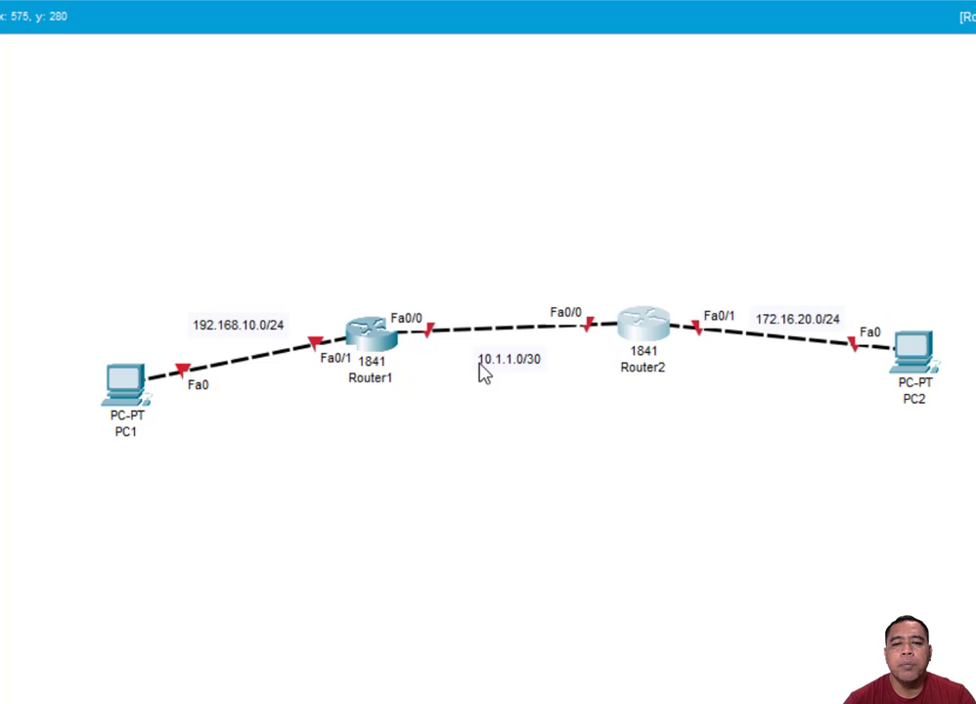
- Open Router1's command line interface and decline the initial configuration dialog with n to reach the router prompt
{"action": "left_click", "coordinate": [373, 342]}
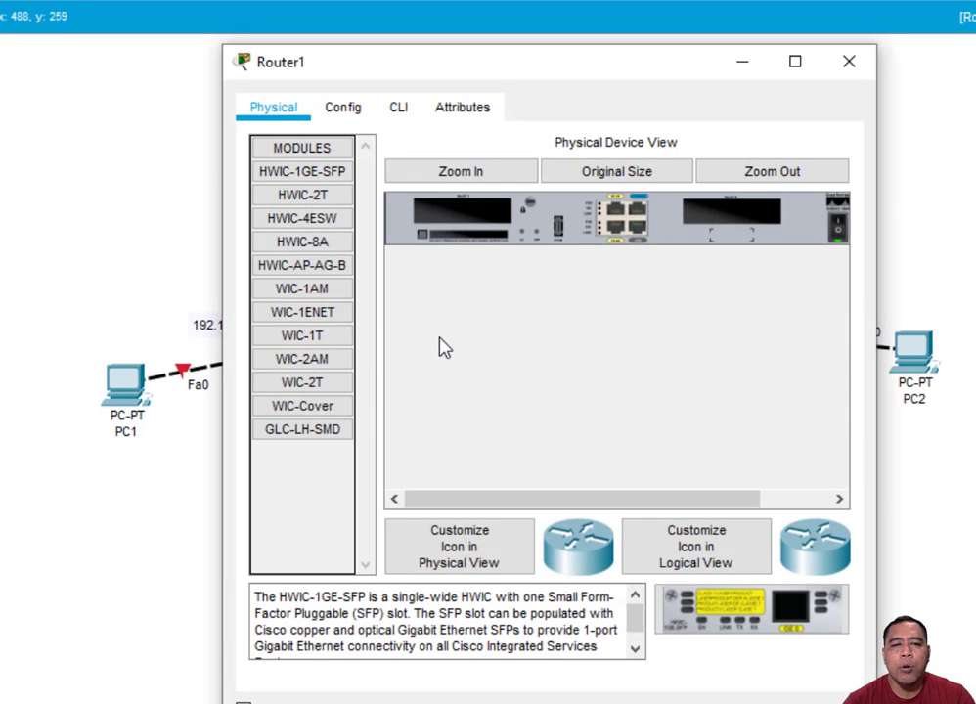
{"action": "left_click", "coordinate": [401, 112]}
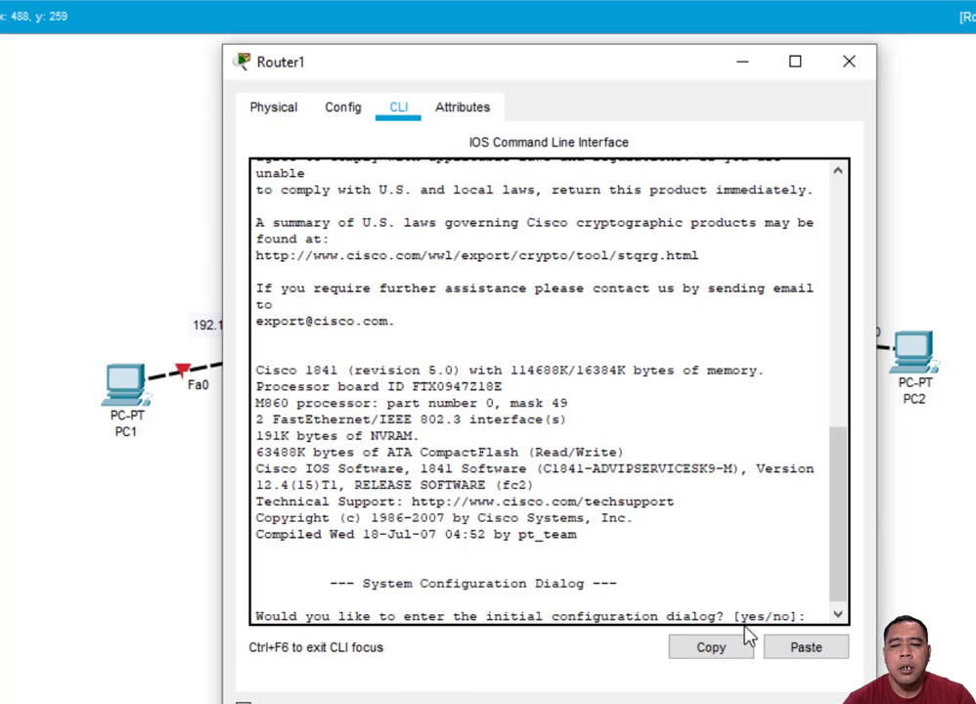
{"action": "left_click", "coordinate": [802, 613]}
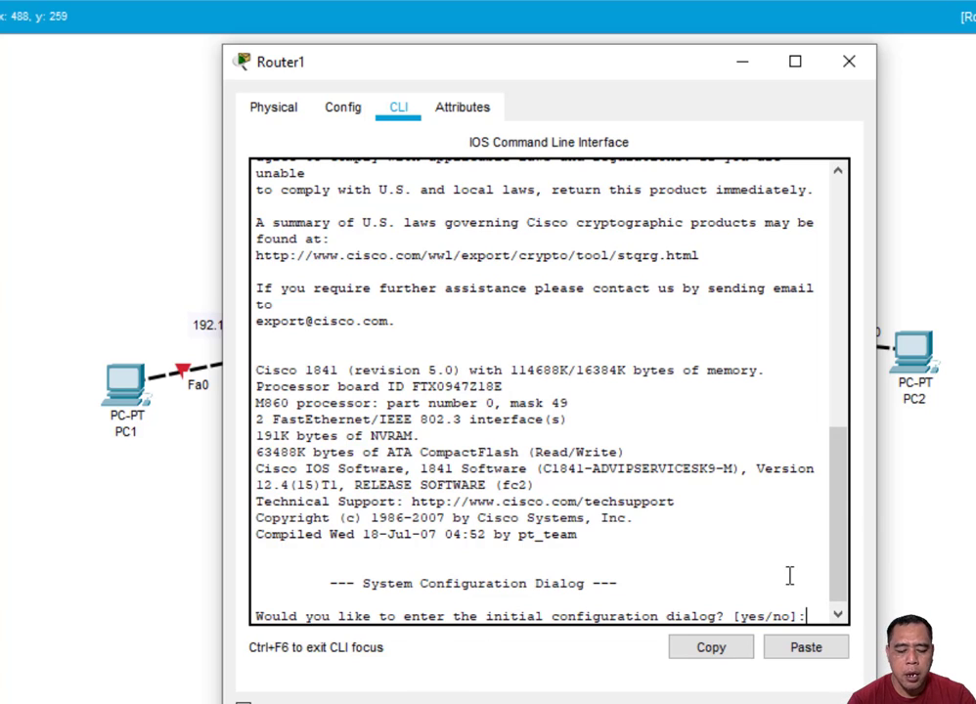
{"action": "type", "text": "n"}
{"action": "key", "text": "Return"}
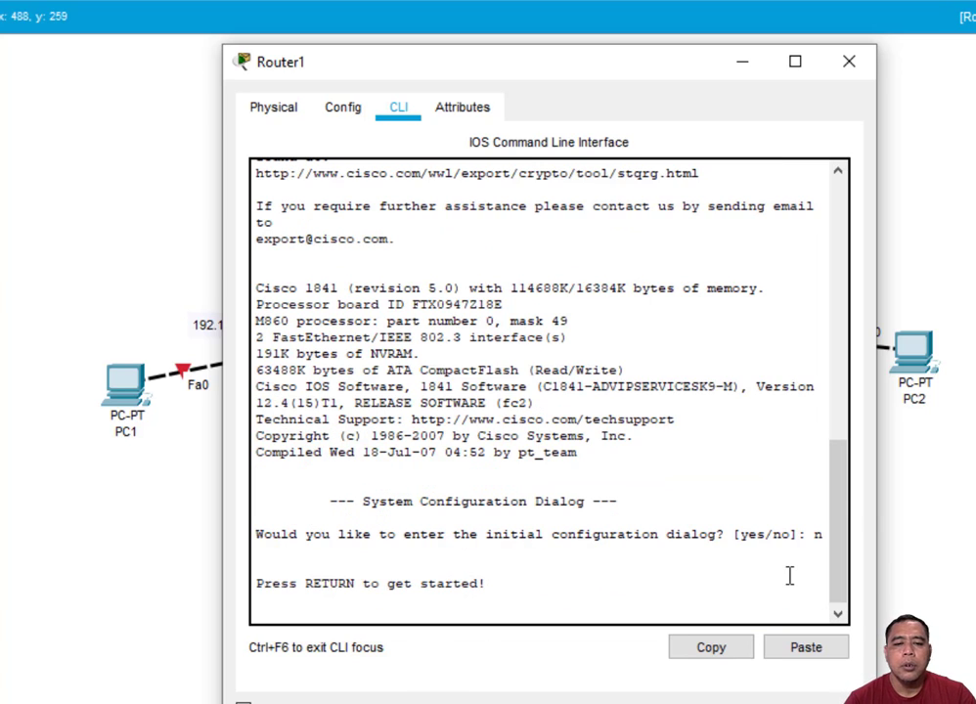
{"action": "key", "text": "Return"}
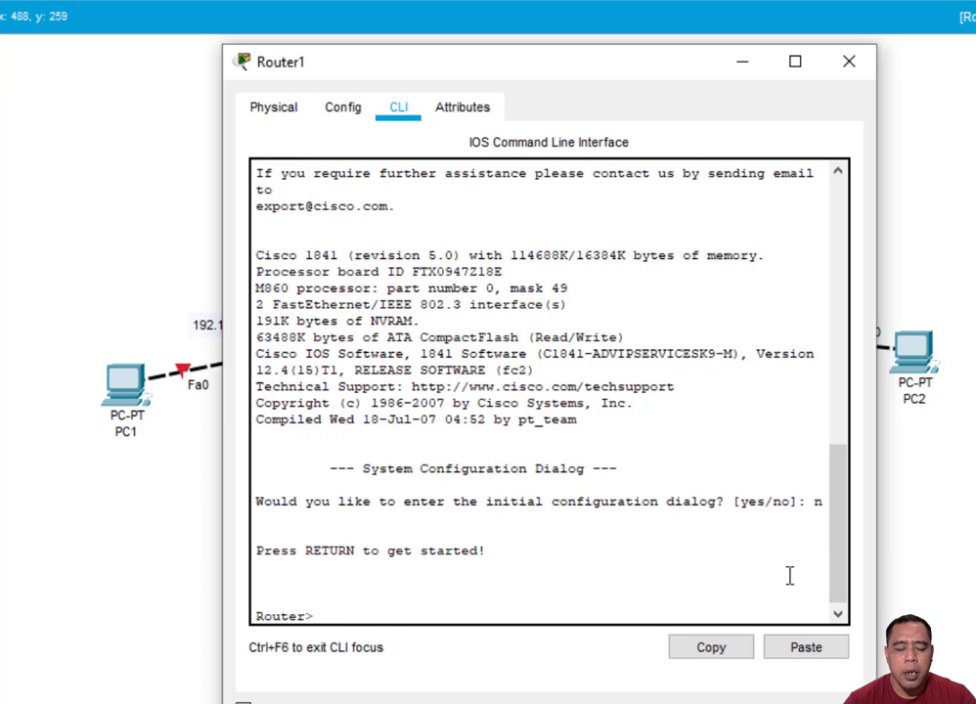
- Switch Router1 to privileged mode with enable, then to global configuration mode with conf t
{"action": "type", "text": "ena"}
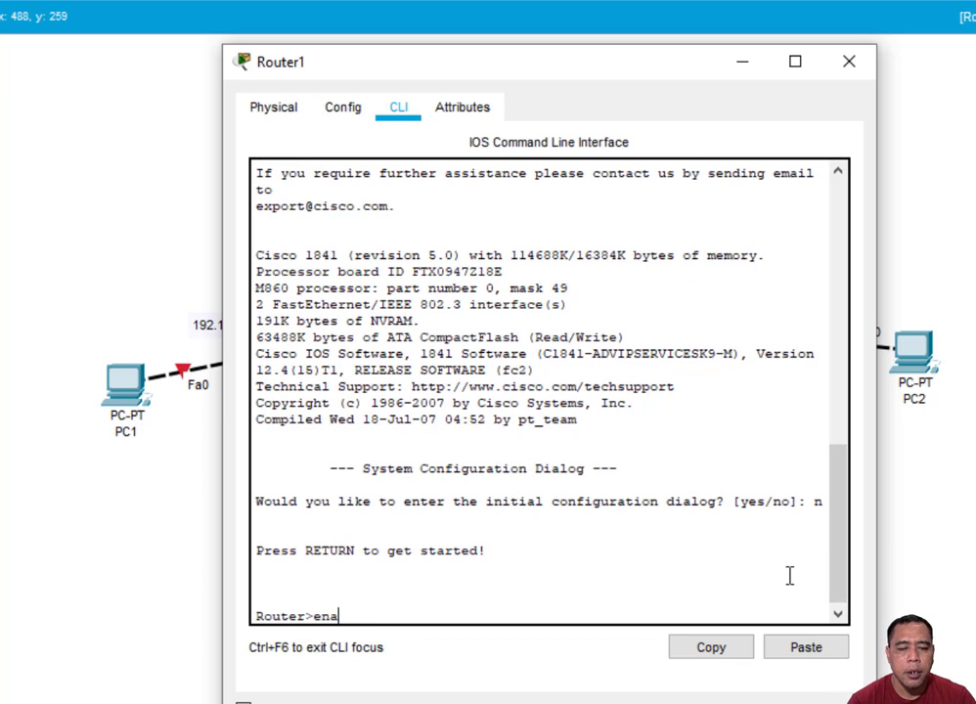
{"action": "key", "text": "Tab"}
{"action": "key", "text": "Return"}
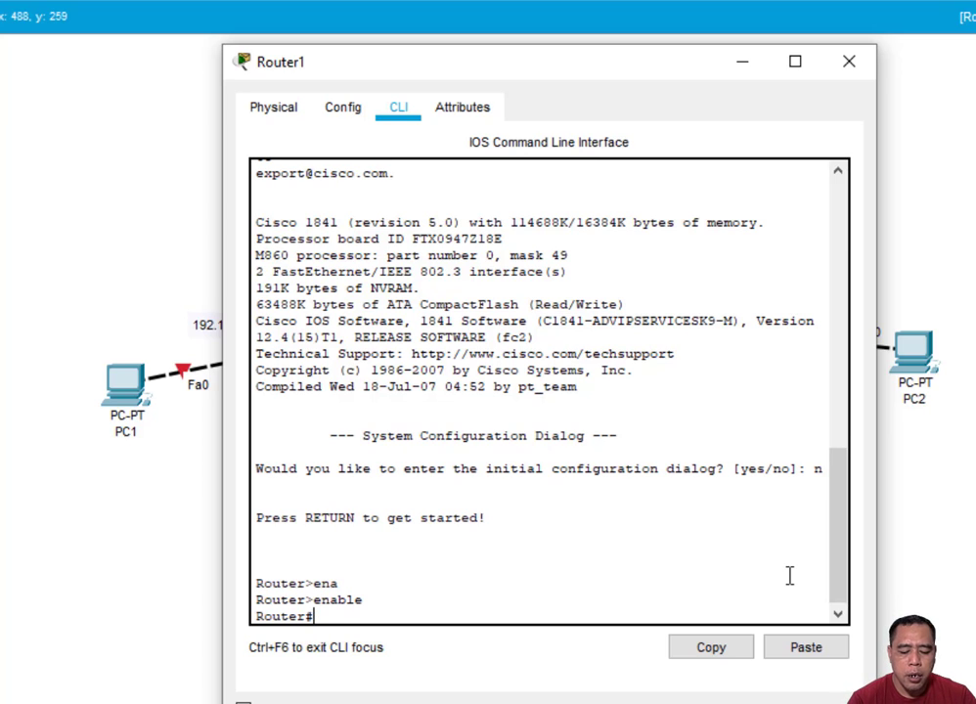
{"action": "type", "text": "conf t"}
{"action": "key", "text": "Return"}
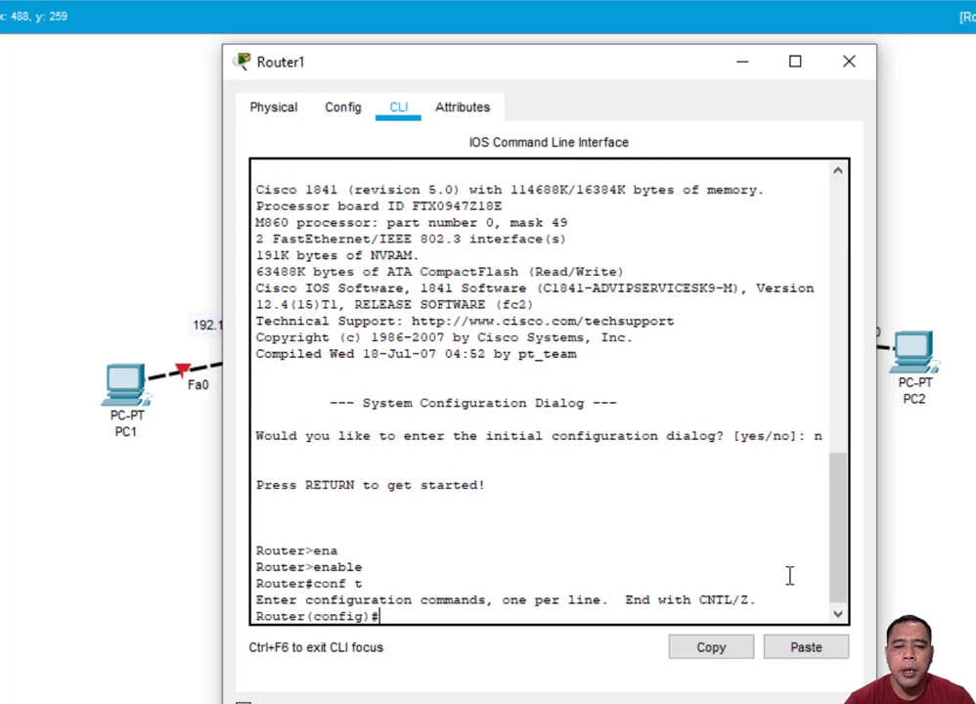
- Move the Router1 window clear of the router's link labels and enter interface configuration with int fa0/1
{"action": "left_click_drag", "start_coordinate": [649, 61], "coordinate": [975, 66]}
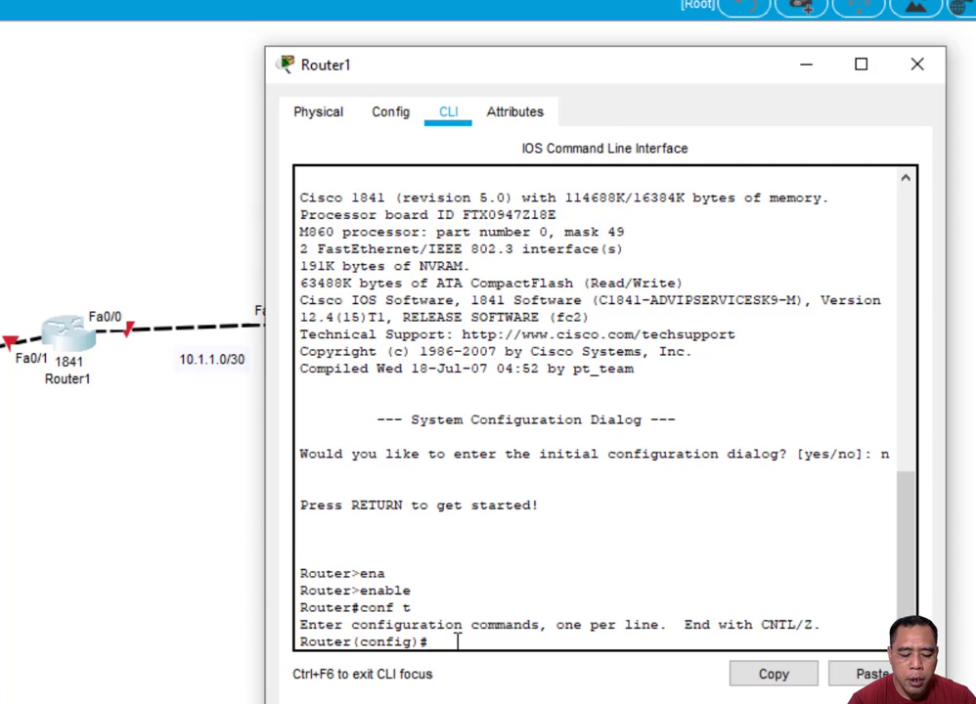
{"action": "type", "text": "int fa0"}
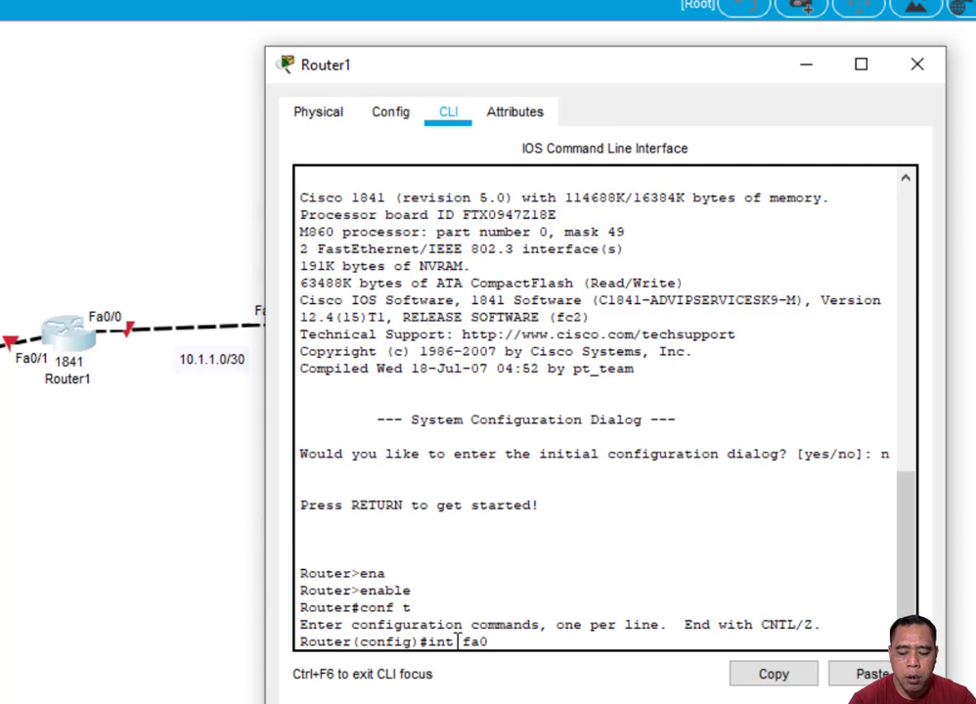
{"action": "type", "text": "/1"}
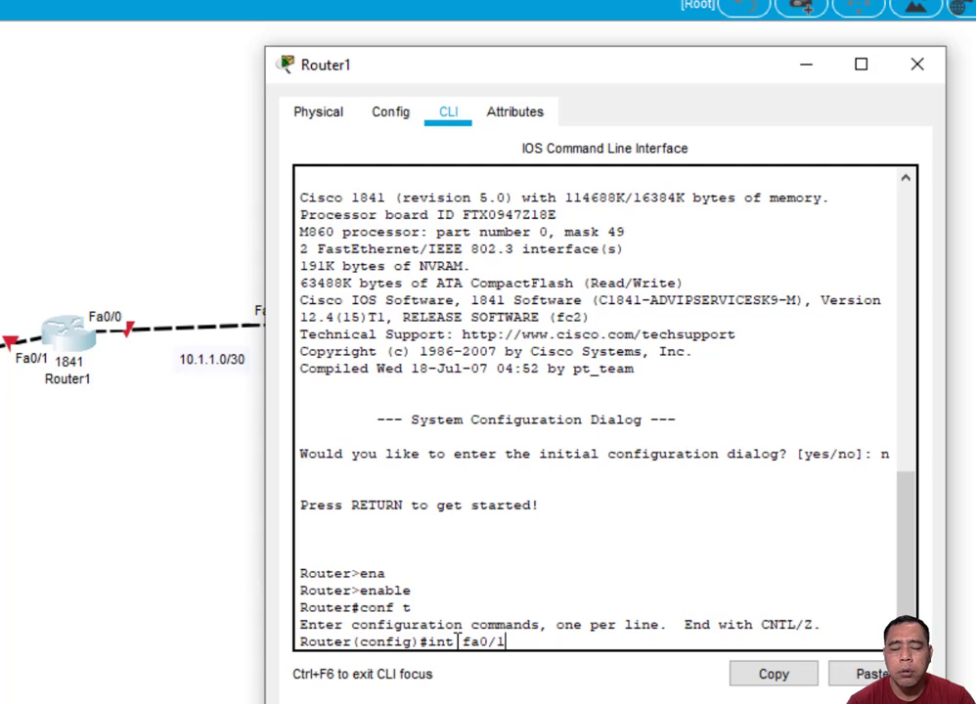
{"action": "key", "text": "Return"}
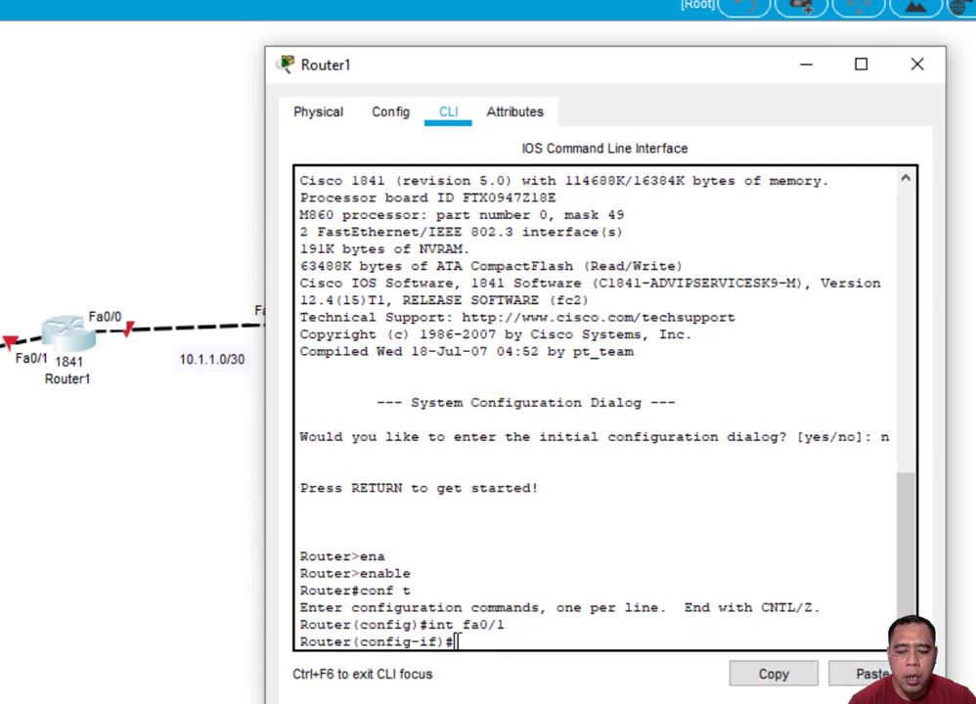
- Assign IP address 192.168.10.1 with mask 255.255.255.0 to Router1's fa0/1 interface using the ip address command
{"action": "type", "text": "ip "}
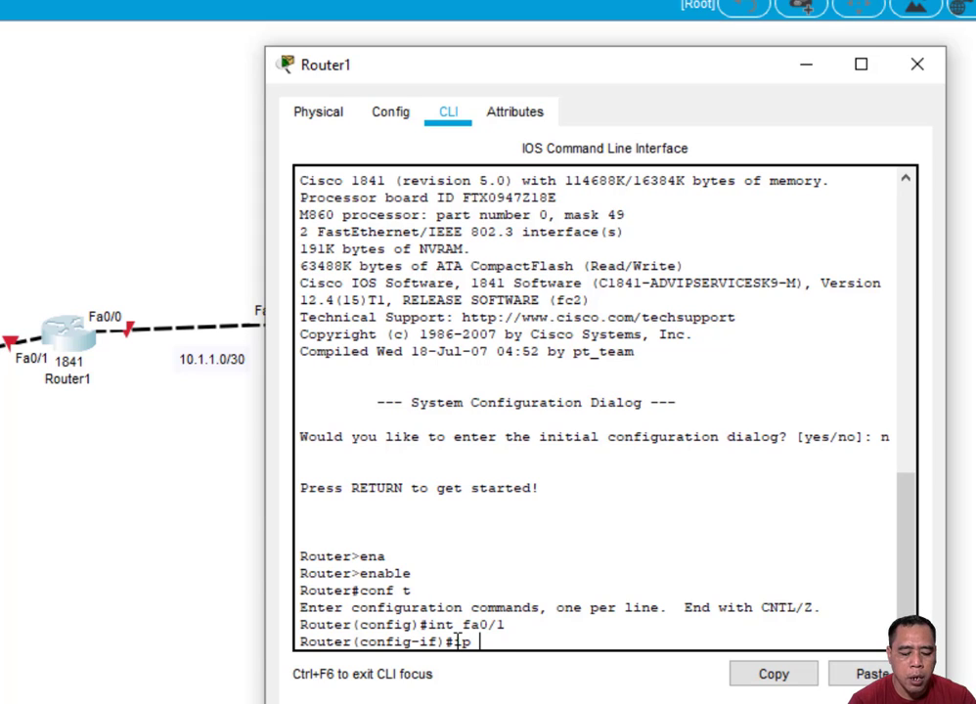
{"action": "type", "text": "adr"}
{"action": "key", "text": "Tab"}
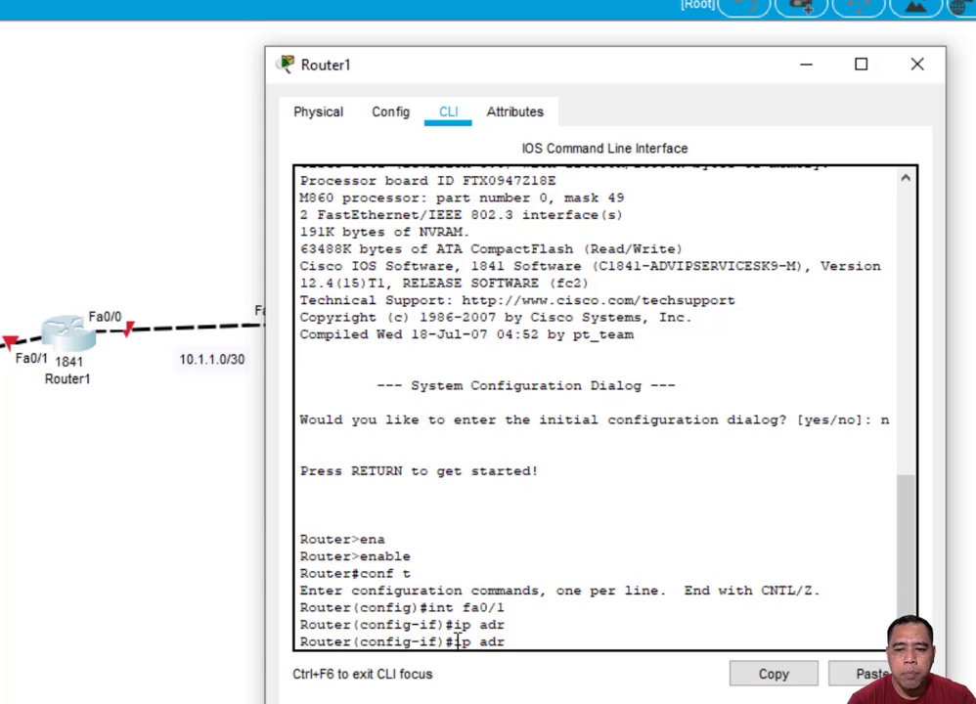
{"action": "key", "text": "BackSpace"}
{"action": "type", "text": "d"}
{"action": "key", "text": "Tab"}
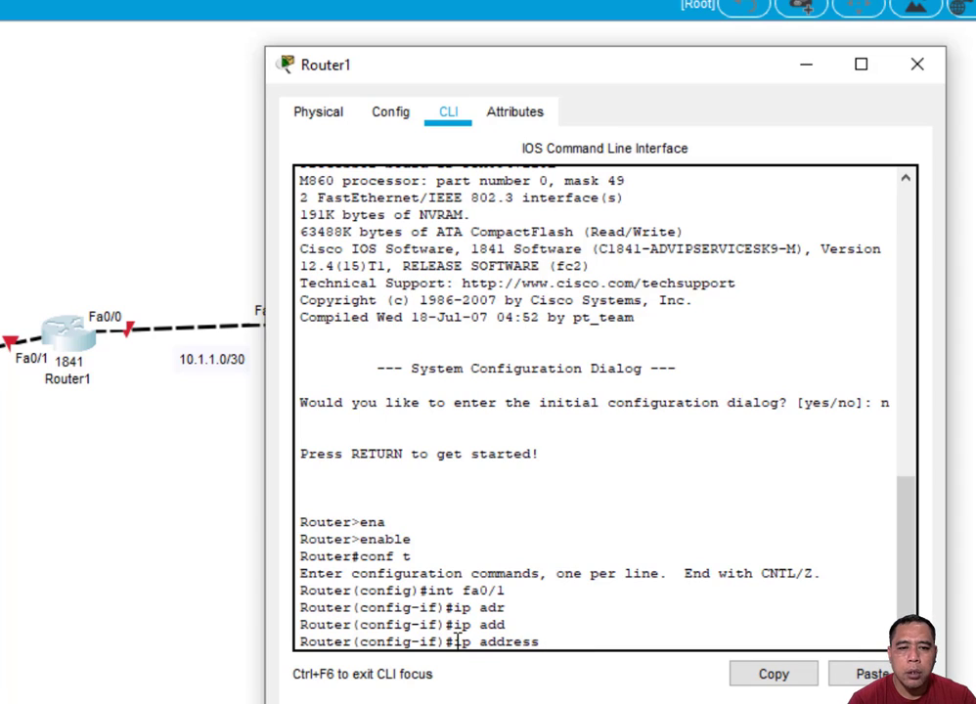
{"action": "type", "text": "192.16"}
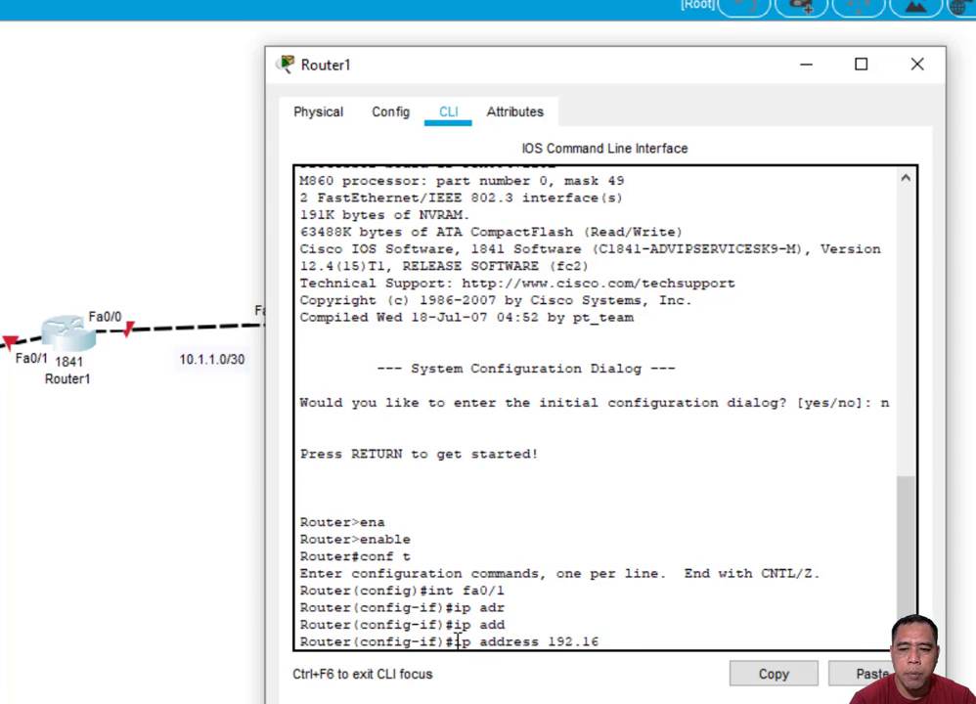
{"action": "type", "text": "8.1"}
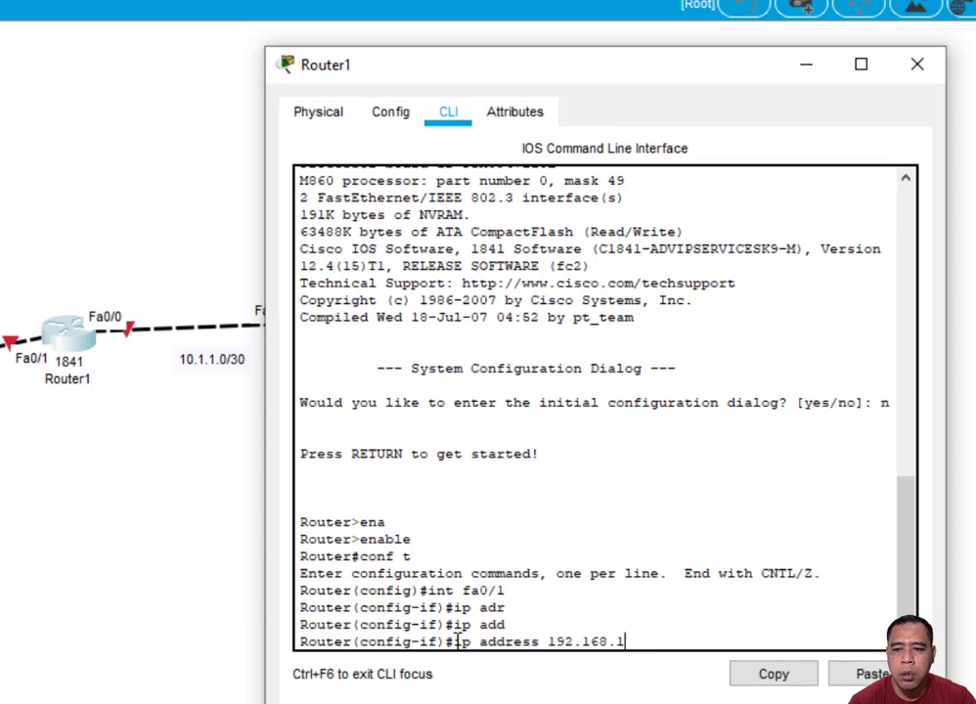
{"action": "type", "text": "0.1"}
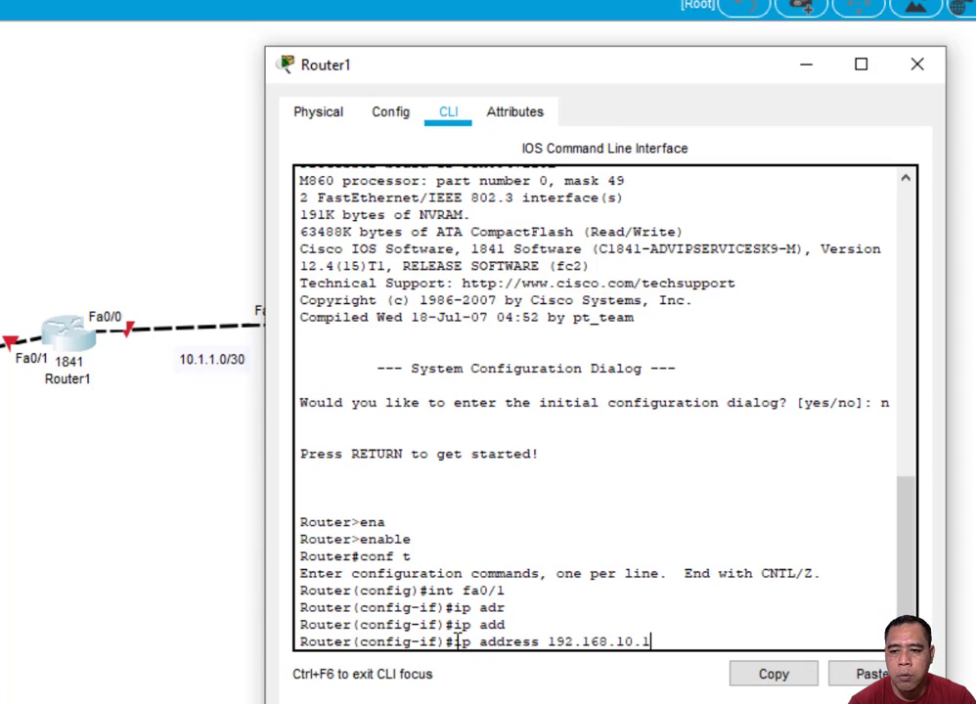
{"action": "type", "text": " 25"}
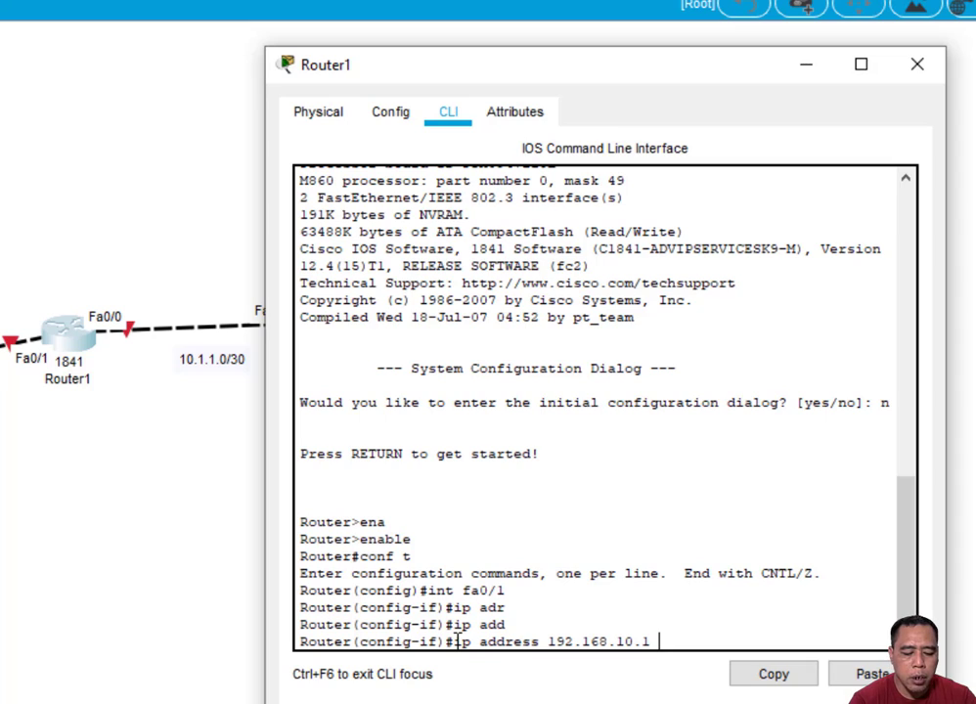
{"action": "type", "text": "5.255"}
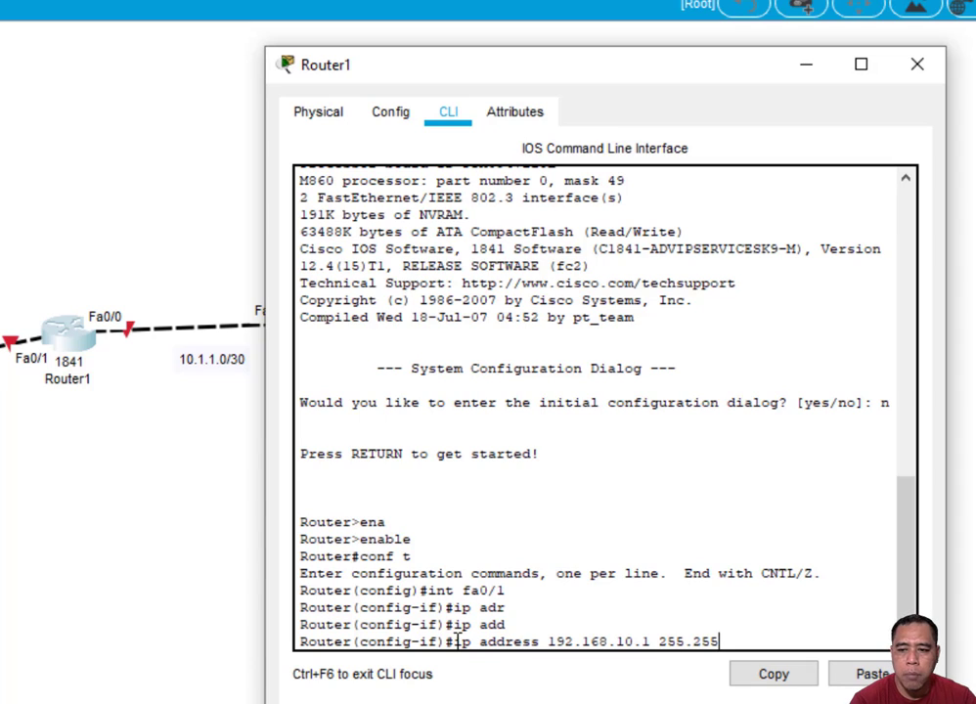
{"action": "type", "text": ".255"}
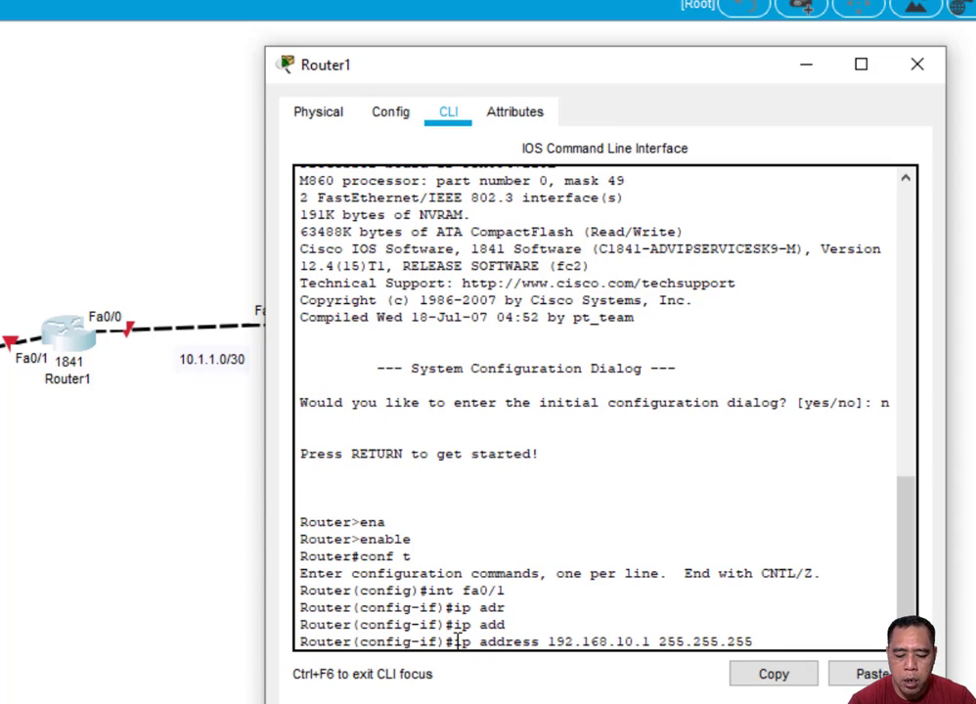
{"action": "type", "text": ".0"}
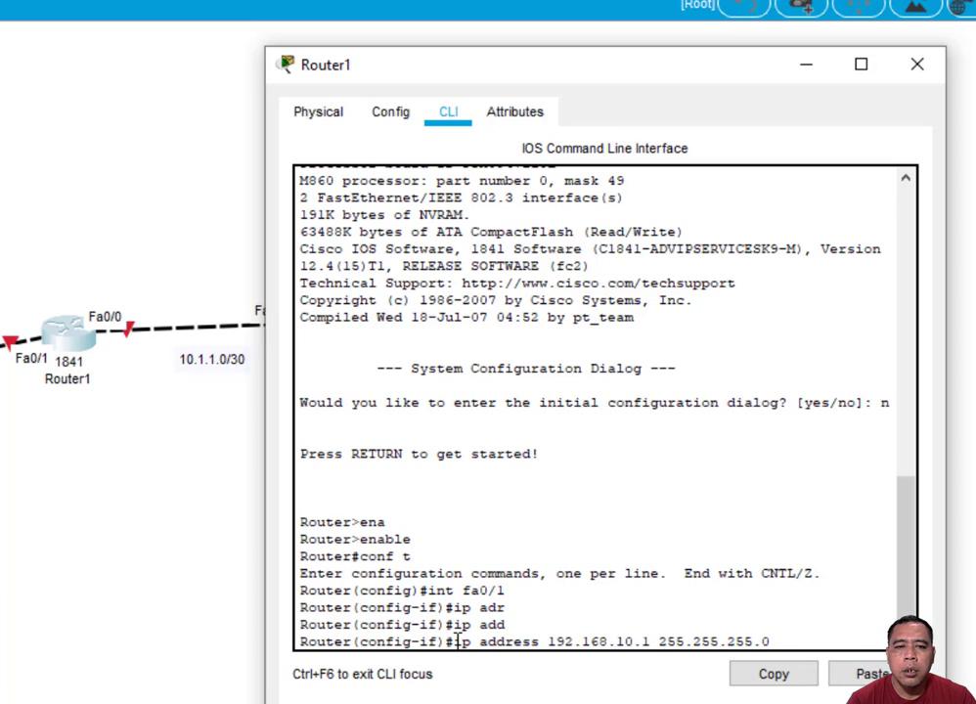
{"action": "key", "text": "Return"}
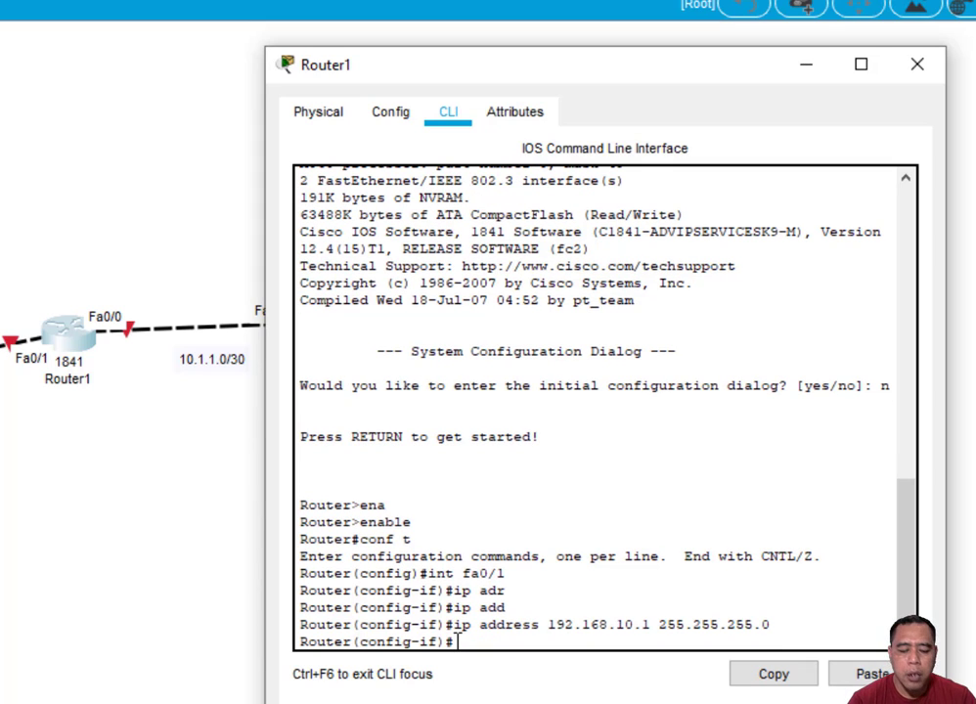
- Enable Router1's fa0/1 interface with no shutdown and return to a clean prompt
{"action": "type", "text": "no"}
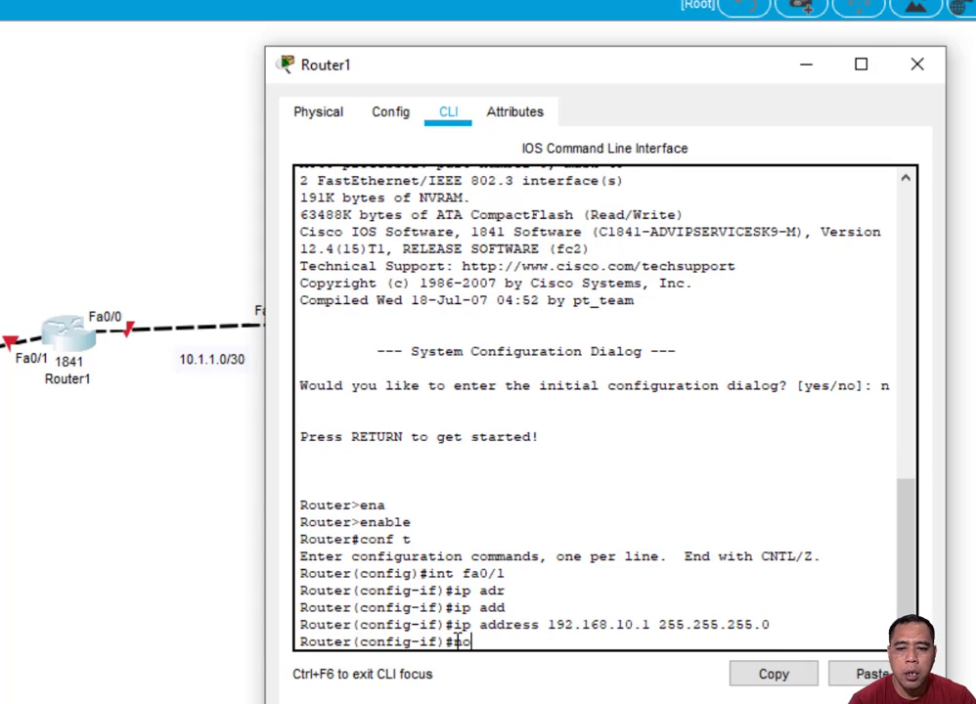
{"action": "type", "text": " sgu"}
{"action": "key", "text": "Tab"}
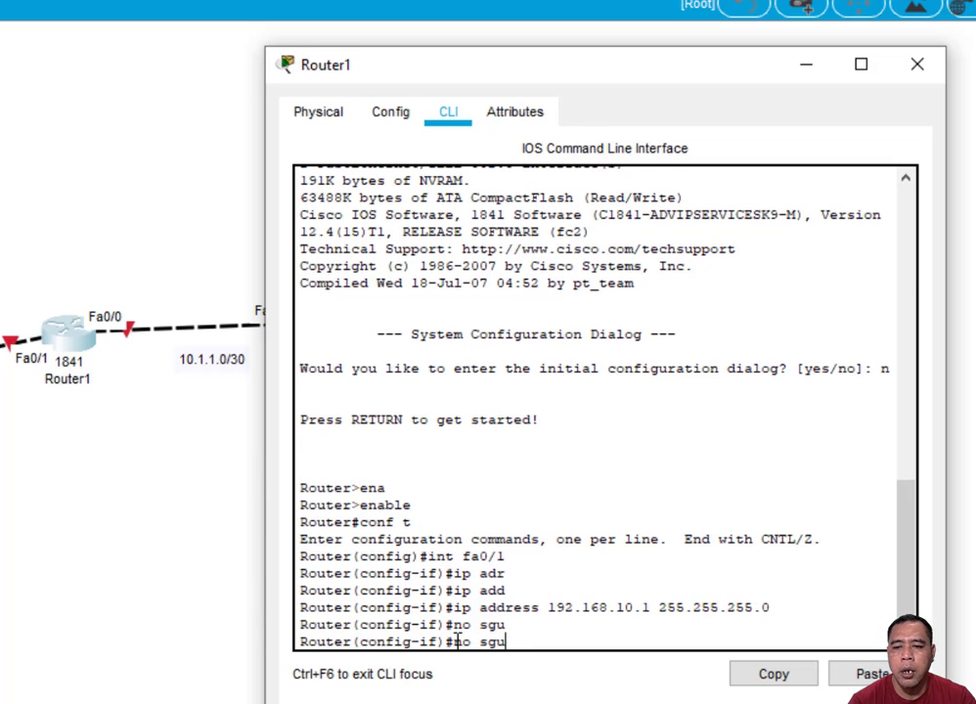
{"action": "key", "text": "BackSpace"}
{"action": "key", "text": "BackSpace"}
{"action": "type", "text": "hu"}
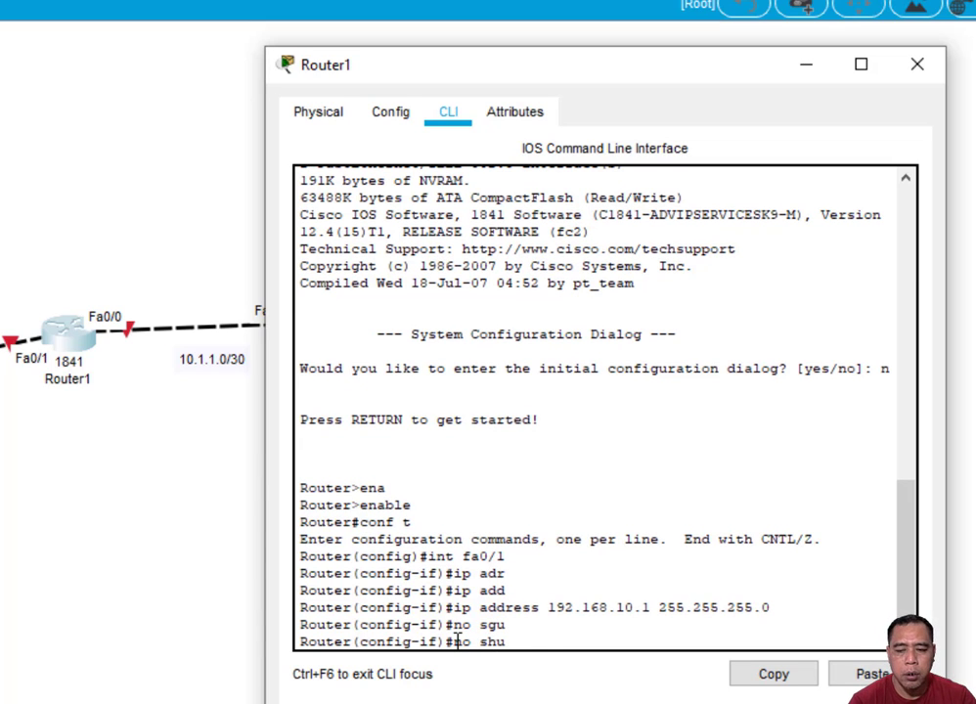
{"action": "key", "text": "Tab"}
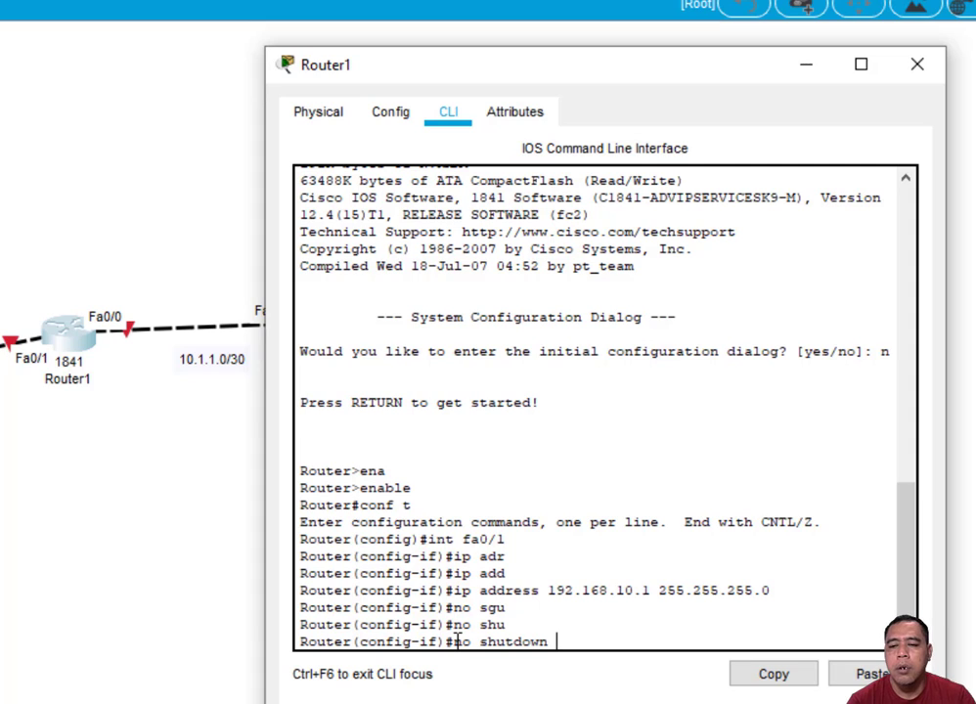
{"action": "key", "text": "Return"}
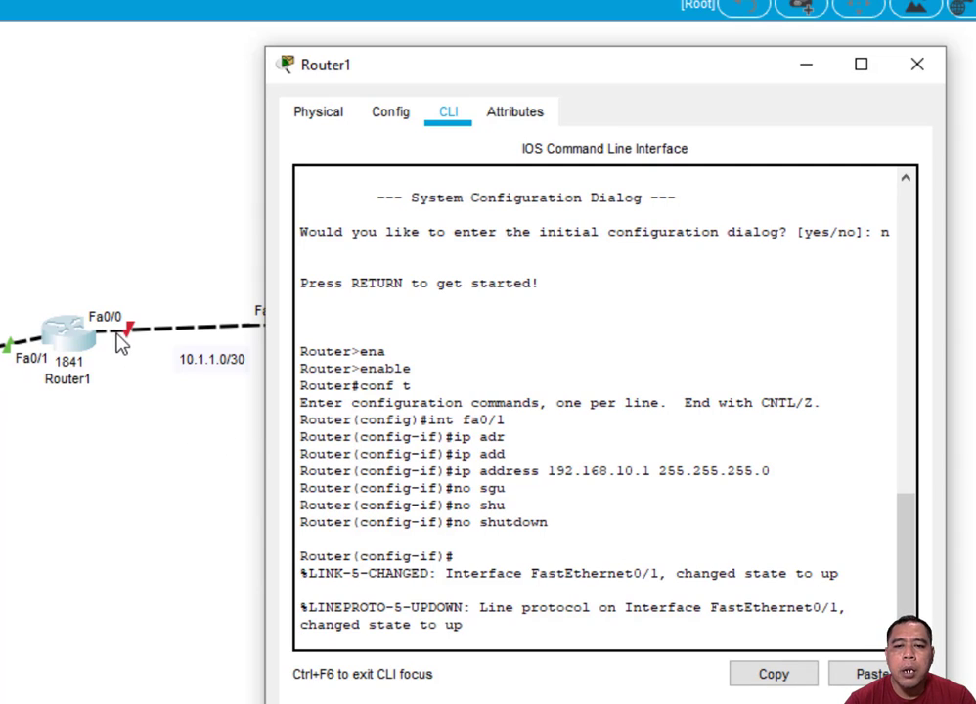
{"action": "key", "text": "Return"}
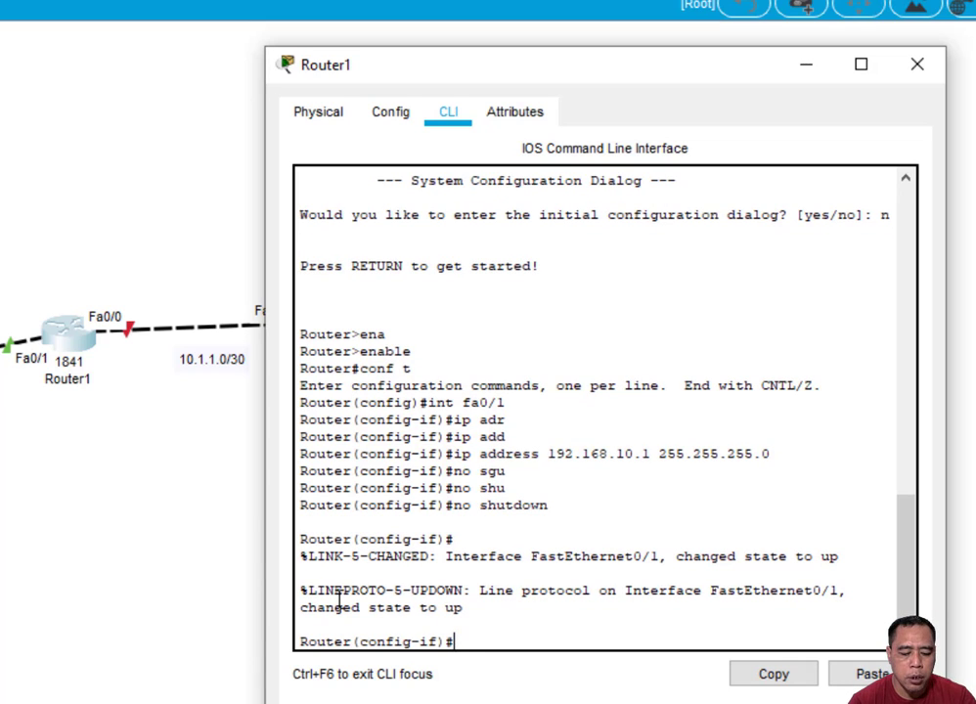
- Leave the fa0/1 configuration with exit and enter configuration of the other interface with int fa0/0
{"action": "type", "text": "exit"}
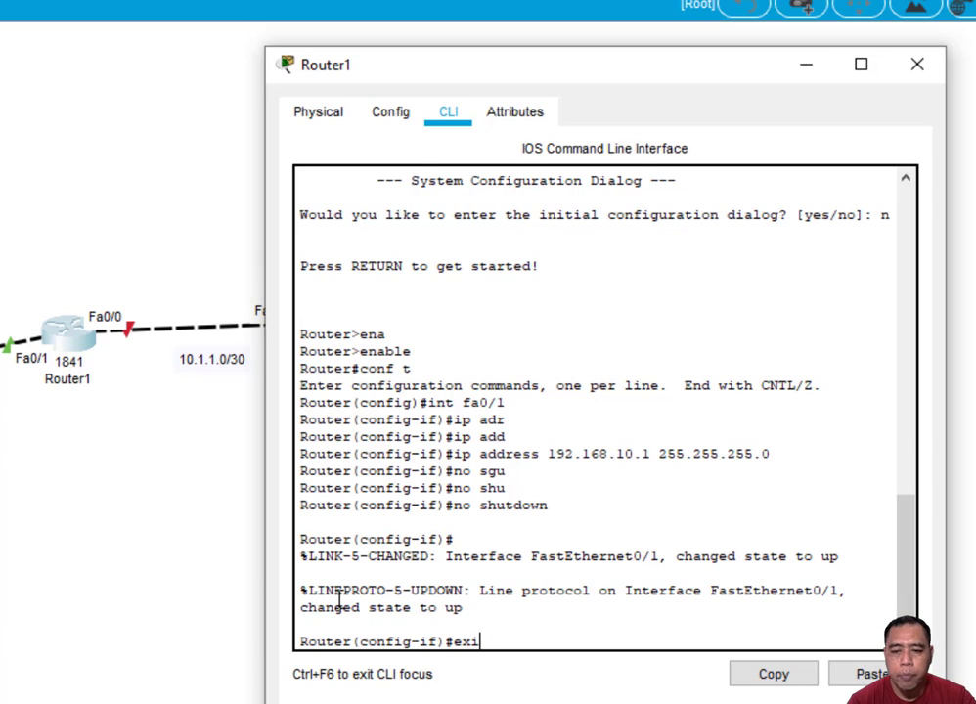
{"action": "key", "text": "Return"}
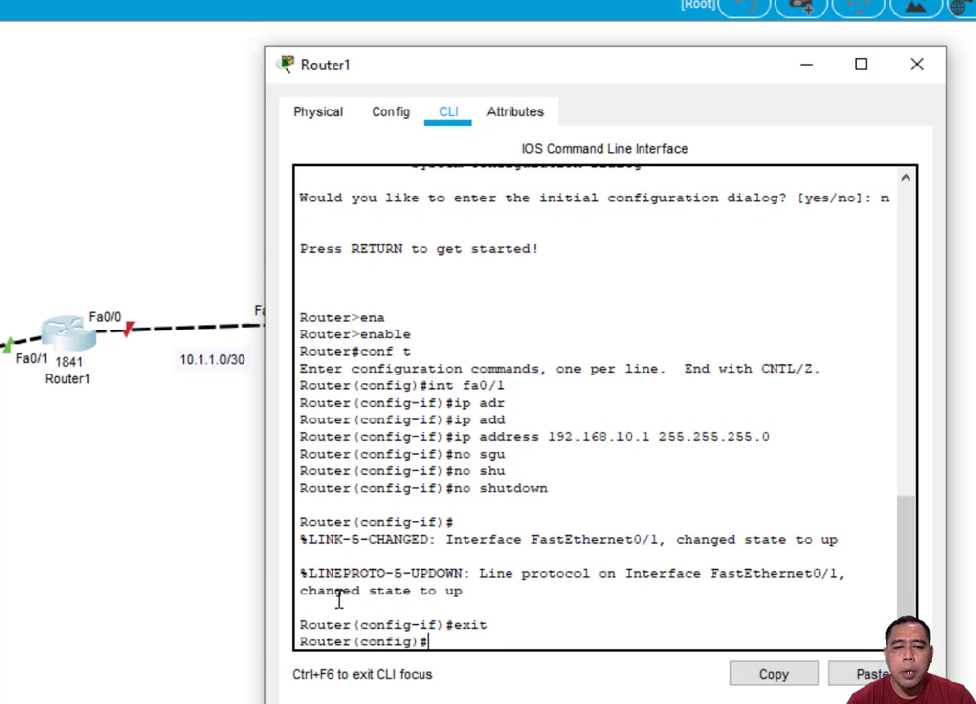
{"action": "type", "text": "i"}
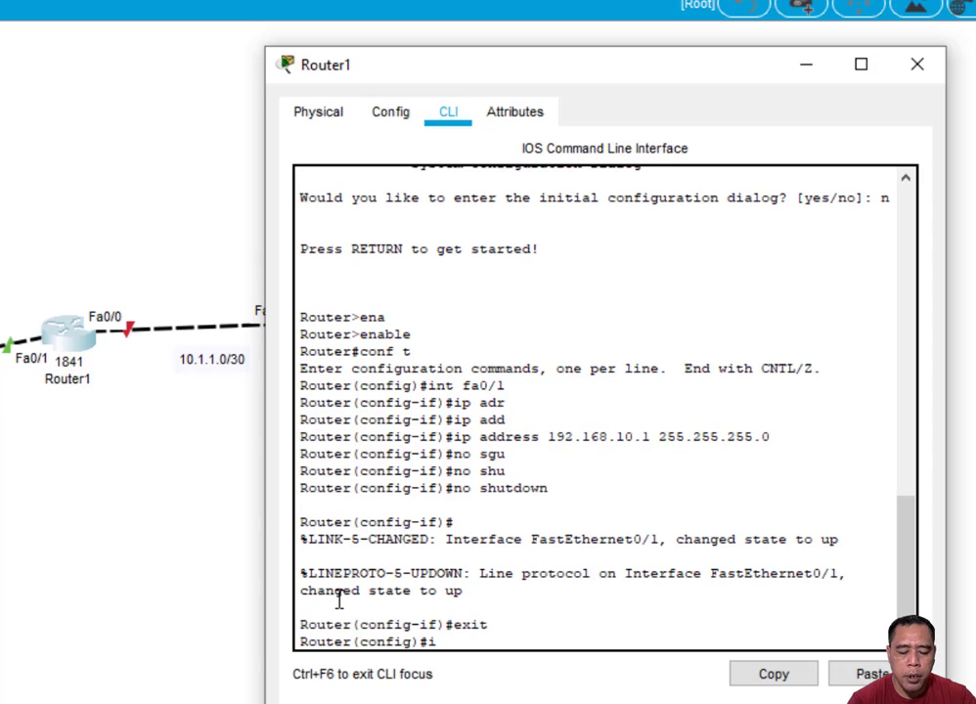
{"action": "type", "text": "nt fa0/0"}
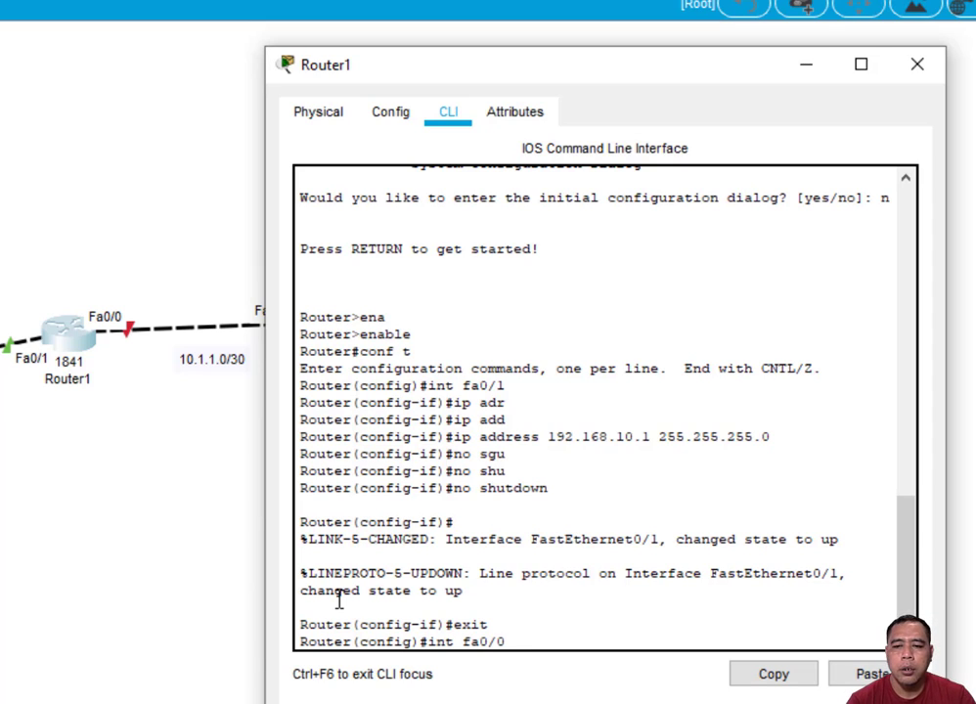
{"action": "key", "text": "Return"}
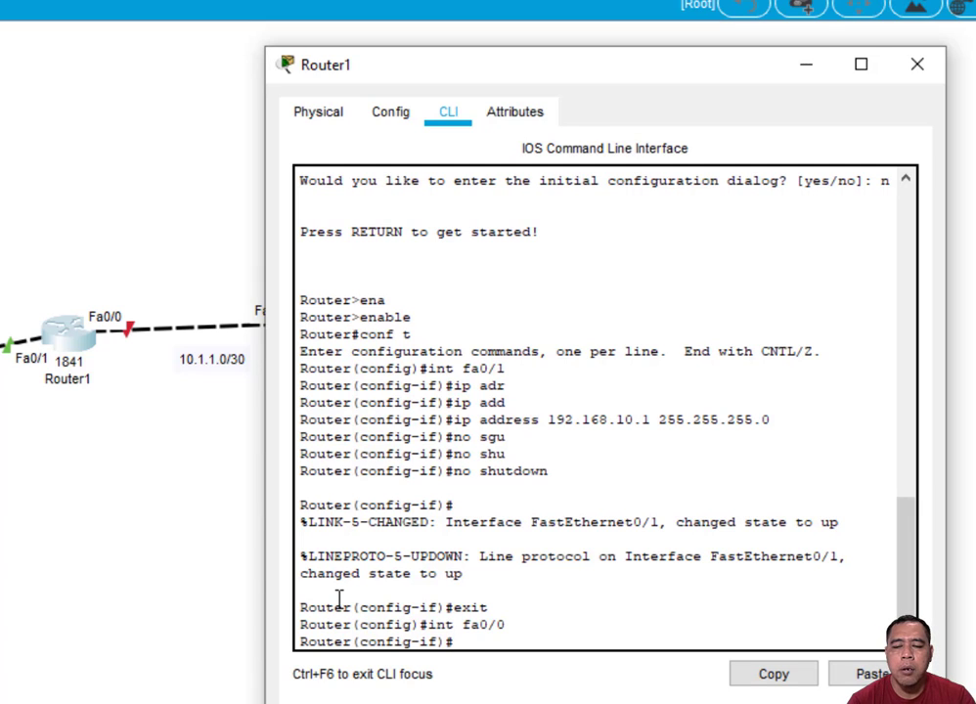
- Assign IP address 10.1.1.1 with mask 255.255.255.252 to Router1's fa0/0 interface
{"action": "type", "text": "ip ad"}
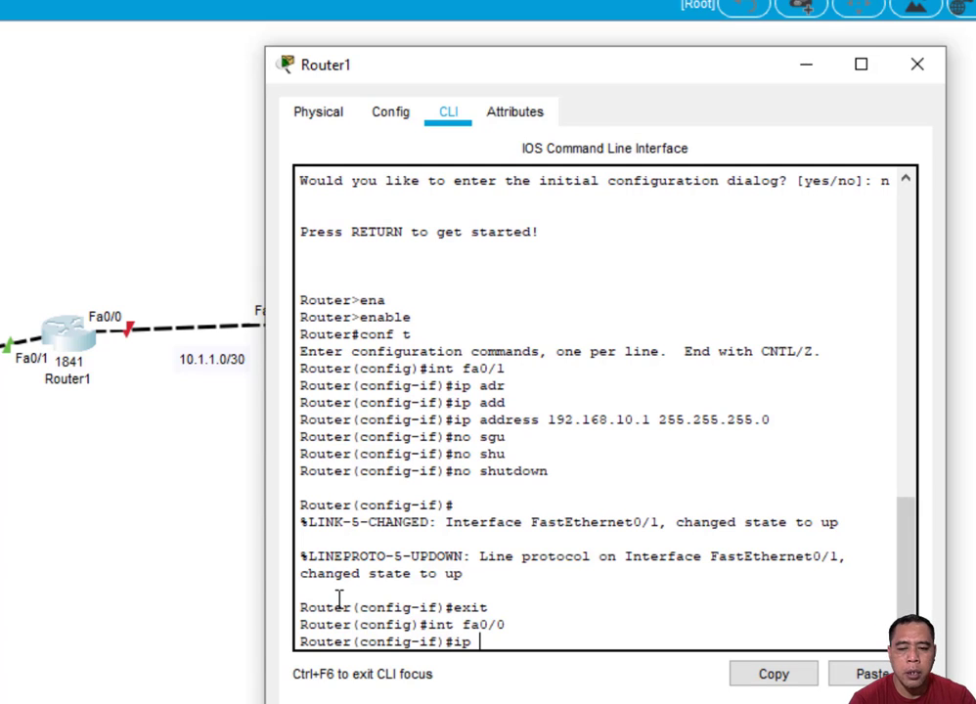
{"action": "key", "text": "Tab"}
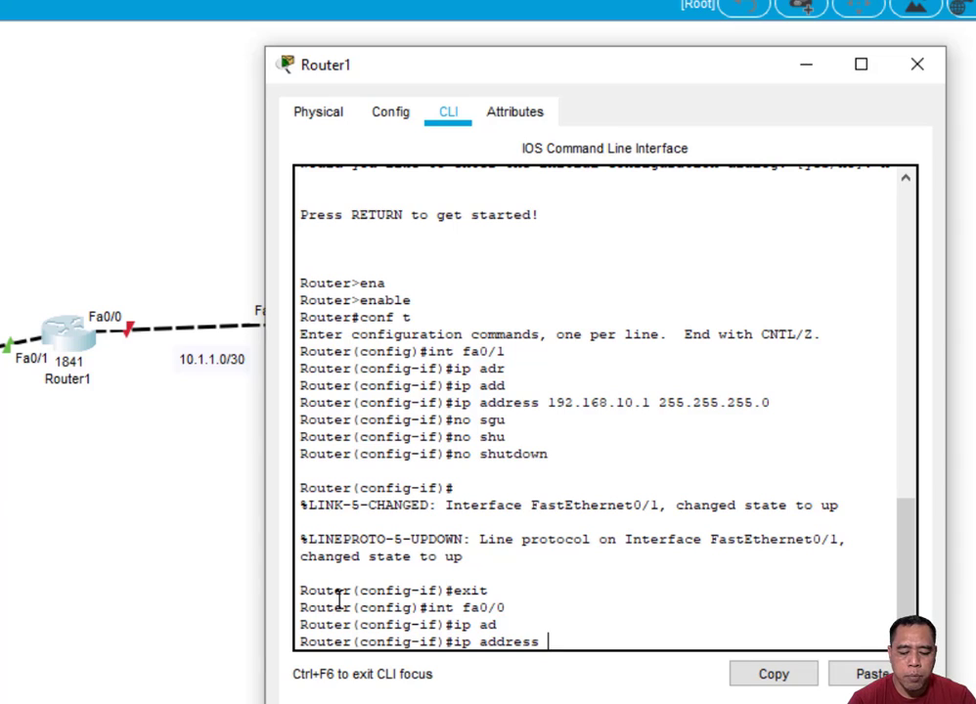
{"action": "type", "text": "10.1"}
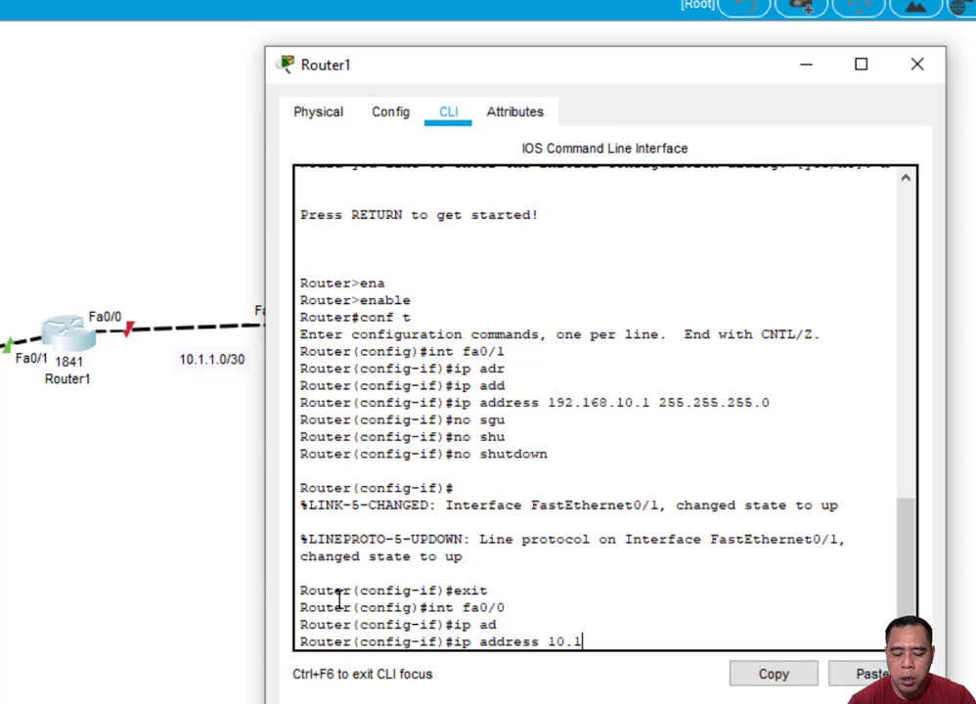
{"action": "type", "text": ".1.1"}
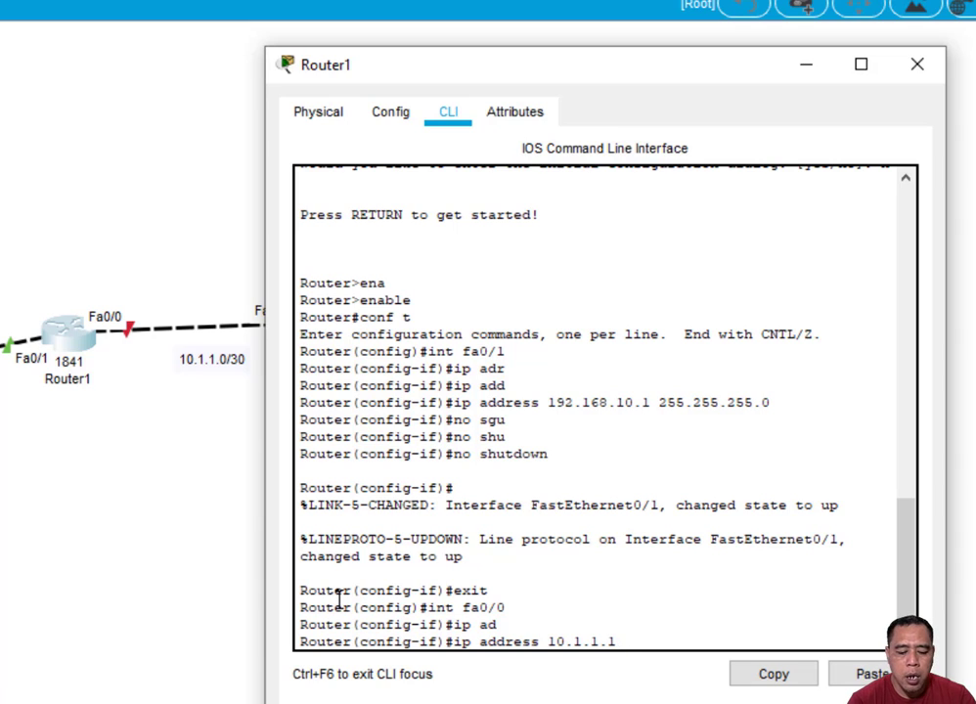
{"action": "type", "text": " 255.25"}
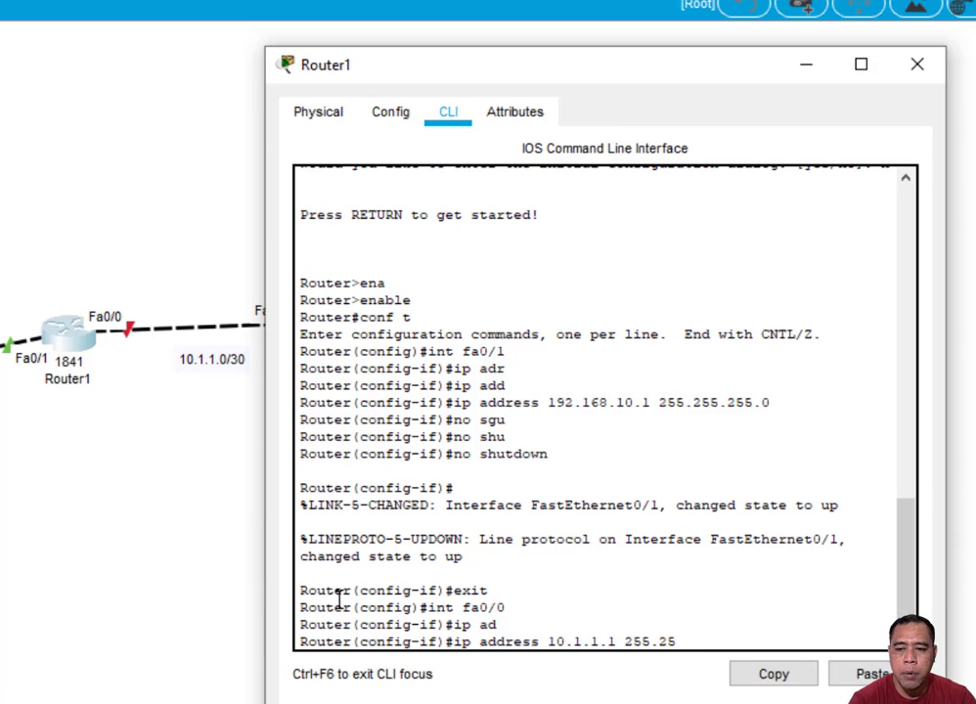
{"action": "type", "text": "5.255.2"}
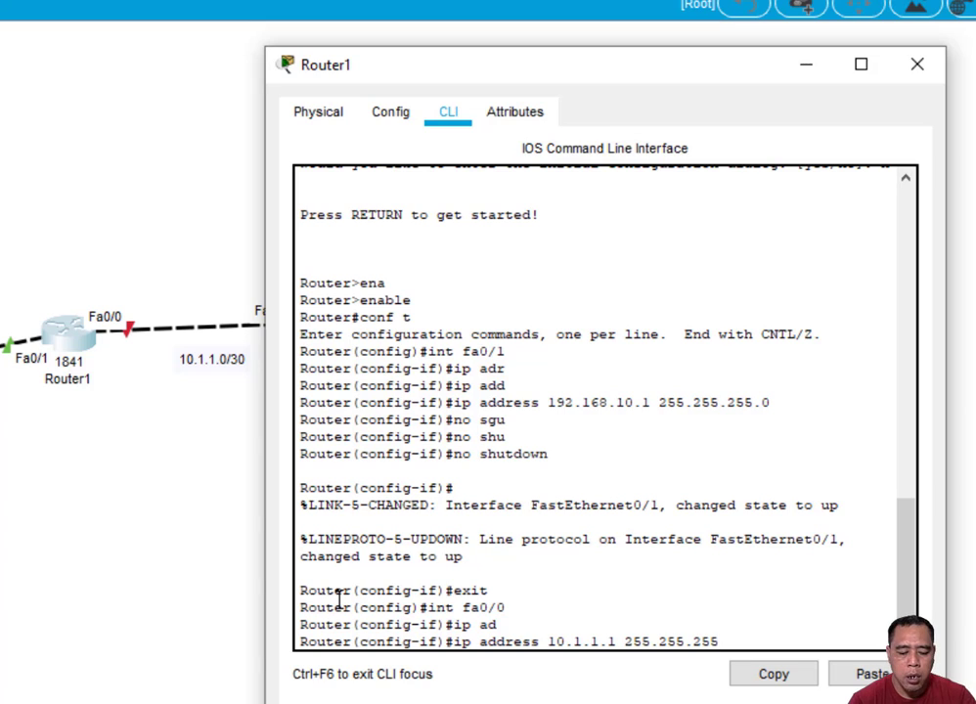
{"action": "type", "text": "52"}
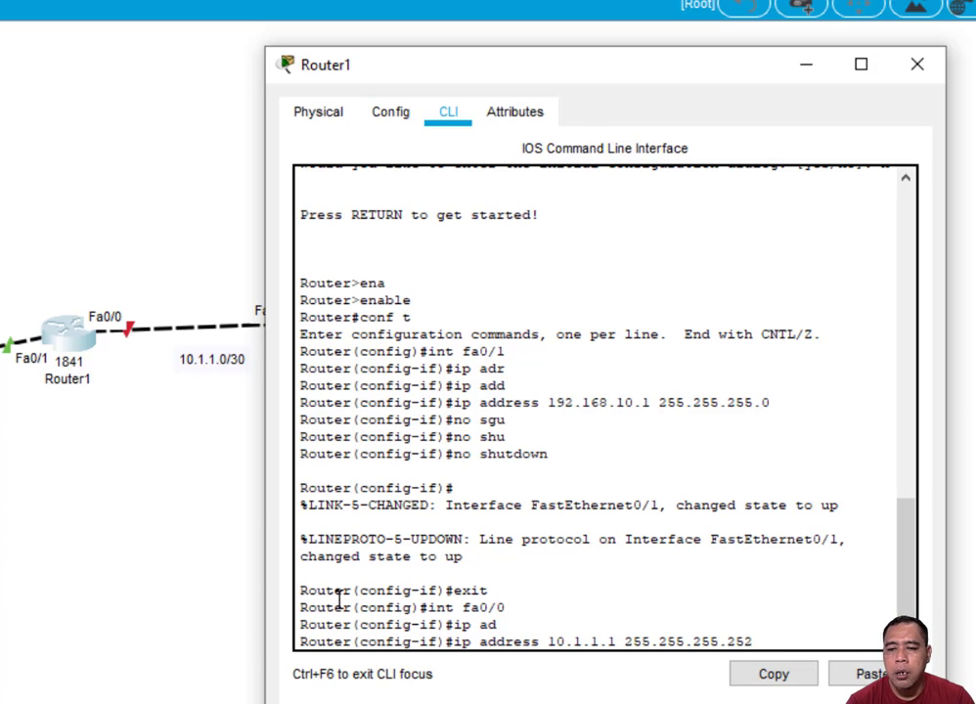
{"action": "key", "text": "Return"}
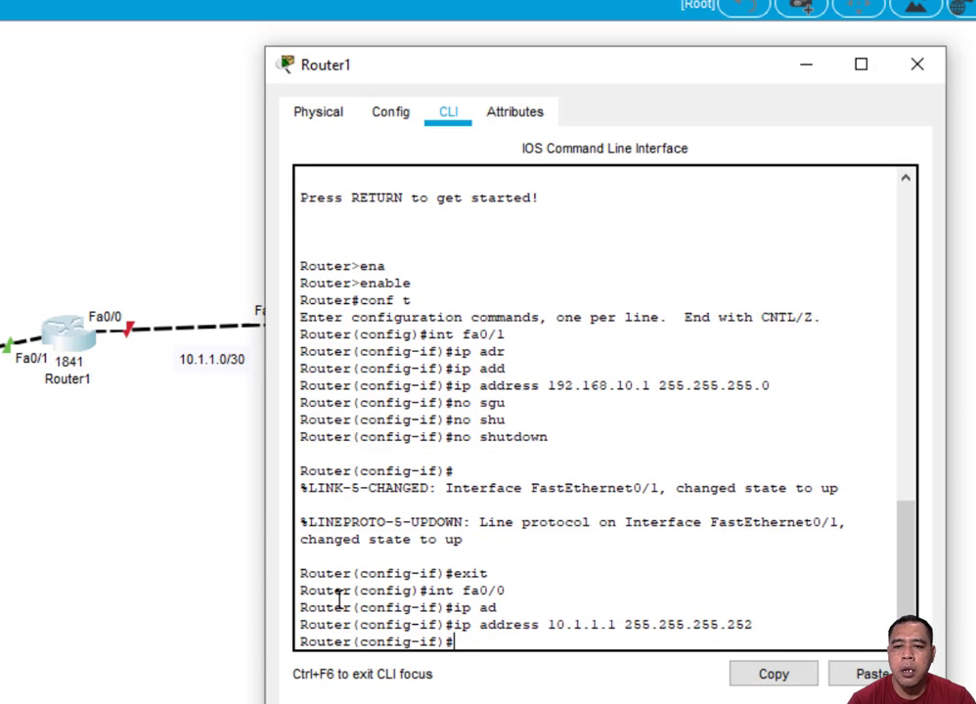
- Enable Router1's fa0/0 interface with the no shut command and return to a clean prompt
{"action": "type", "text": "nos"}
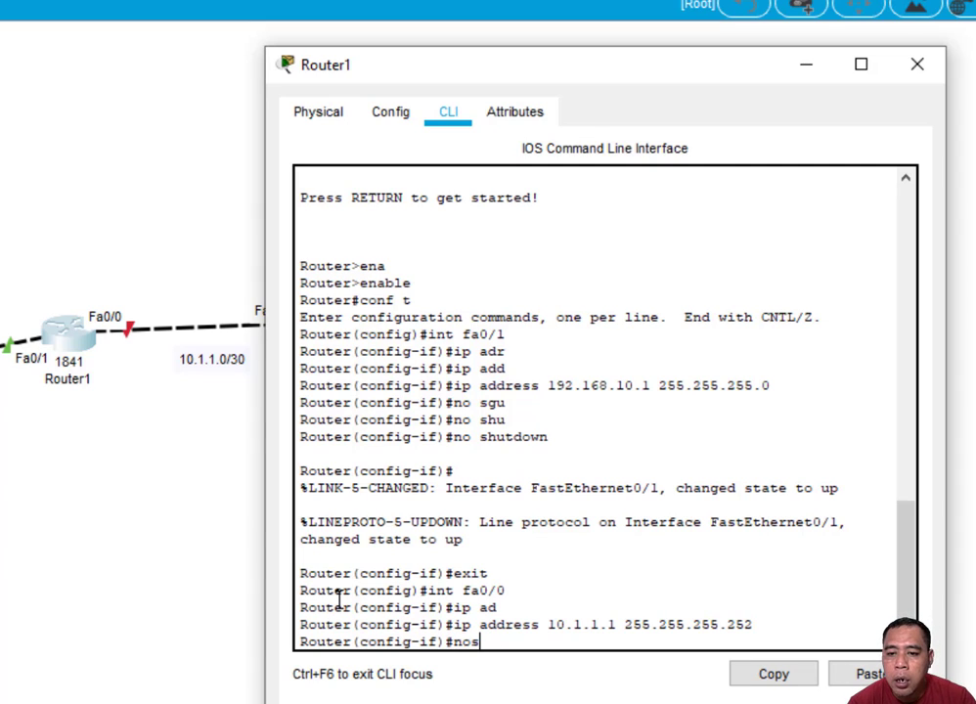
{"action": "key", "text": "BackSpace"}
{"action": "type", "text": "shut"}
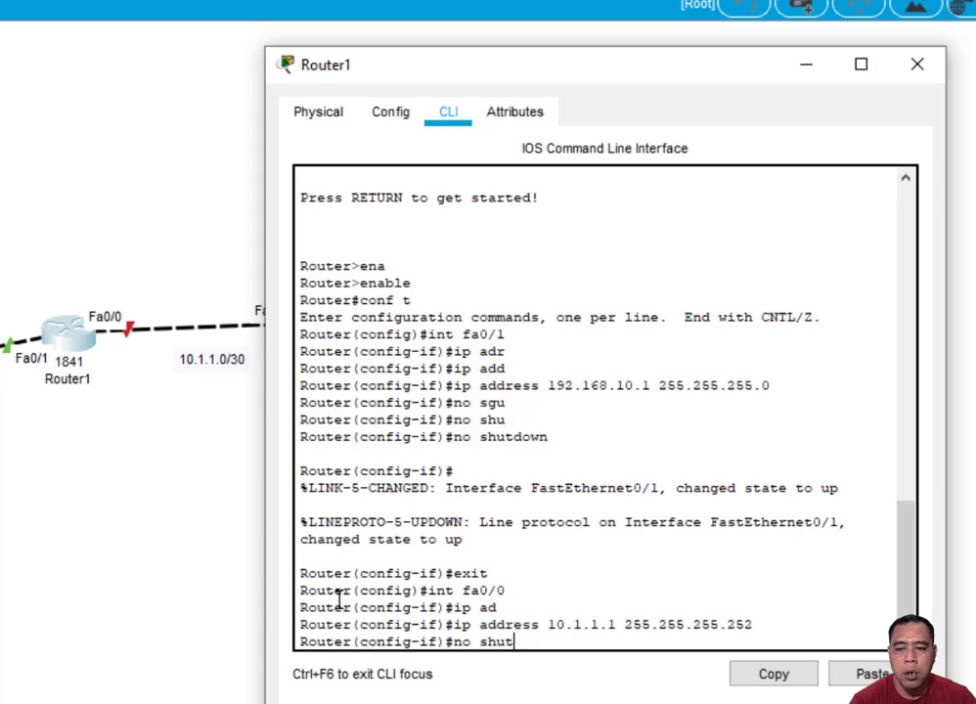
{"action": "key", "text": "Return"}
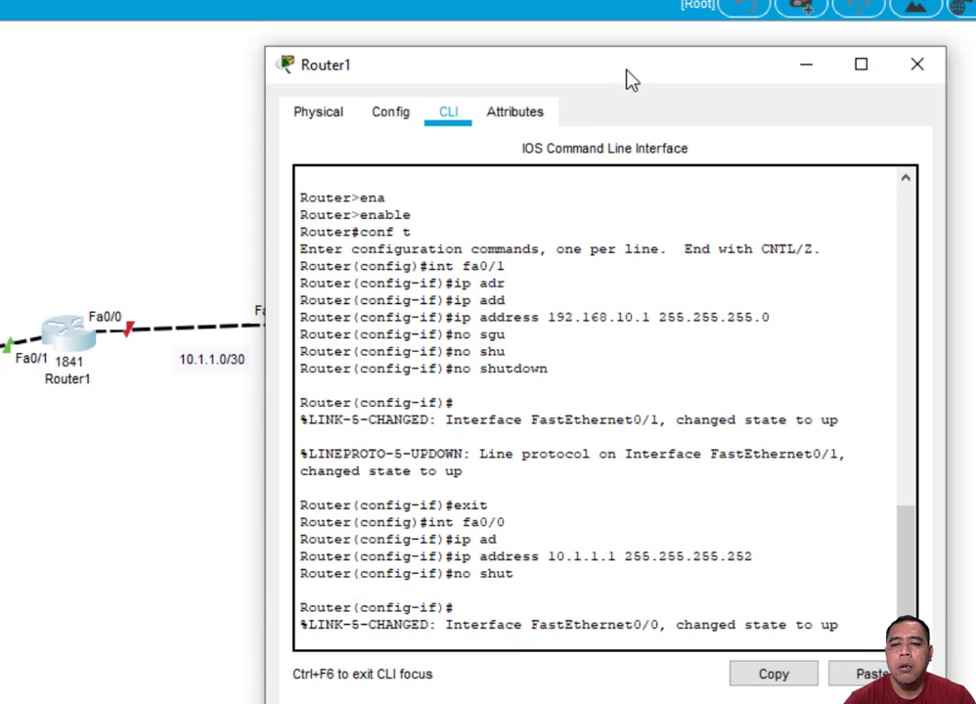
{"action": "key", "text": "Return"}
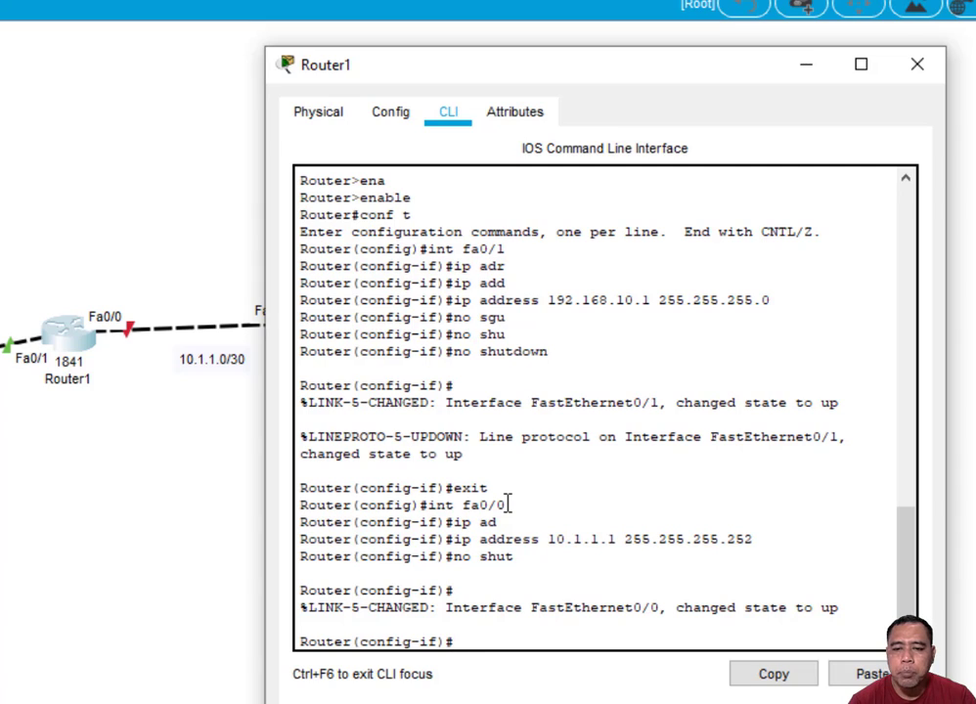
- Leave Router1's interface and global configuration modes with exit to return to privileged mode
{"action": "type", "text": "exit"}
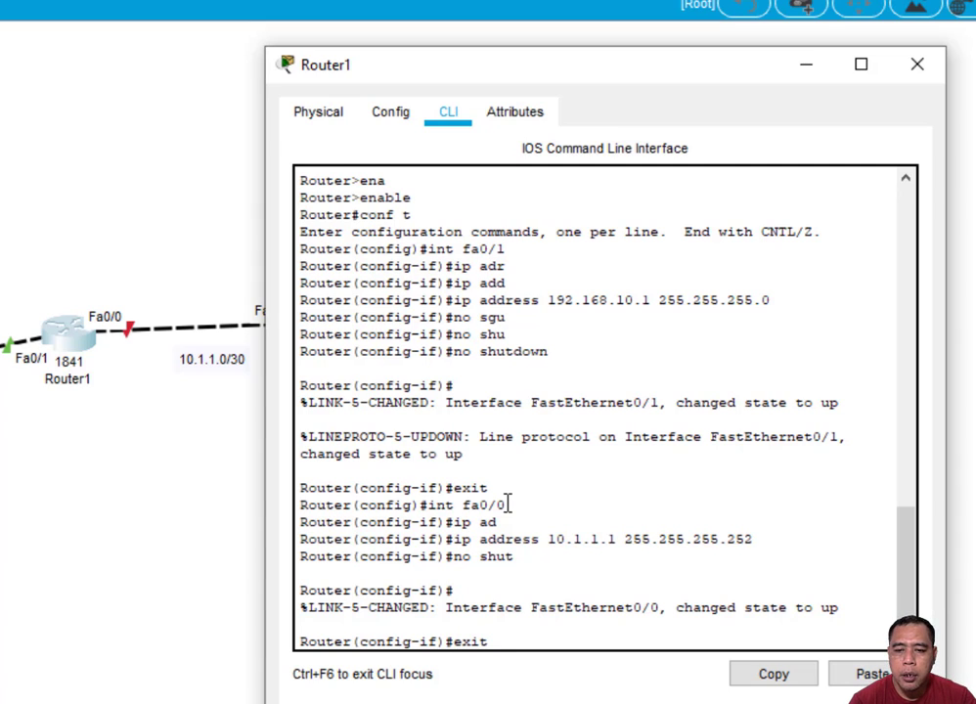
{"action": "key", "text": "Return"}
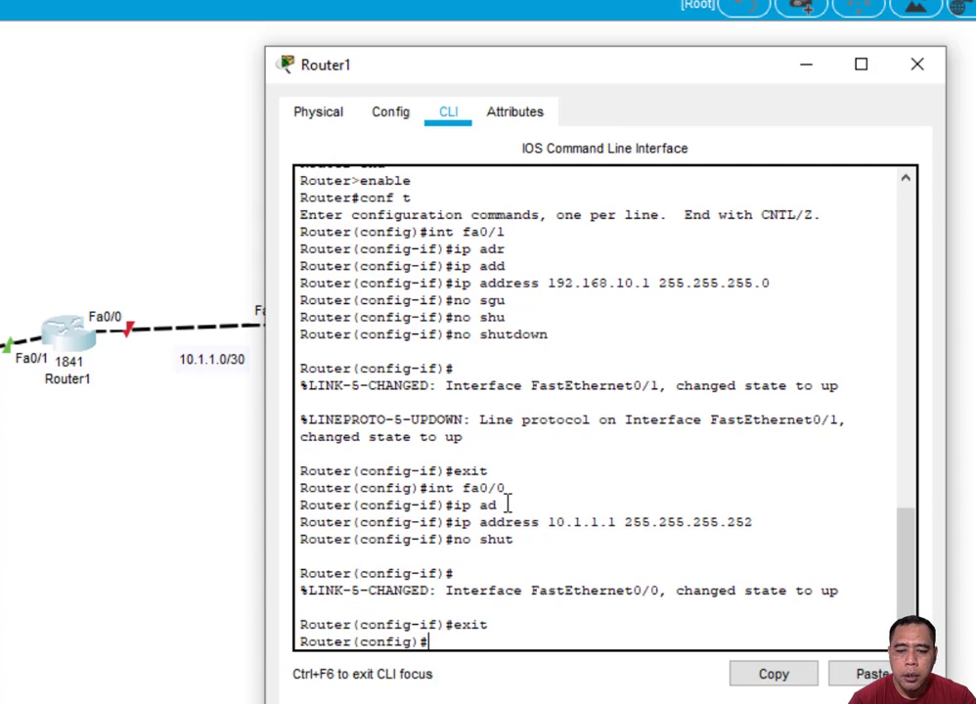
{"action": "type", "text": "exir"}
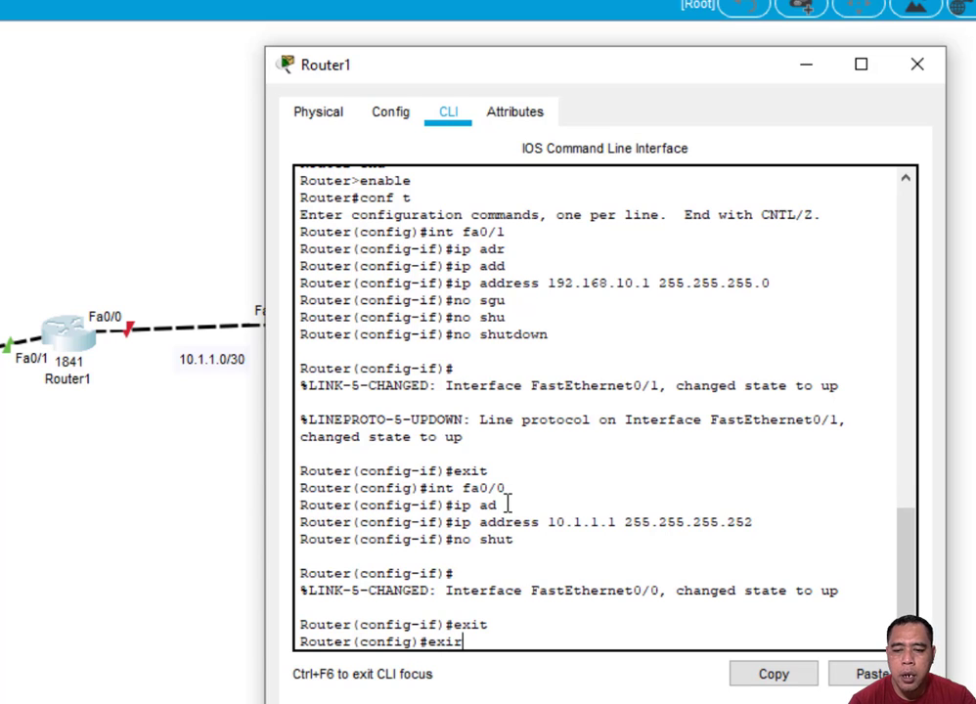
{"action": "key", "text": "Return"}
{"action": "type", "text": "exit"}
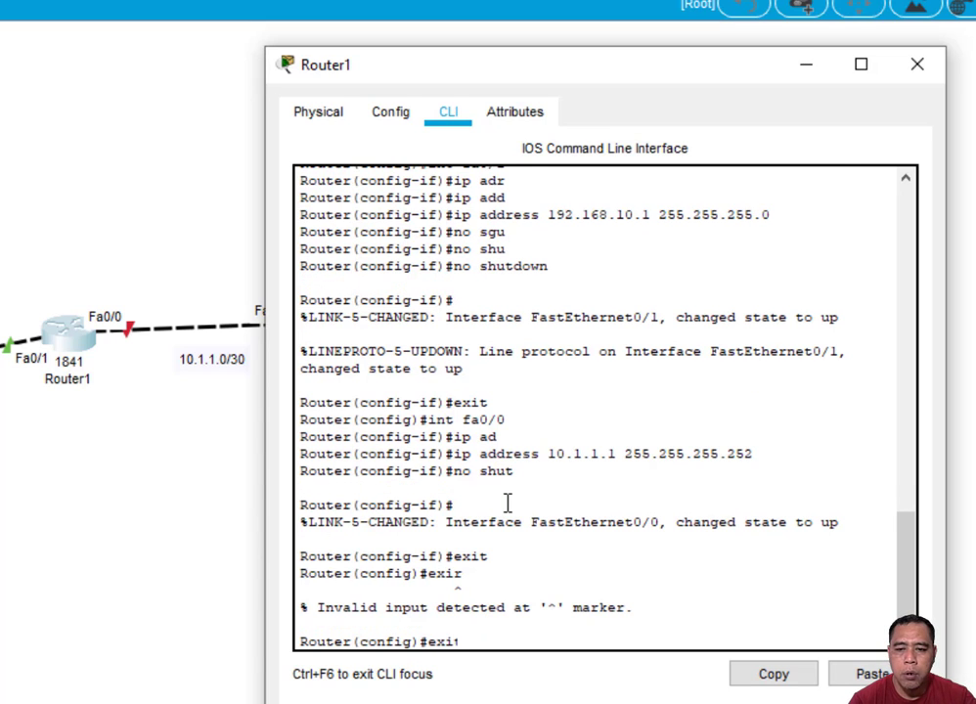
{"action": "key", "text": "Return"}
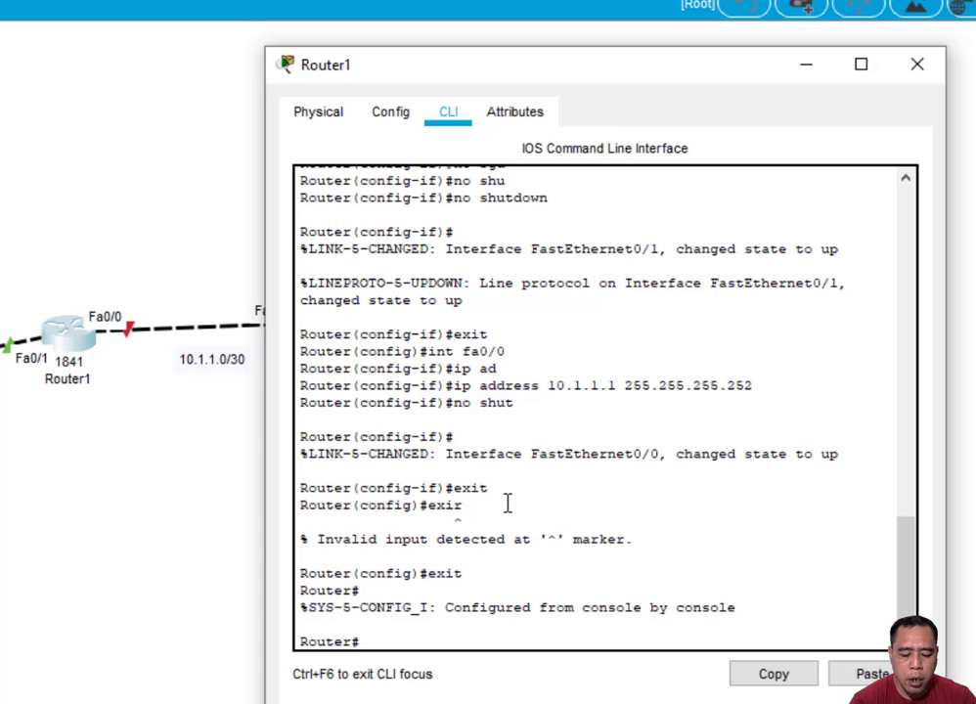
- Review Router1's full running configuration with show running-config, checking the interface addresses, and close the router's window
{"action": "type", "text": "show"}
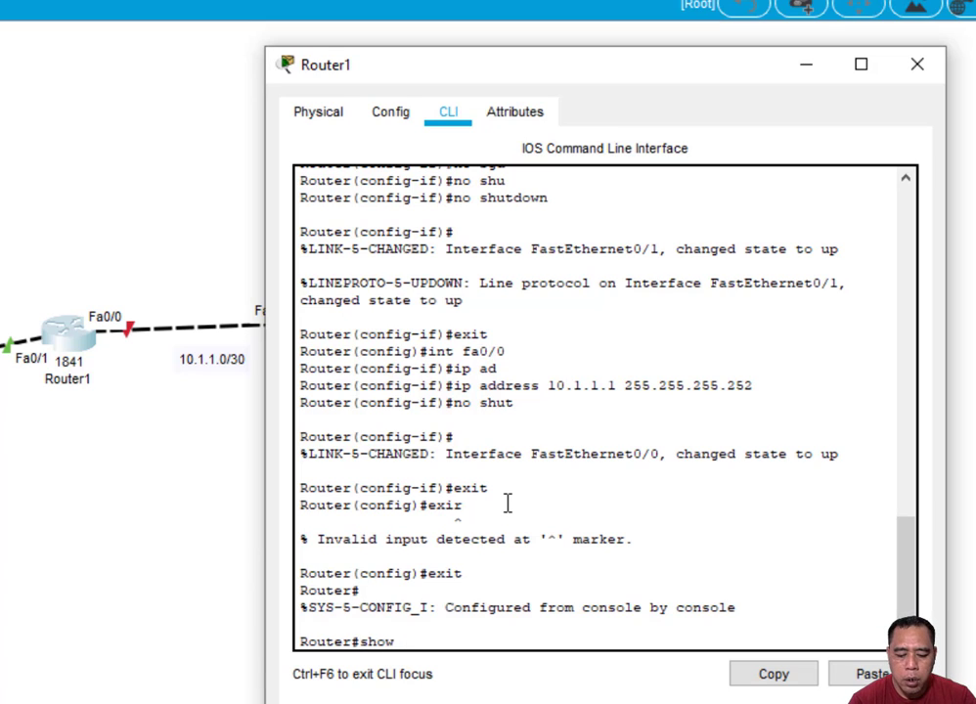
{"action": "type", "text": " ru"}
{"action": "key", "text": "Tab"}
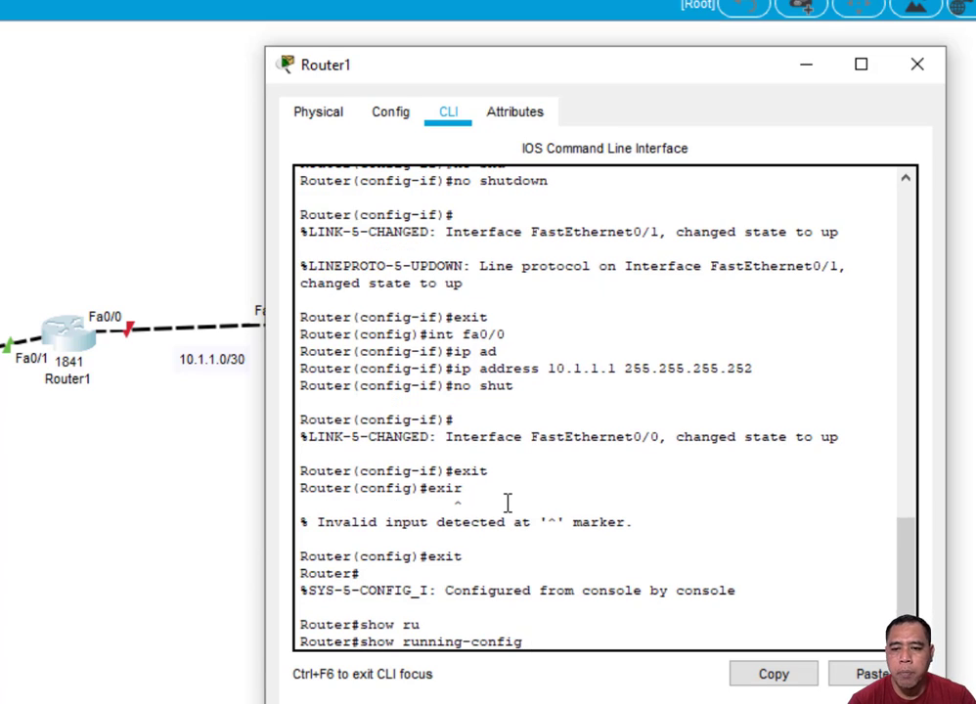
{"action": "key", "text": "Return"}
{"action": "key", "text": "space"}
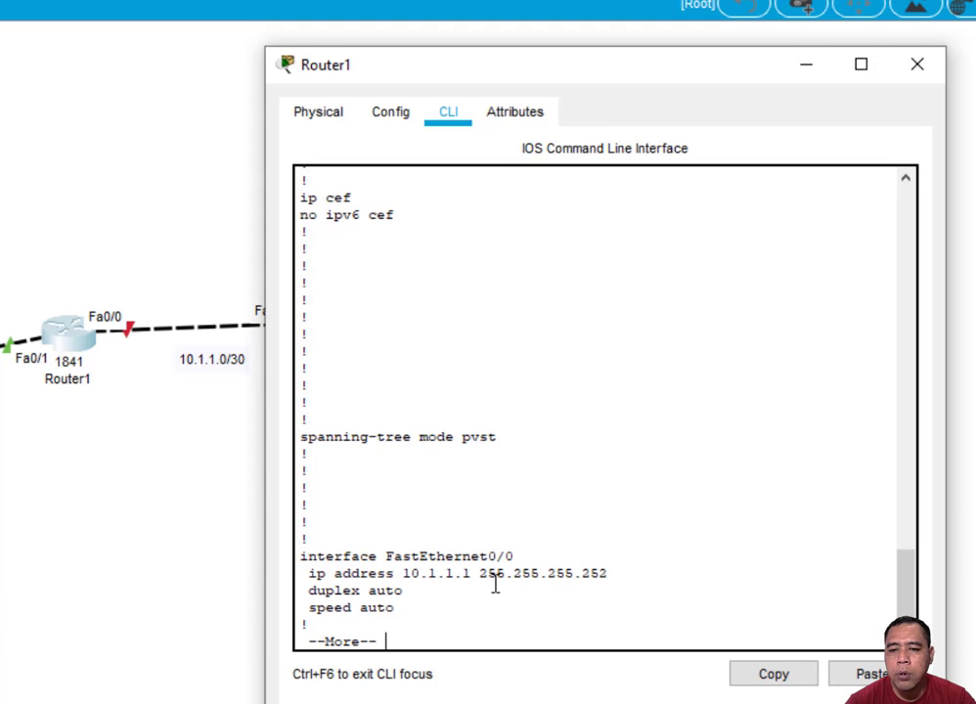
{"action": "key", "text": "space"}
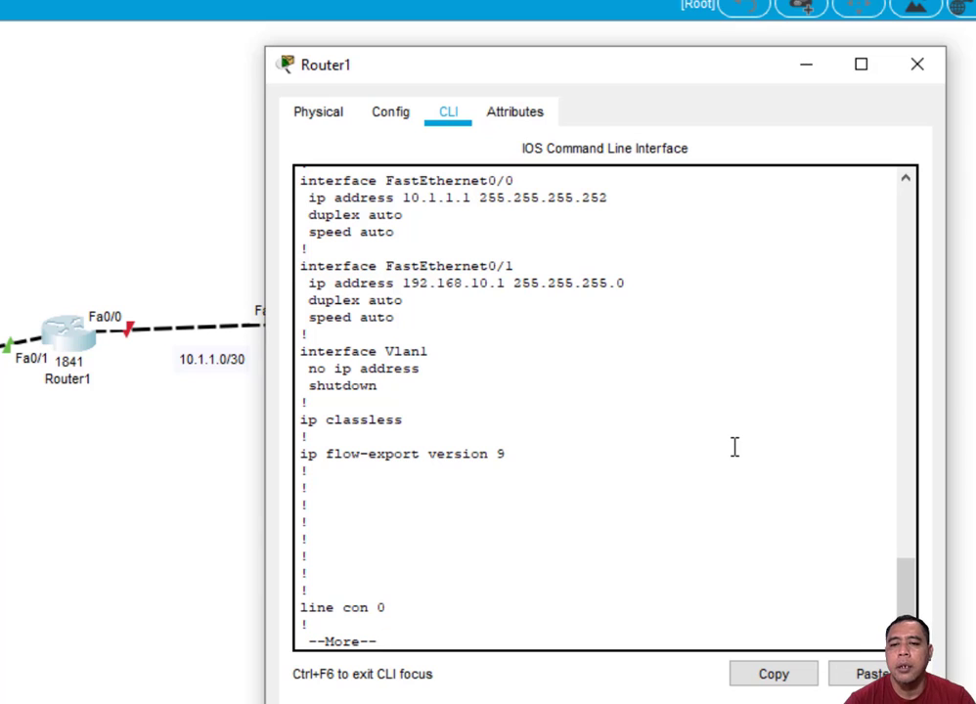
{"action": "key", "text": "space"}
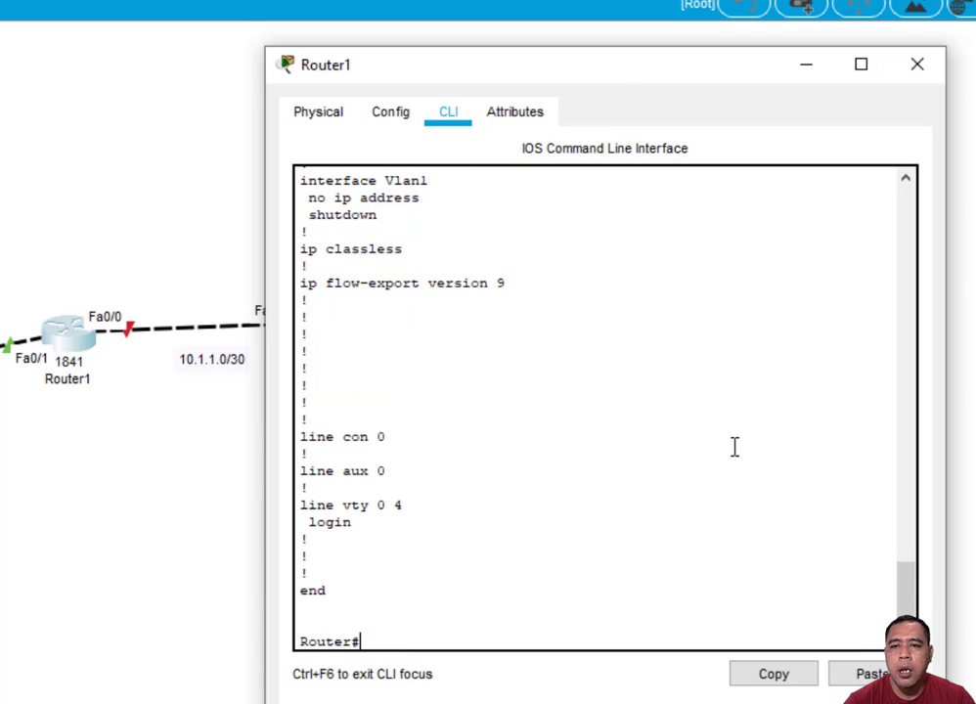
{"action": "left_click_drag", "start_coordinate": [613, 78], "coordinate": [144, 87]}
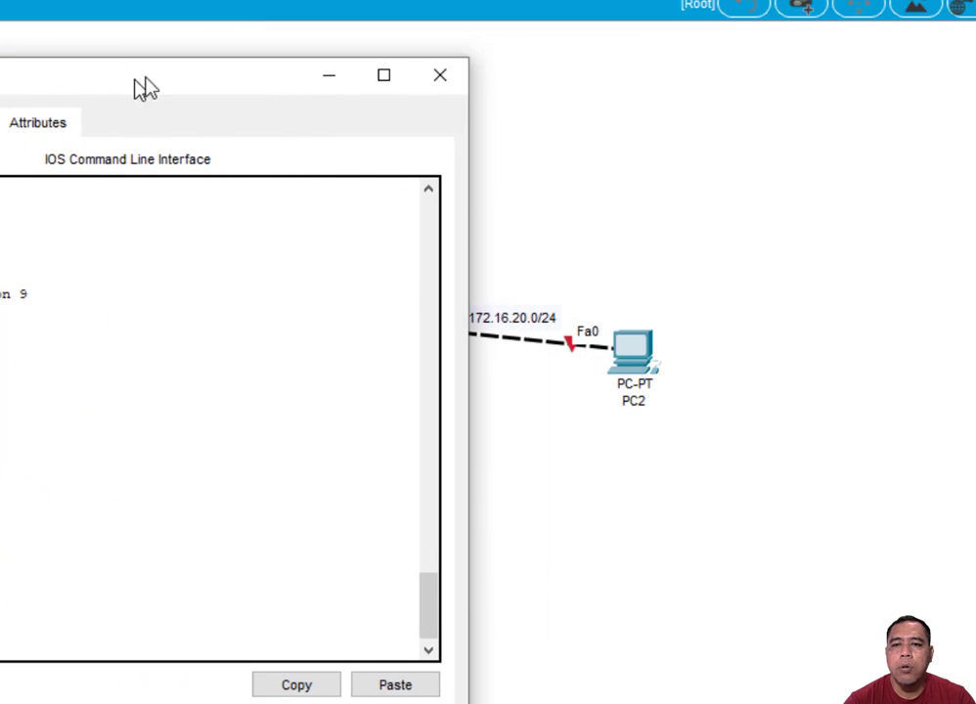
{"action": "left_click", "coordinate": [435, 76]}
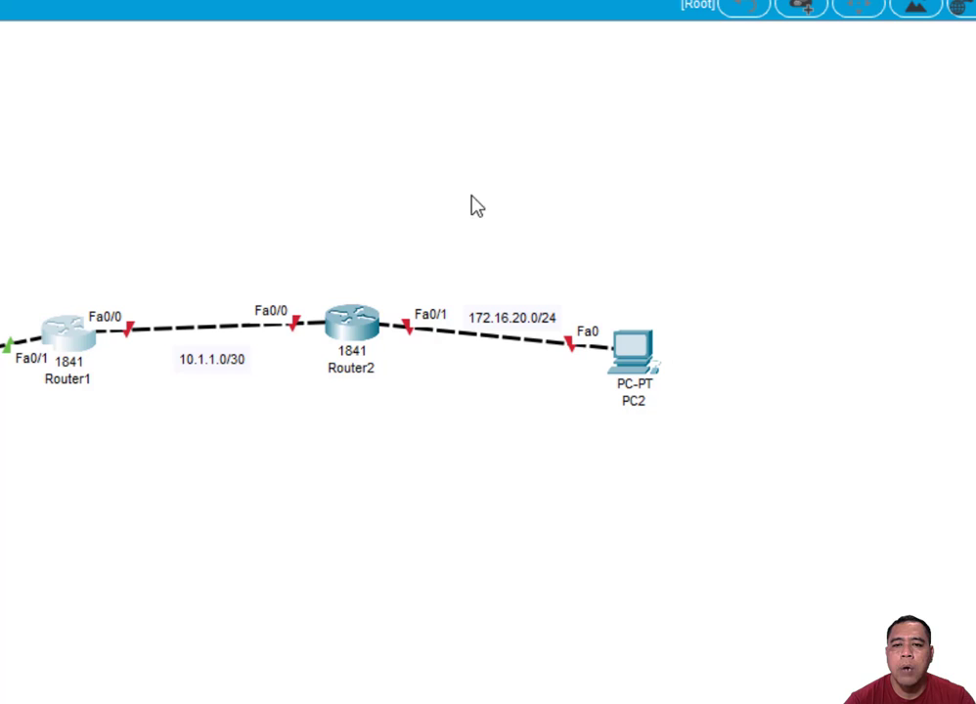
- Open Router2's command line and decline the initial configuration dialog to reach the user prompt
{"action": "left_click", "coordinate": [360, 333]}
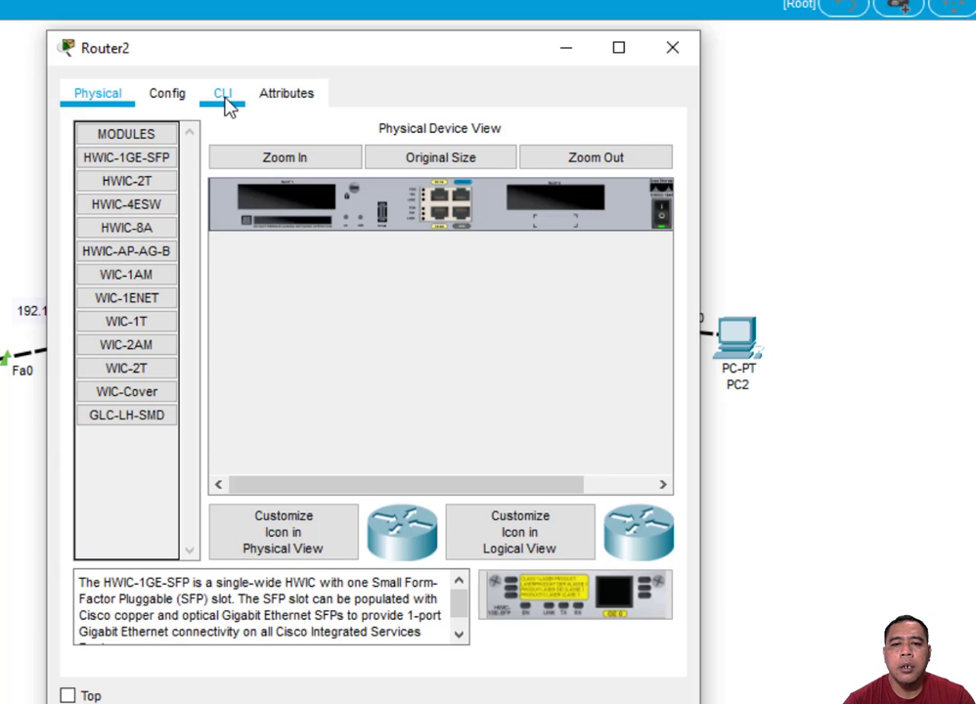
{"action": "left_click", "coordinate": [222, 98]}
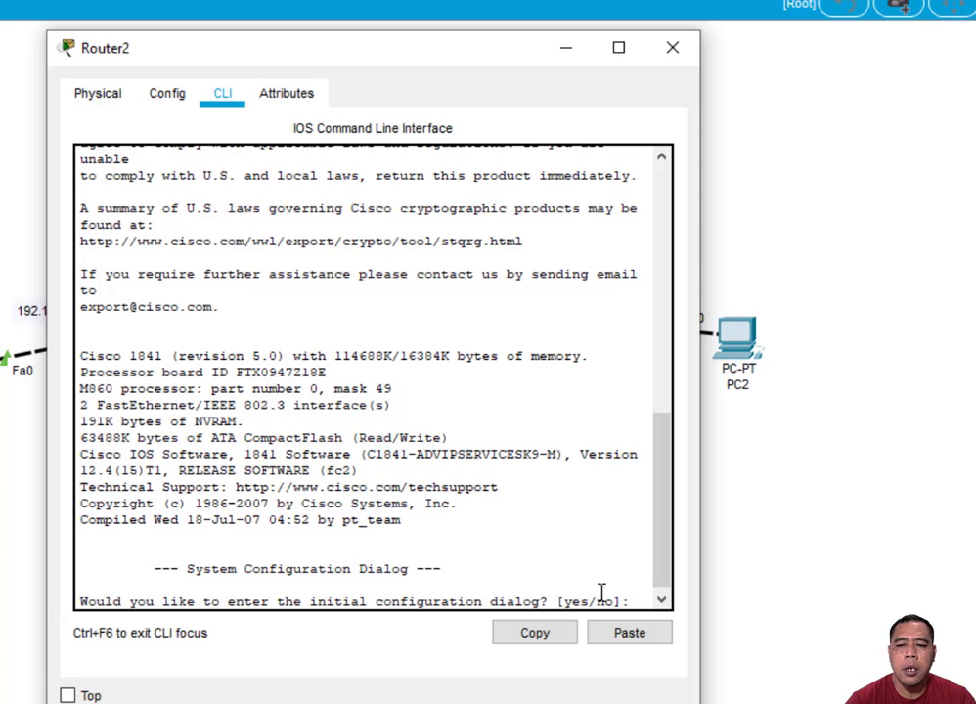
{"action": "type", "text": "n"}
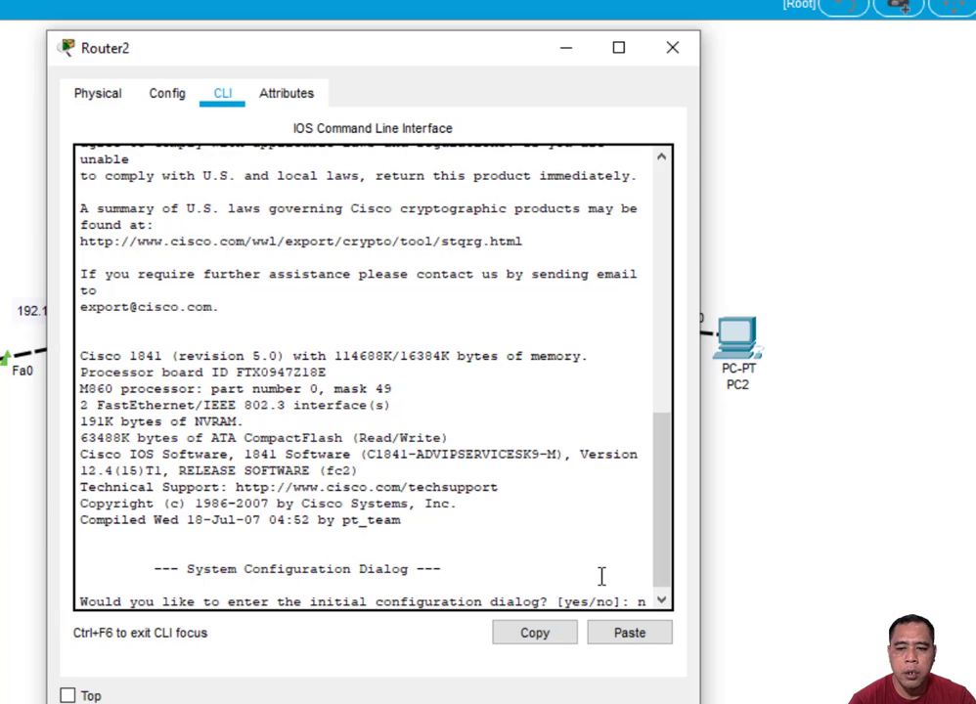
{"action": "key", "text": "Return"}
{"action": "key", "text": "Return"}
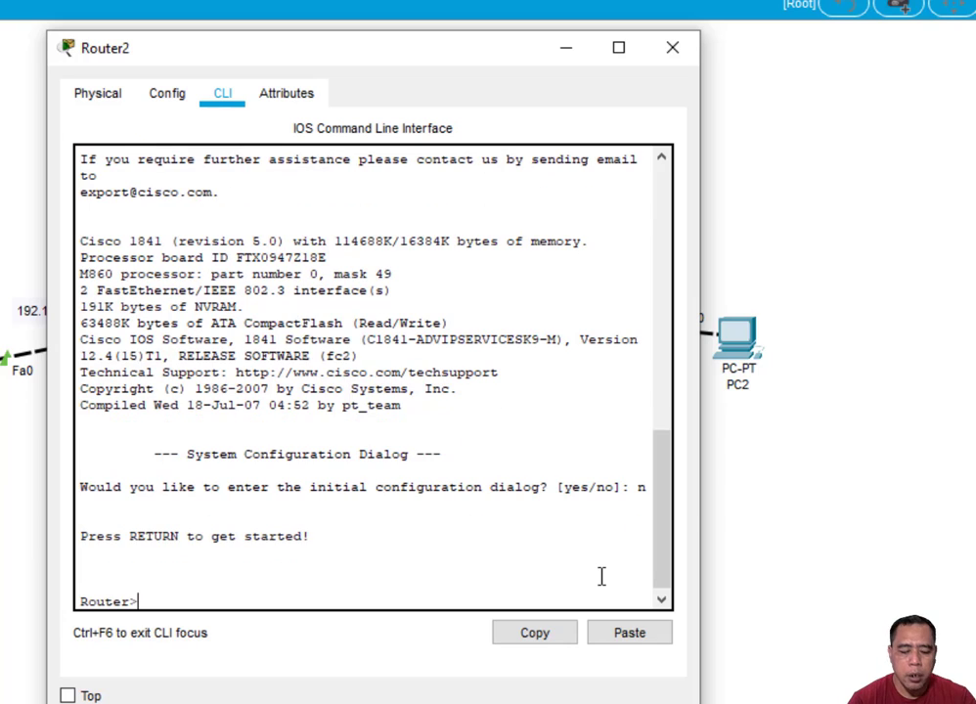
- Enter privileged mode with enable and global configuration mode with conf t on Router2
{"action": "type", "text": "ena"}
{"action": "key", "text": "Tab"}
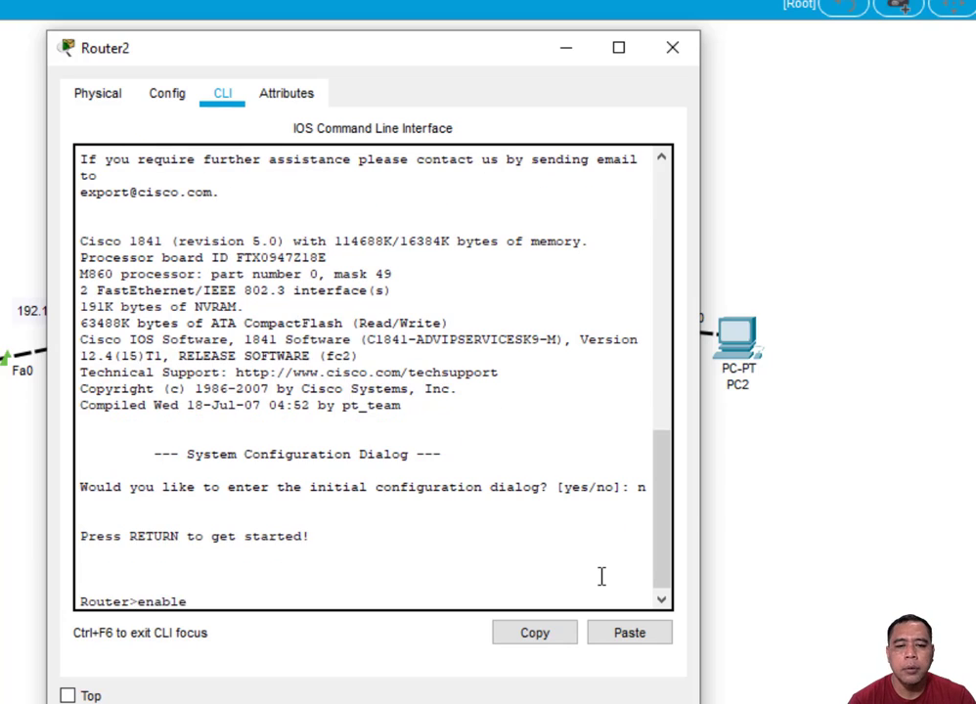
{"action": "key", "text": "Return"}
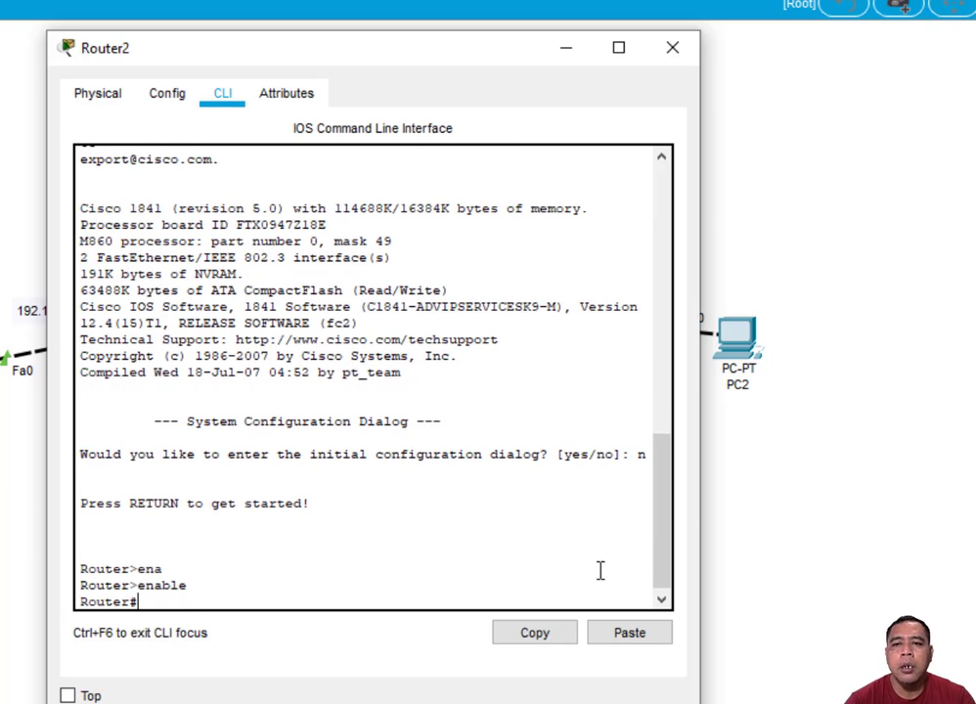
{"action": "left_click_drag", "start_coordinate": [518, 59], "coordinate": [492, 89]}
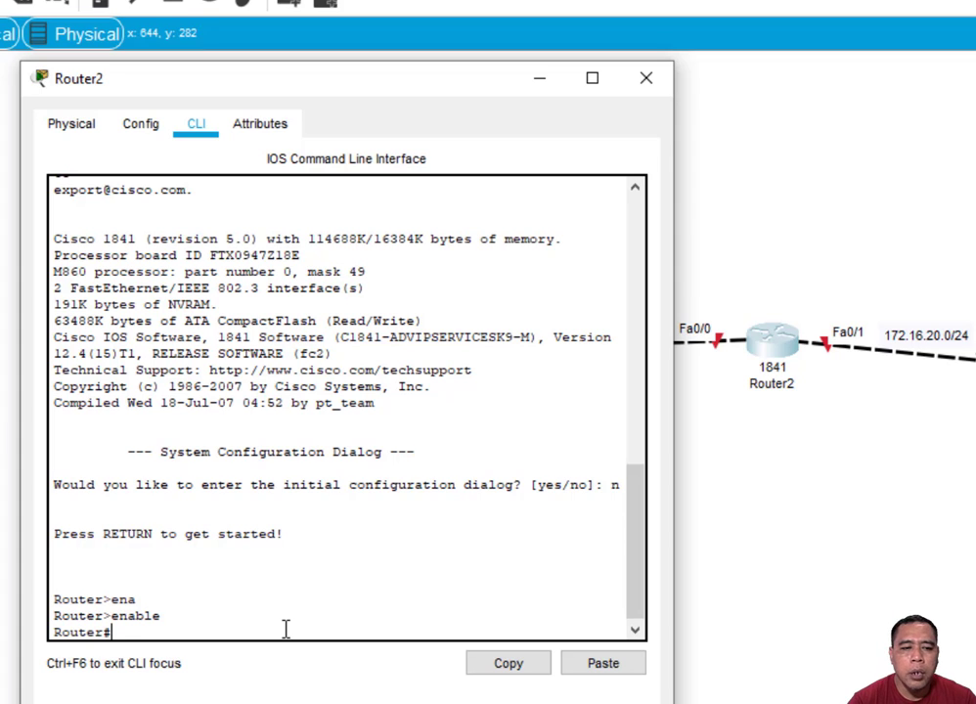
{"action": "type", "text": "conf"}
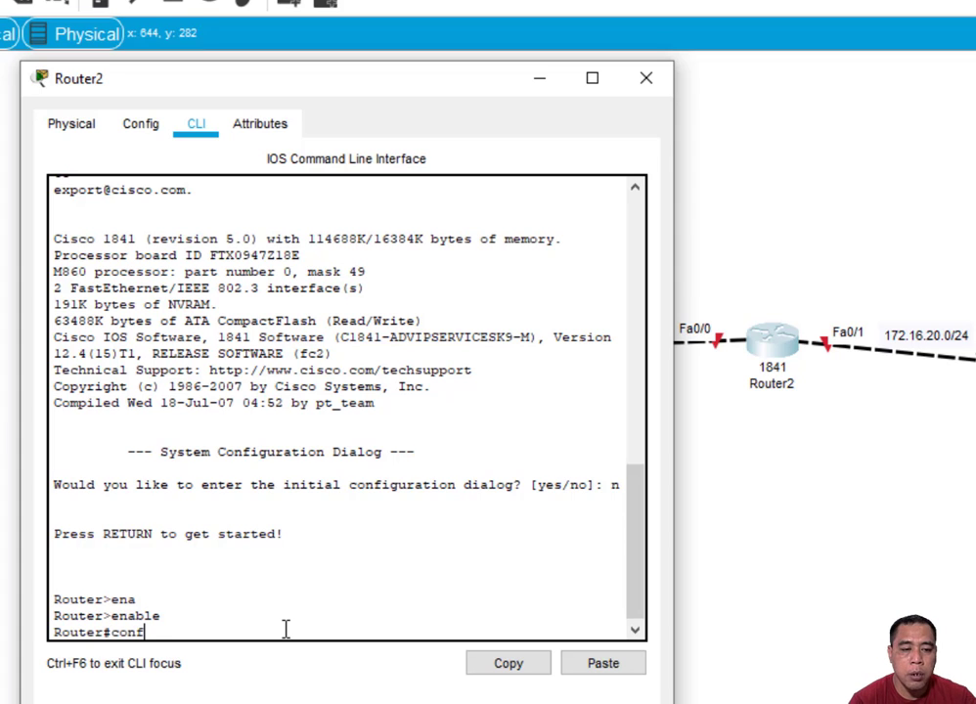
{"action": "type", "text": " t"}
{"action": "key", "text": "Return"}
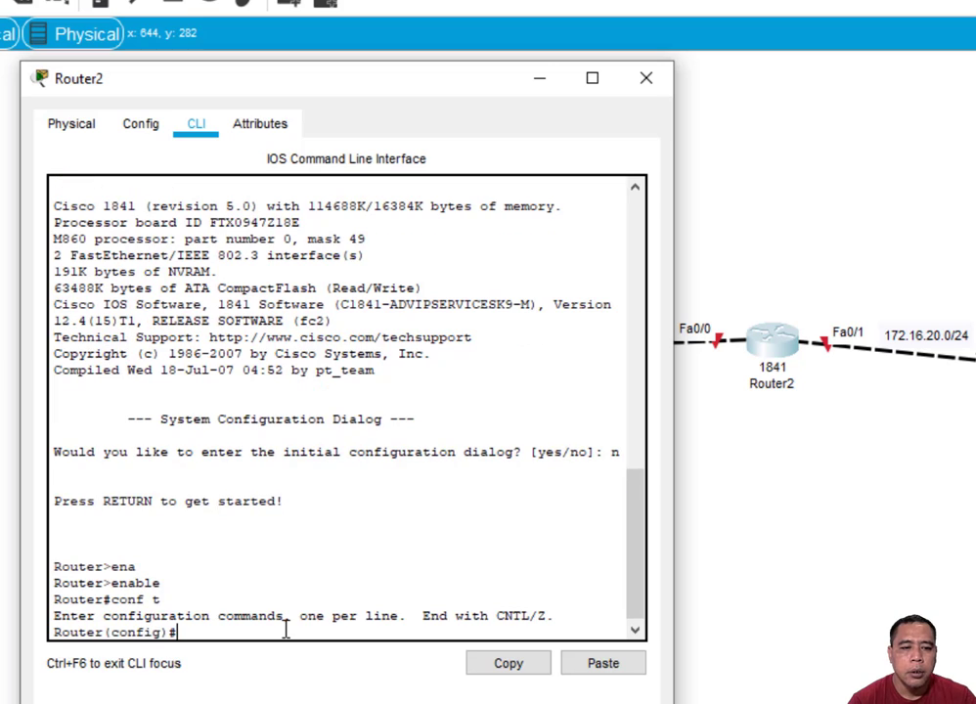
- Enter configuration of Router2's interface facing Router1 with int fa0/0
{"action": "type", "text": "int fa"}
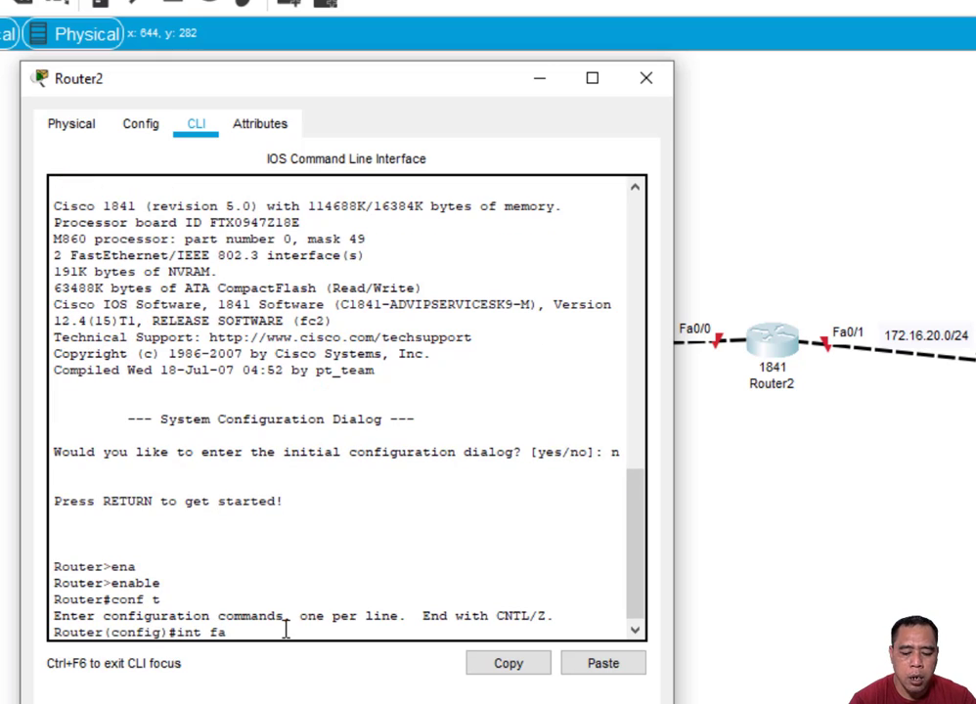
{"action": "type", "text": "0/0"}
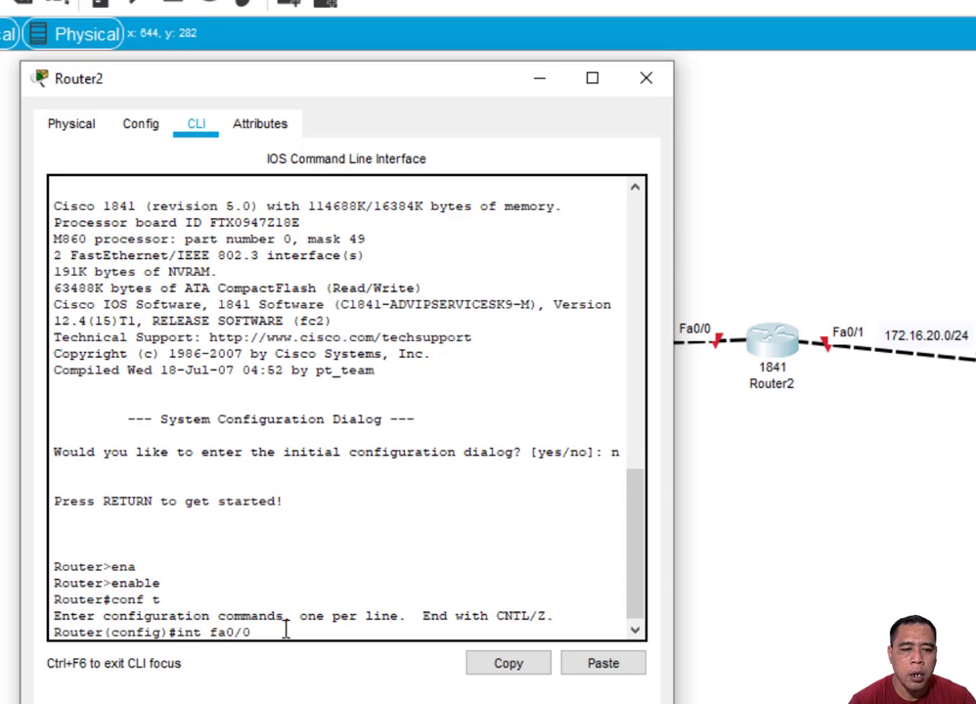
{"action": "key", "text": "Return"}
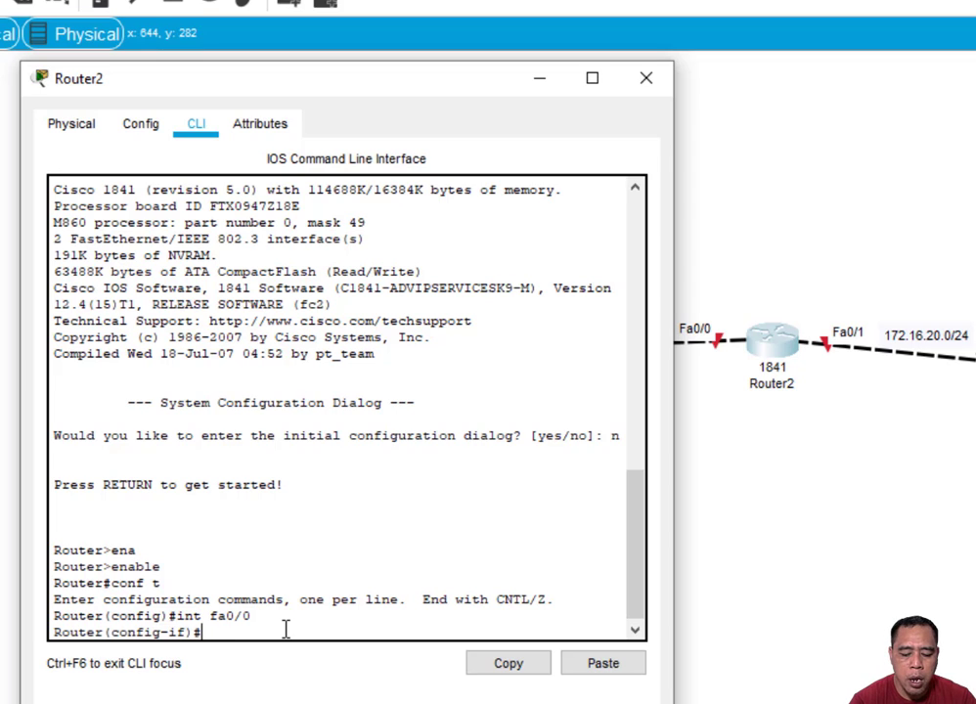
- Assign IP address 10.1.1.2 with subnet mask 255.255.255.252 to Router2's fa0/0 interface using the ip address command
{"action": "type", "text": "ip adr"}
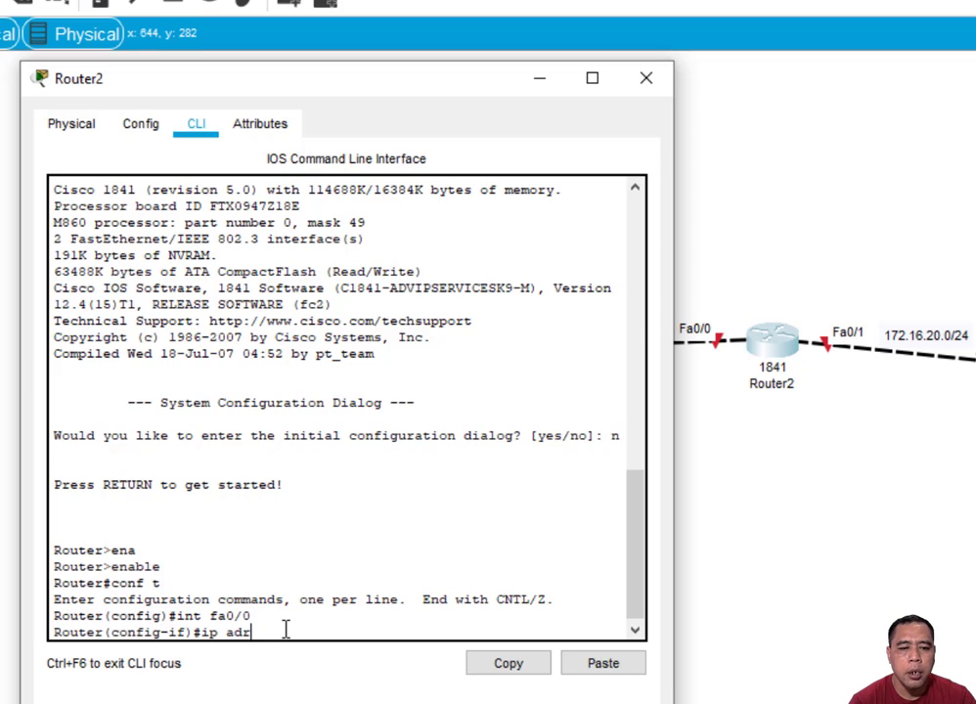
{"action": "key", "text": "BackSpace"}
{"action": "key", "text": "BackSpace"}
{"action": "type", "text": "ad"}
{"action": "key", "text": "Tab"}
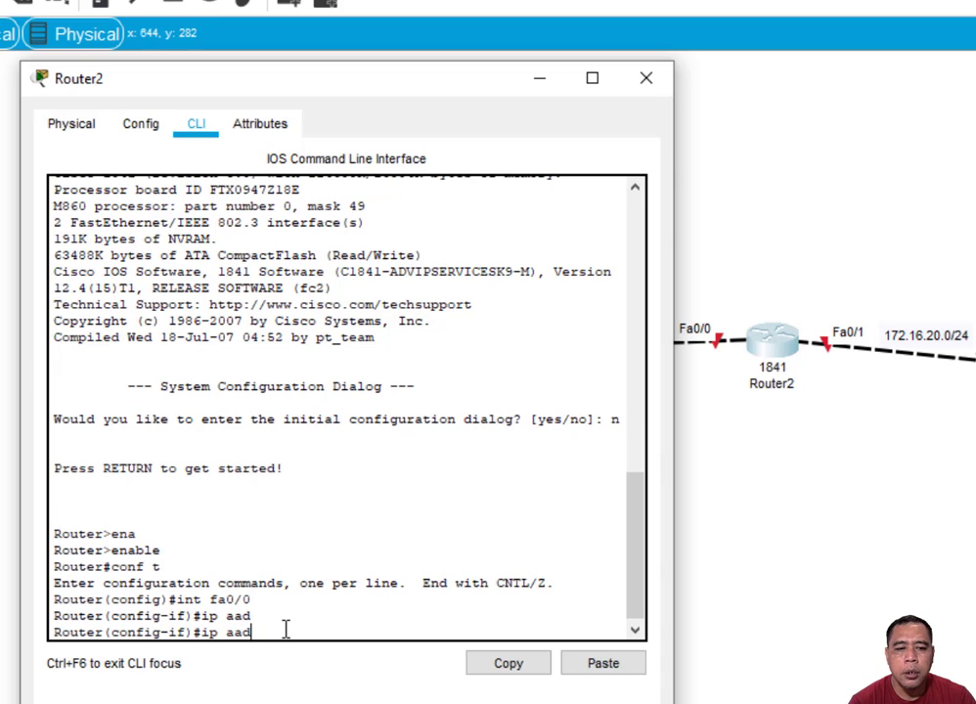
{"action": "key", "text": "BackSpace"}
{"action": "key", "text": "BackSpace"}
{"action": "type", "text": "dd"}
{"action": "key", "text": "Tab"}
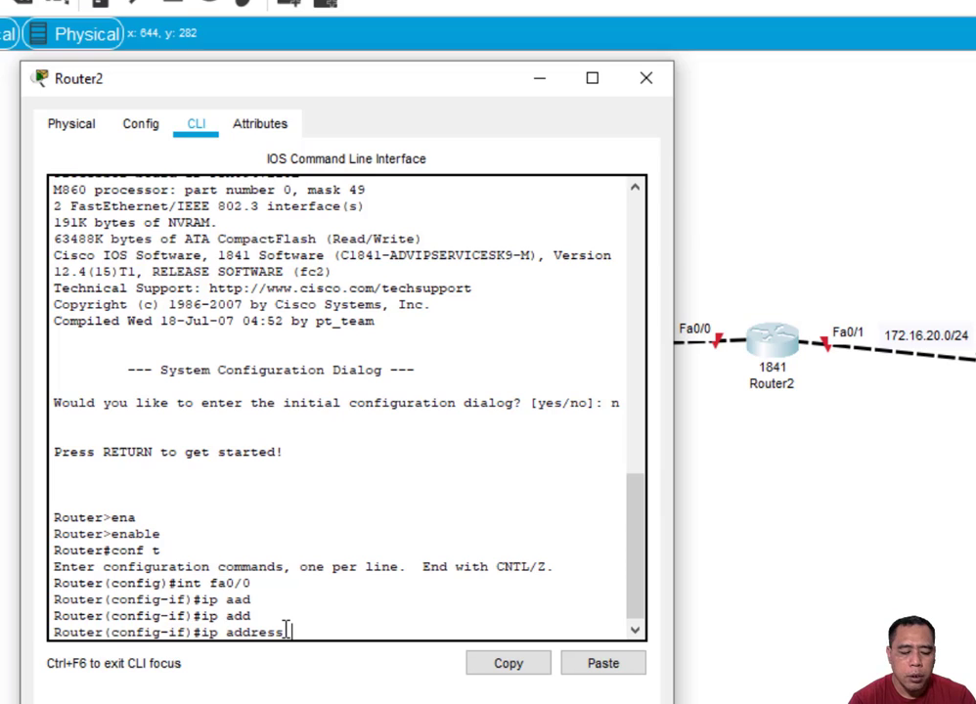
{"action": "type", "text": "10."}
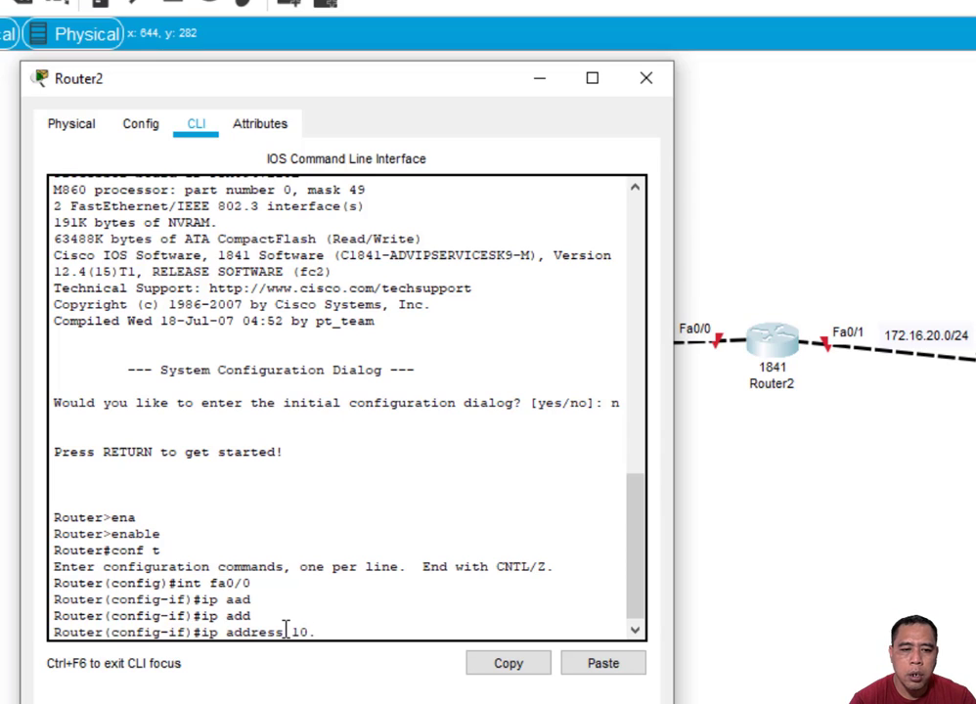
{"action": "type", "text": "1.1.2"}
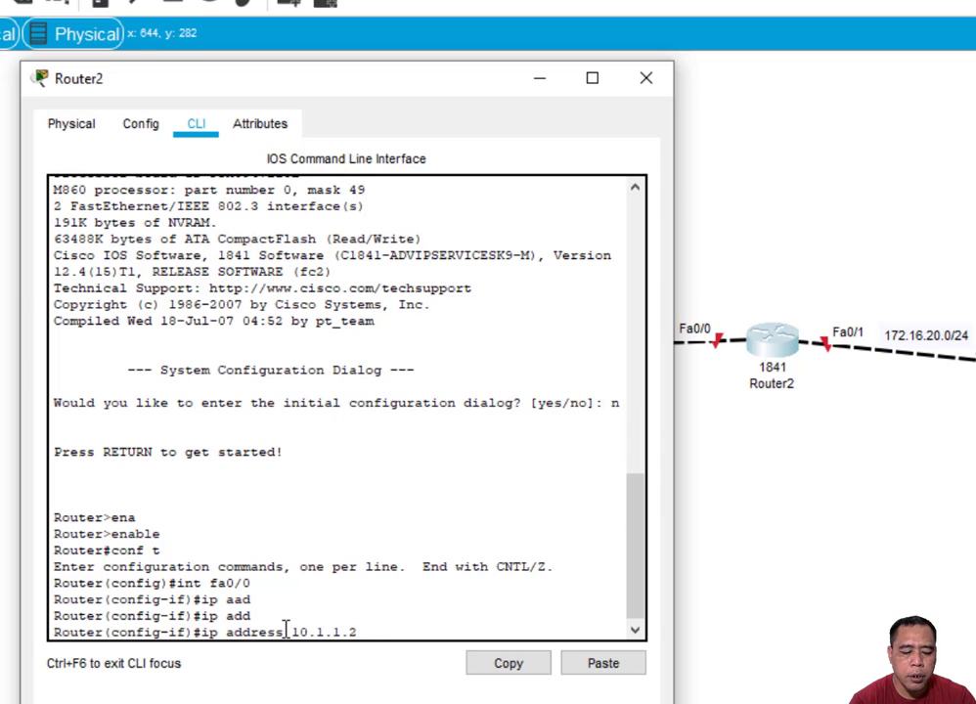
{"action": "type", "text": " 255.255"}
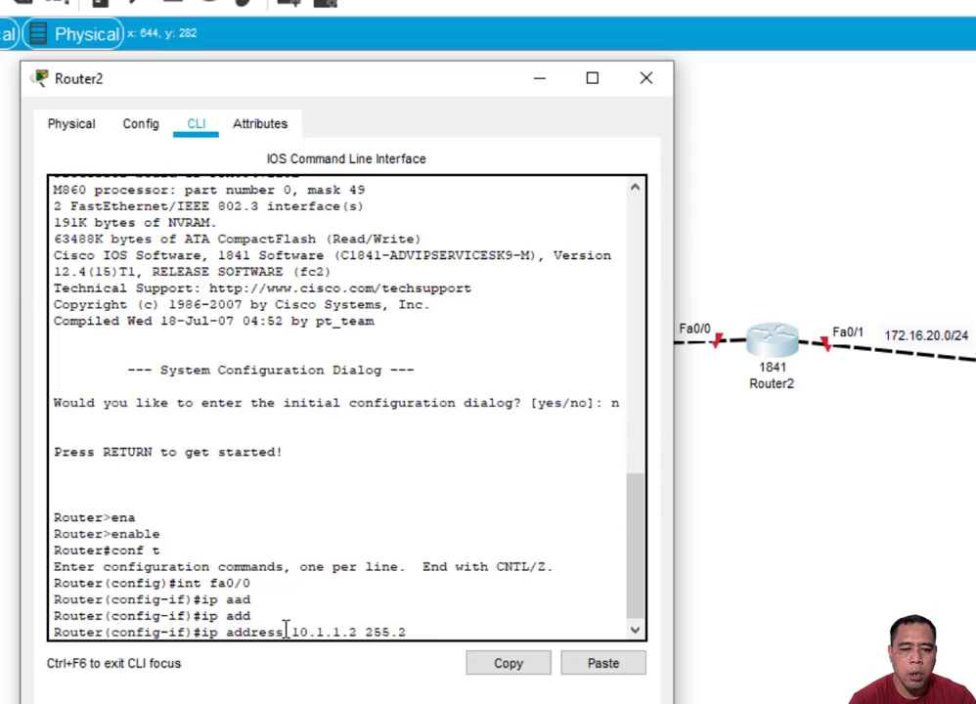
{"action": "type", "text": ".255"}
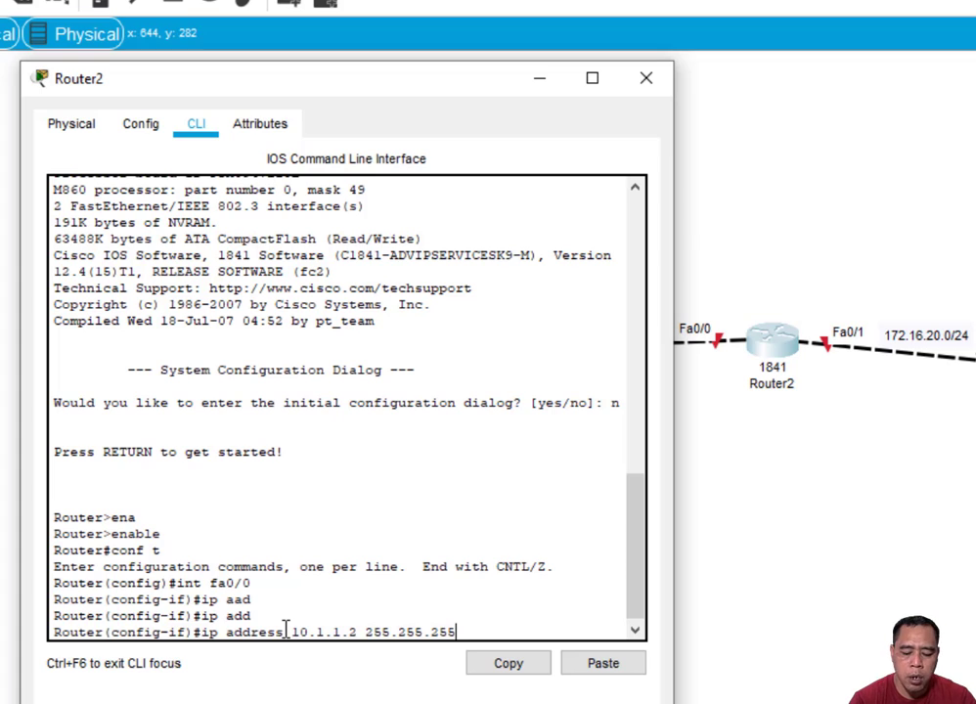
{"action": "type", "text": ".252"}
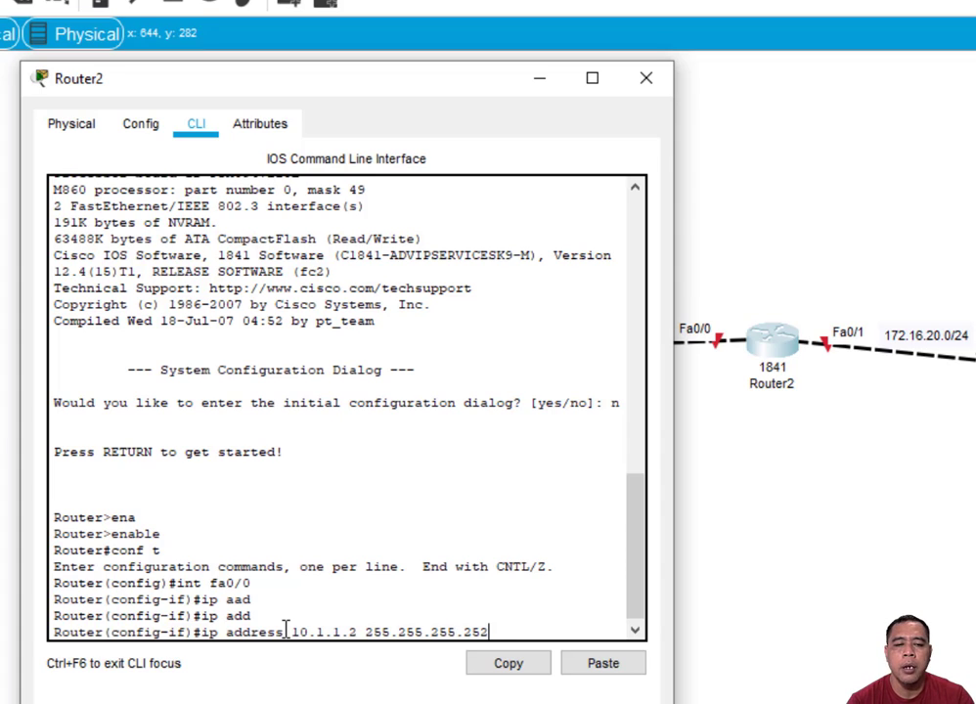
{"action": "key", "text": "Return"}
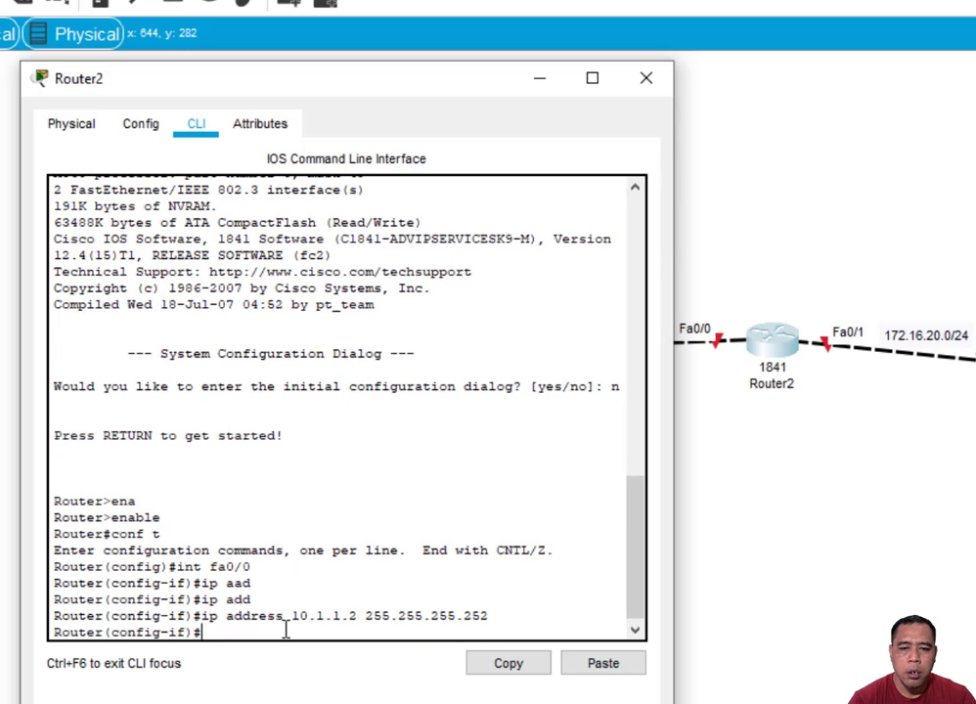
- Enable Router2's fa0/0 interface with no shutdown and return to the interface configuration prompt
{"action": "type", "text": "no"}
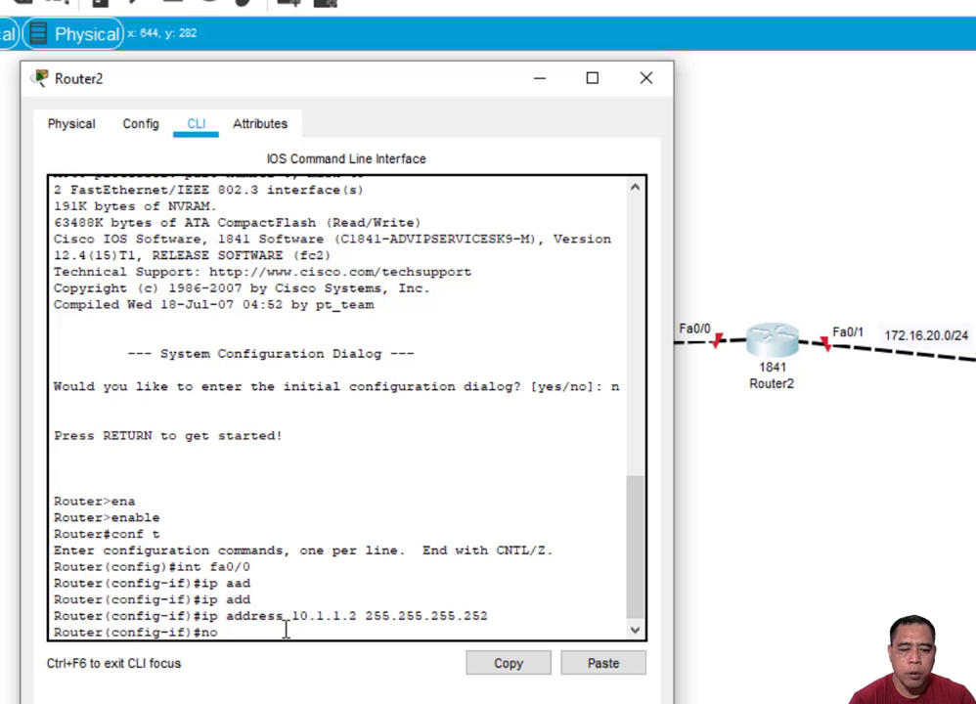
{"action": "type", "text": " shut"}
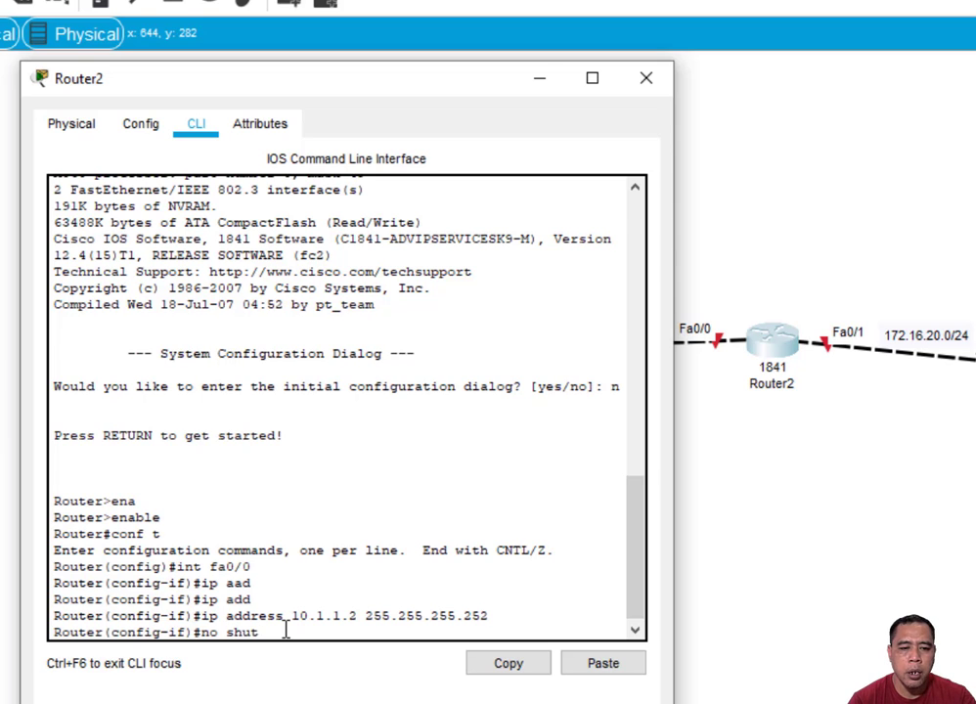
{"action": "key", "text": "Tab"}
{"action": "key", "text": "Return"}
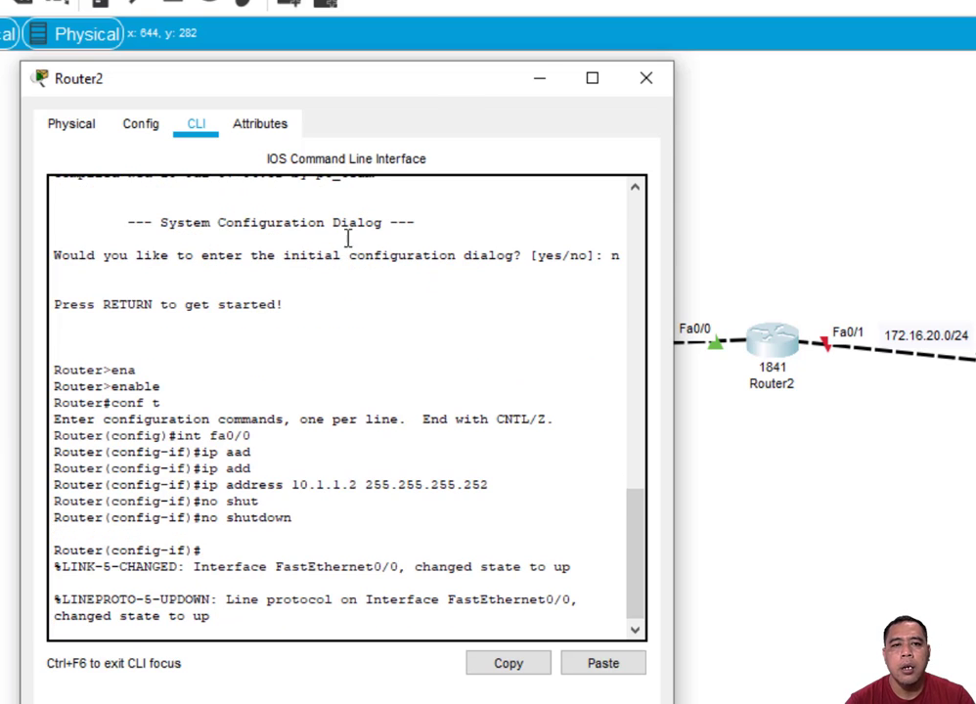
{"action": "left_click_drag", "start_coordinate": [447, 90], "coordinate": [424, 84]}
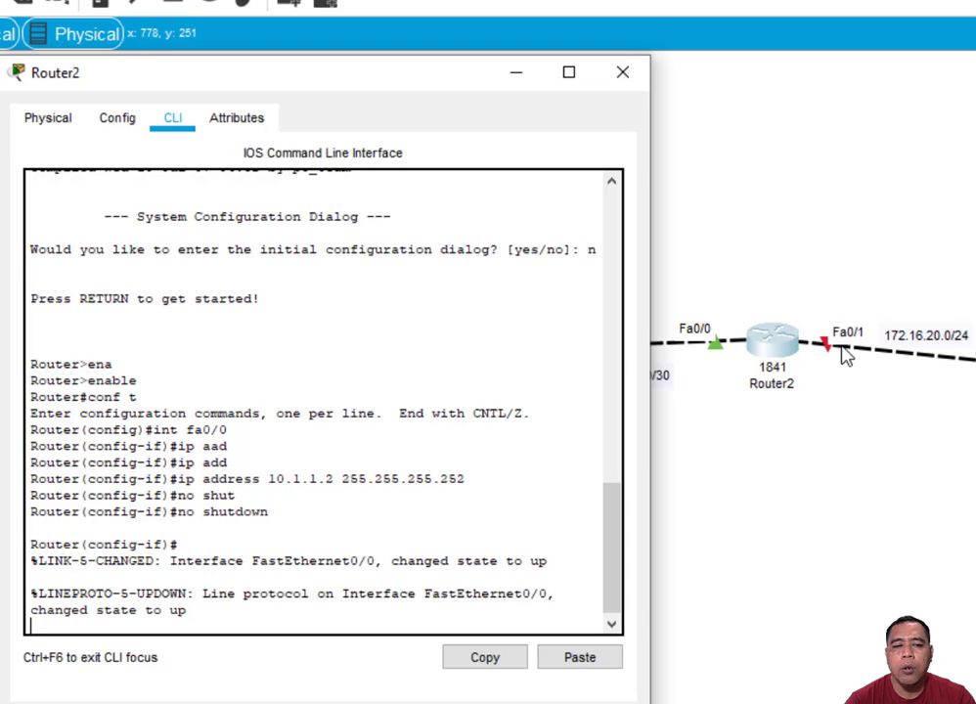
{"action": "key", "text": "Return"}
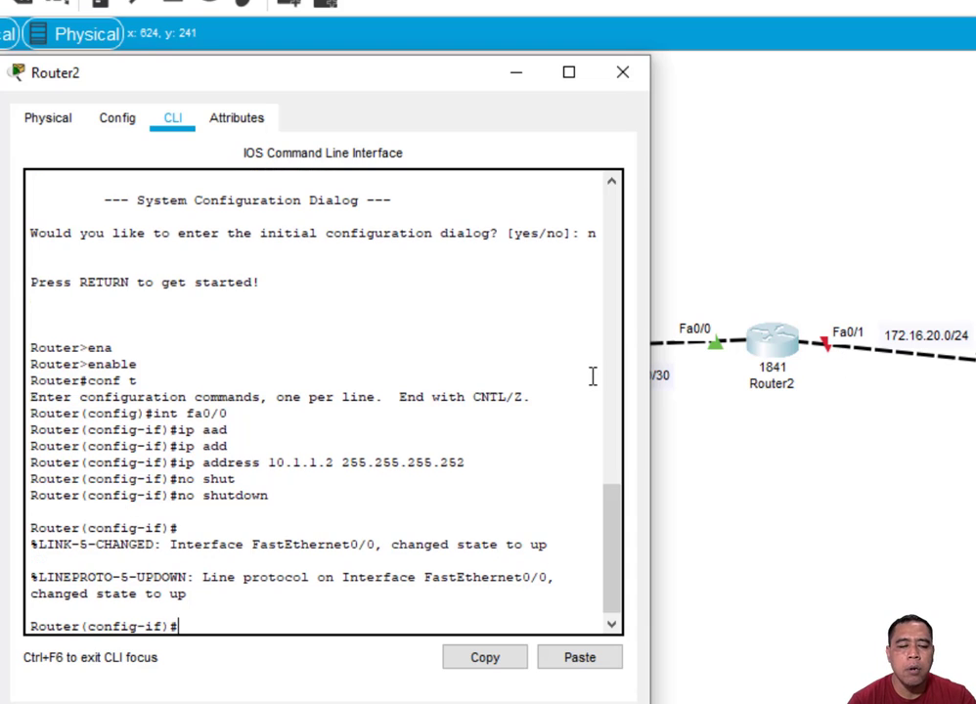
- Exit the fa0/0 configuration and enter configuration of Router2's interface facing PC2 with int fa0/1
{"action": "type", "text": "exit"}
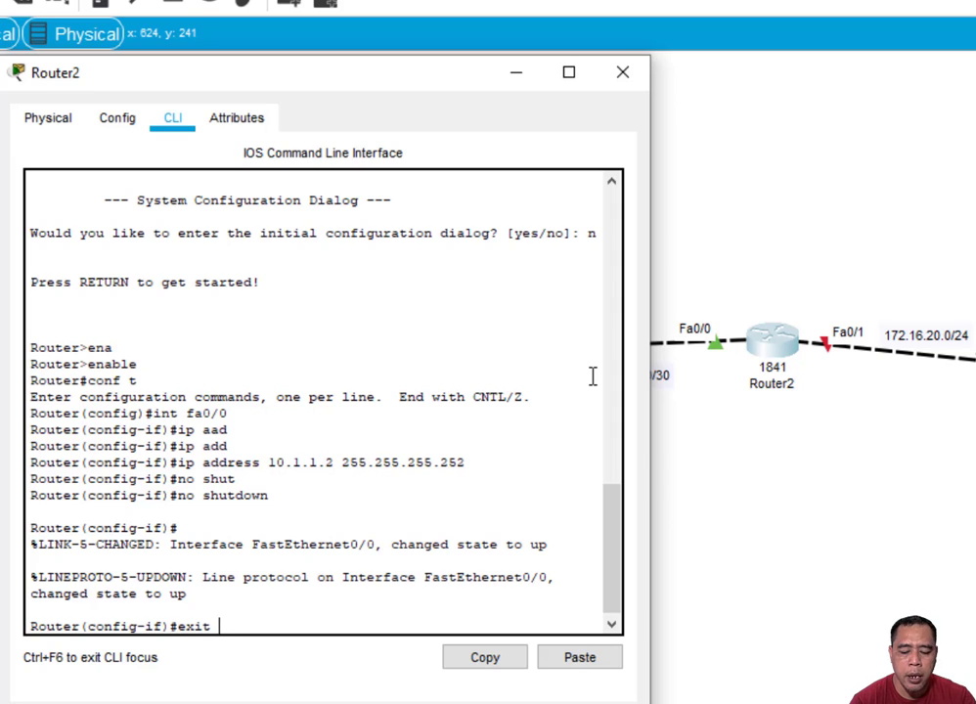
{"action": "key", "text": "Return"}
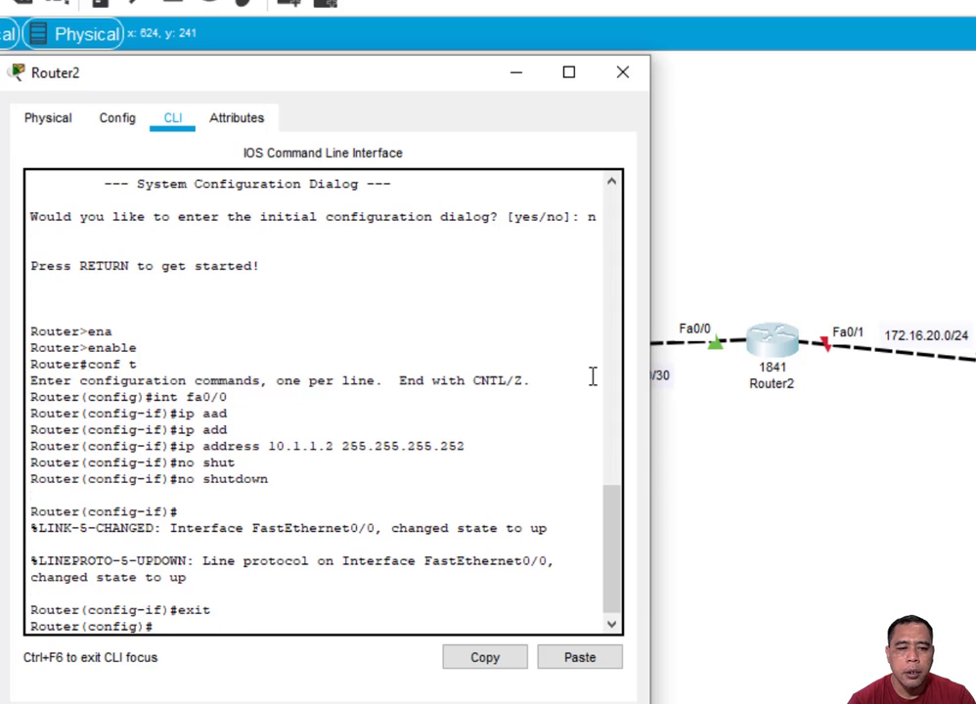
{"action": "type", "text": "int "}
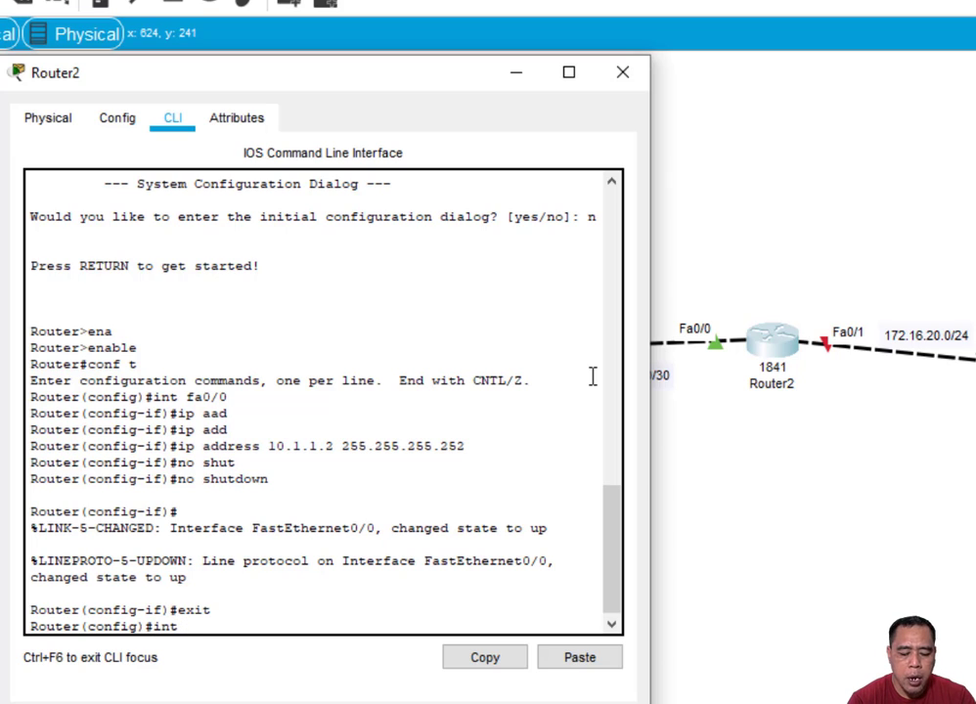
{"action": "type", "text": "fa"}
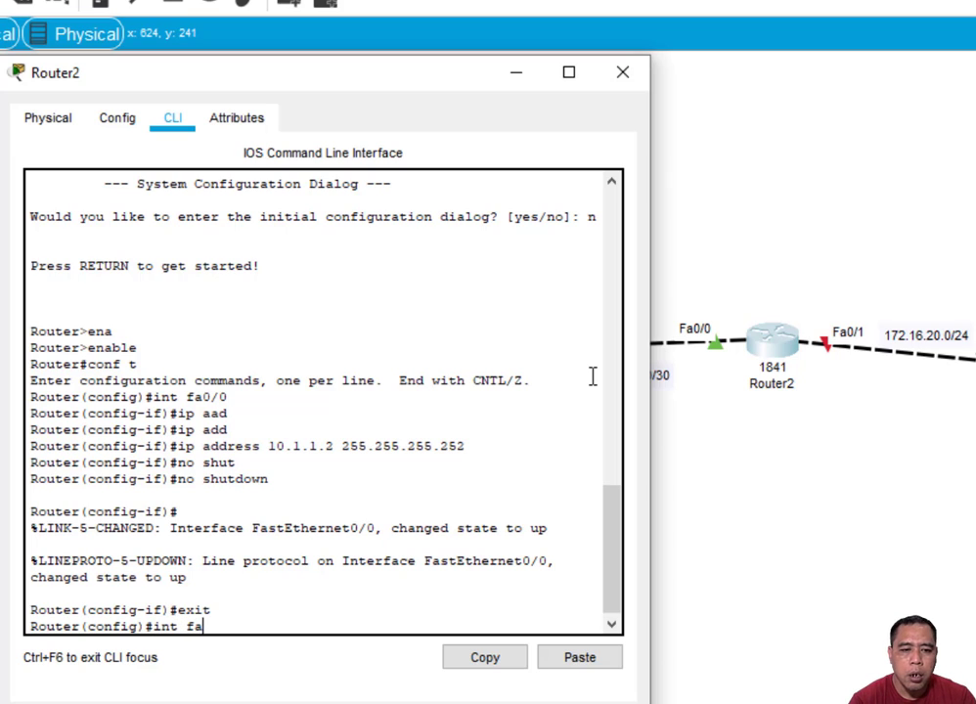
{"action": "type", "text": "0/1"}
{"action": "key", "text": "Return"}
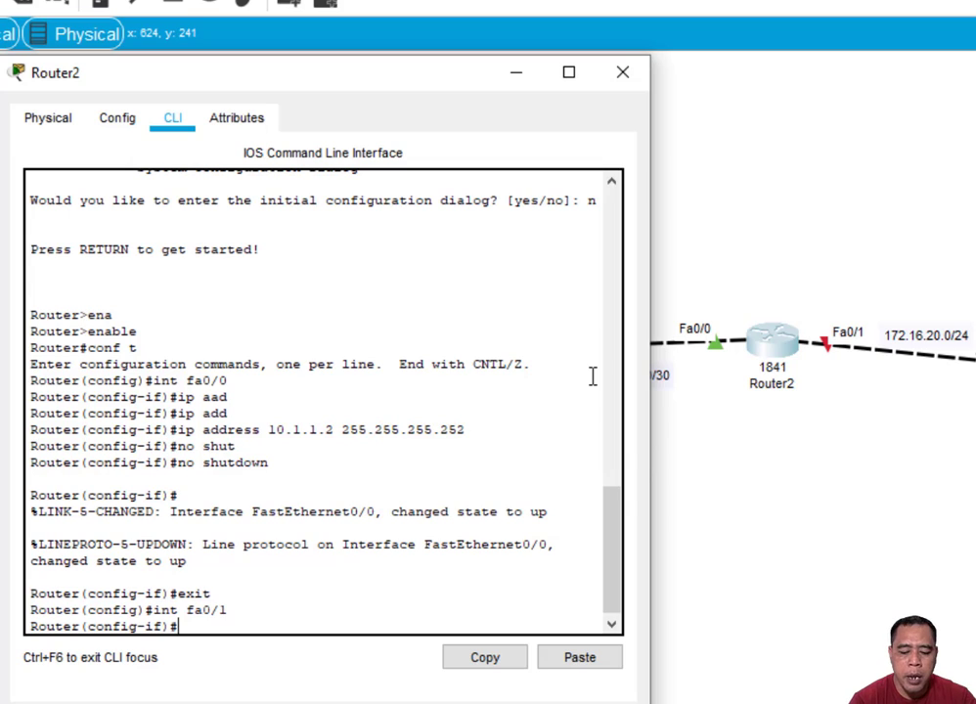
- Write an ip add command for Router2's fa0/1 with address 172.16.20.1 and a subnet mask, without running it
{"action": "type", "text": "ip"}
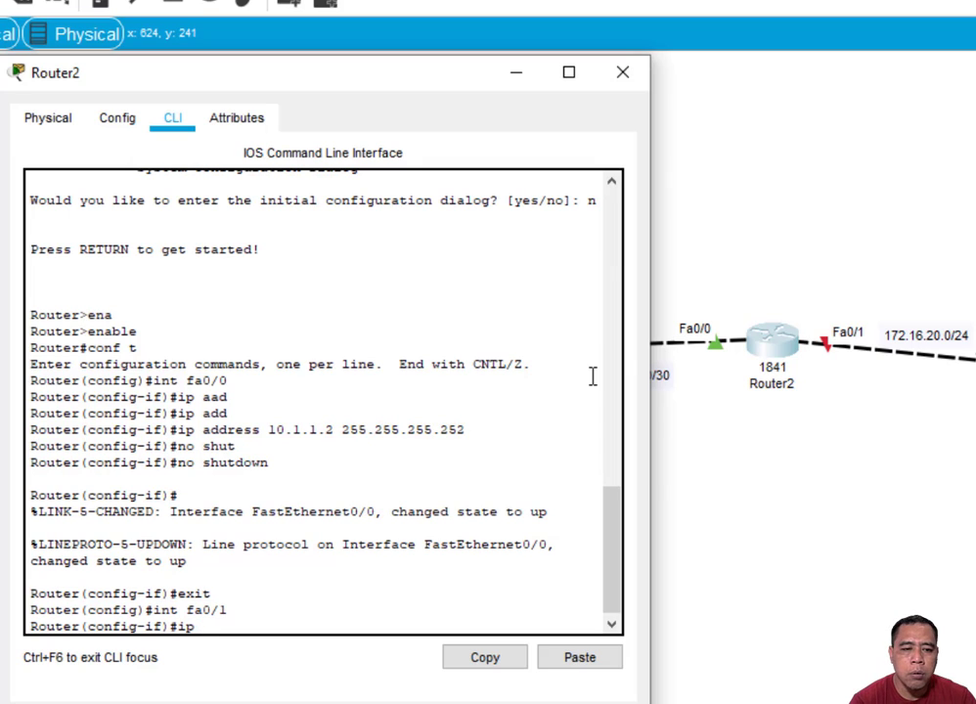
{"action": "type", "text": "add "}
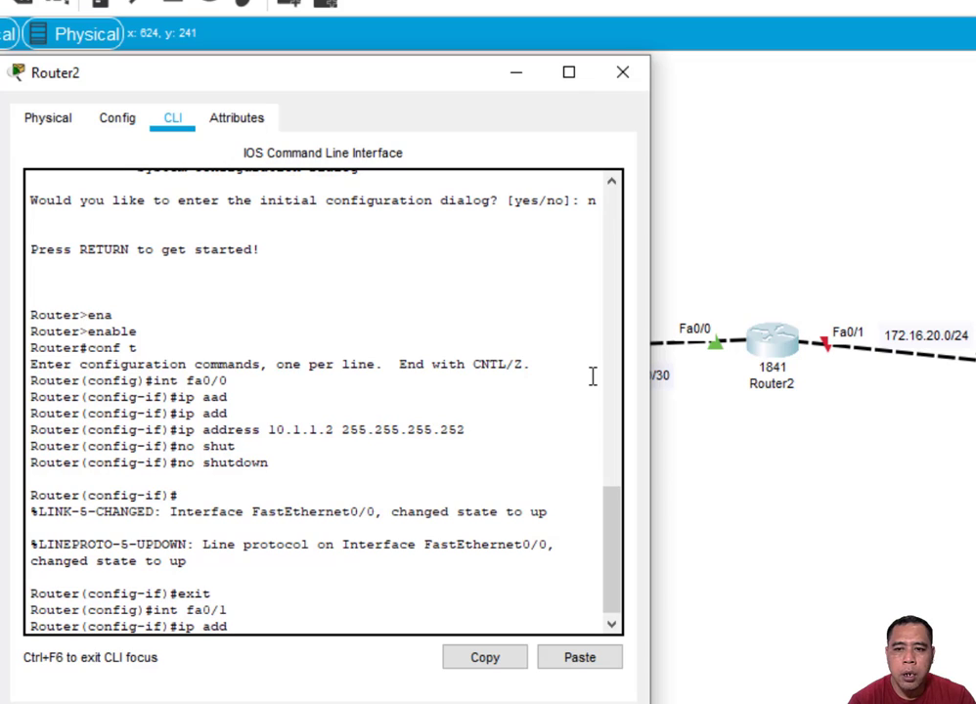
{"action": "type", "text": "172.16"}
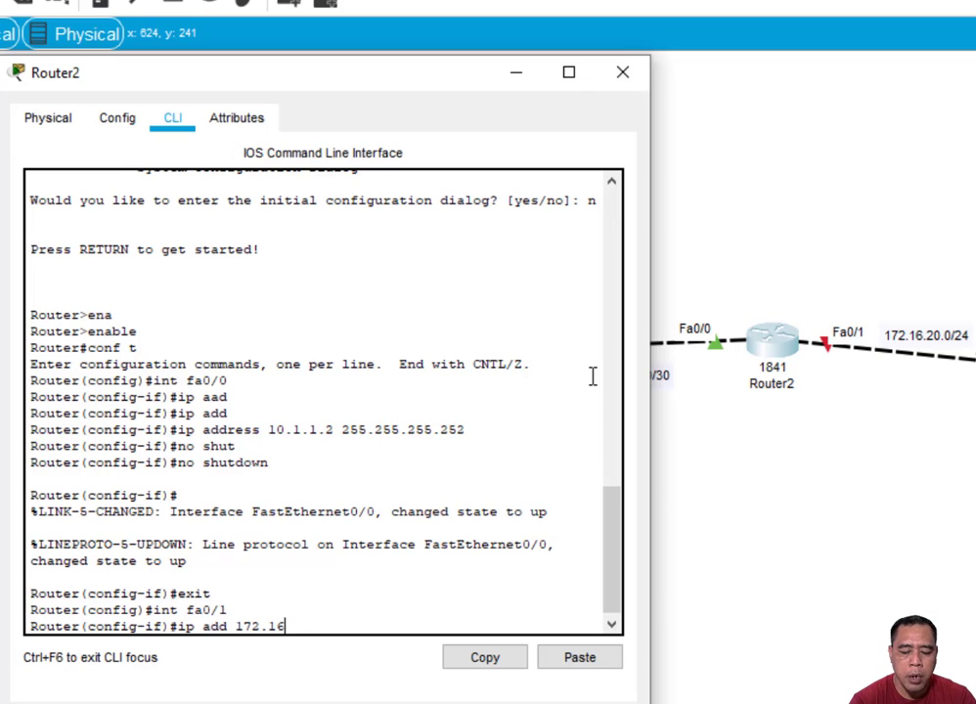
{"action": "type", "text": ".20.1"}
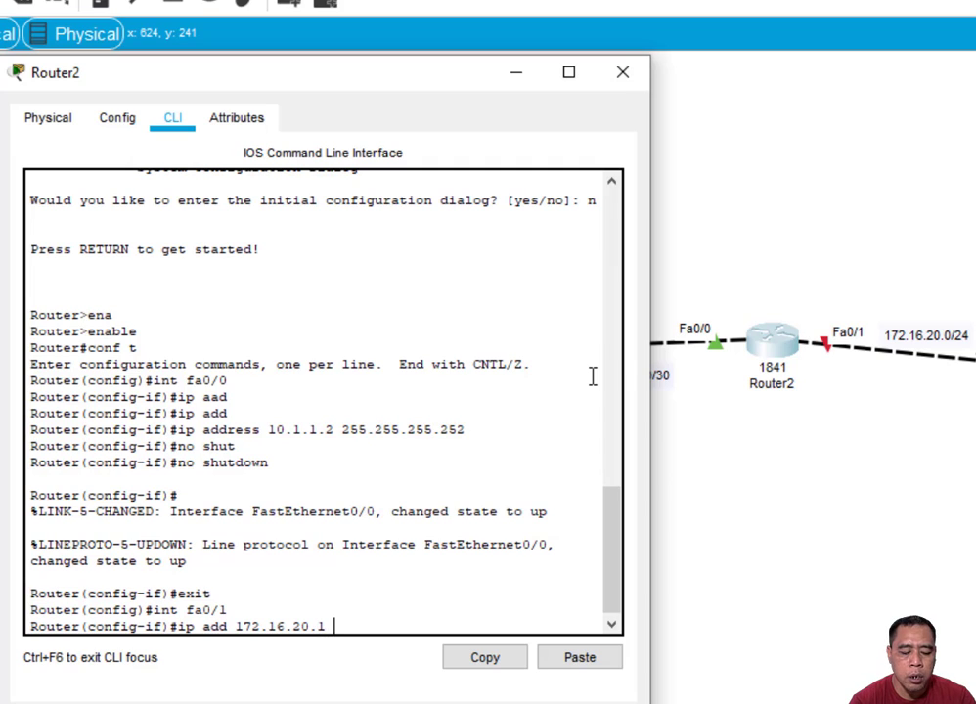
{"action": "type", "text": " s"}
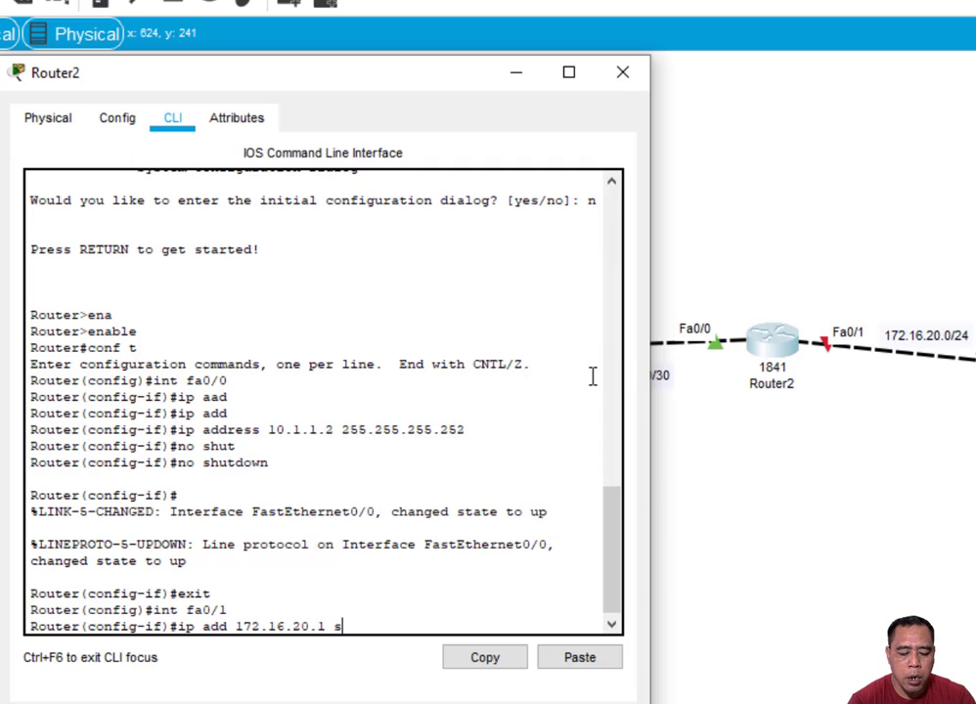
{"action": "type", "text": "55.s5"}
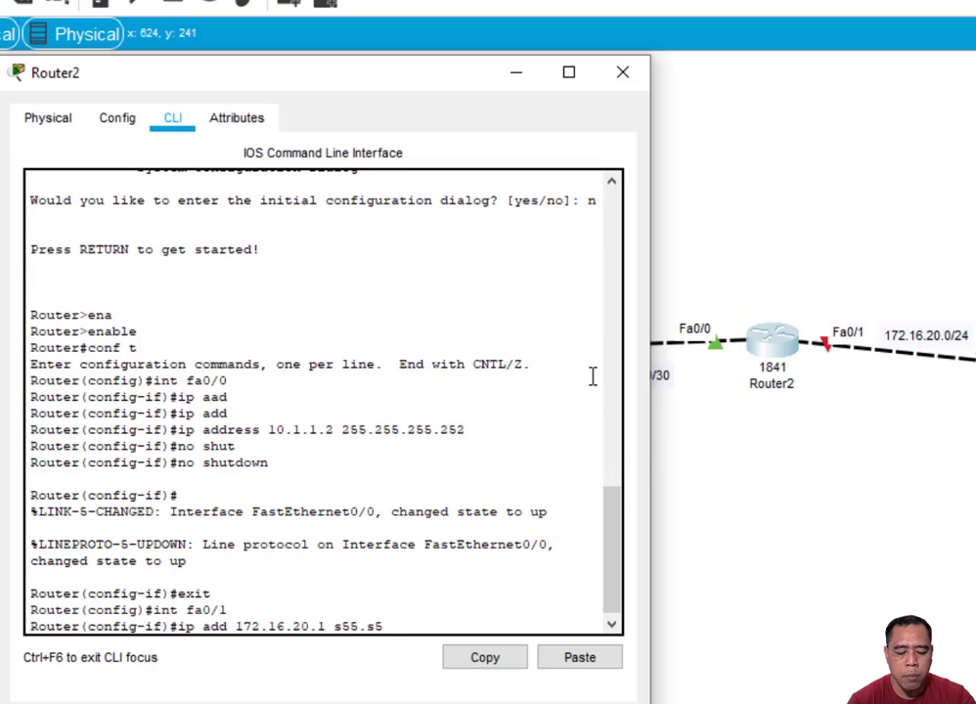
{"action": "type", "text": "5.s55.0"}
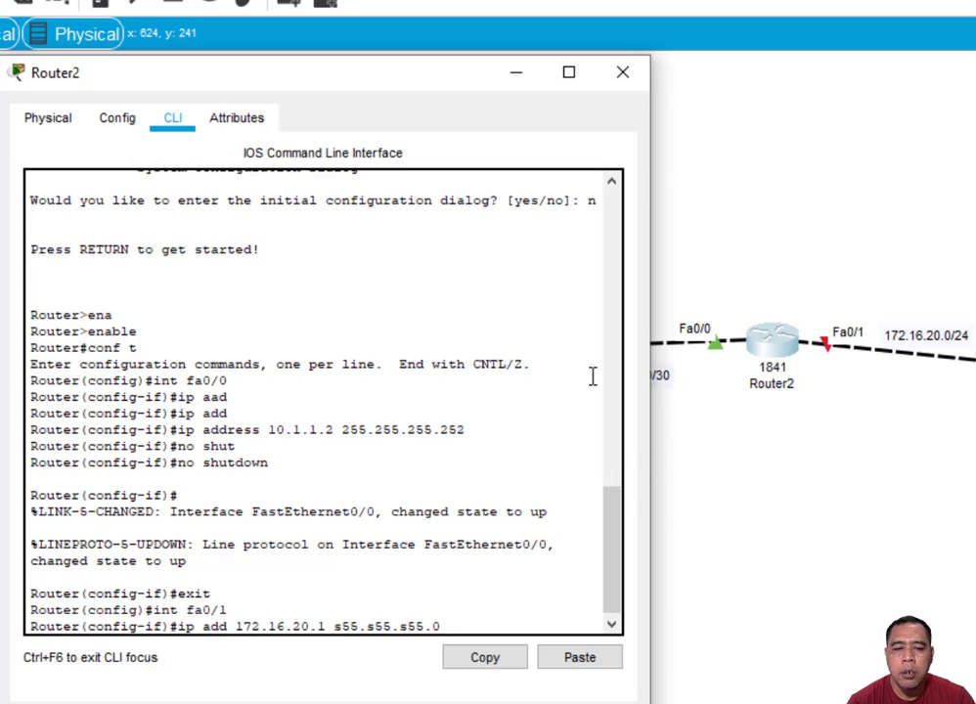
- Correct the mistyped octets so the subnet mask reads 255.255.255.0, and run the ip add command
{"action": "key", "text": "Left"}
{"action": "key", "text": "Left"}
{"action": "key", "text": "Left"}
{"action": "key", "text": "Left"}
{"action": "key", "text": "Left"}
{"action": "key", "text": "Left"}
{"action": "key", "text": "Left"}
{"action": "key", "text": "Left"}
{"action": "key", "text": "Left"}
{"action": "key", "text": "Left"}
{"action": "key", "text": "Left"}
{"action": "key", "text": "Left"}
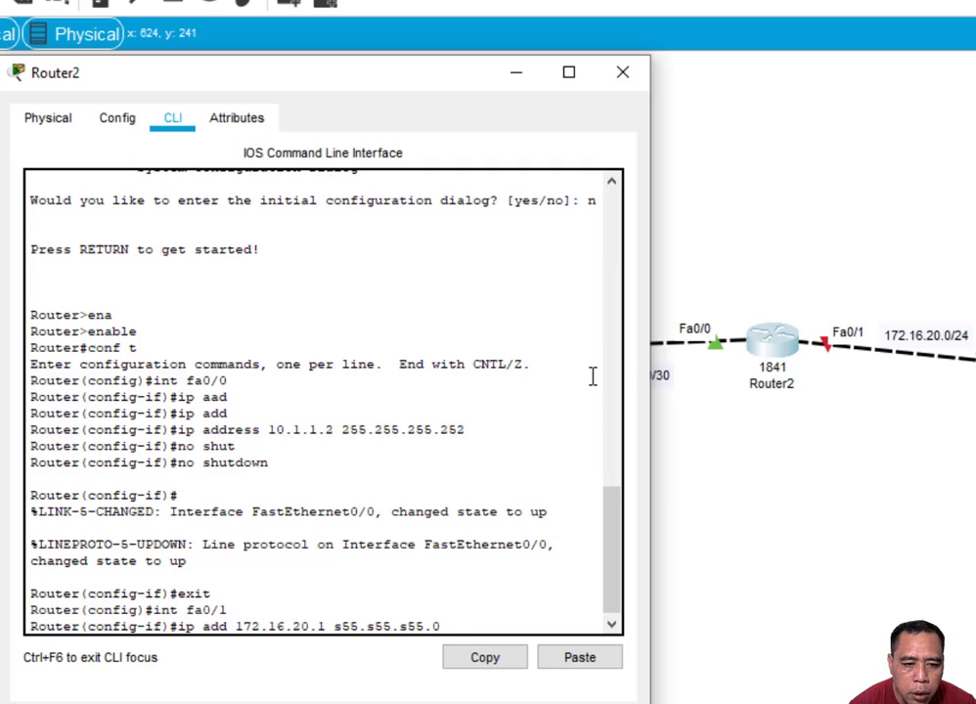
{"action": "key", "text": "BackSpace"}
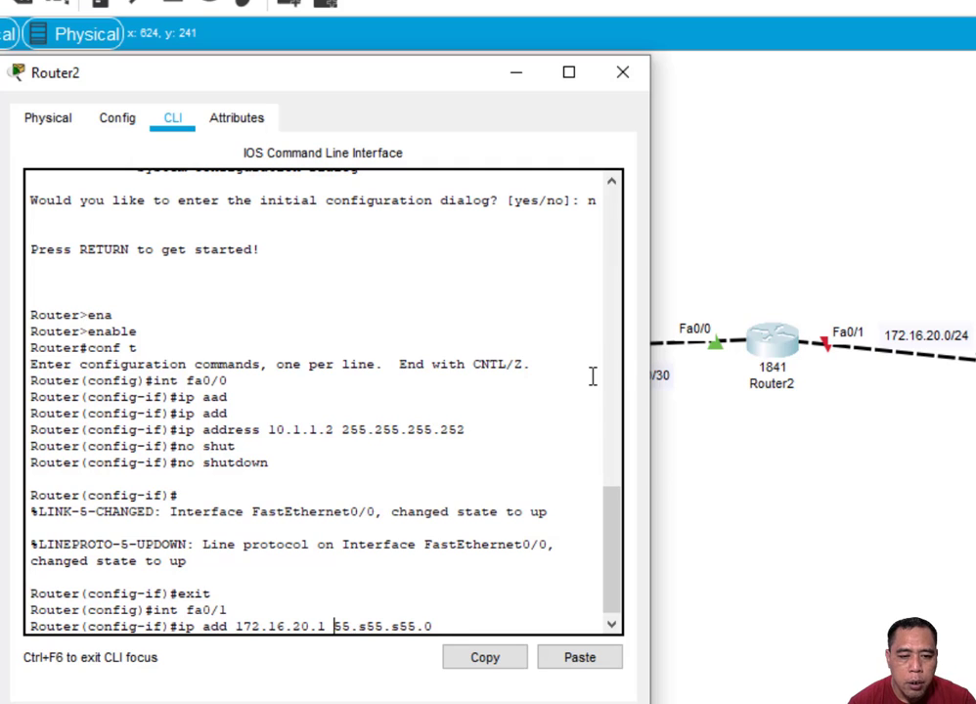
{"action": "type", "text": "2"}
{"action": "key", "text": "Right"}
{"action": "key", "text": "Right"}
{"action": "key", "text": "Right"}
{"action": "key", "text": "Right"}
{"action": "key", "text": "BackSpace"}
{"action": "type", "text": "2"}
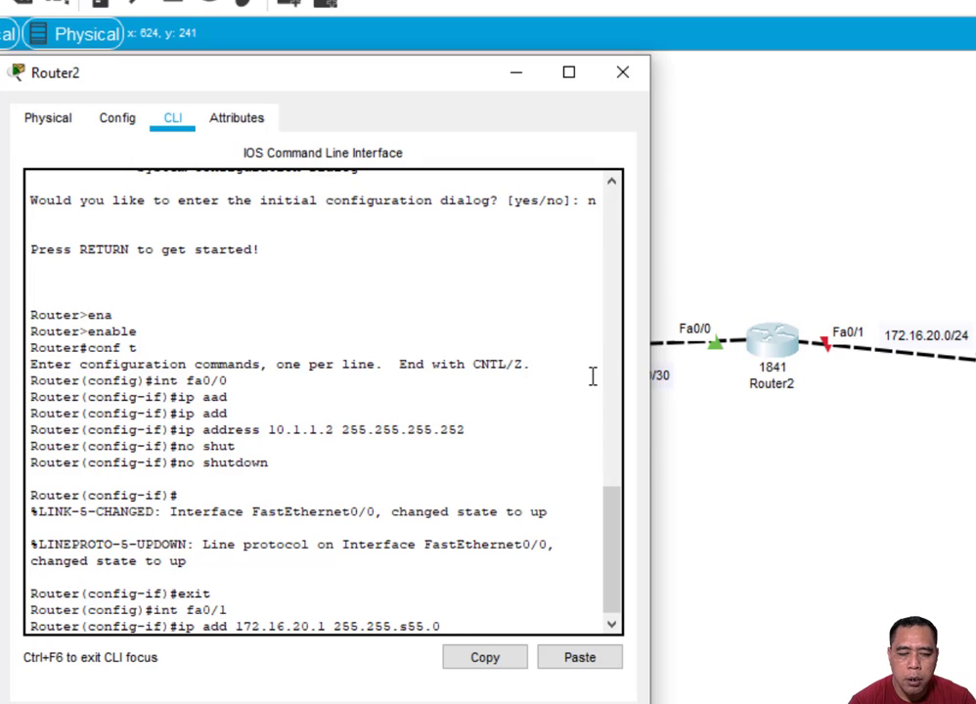
{"action": "key", "text": "Right"}
{"action": "key", "text": "Right"}
{"action": "key", "text": "Right"}
{"action": "key", "text": "Right"}
{"action": "key", "text": "BackSpace"}
{"action": "type", "text": "2"}
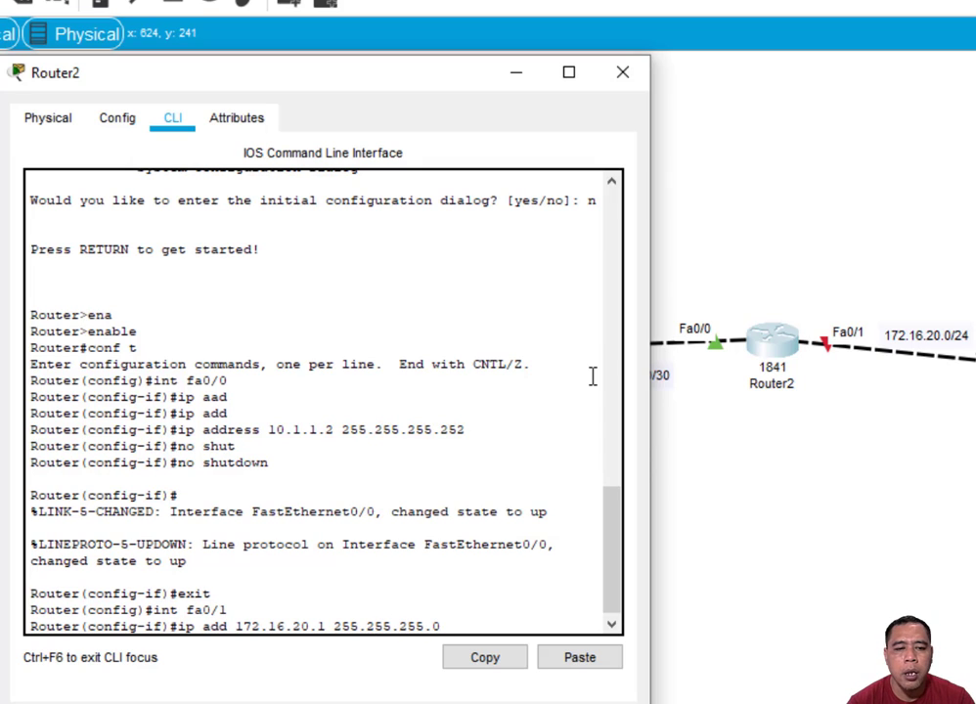
{"action": "key", "text": "Return"}
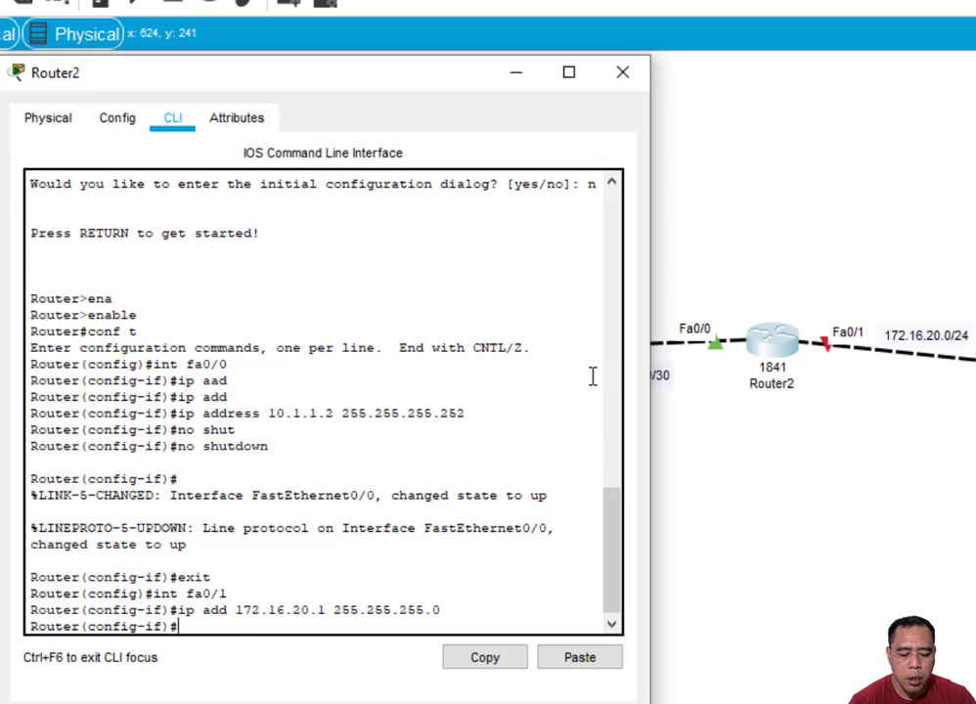
- Enable Router2's fa0/1 interface with no shutdown and close the router's window
{"action": "type", "text": "nos"}
{"action": "key", "text": "BackSpace"}
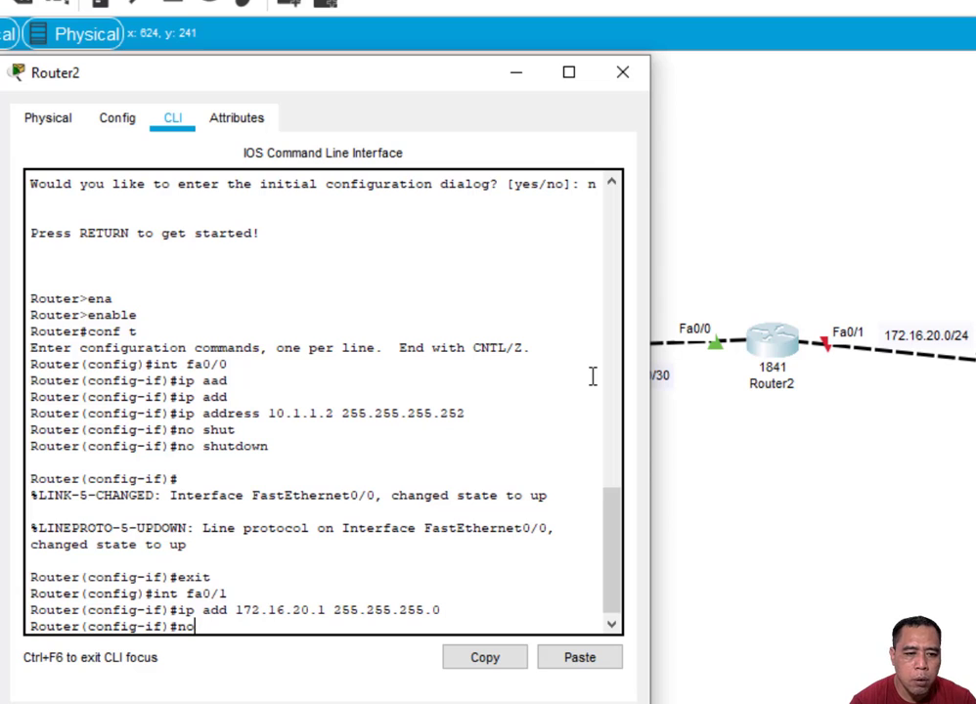
{"action": "type", "text": "shu"}
{"action": "key", "text": "Tab"}
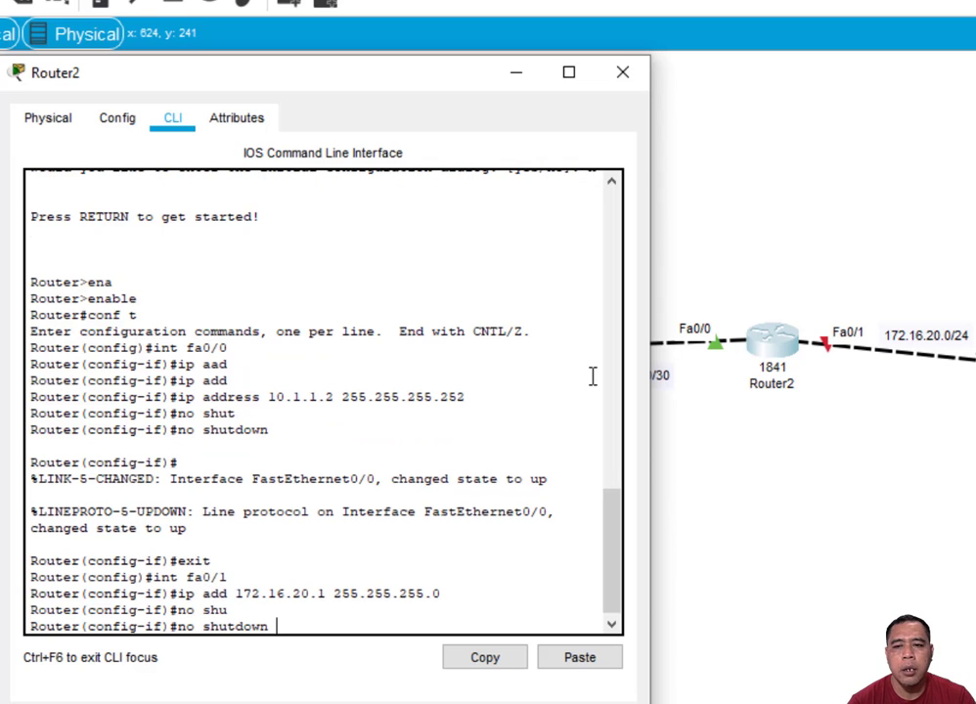
{"action": "key", "text": "Return"}
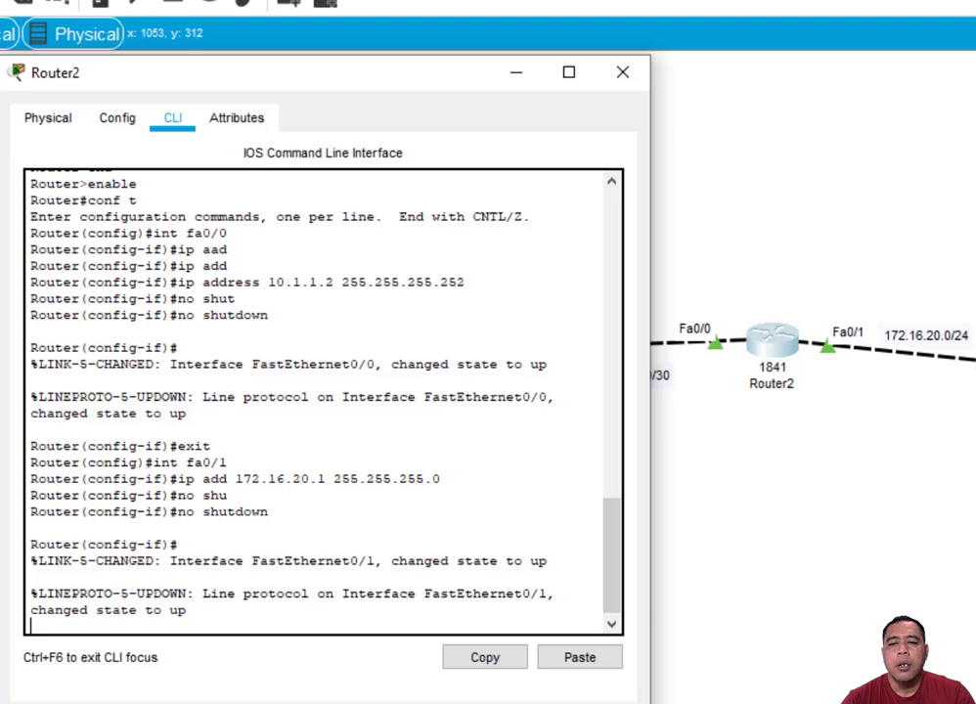
{"action": "left_click", "coordinate": [623, 73]}
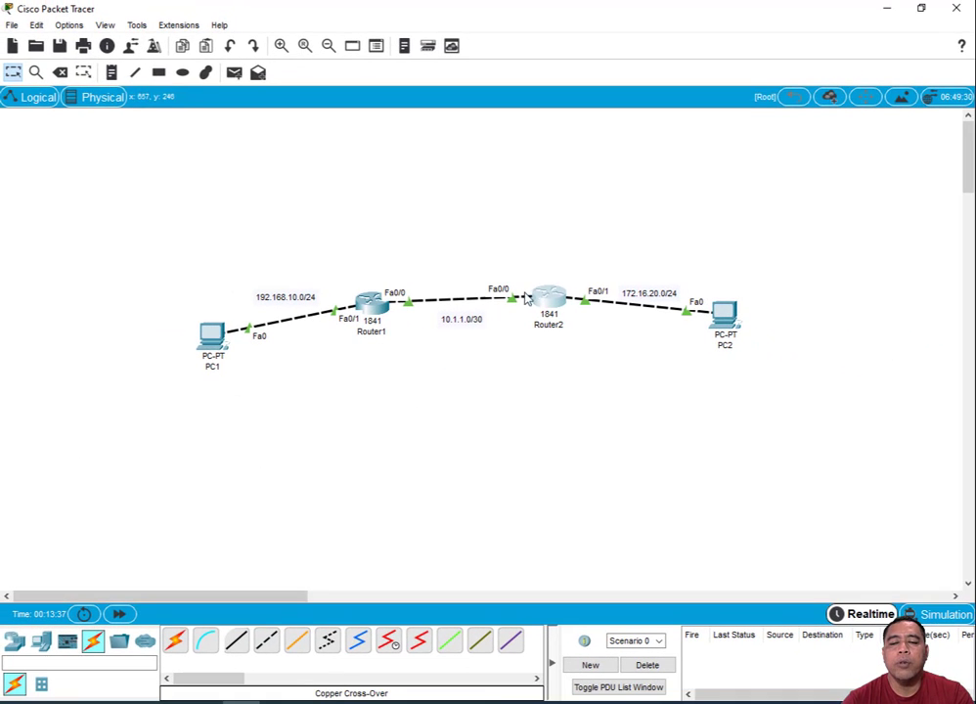
- Move the 10.1.1.0/30 label slightly closer to the link between Router1 and Router2
{"action": "left_click", "coordinate": [458, 327]}
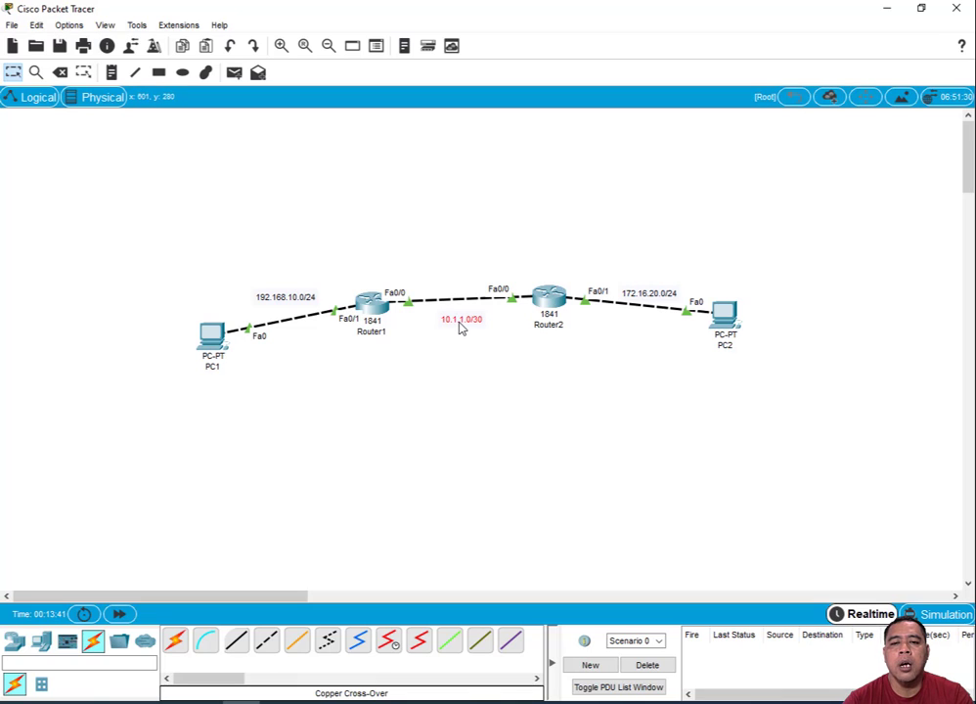
{"action": "left_click_drag", "start_coordinate": [460, 329], "coordinate": [462, 323]}
{"action": "left_click", "coordinate": [510, 410]}
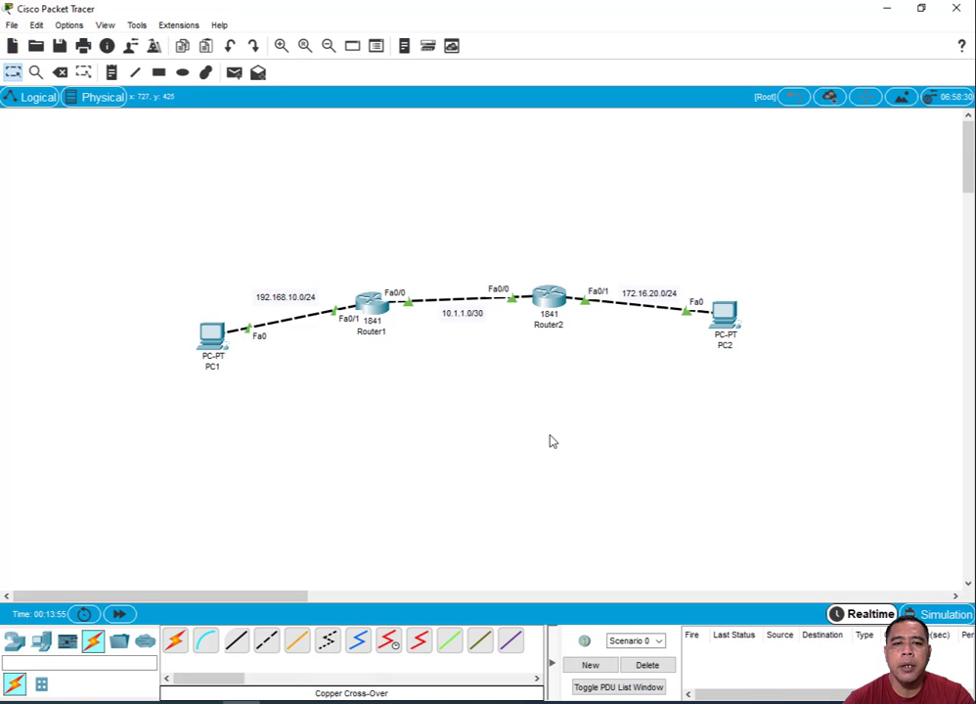
- Ping PC2 at 172.16.20.2 twice from PC1's command prompt, with PC2 kept visible beside the window
{"action": "left_click", "coordinate": [210, 343]}
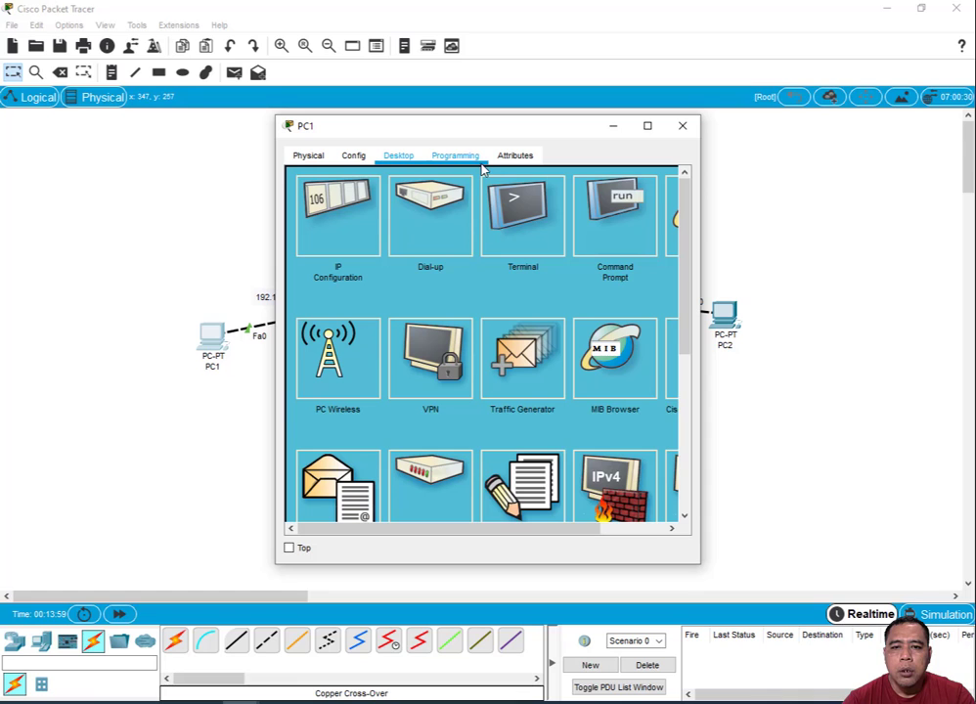
{"action": "left_click", "coordinate": [615, 226]}
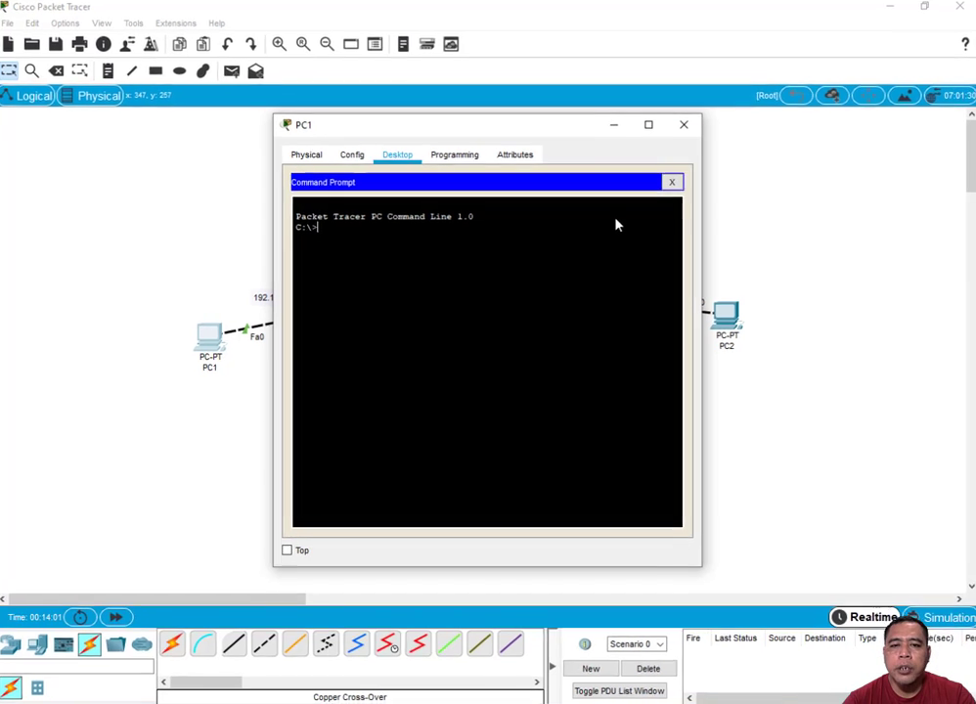
{"action": "type", "text": "ping"}
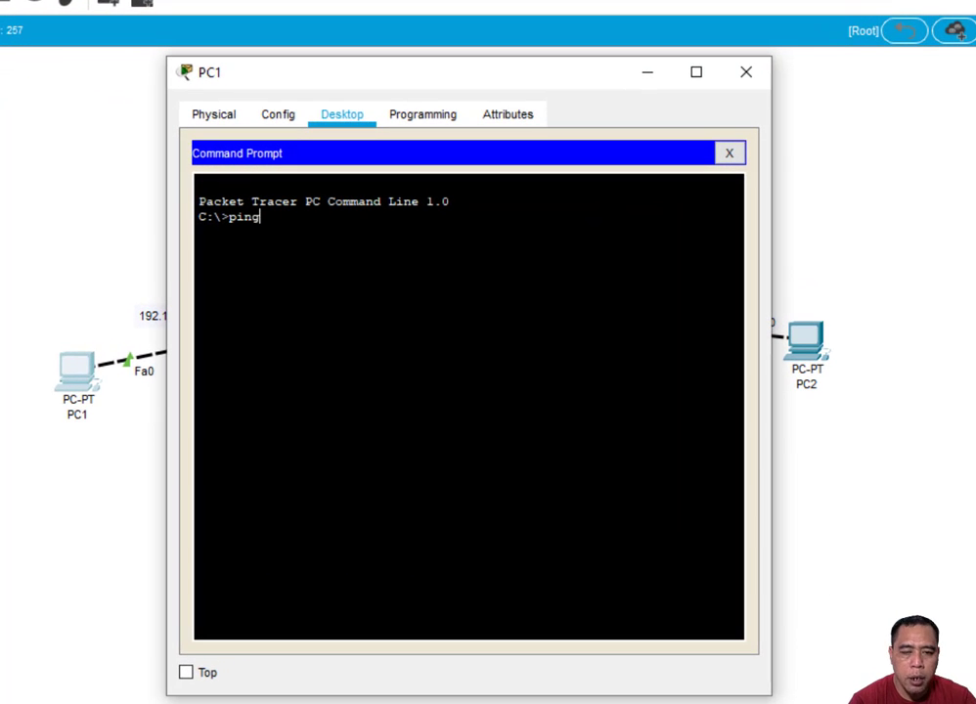
{"action": "left_click_drag", "start_coordinate": [537, 80], "coordinate": [348, 87]}
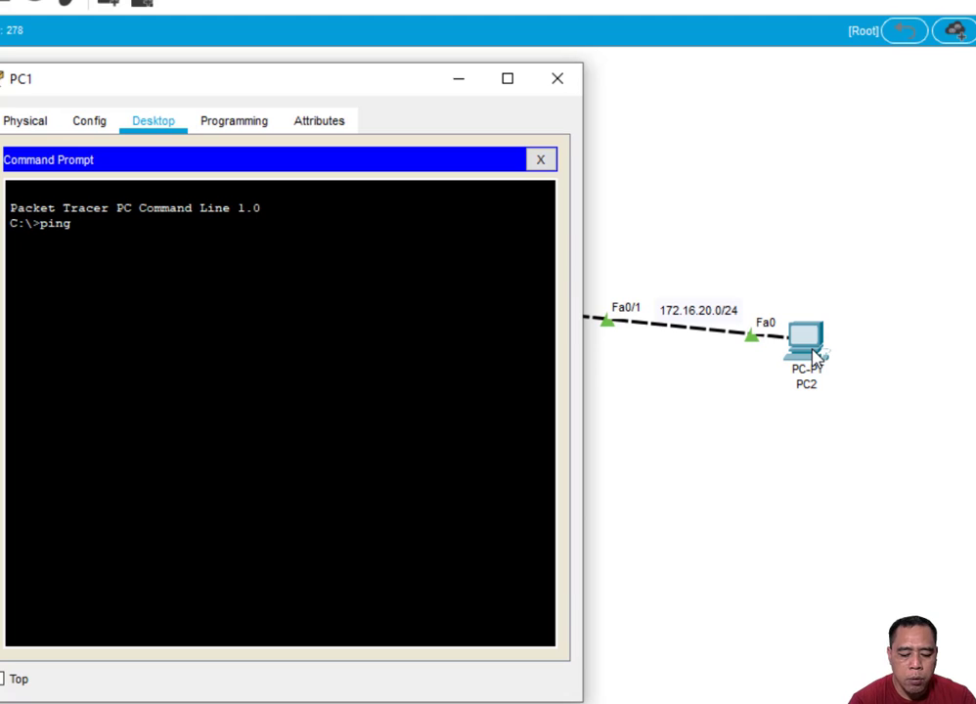
{"action": "type", "text": "172.16"}
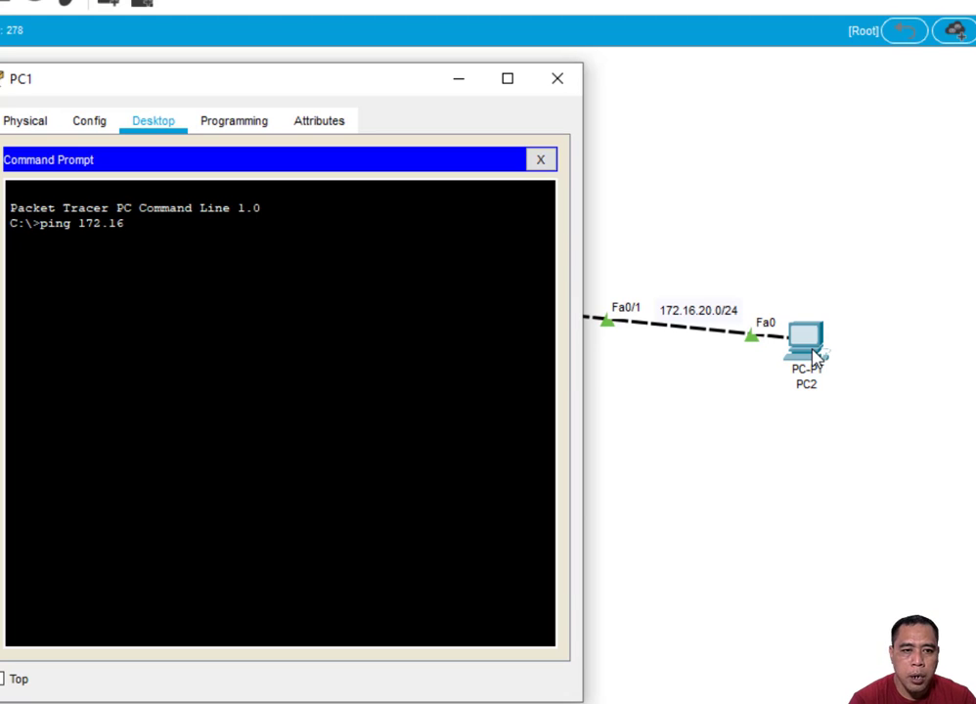
{"action": "type", "text": ".20"}
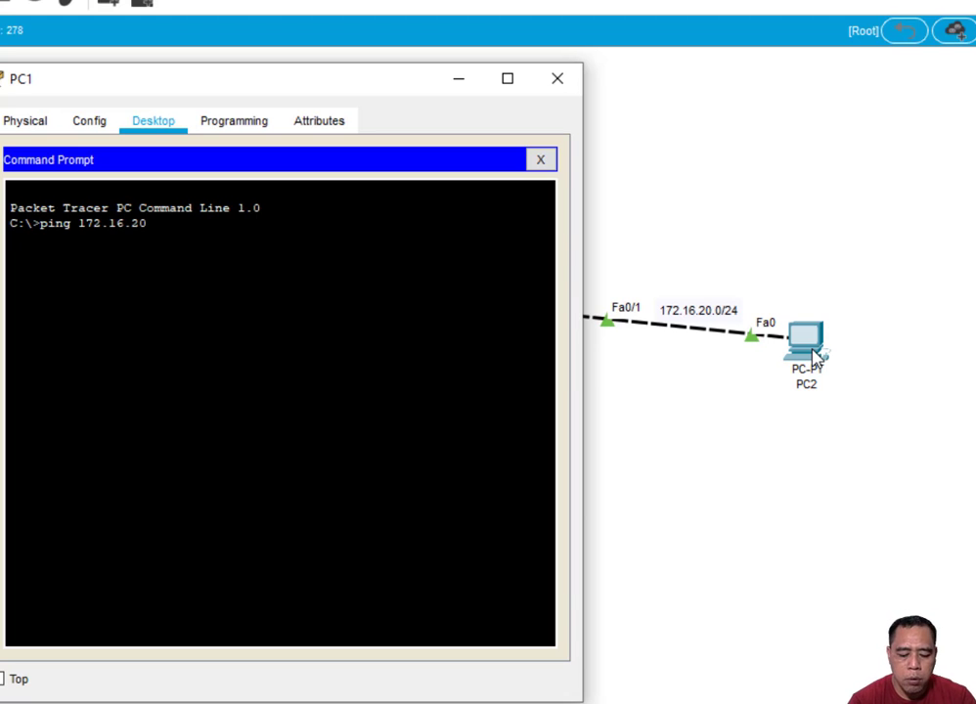
{"action": "type", "text": ".2"}
{"action": "key", "text": "Return"}
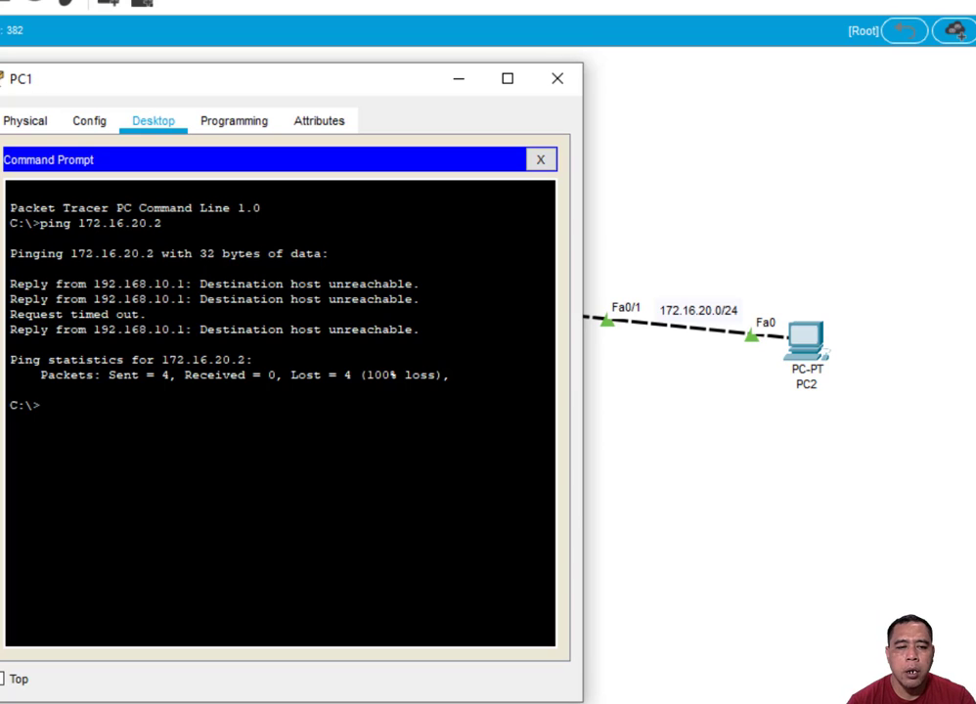
{"action": "key", "text": "Up"}
{"action": "key", "text": "Return"}
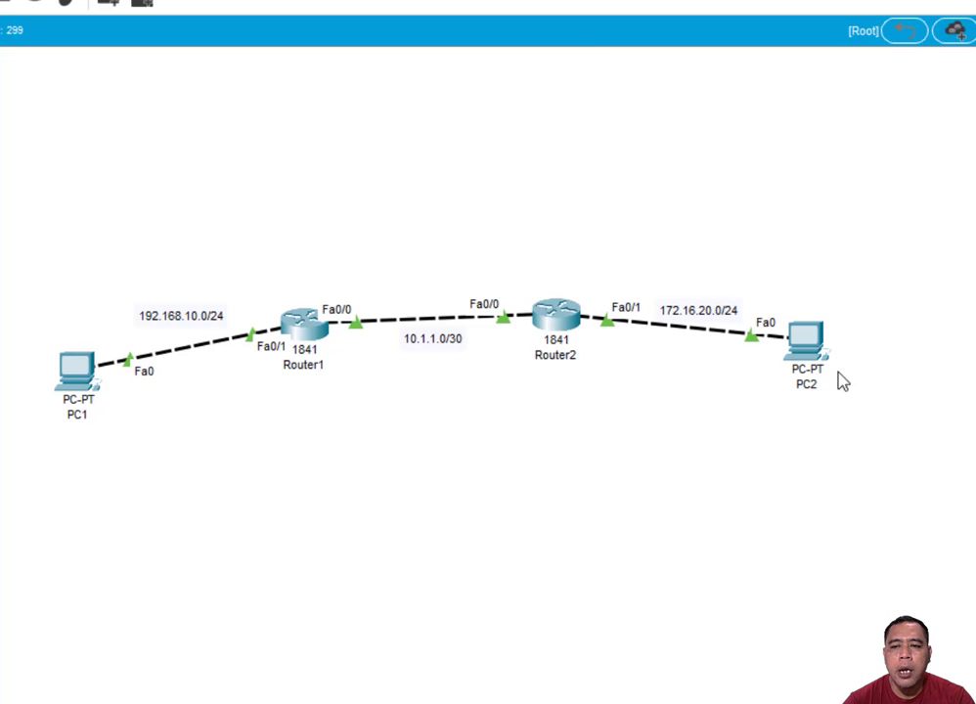
- Check PC2's IPv4 address, subnet mask and default gateway in its IP configuration, and close its window
{"action": "left_click", "coordinate": [806, 350]}
{"action": "left_click", "coordinate": [309, 208]}
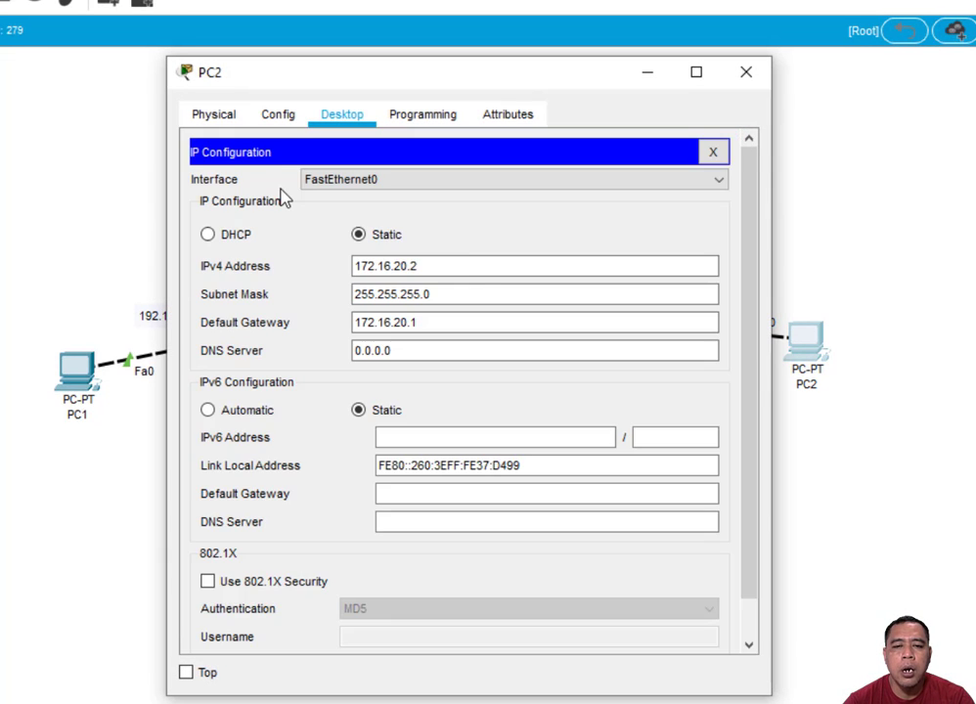
{"action": "left_click", "coordinate": [364, 293]}
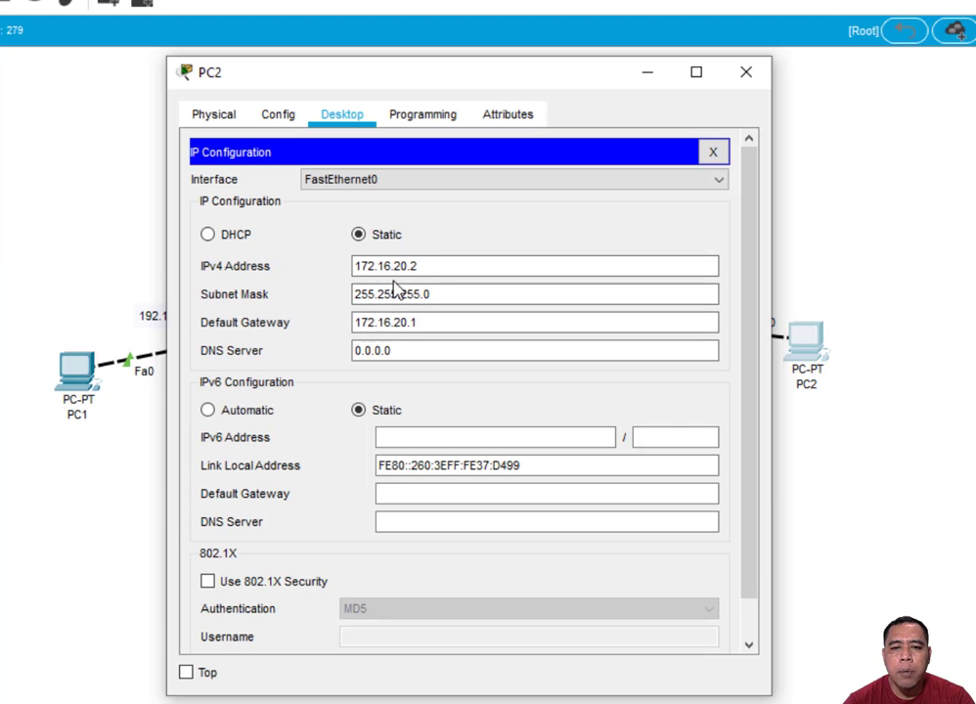
{"action": "left_click", "coordinate": [746, 71]}
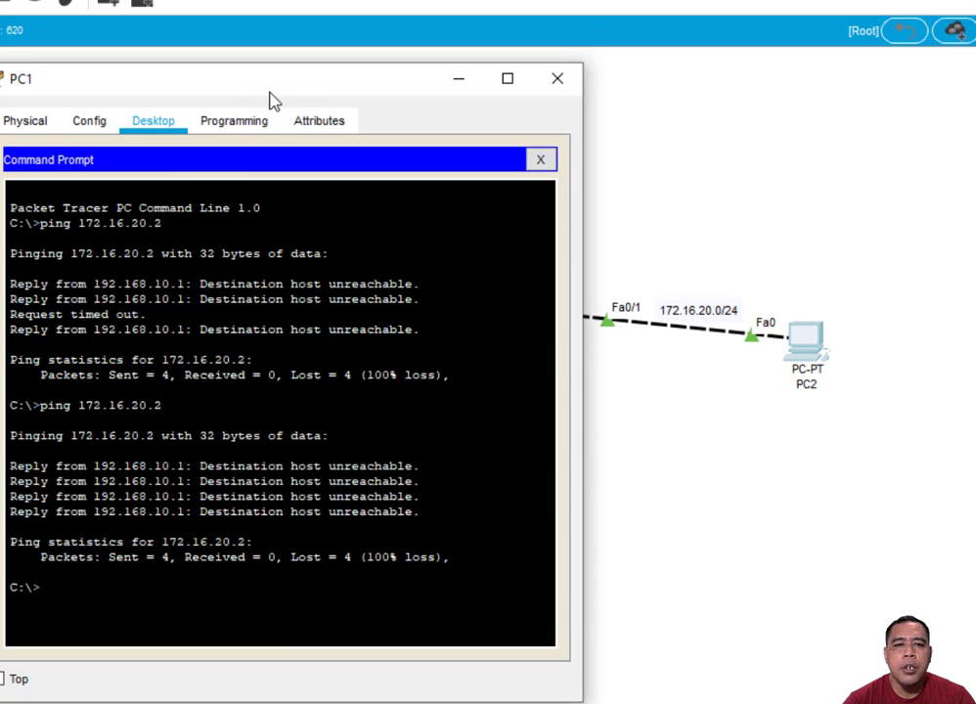
- Close PC1's window to clear the topology and shift Router1 slightly on the workspace
{"action": "left_click_drag", "start_coordinate": [272, 98], "coordinate": [297, 360]}
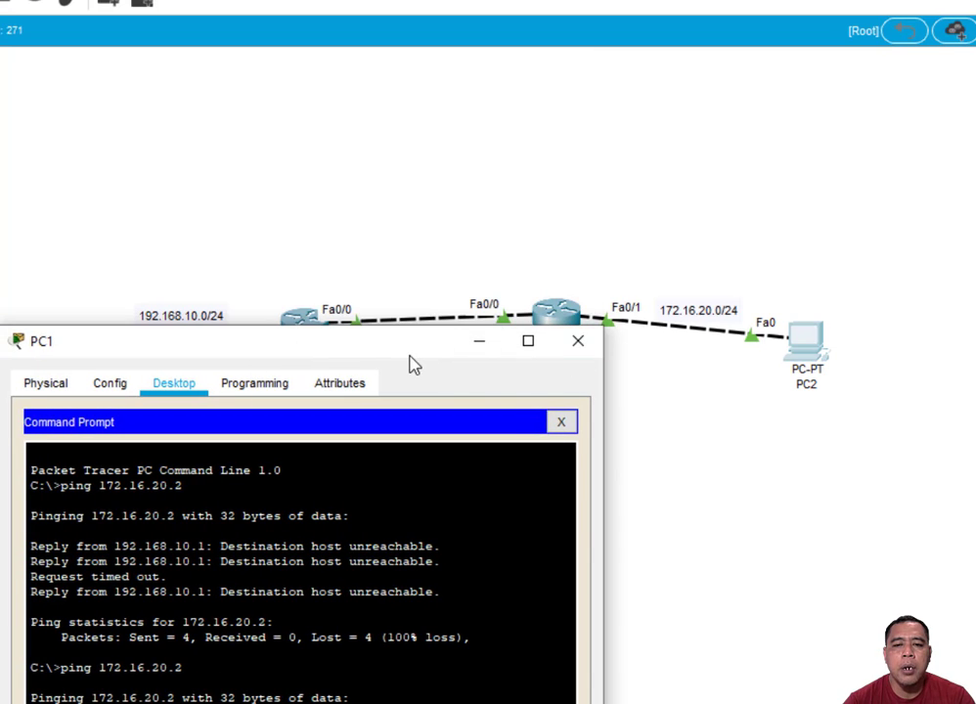
{"action": "left_click_drag", "start_coordinate": [410, 354], "coordinate": [389, 176]}
{"action": "left_click", "coordinate": [557, 166]}
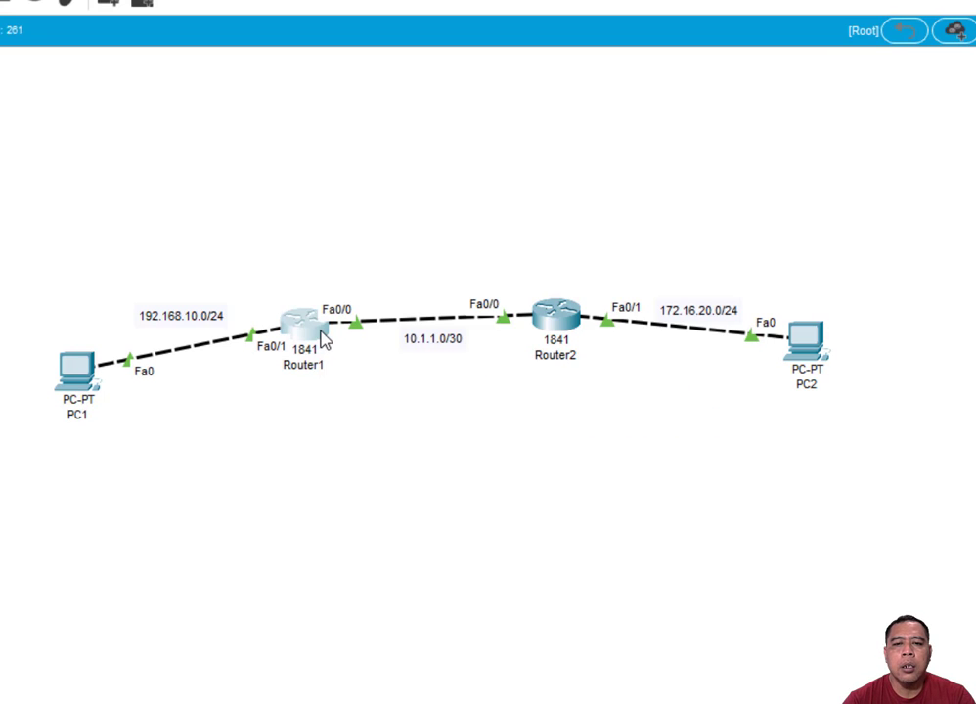
{"action": "left_click_drag", "start_coordinate": [323, 338], "coordinate": [326, 332]}
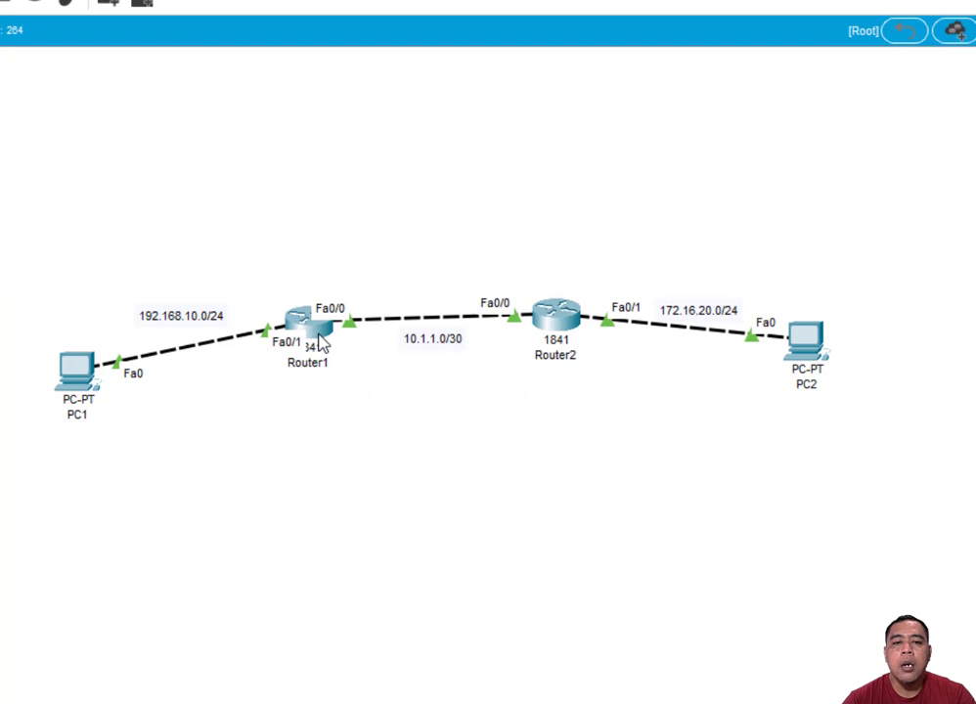
- Place a text note above Router1 and begin its static route command with #ip route 172.16.20.0
{"action": "mouse_move", "coordinate": [321, 343]}
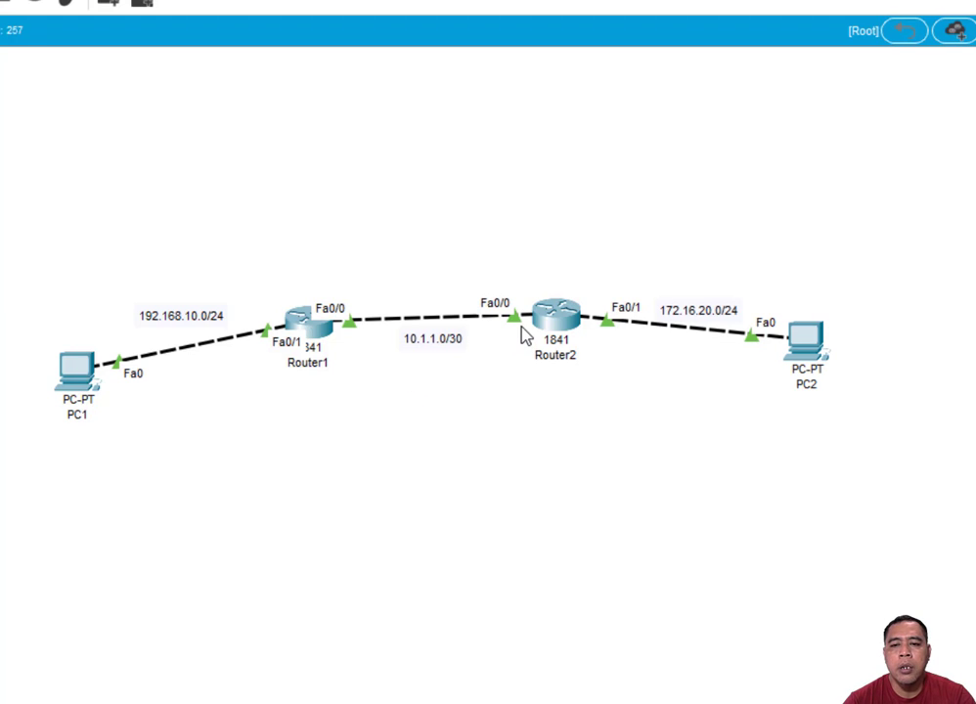
{"action": "mouse_move", "coordinate": [550, 338]}
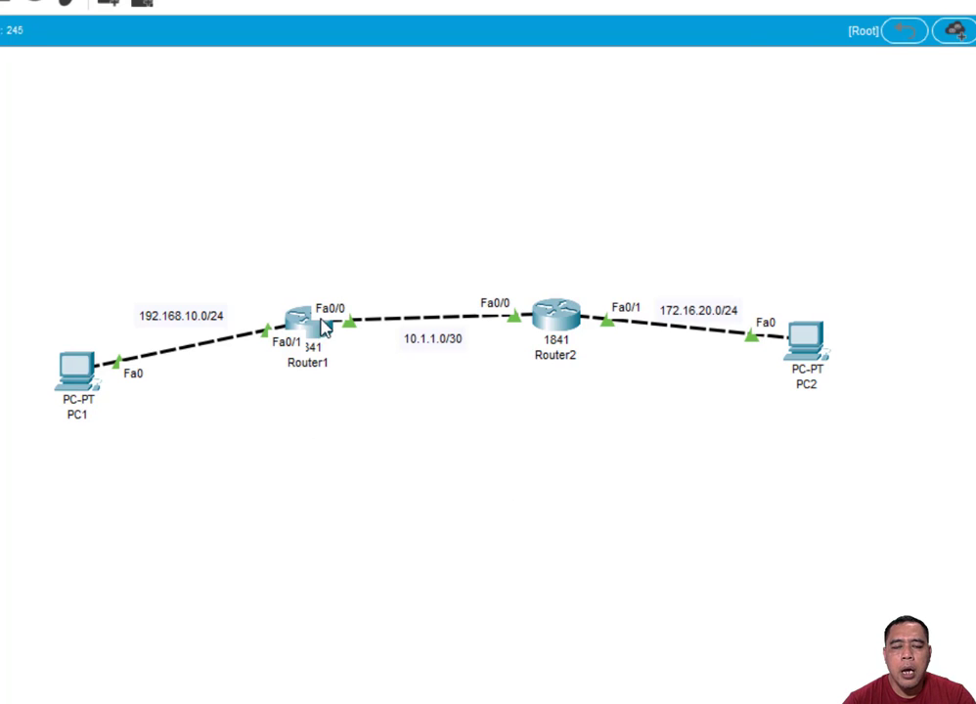
{"action": "mouse_move", "coordinate": [315, 338]}
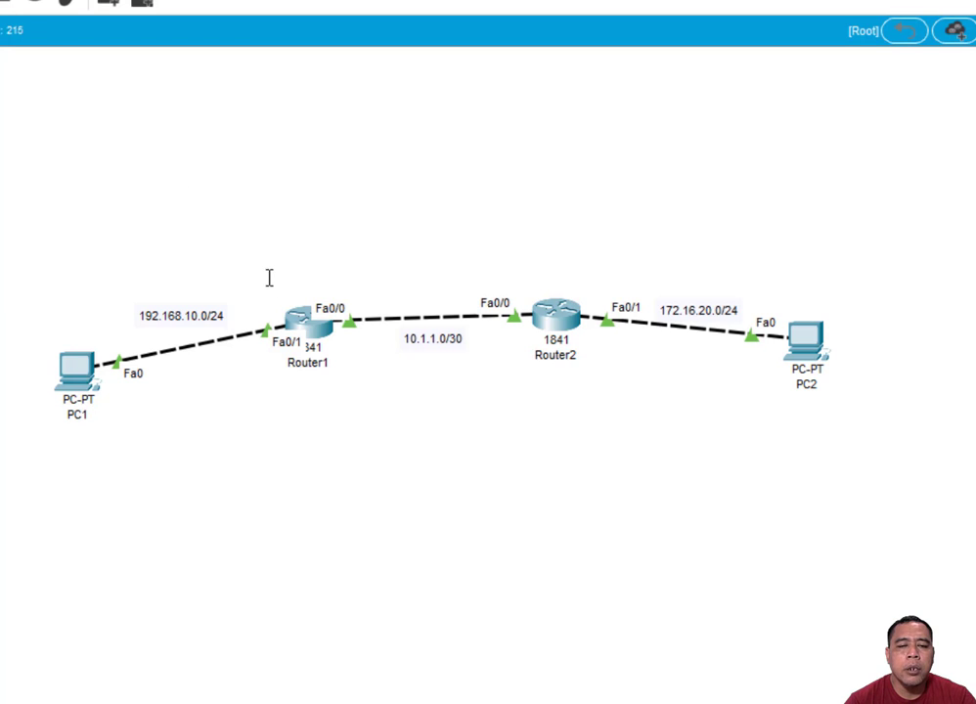
{"action": "left_click", "coordinate": [266, 246]}
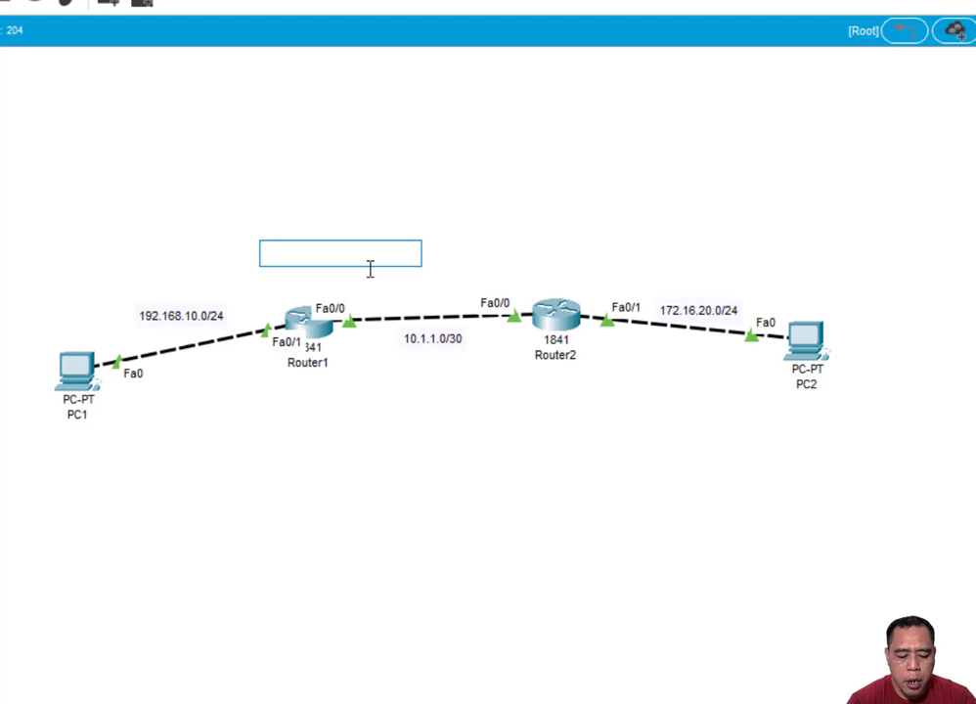
{"action": "type", "text": "#"}
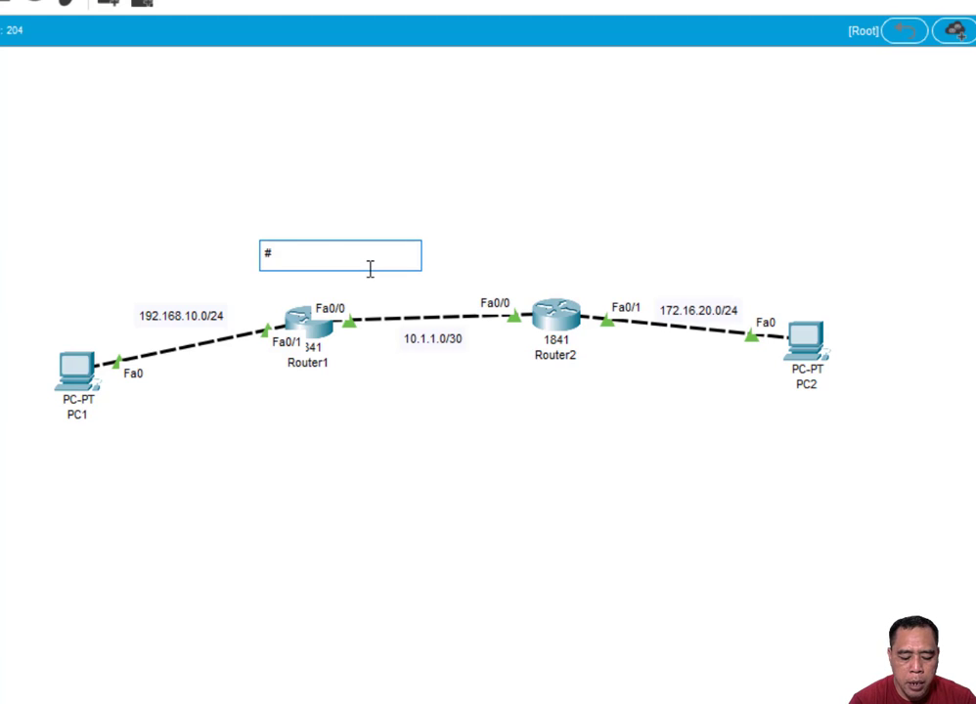
{"action": "type", "text": "ip "}
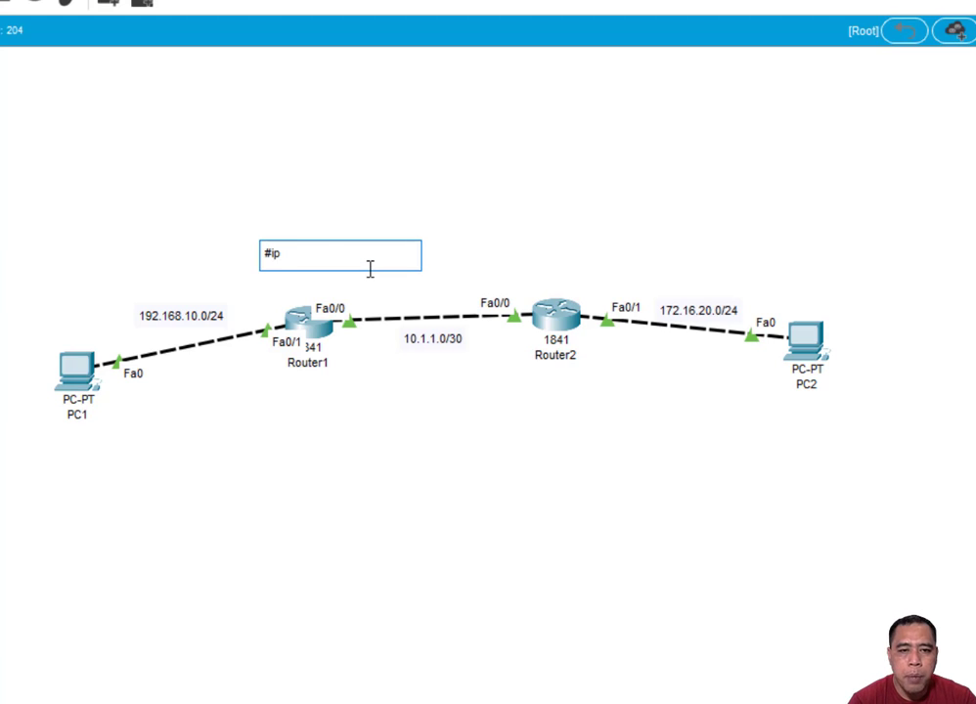
{"action": "type", "text": "route"}
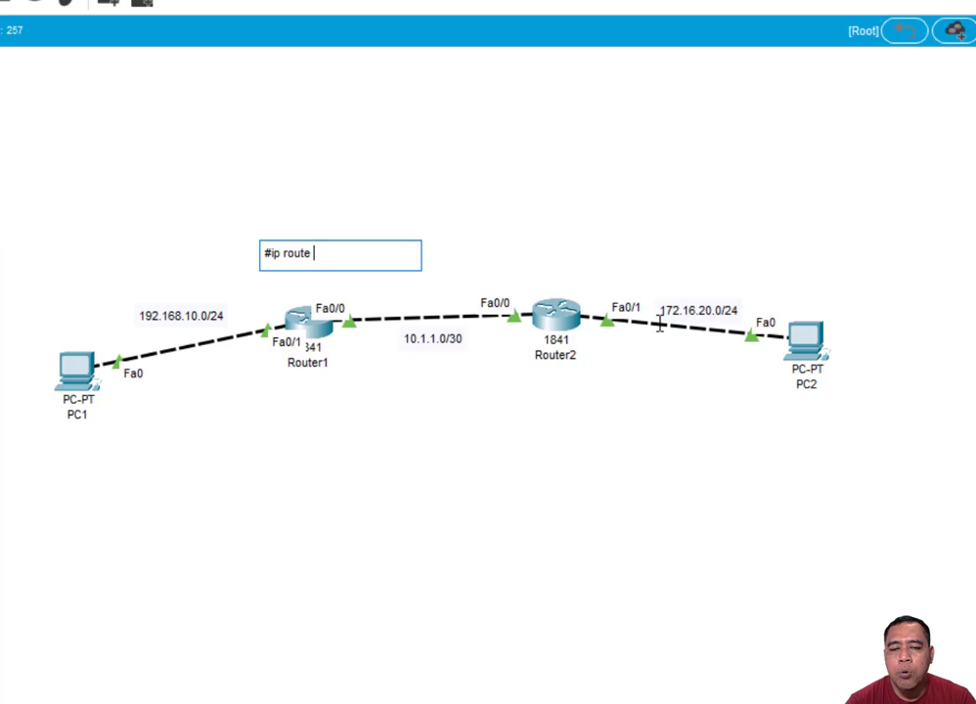
{"action": "type", "text": "172"}
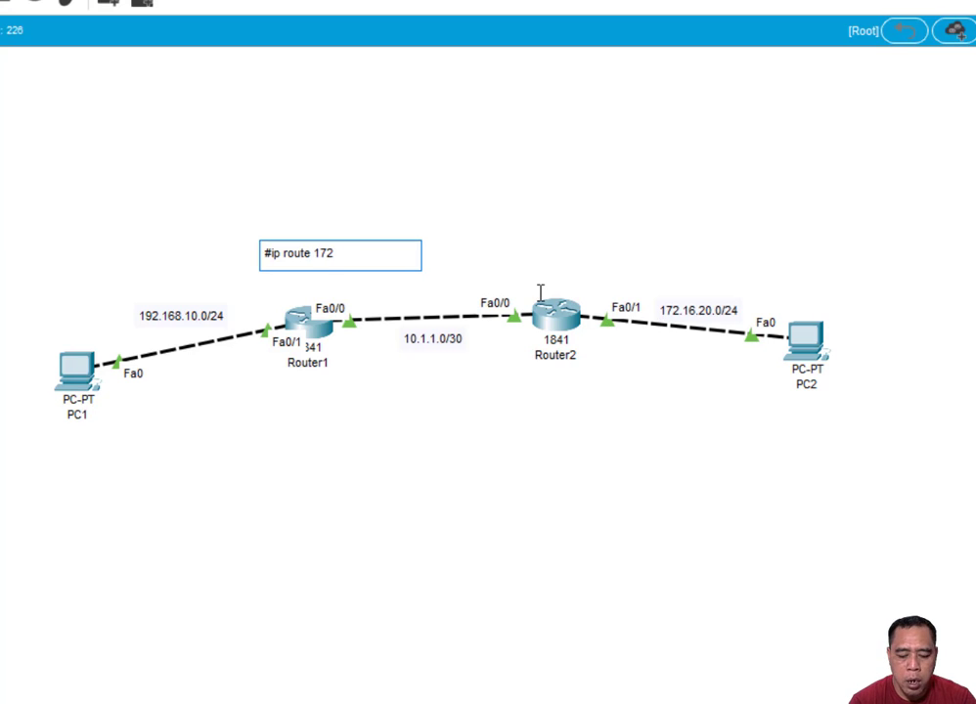
{"action": "type", "text": ".16"}
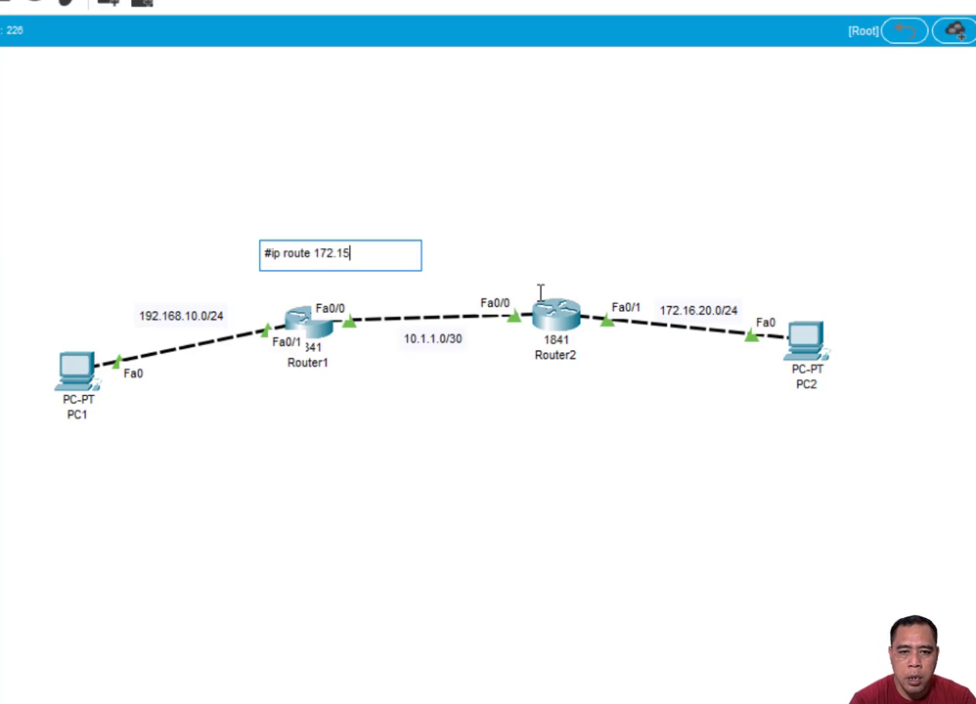
{"action": "key", "text": "BackSpace"}
{"action": "type", "text": "6"}
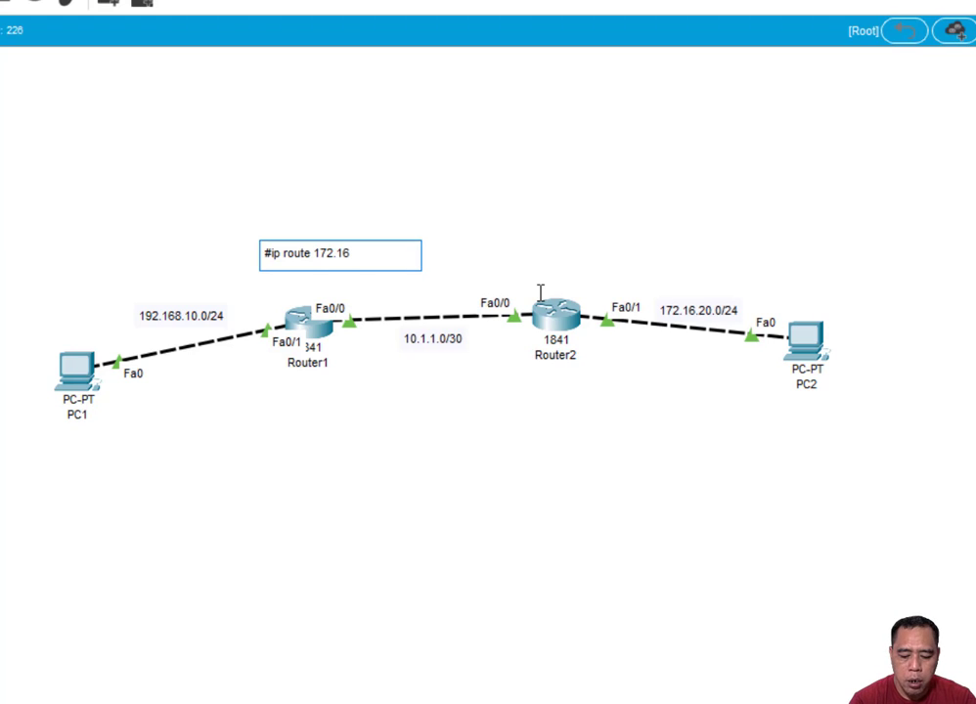
{"action": "type", "text": "."}
{"action": "type", "text": "2"}
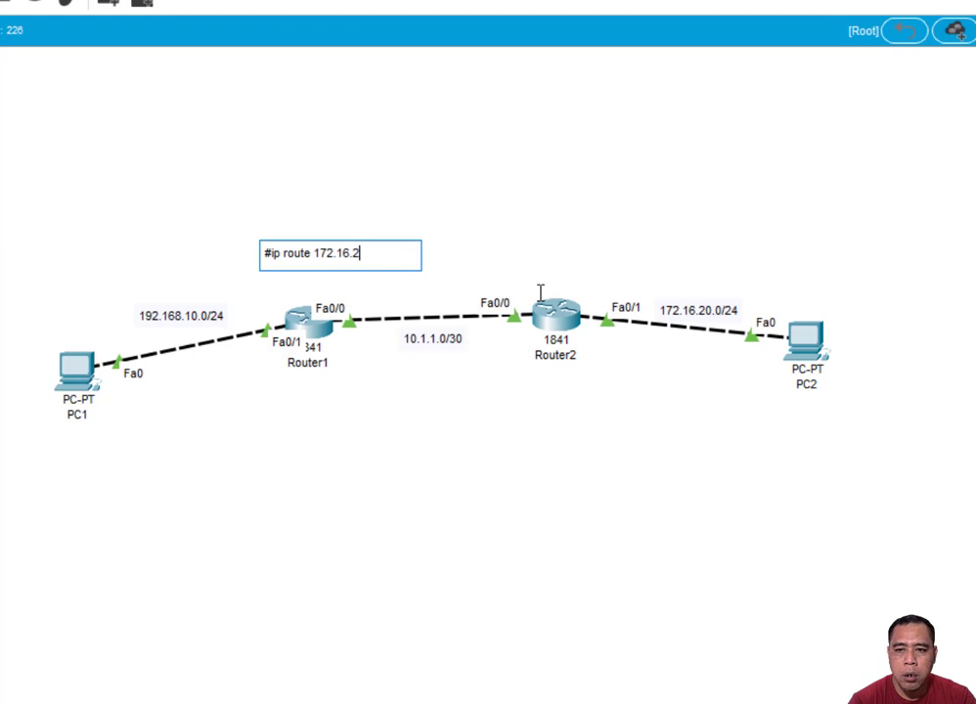
{"action": "type", "text": "0.0"}
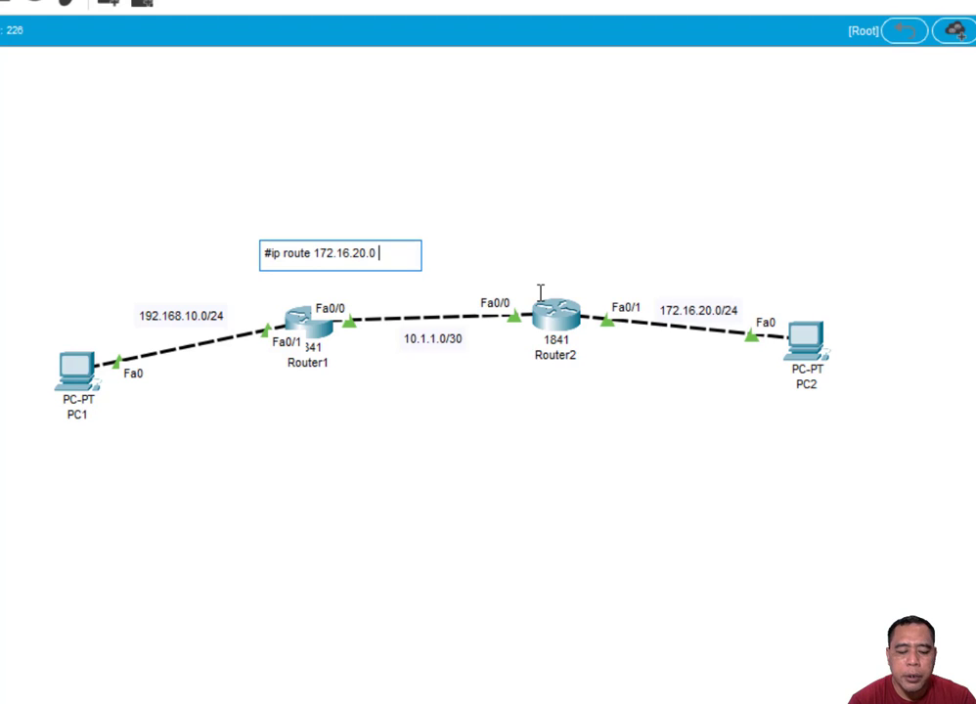
- Complete the route note above Router1 with subnet mask 255.255.255.0 and next hop 10.1.1.2
{"action": "type", "text": "255.2"}
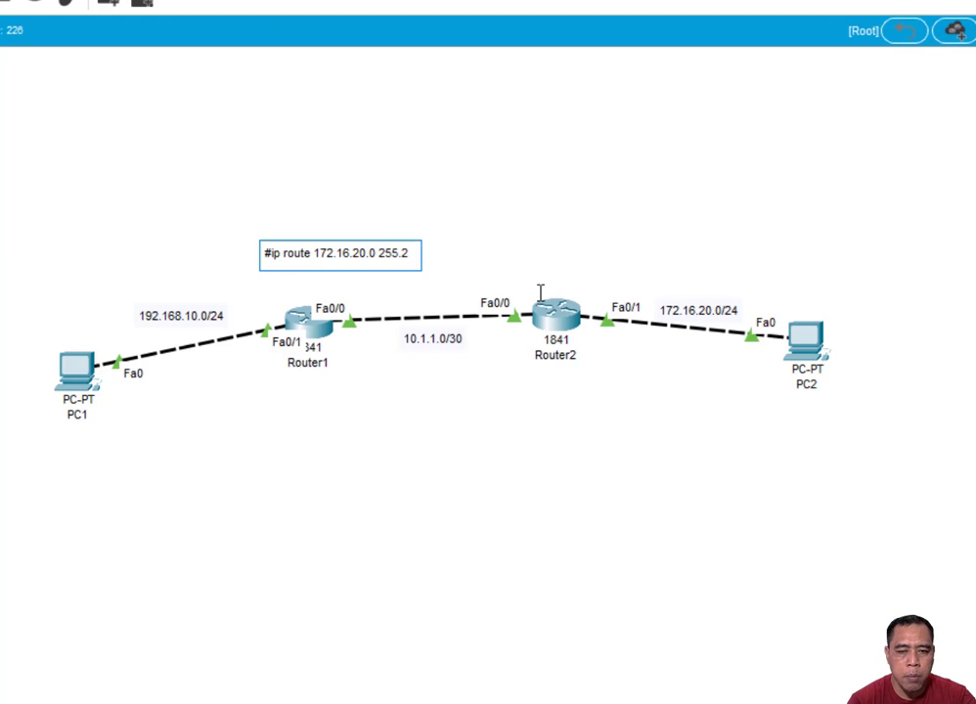
{"action": "type", "text": "55.26"}
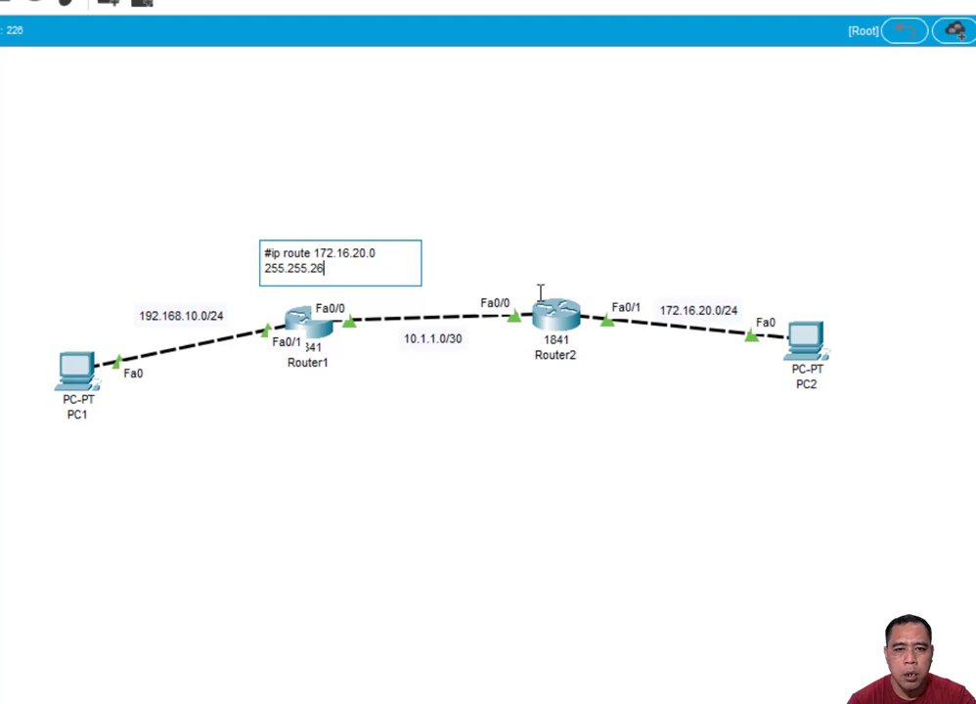
{"action": "key", "text": "BackSpace"}
{"action": "type", "text": "55.0"}
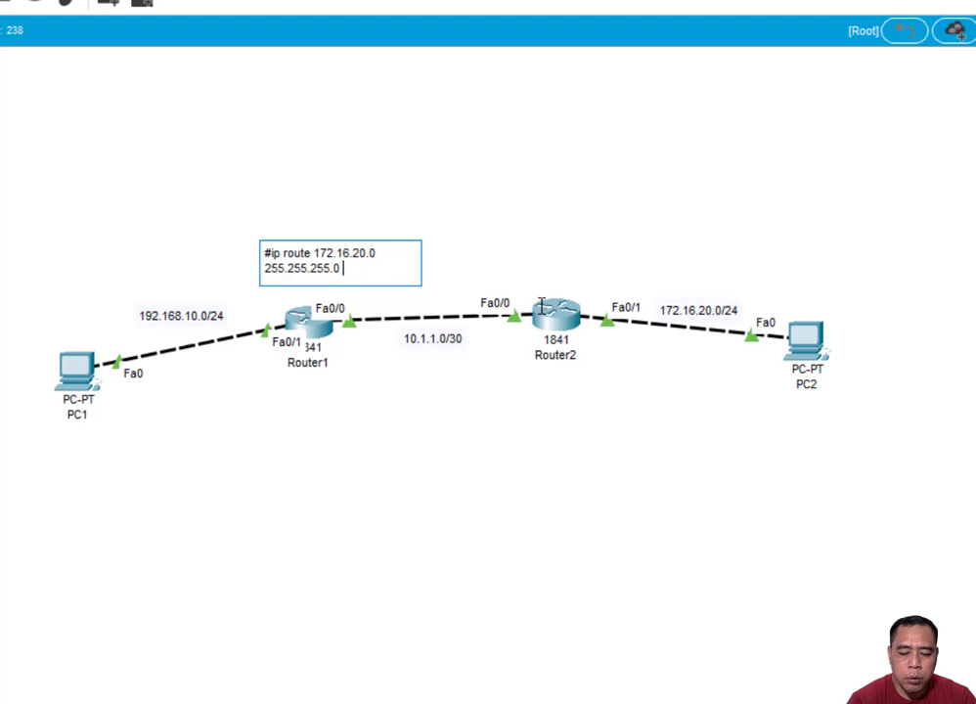
{"action": "type", "text": "10.1.1."}
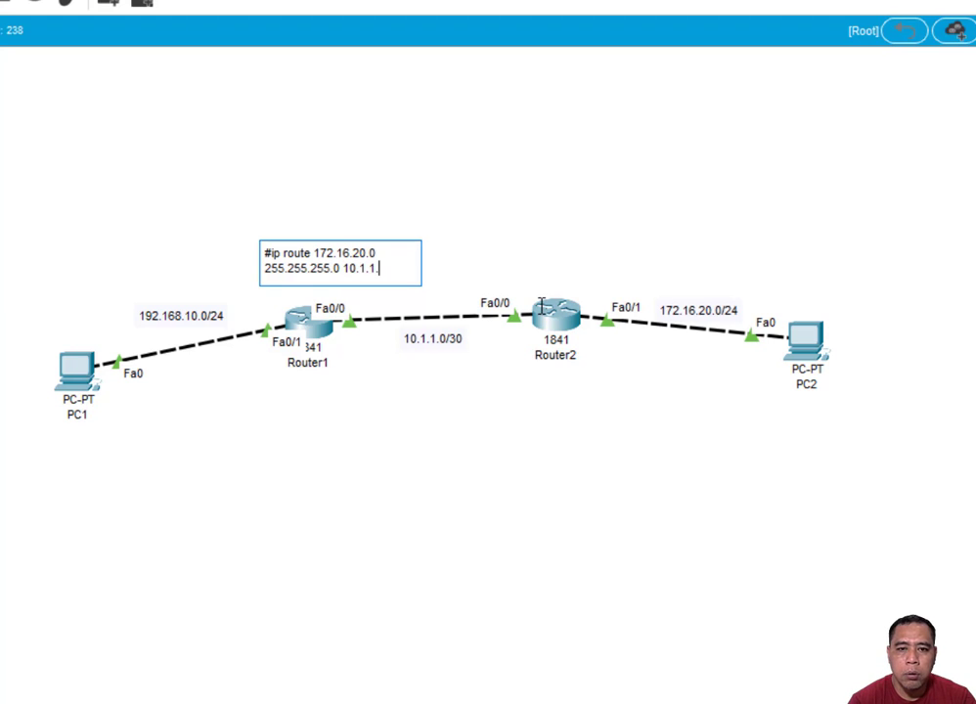
{"action": "type", "text": "2"}
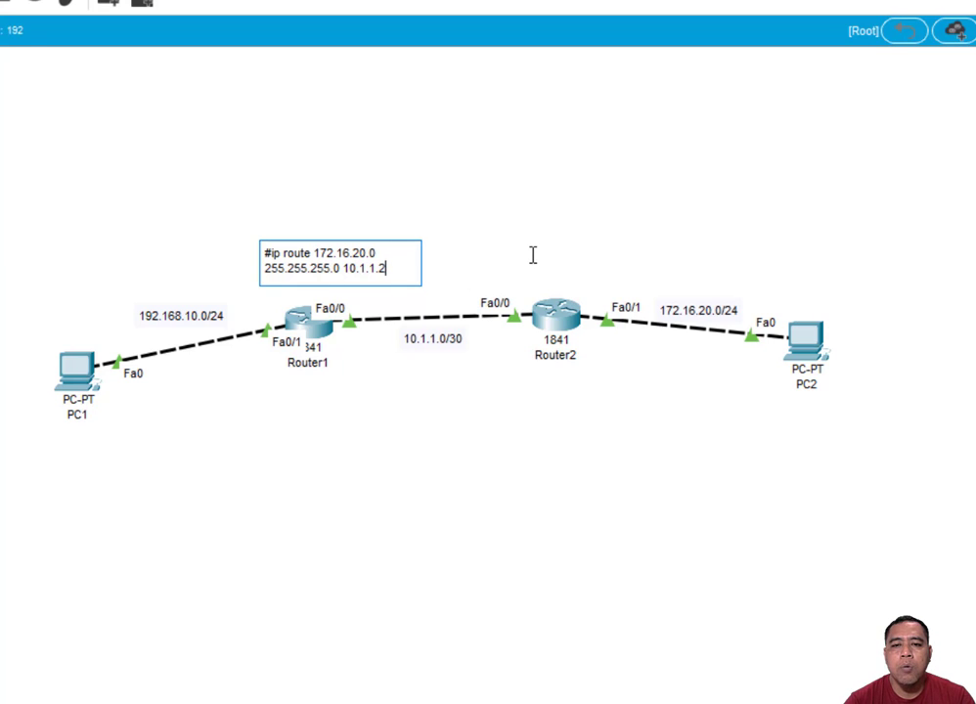
- Place a text note above Router2 and begin its static route command with #ip route
{"action": "left_click", "coordinate": [533, 255]}
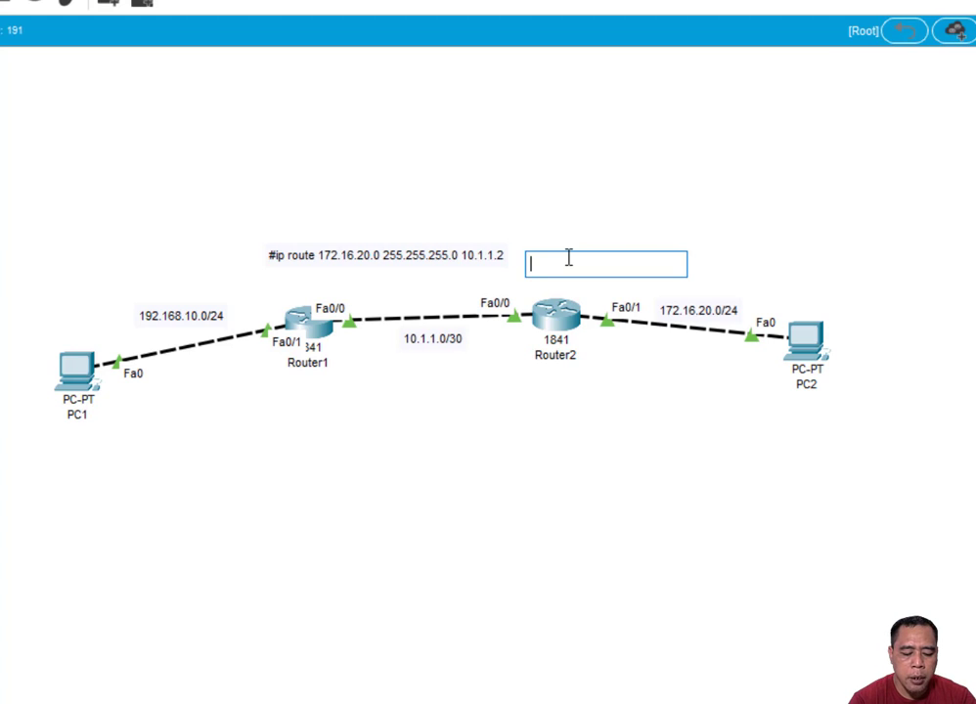
{"action": "type", "text": "#"}
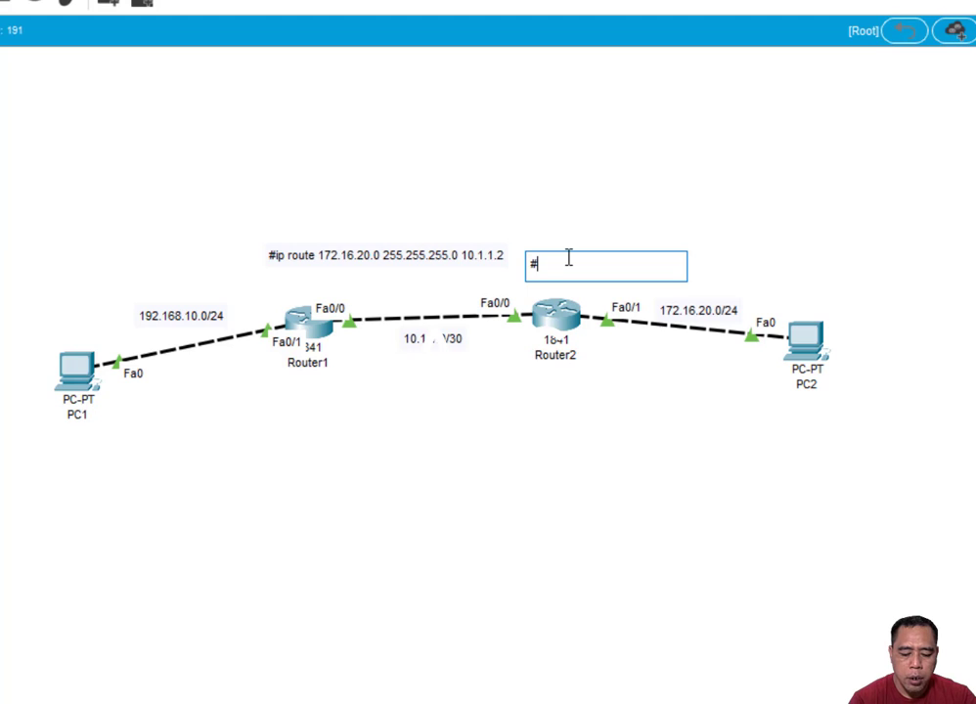
{"action": "type", "text": "iproute"}
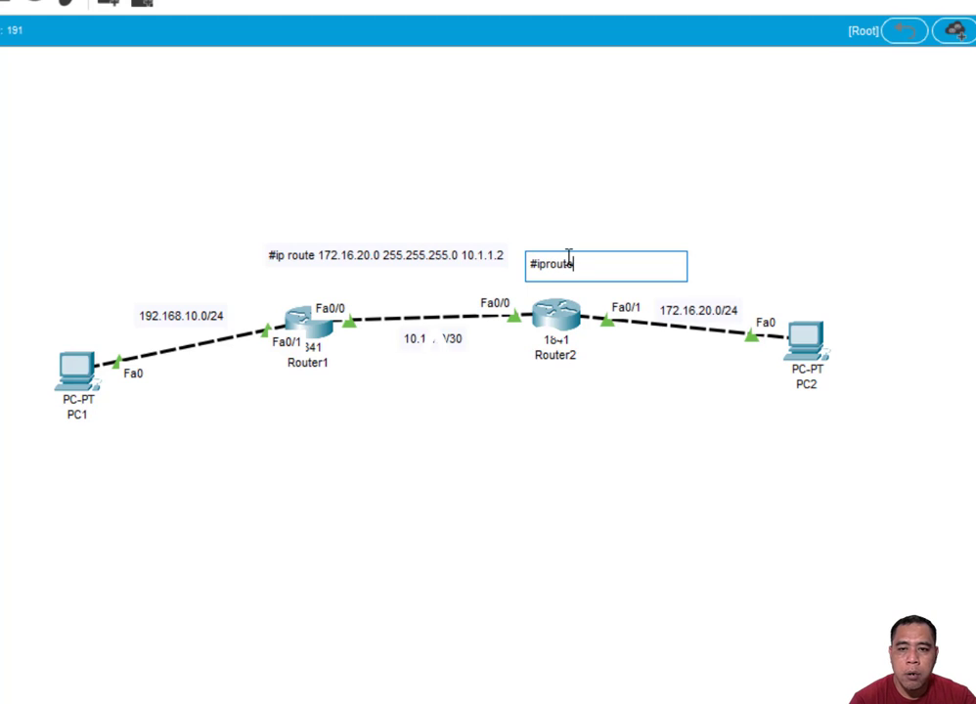
{"action": "key", "text": "Left"}
{"action": "key", "text": "Left"}
{"action": "key", "text": "Left"}
{"action": "key", "text": "Left"}
{"action": "key", "text": "Left"}
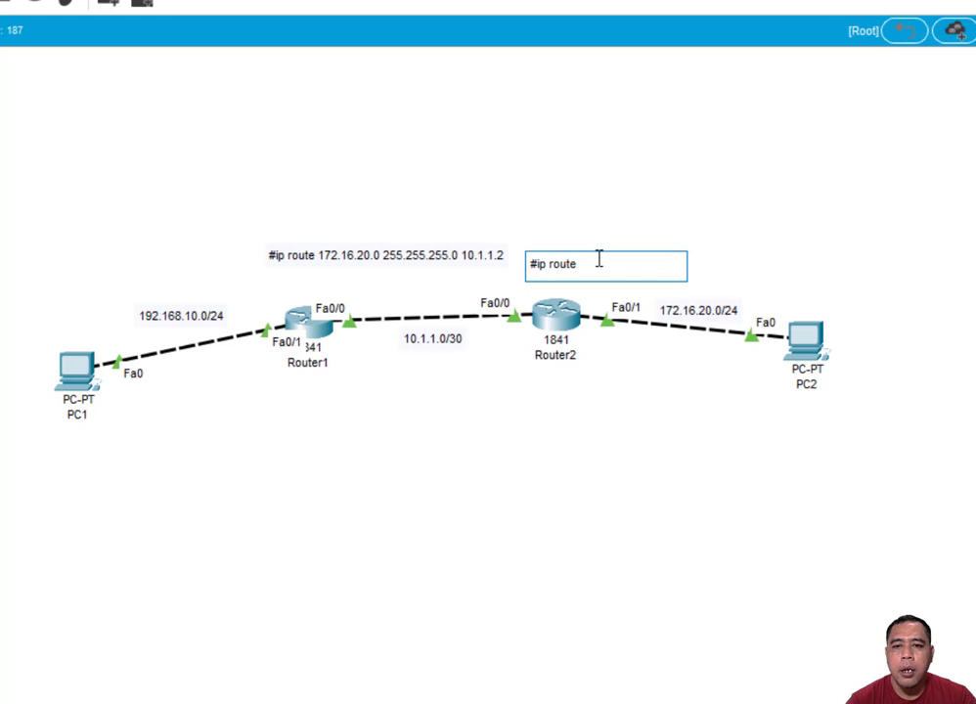
{"action": "left_click", "coordinate": [599, 264]}
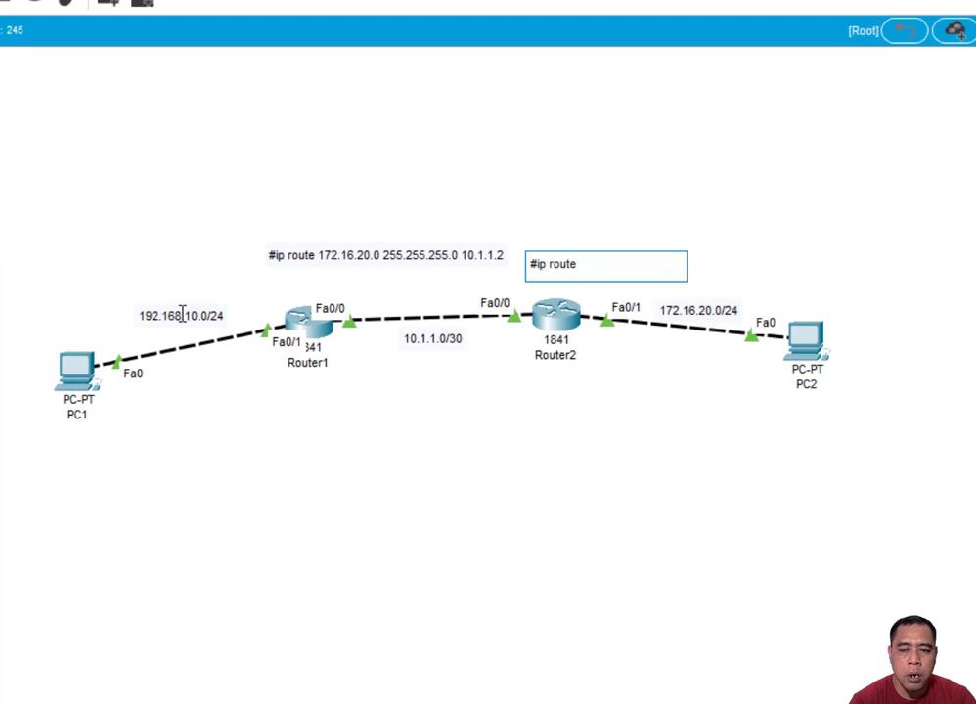
- Complete Router2's route note with network 192.168.10.0, mask 255.255.255.0 and next hop 10.1.1.1, and move it below the router
{"action": "type", "text": "192.1"}
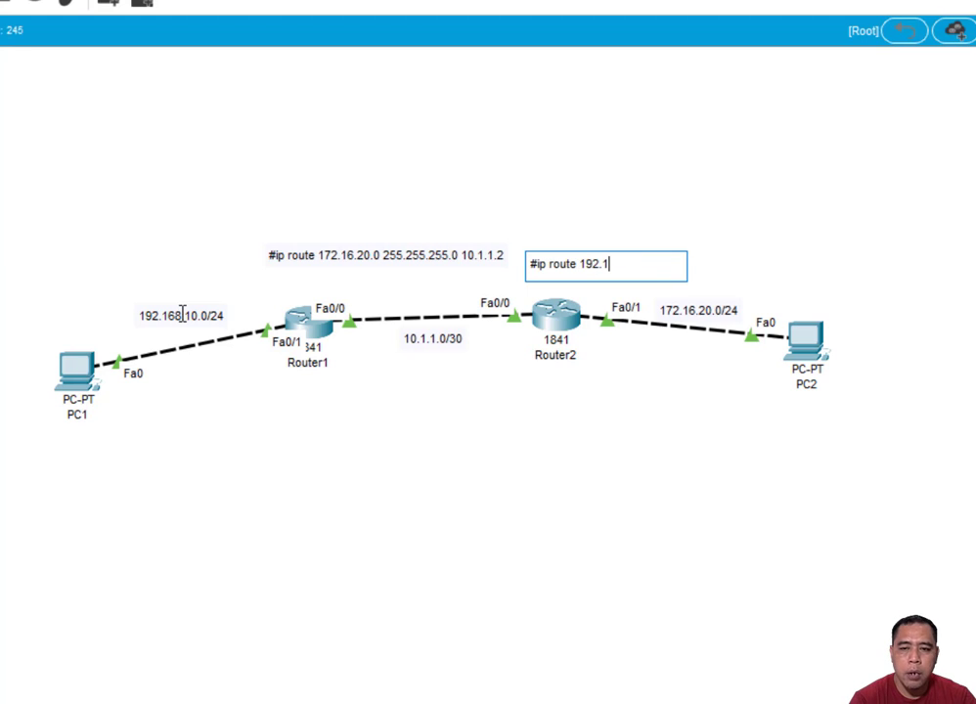
{"action": "type", "text": "68."}
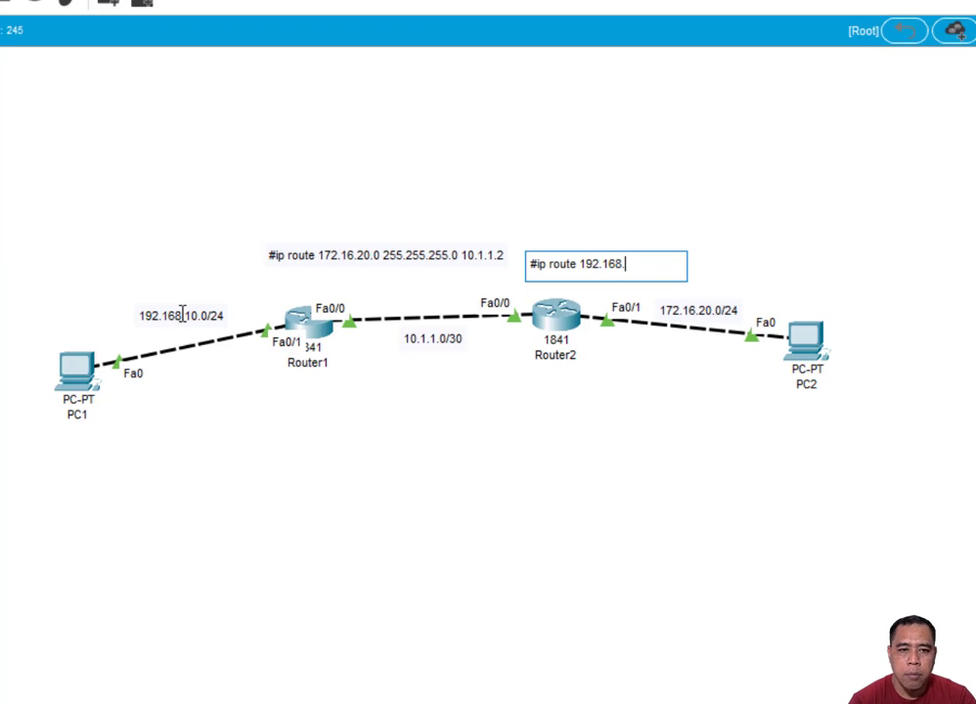
{"action": "type", "text": "10.0"}
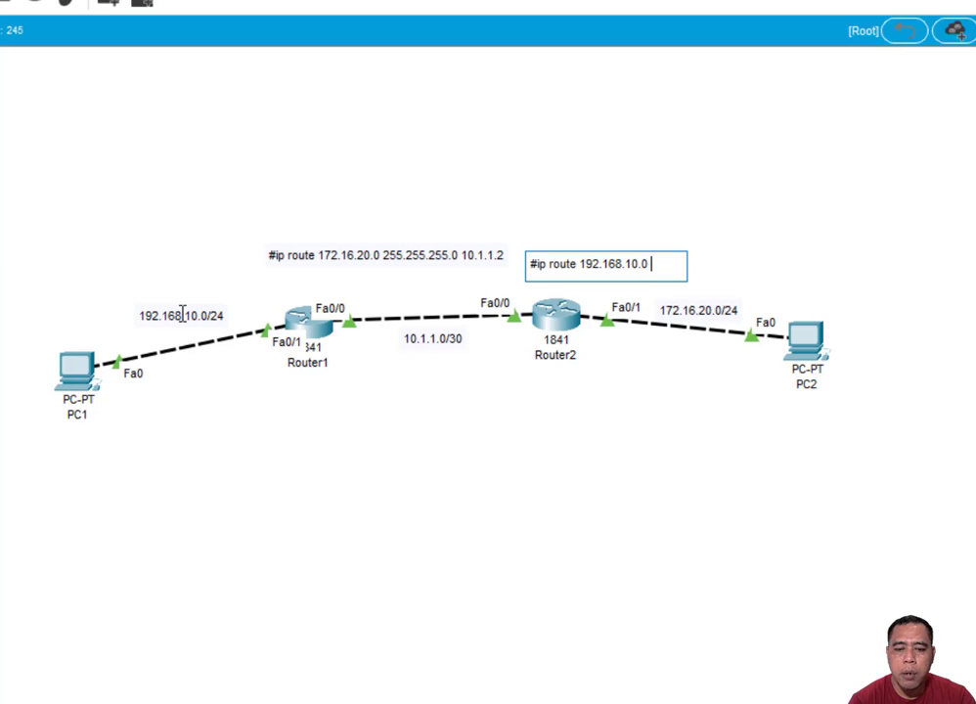
{"action": "type", "text": " 255."}
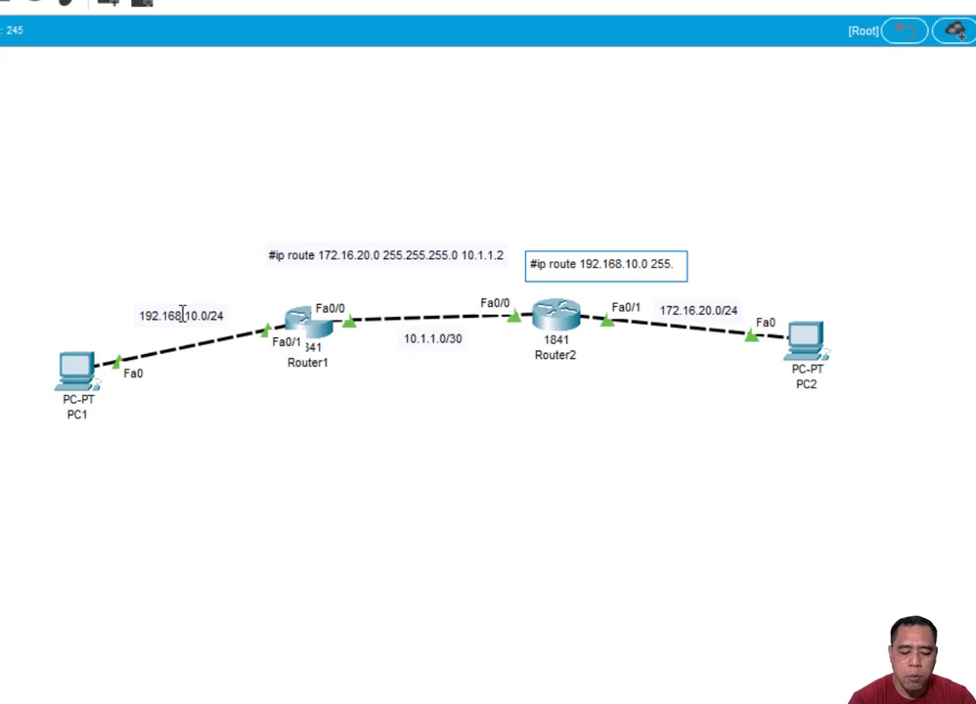
{"action": "type", "text": "255.255"}
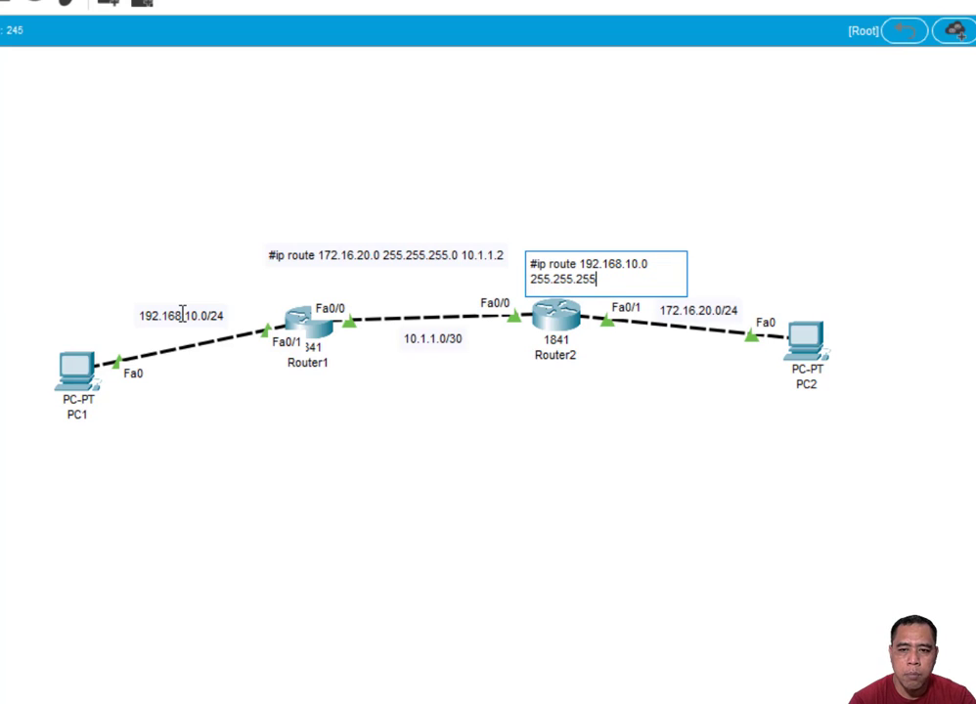
{"action": "type", "text": ".0"}
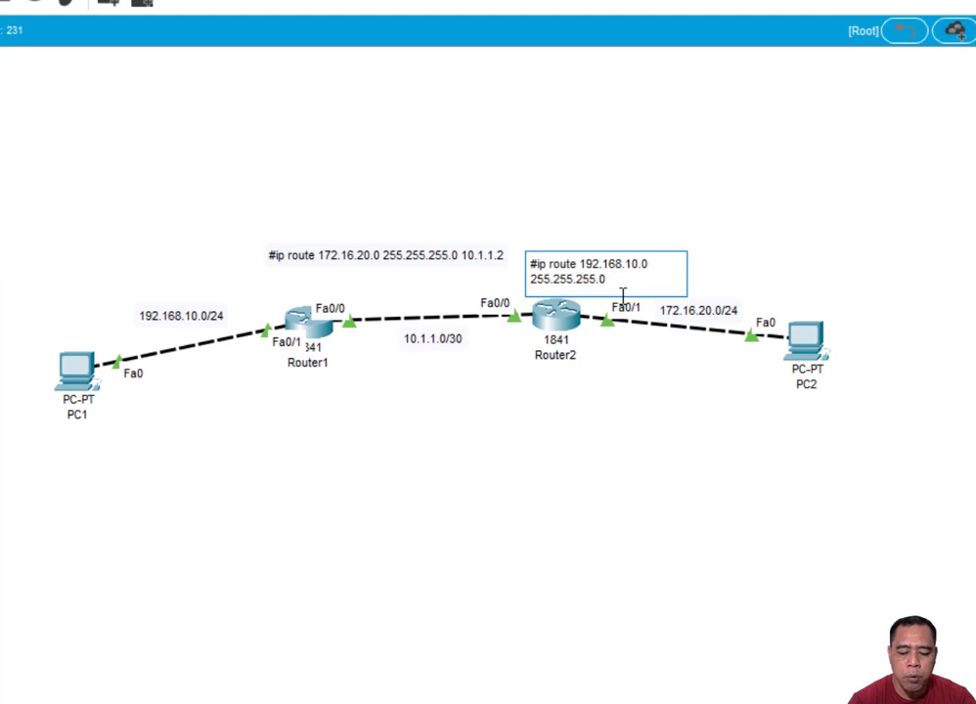
{"action": "type", "text": "10.1.1"}
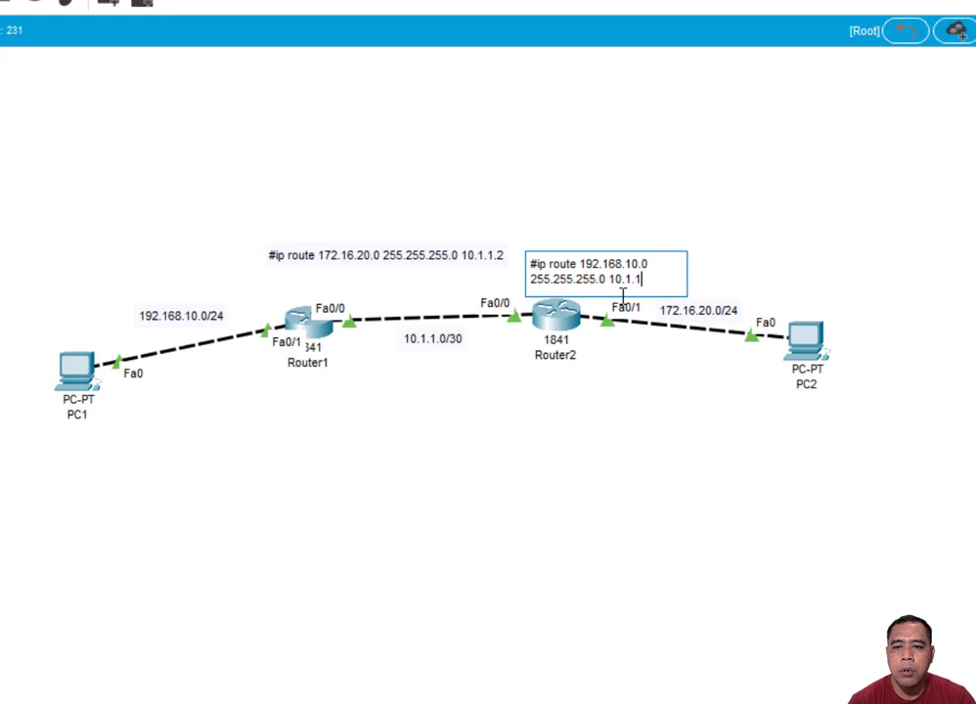
{"action": "type", "text": ".1"}
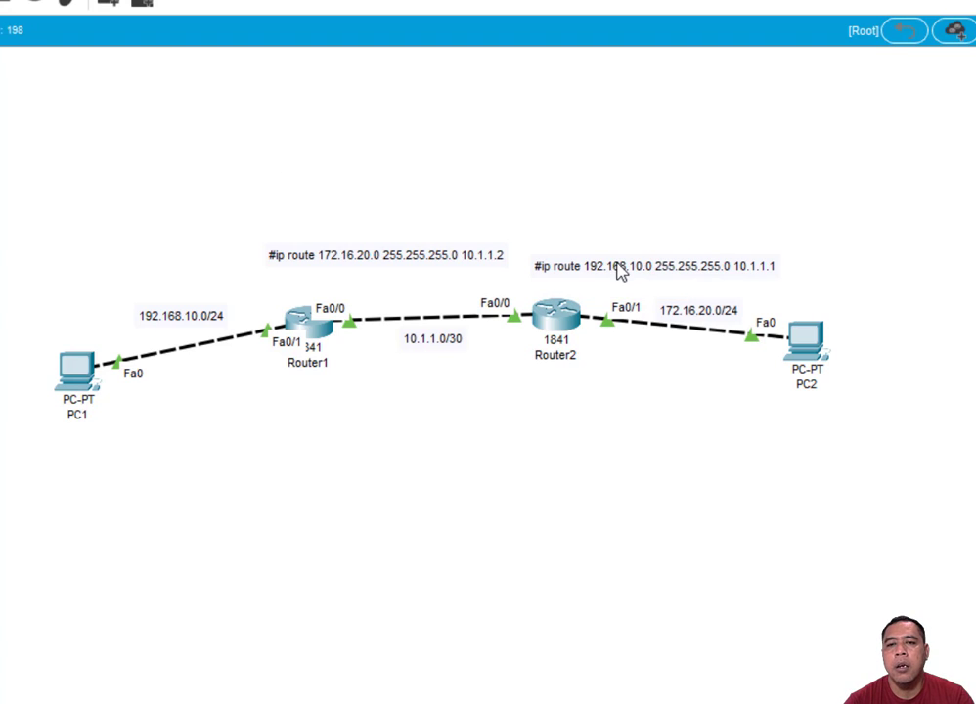
{"action": "left_click_drag", "start_coordinate": [622, 266], "coordinate": [595, 390]}
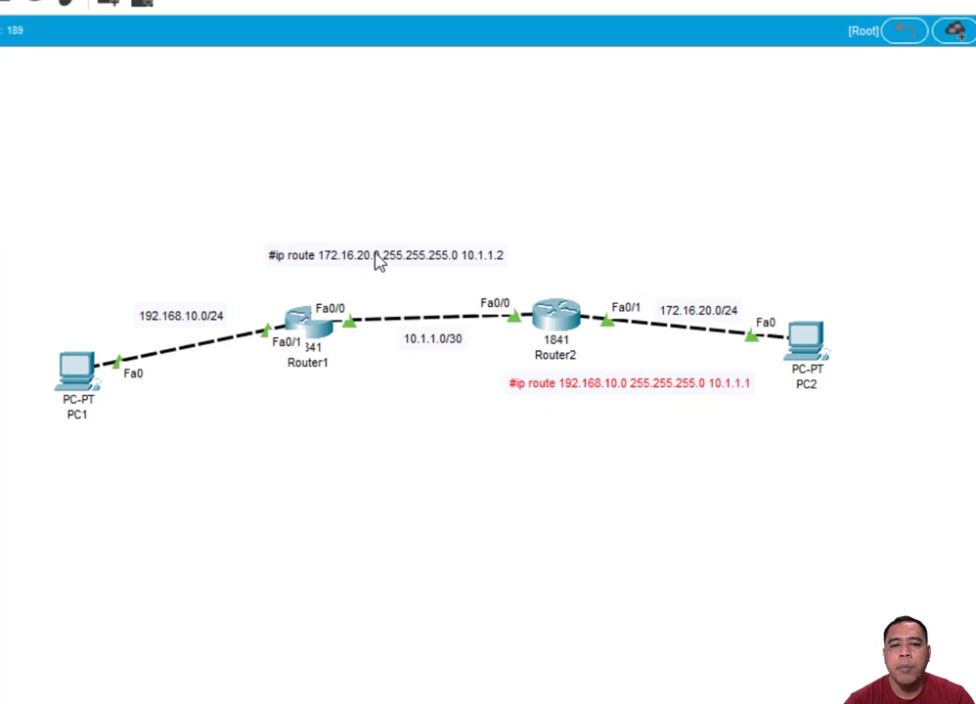
- Move the 172.16.20.0 route note closer to Router1 and copy the route command from its text
{"action": "left_click_drag", "start_coordinate": [377, 261], "coordinate": [360, 279]}
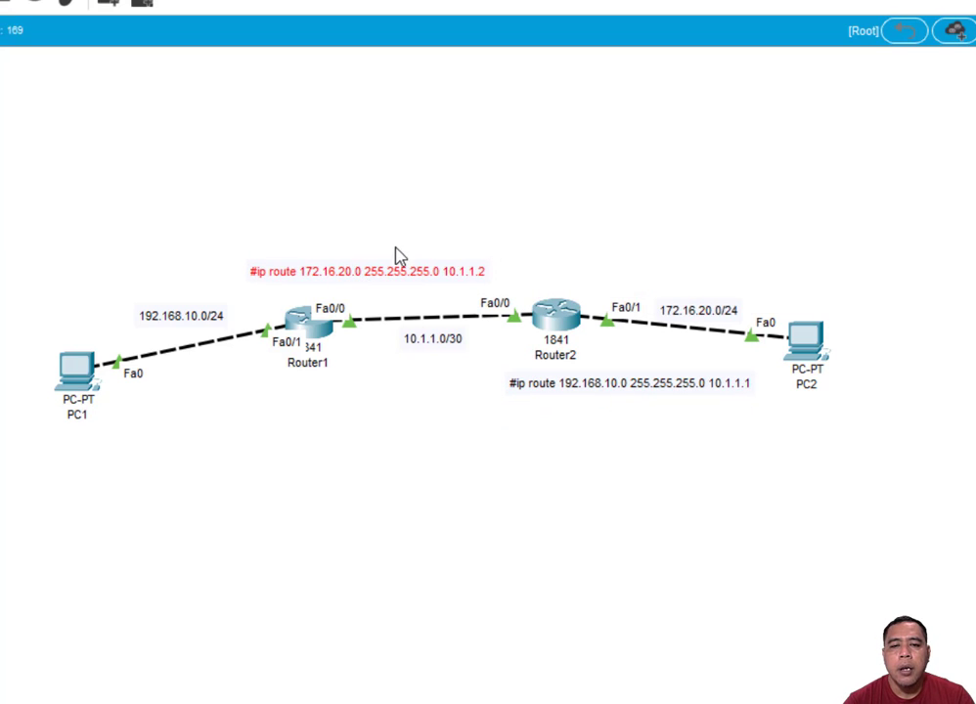
{"action": "double_click", "coordinate": [396, 278]}
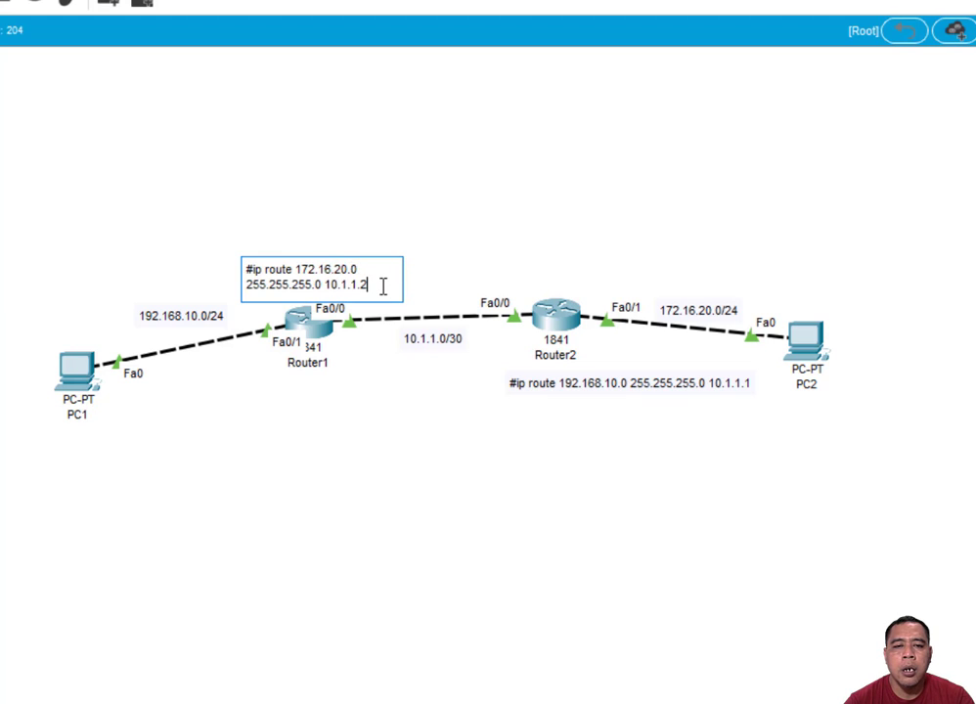
{"action": "left_click_drag", "start_coordinate": [382, 286], "coordinate": [250, 270]}
{"action": "key", "text": "ctrl+c"}
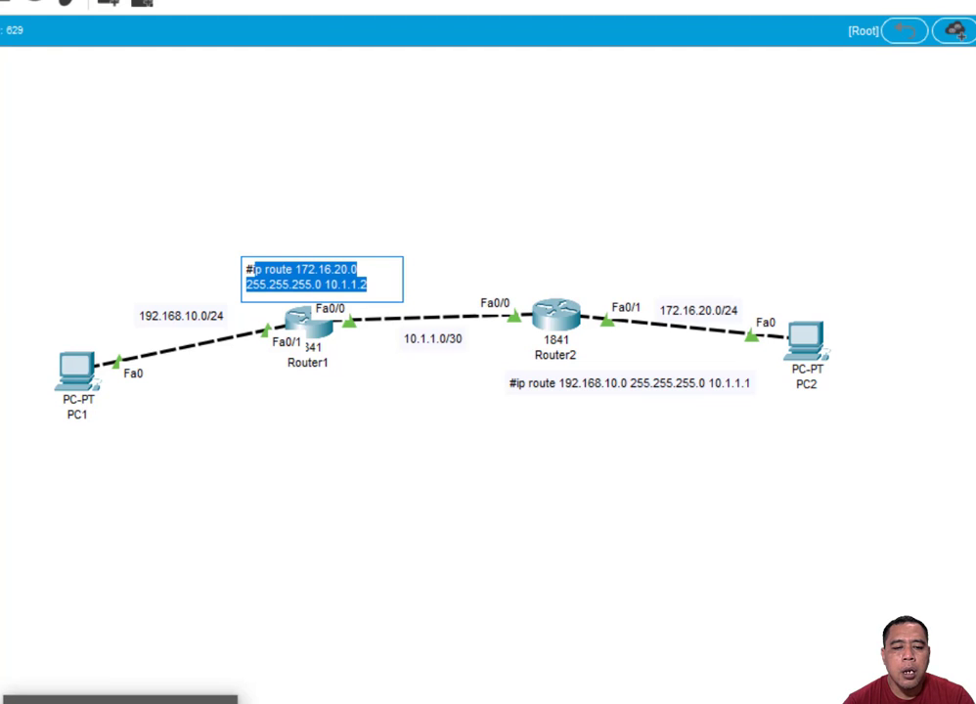
{"action": "left_click", "coordinate": [218, 669]}
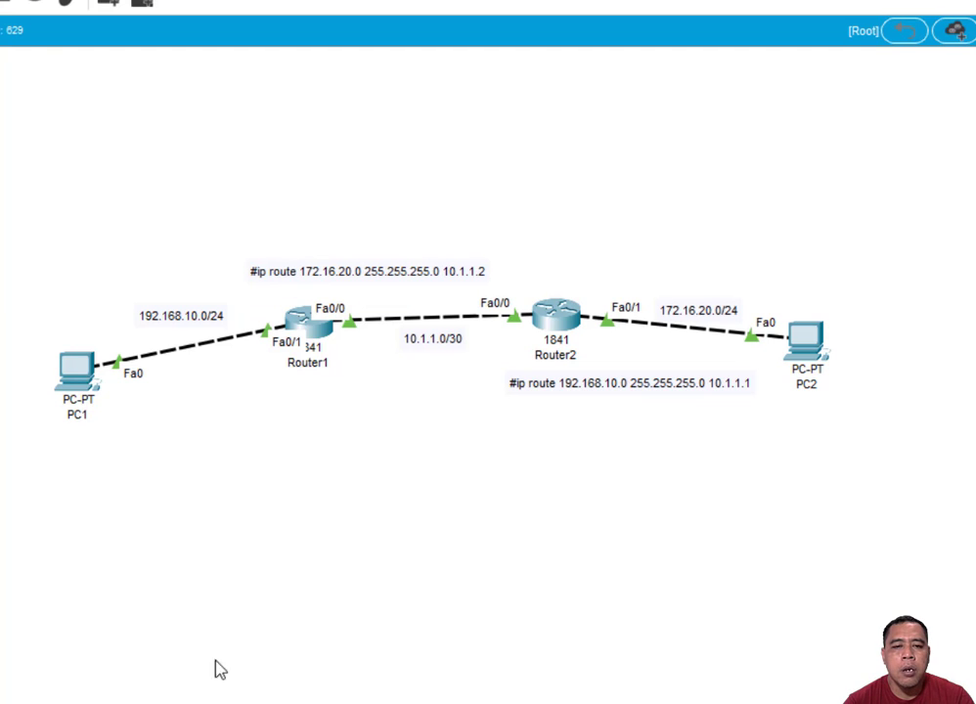
- Open Router1's command line and enter global configuration mode with conf t
{"action": "left_click", "coordinate": [315, 338]}
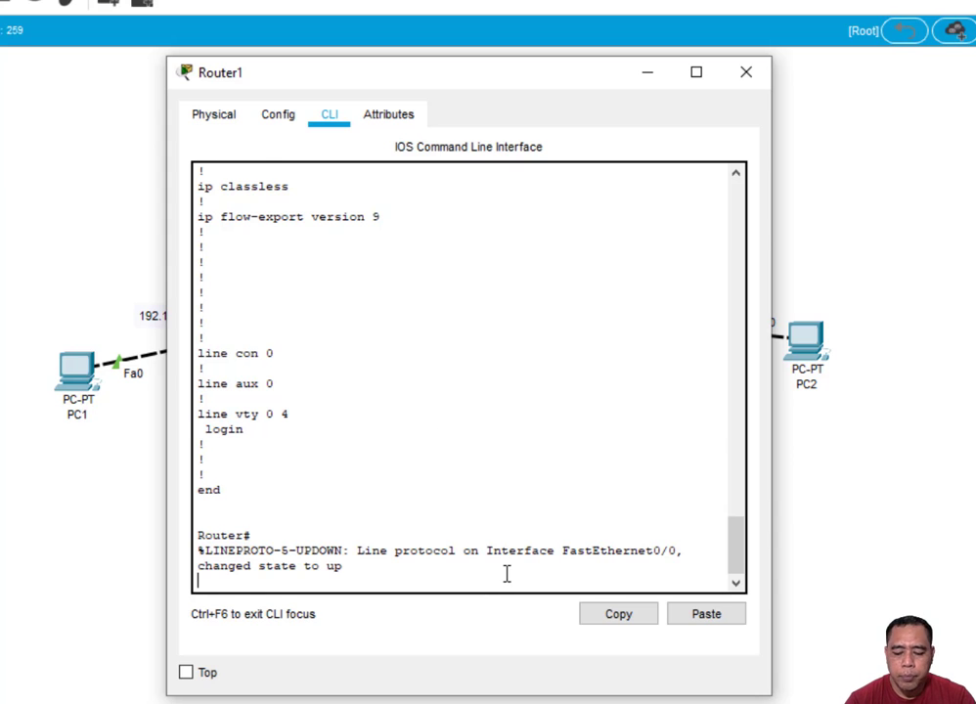
{"action": "key", "text": "Return"}
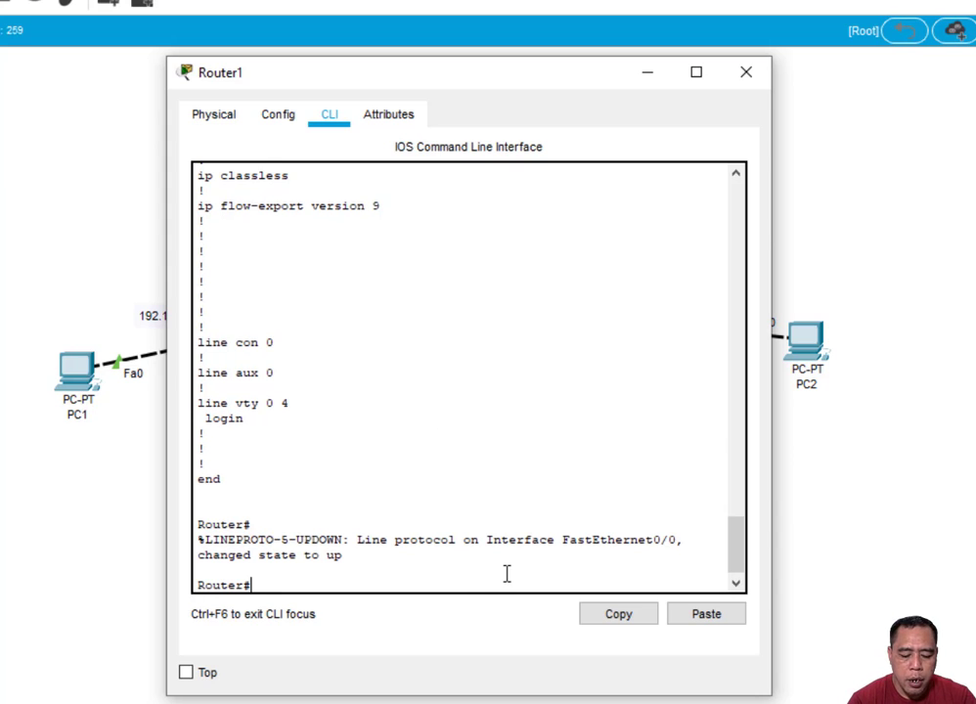
{"action": "type", "text": "conf t"}
{"action": "key", "text": "Return"}
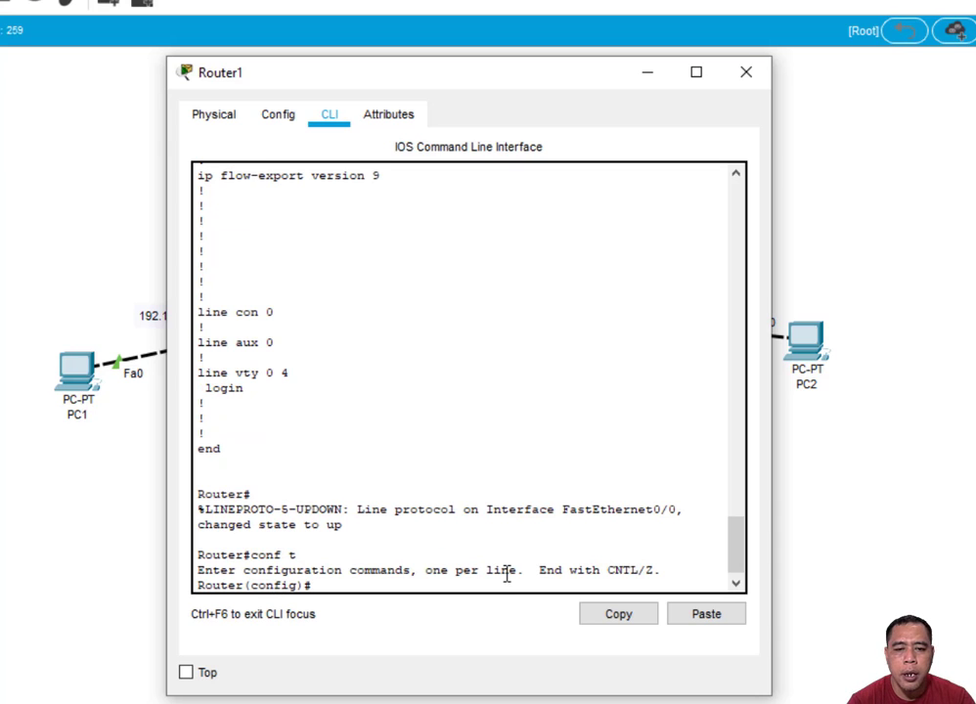
- Paste the copied route command into Router1's command line and try to run it as p route 172.16.20.0 255.255.255.0 10.1.1.2
{"action": "right_click", "coordinate": [423, 584]}
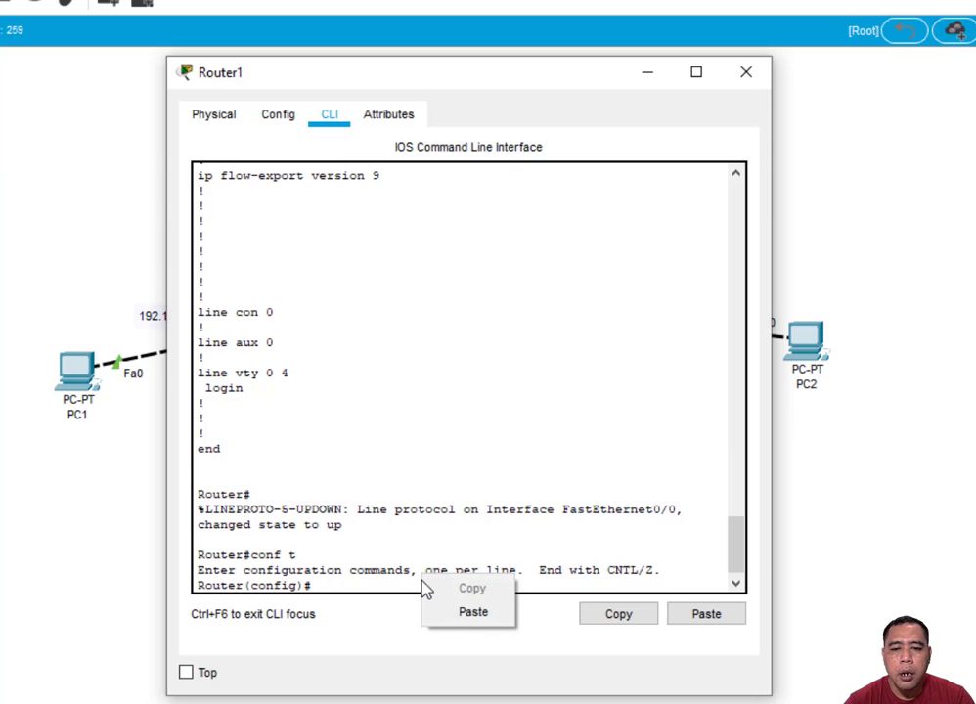
{"action": "left_click", "coordinate": [470, 613]}
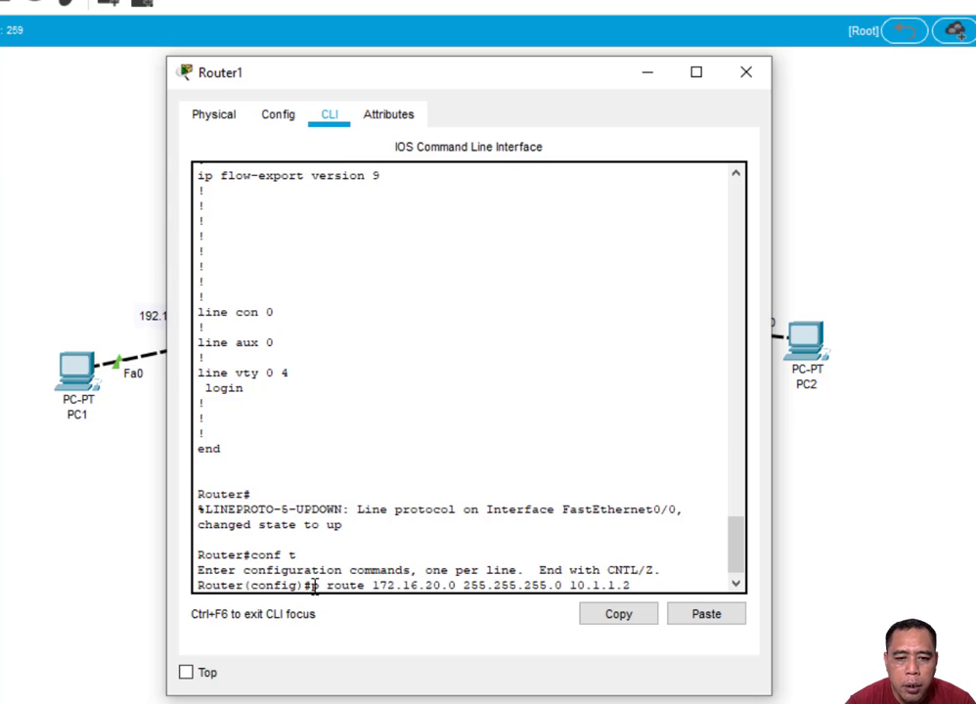
{"action": "key", "text": "BackSpace"}
{"action": "type", "text": "1"}
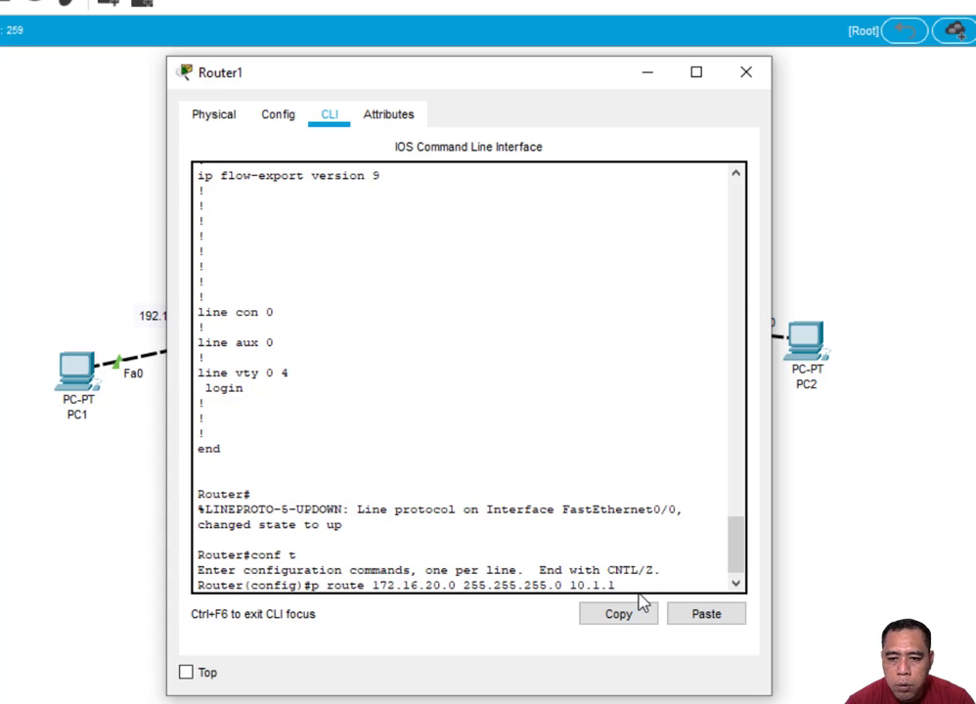
{"action": "type", "text": "2"}
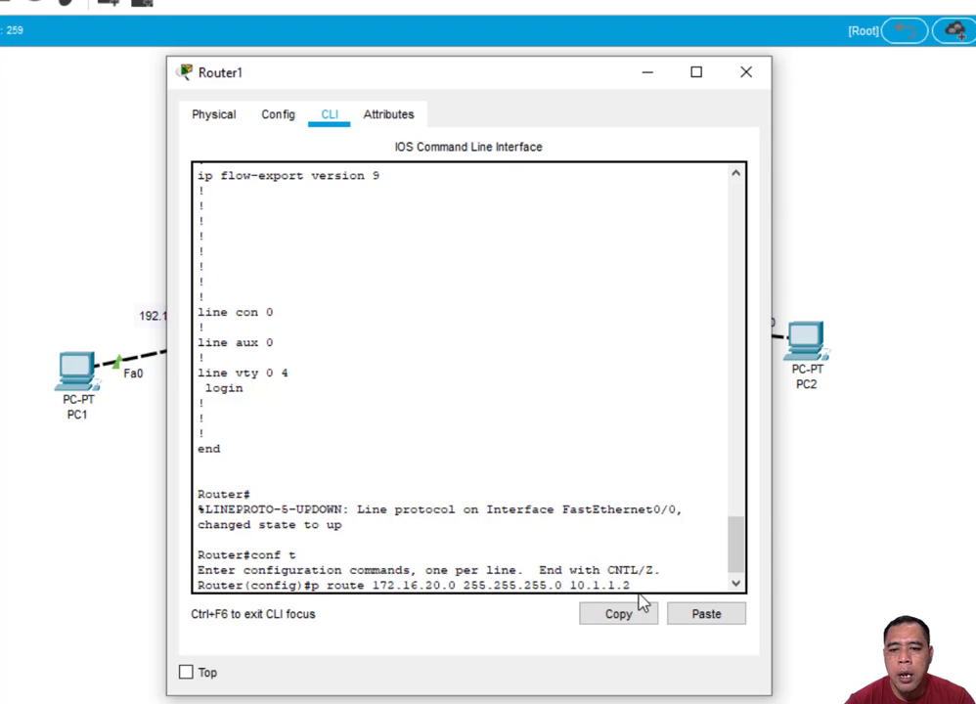
{"action": "left_click_drag", "start_coordinate": [499, 87], "coordinate": [455, 326]}
{"action": "left_click_drag", "start_coordinate": [495, 361], "coordinate": [503, 107]}
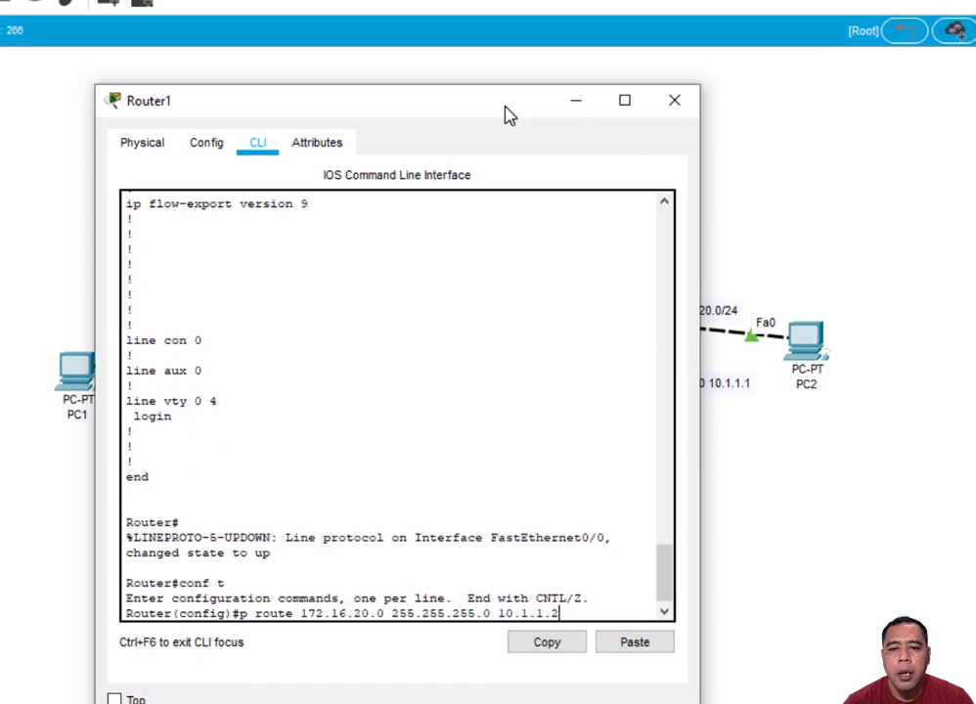
{"action": "key", "text": "Return"}
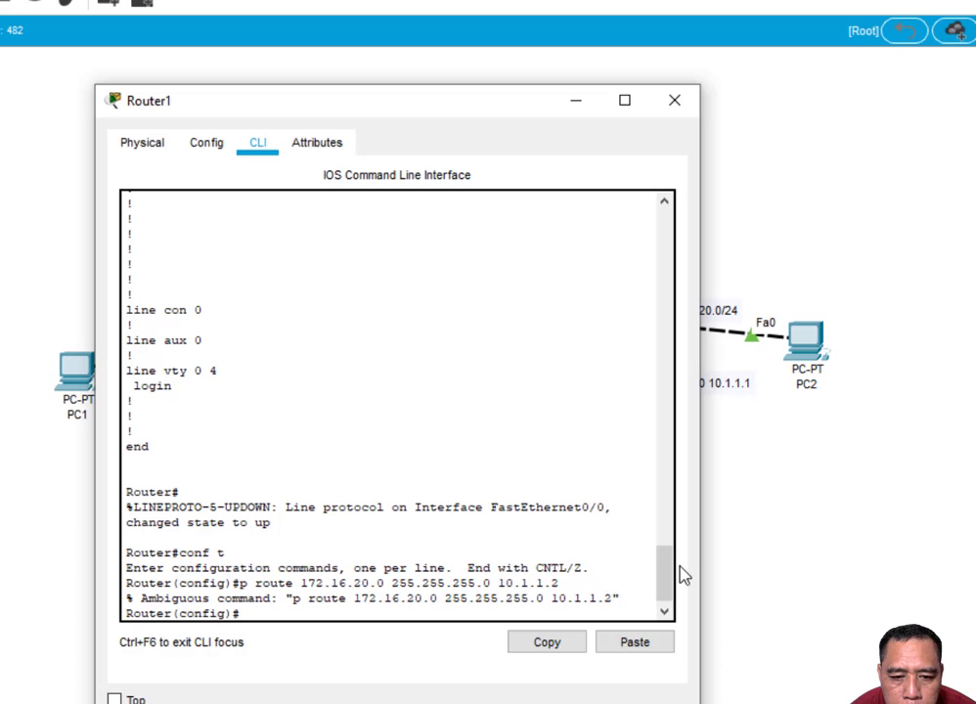
- Recall the last command, correct it to ip route 172.16.20.0 255.255.255.0 10.1.1.2, run it, and close Router1's window
{"action": "key", "text": "Up"}
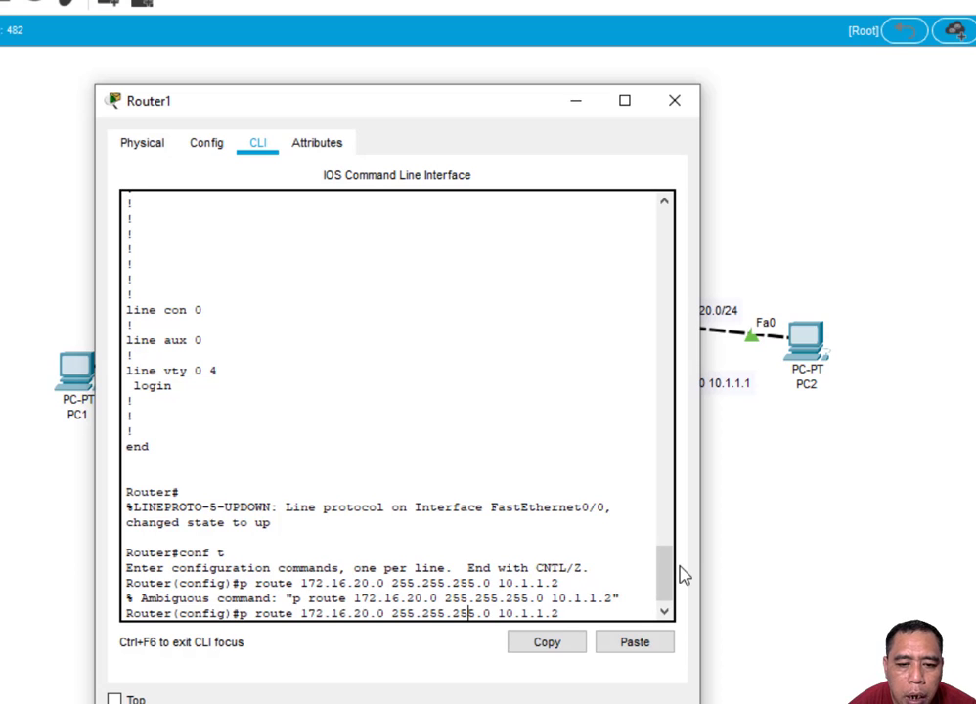
{"action": "key", "text": "ctrl+a"}
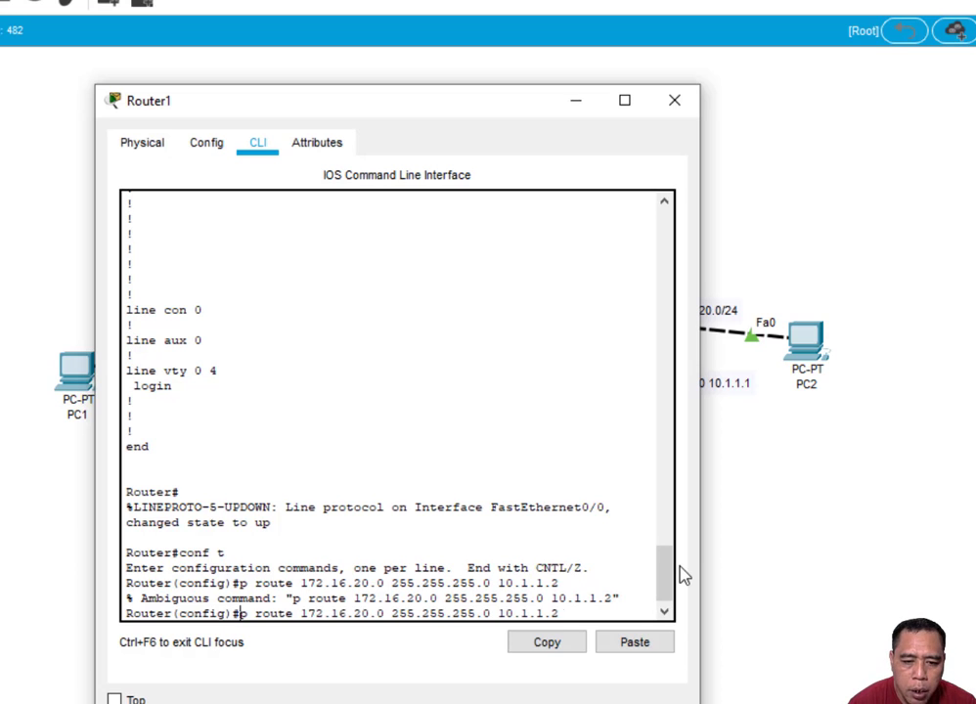
{"action": "type", "text": "i"}
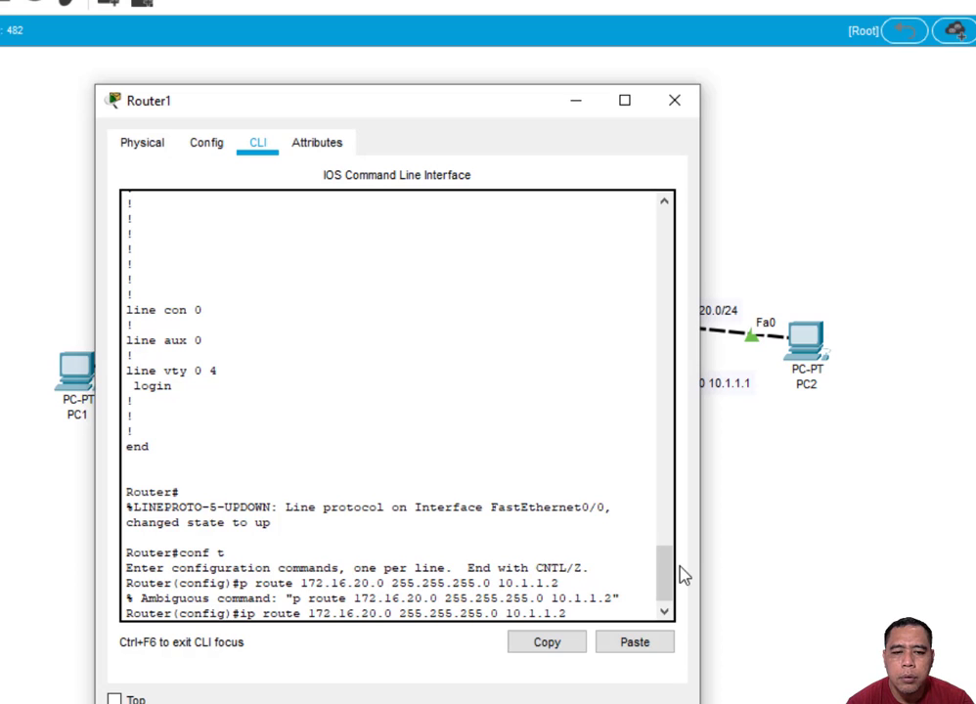
{"action": "key", "text": "Return"}
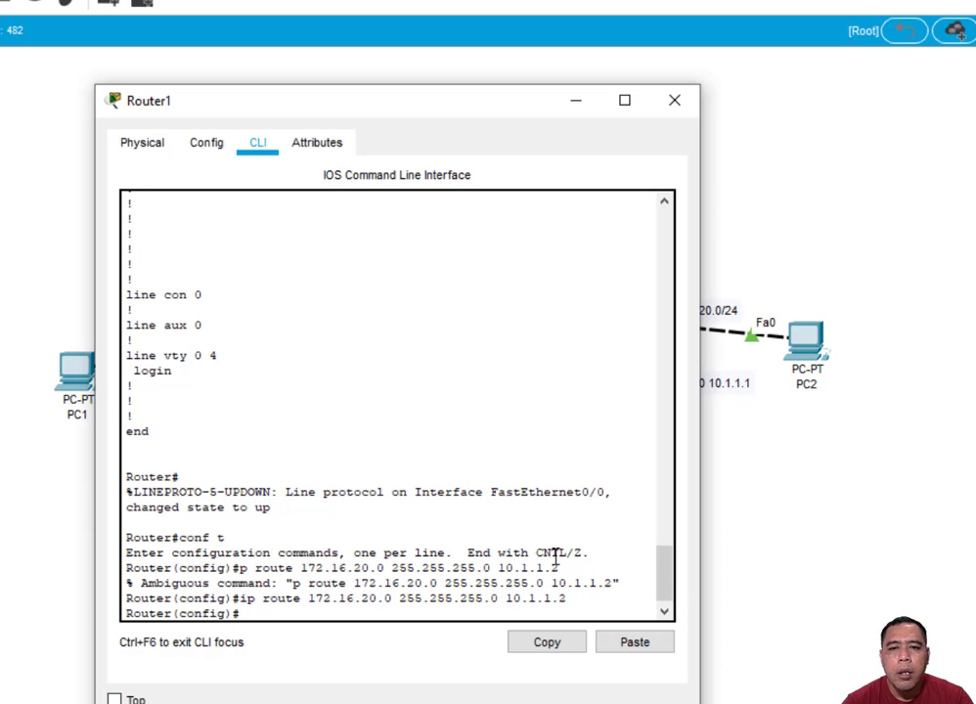
{"action": "left_click", "coordinate": [674, 101]}
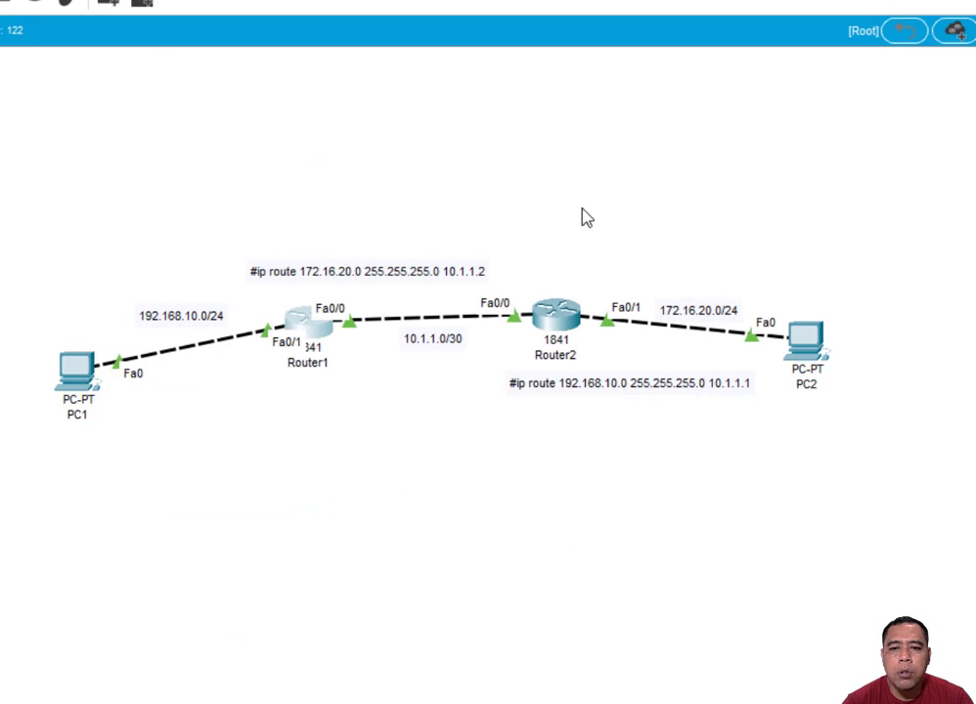
- Open Router2's command line and exit interface configuration back to global configuration mode
{"action": "left_click", "coordinate": [562, 316]}
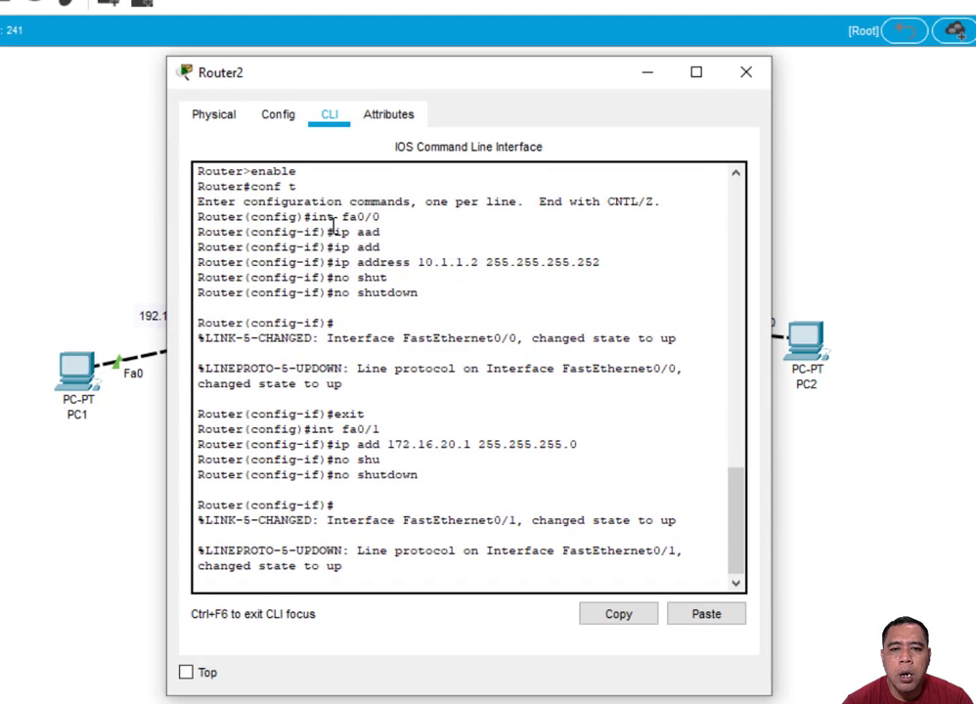
{"action": "key", "text": "Return"}
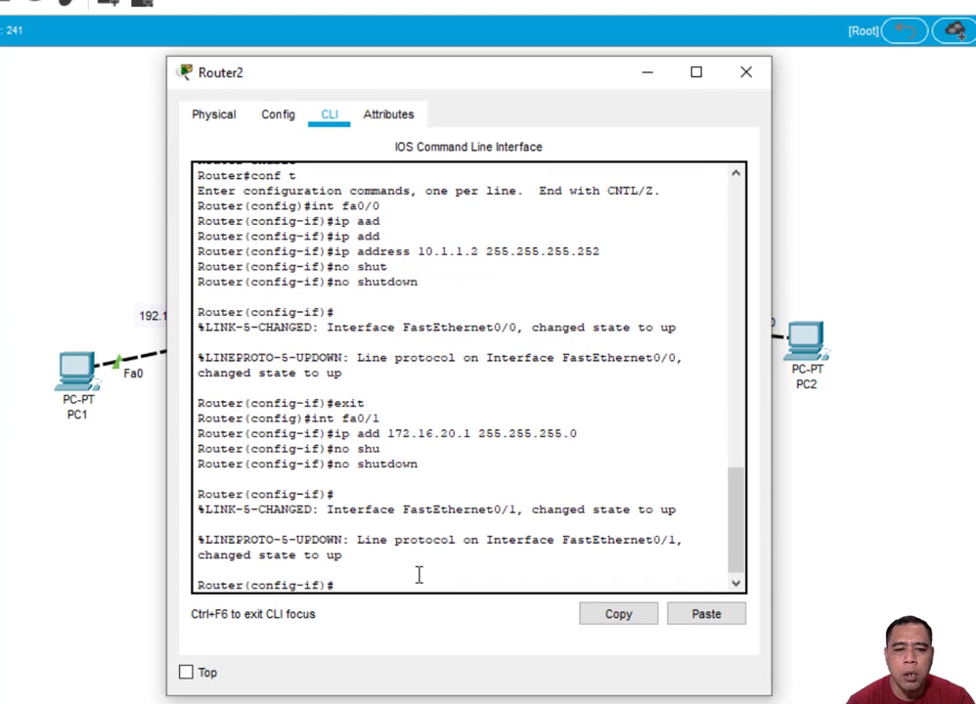
{"action": "type", "text": "e"}
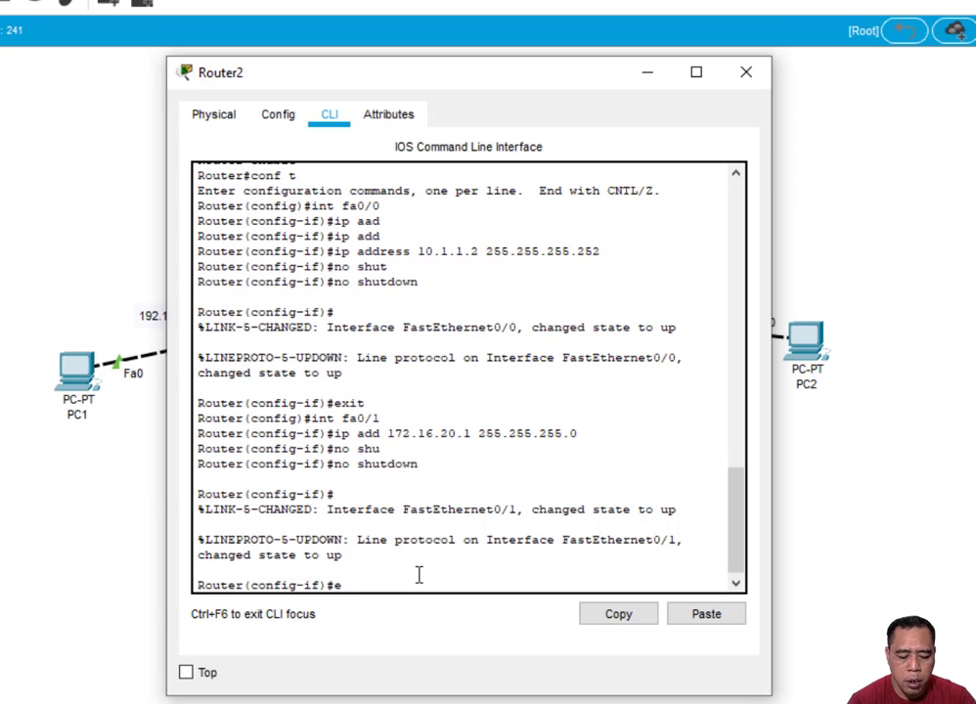
{"action": "type", "text": "xiutt"}
{"action": "key", "text": "Return"}
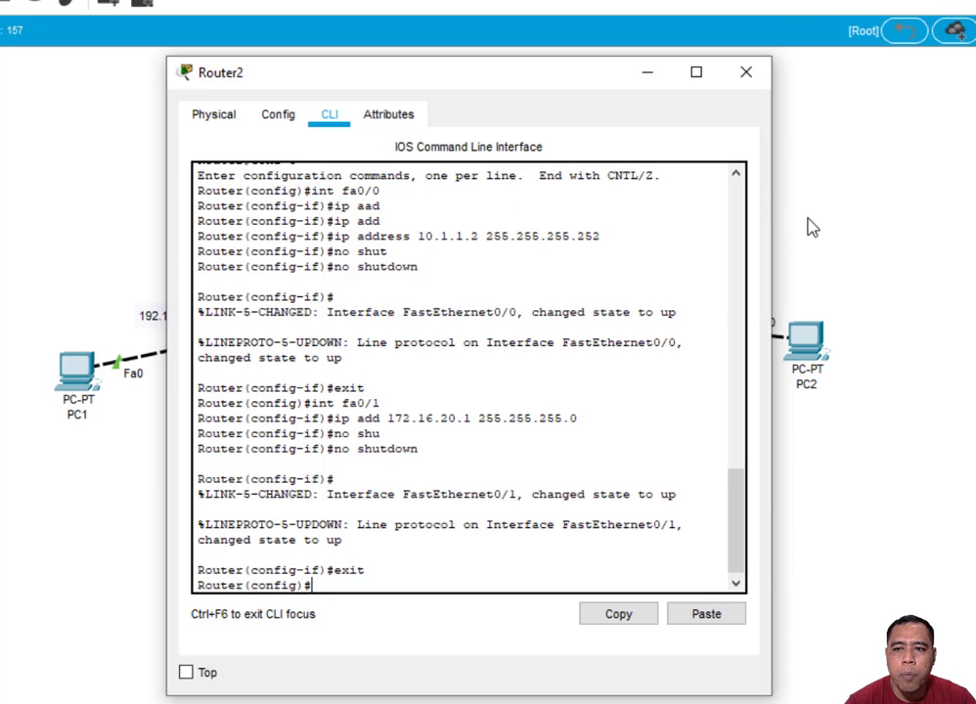
- Put Router2's window away and copy the command ip route 192.168.10.0 255.255.255.0 10.1.1.1 from the note below Router2, without the # sign
{"action": "left_click", "coordinate": [746, 72]}
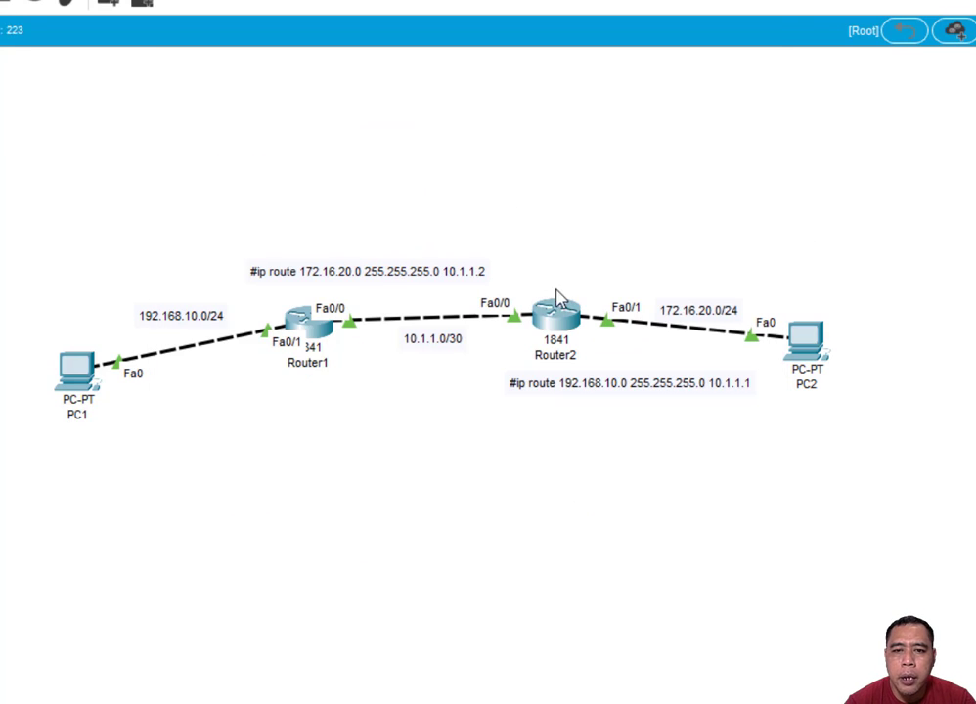
{"action": "left_click", "coordinate": [587, 386]}
{"action": "left_click_drag", "start_coordinate": [625, 403], "coordinate": [514, 384]}
{"action": "key", "text": "ctrl+c"}
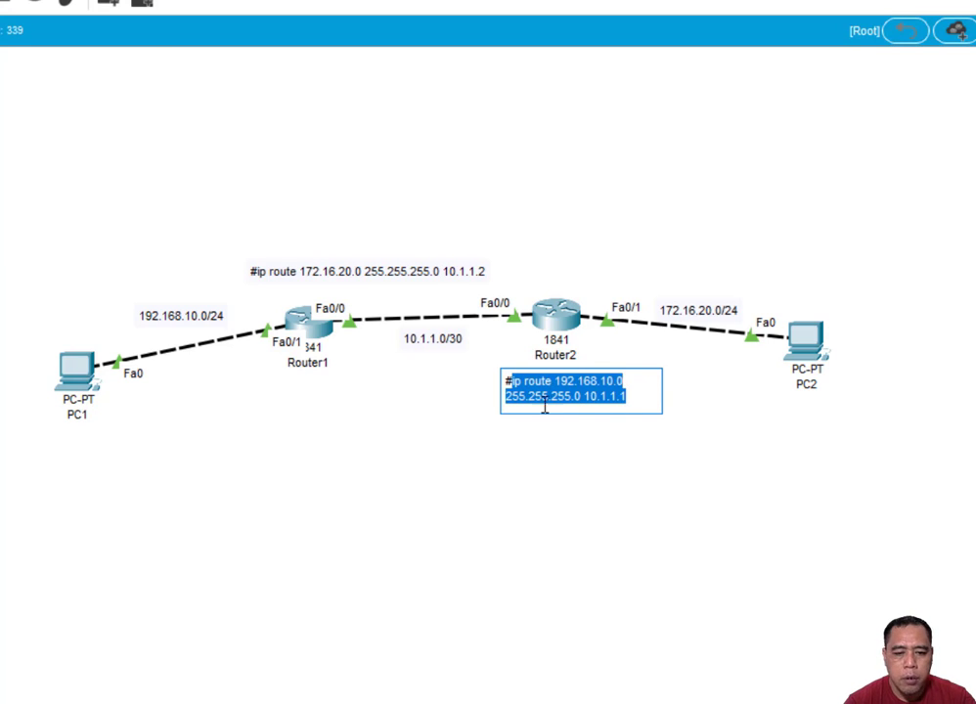
- Bring back Router2's command line, paste the copied command ip route 192.168.10.0 255.255.255.0 10.1.1.1 and run it
{"action": "left_click", "coordinate": [196, 703]}
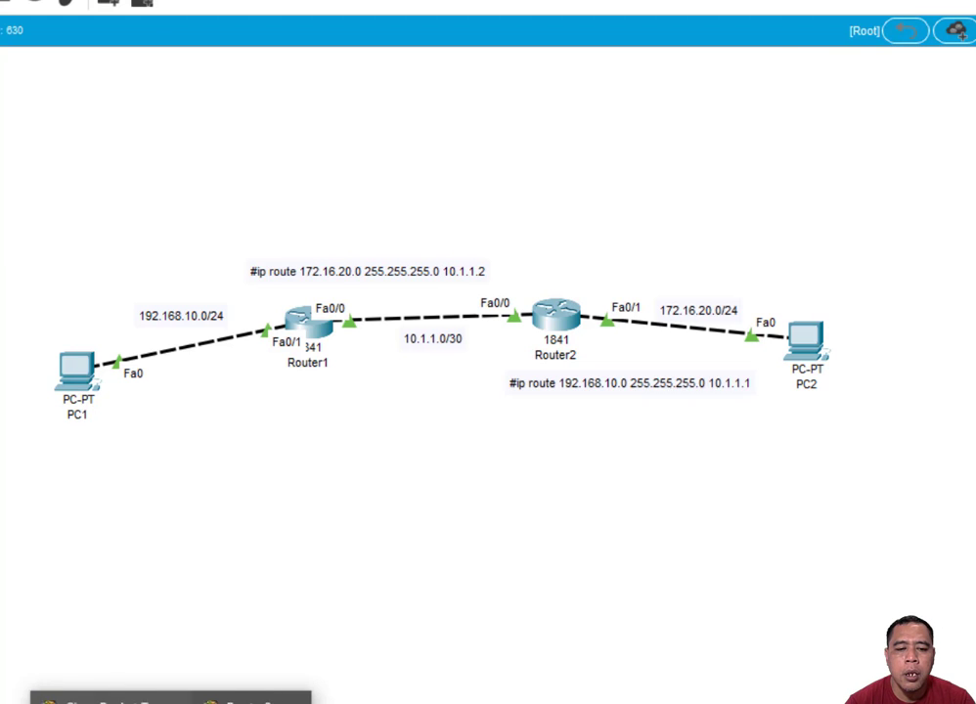
{"action": "left_click", "coordinate": [254, 702]}
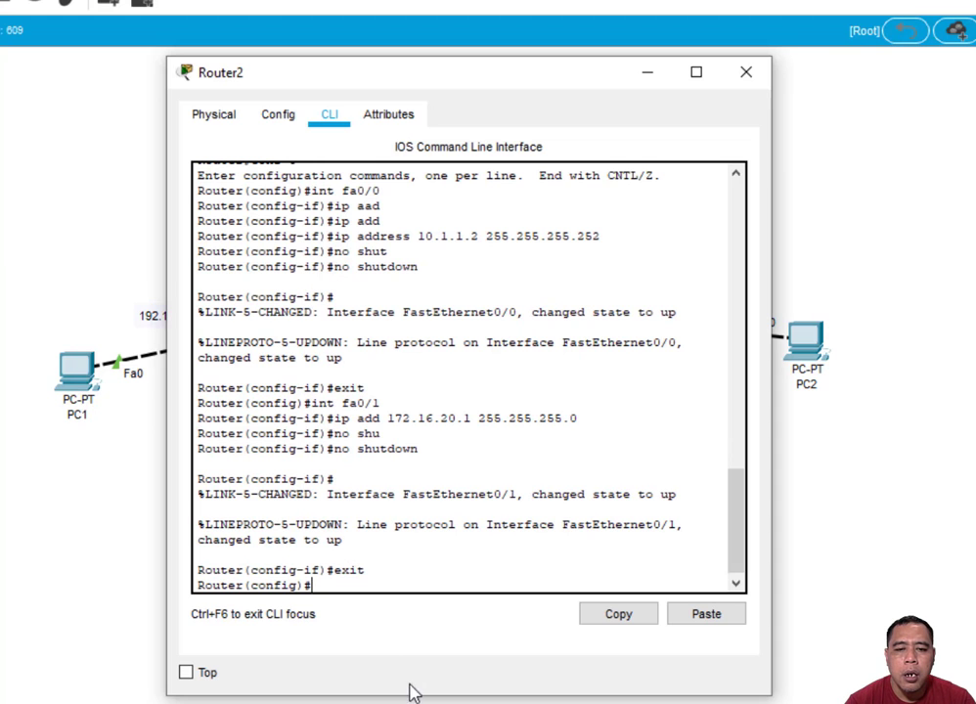
{"action": "right_click", "coordinate": [375, 587]}
{"action": "left_click", "coordinate": [396, 619]}
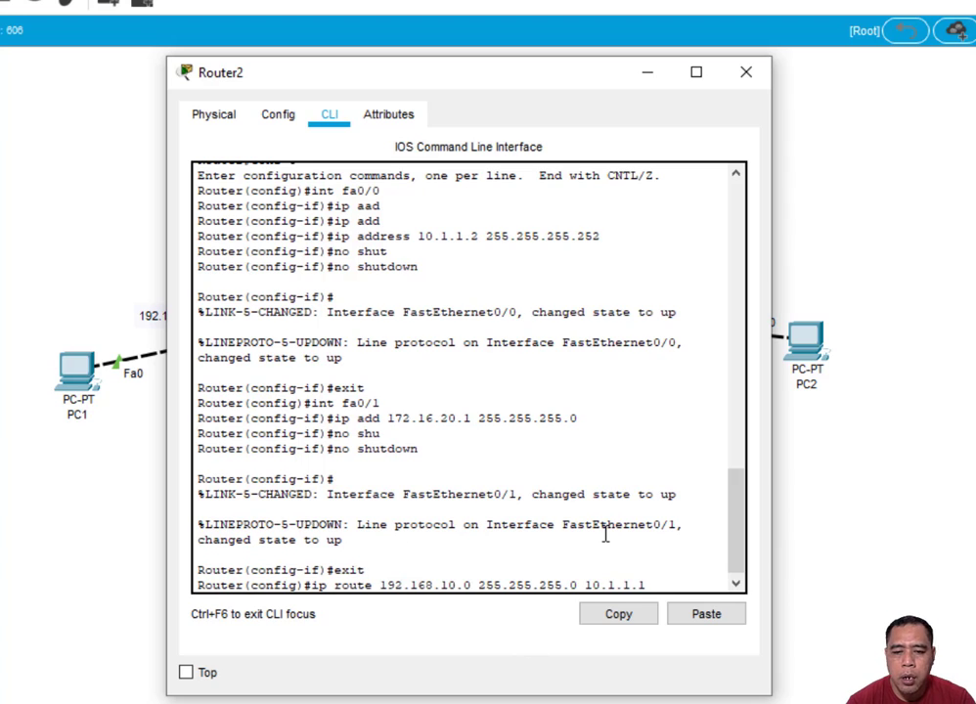
{"action": "key", "text": "Return"}
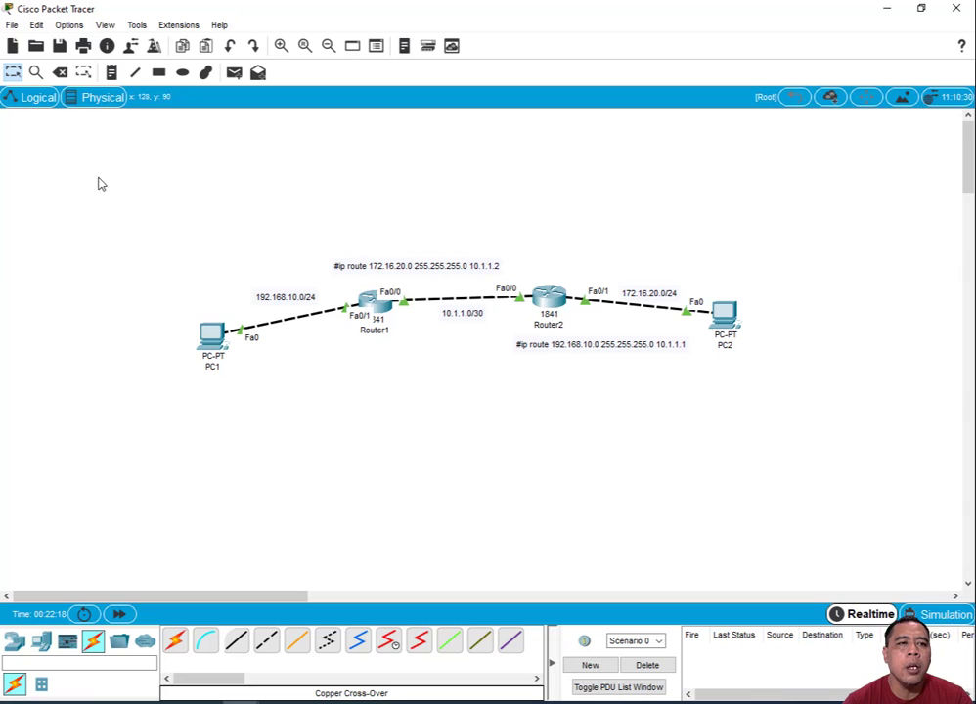
- Inspect the IPv4 routing tables of Router1 and Router2, then return to the Select tool
{"action": "left_click", "coordinate": [36, 73]}
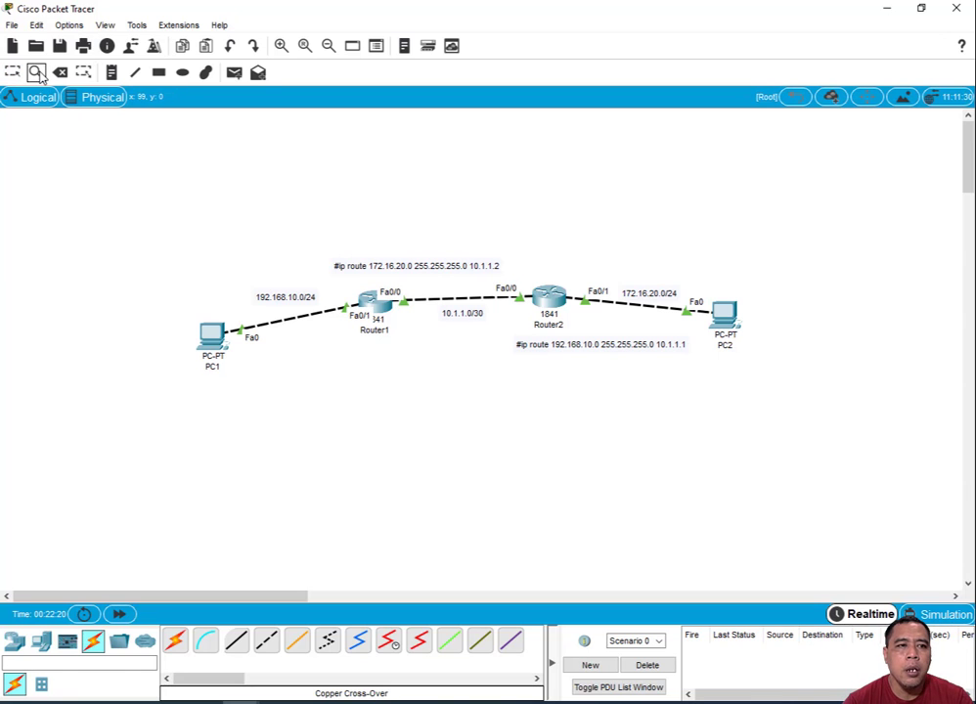
{"action": "left_click", "coordinate": [374, 306]}
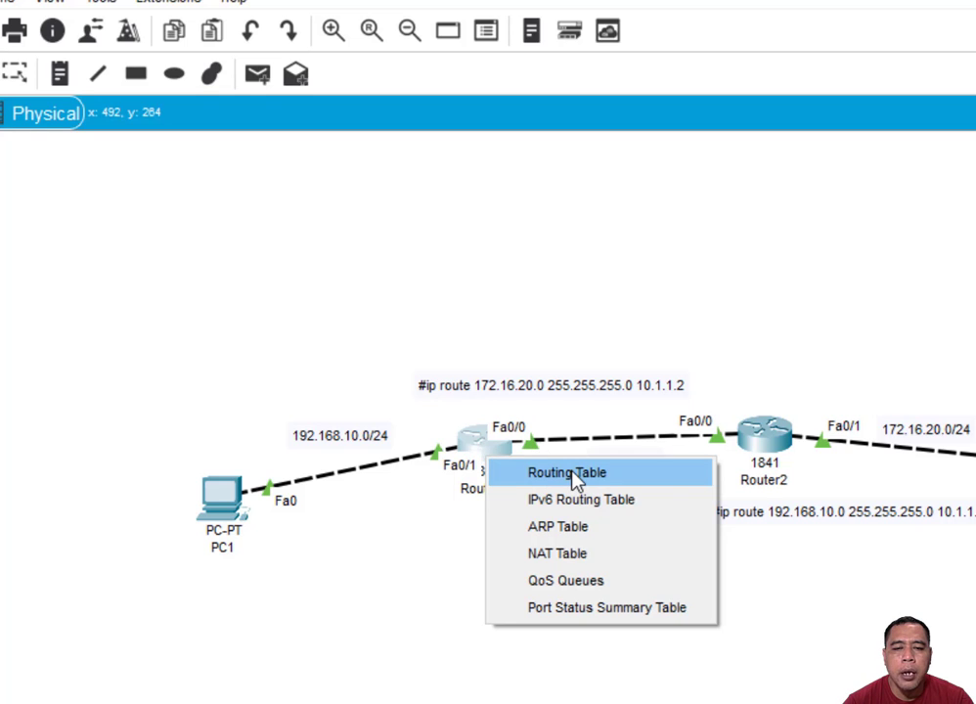
{"action": "left_click", "coordinate": [576, 480]}
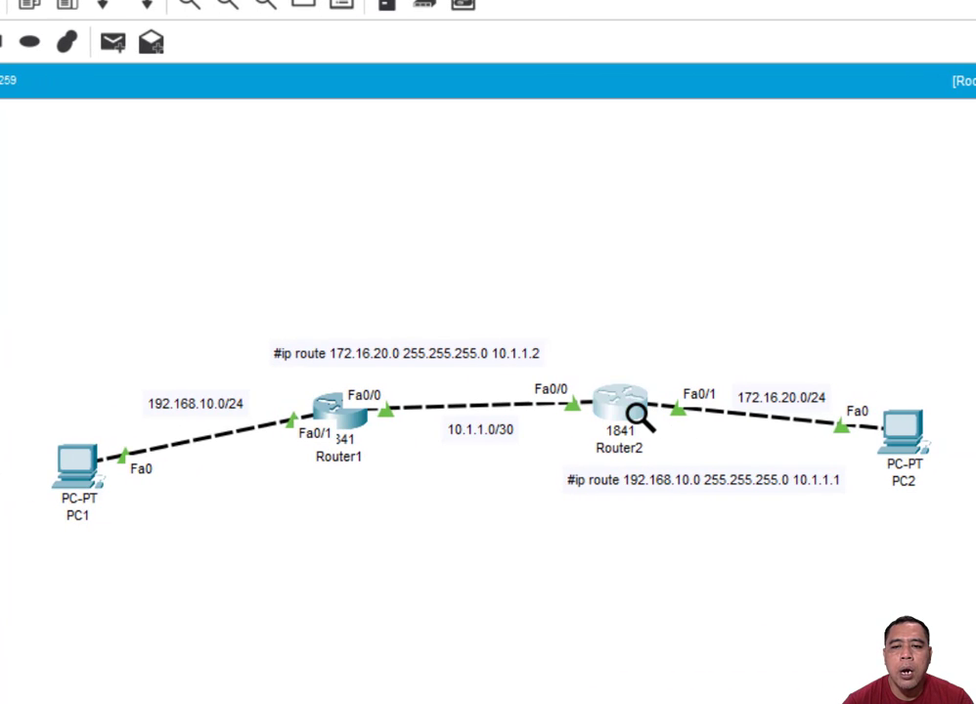
{"action": "left_click", "coordinate": [642, 419]}
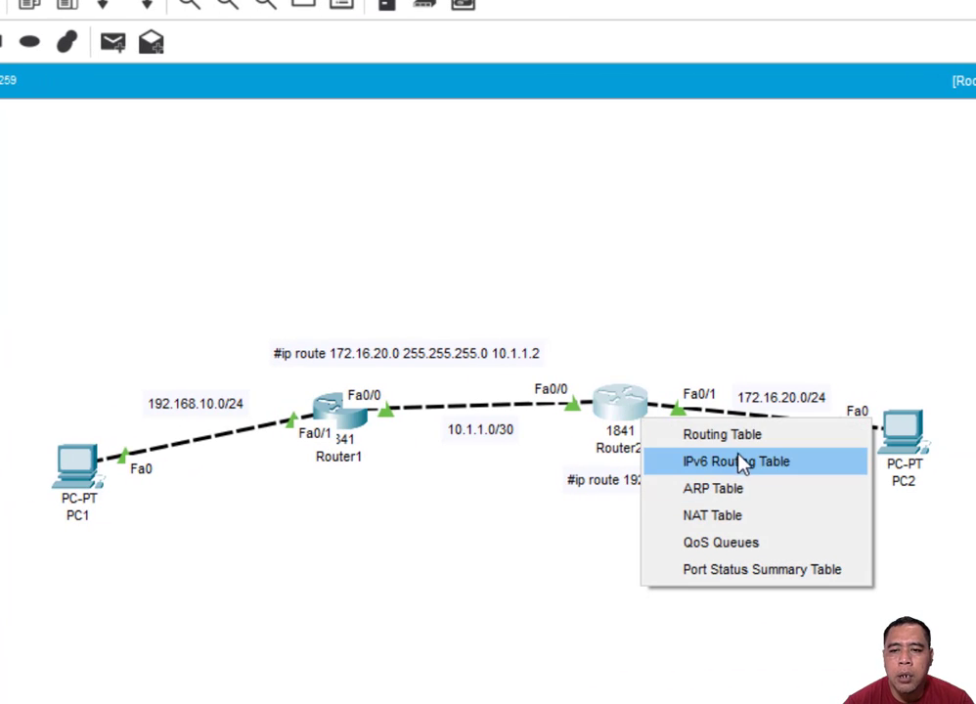
{"action": "left_click", "coordinate": [738, 445]}
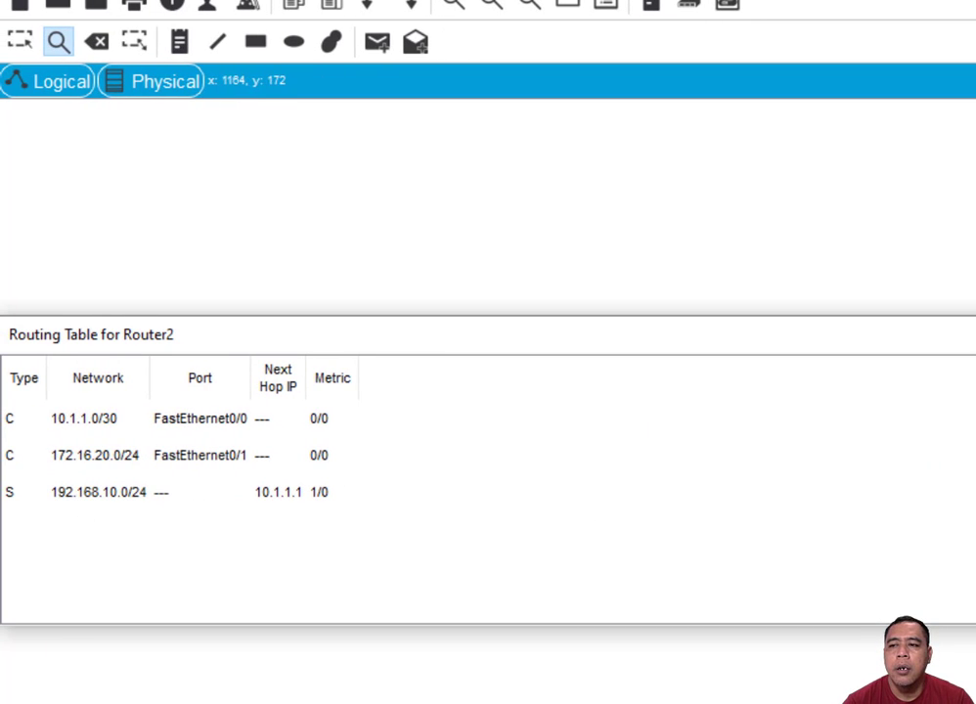
{"action": "left_click", "coordinate": [974, 335]}
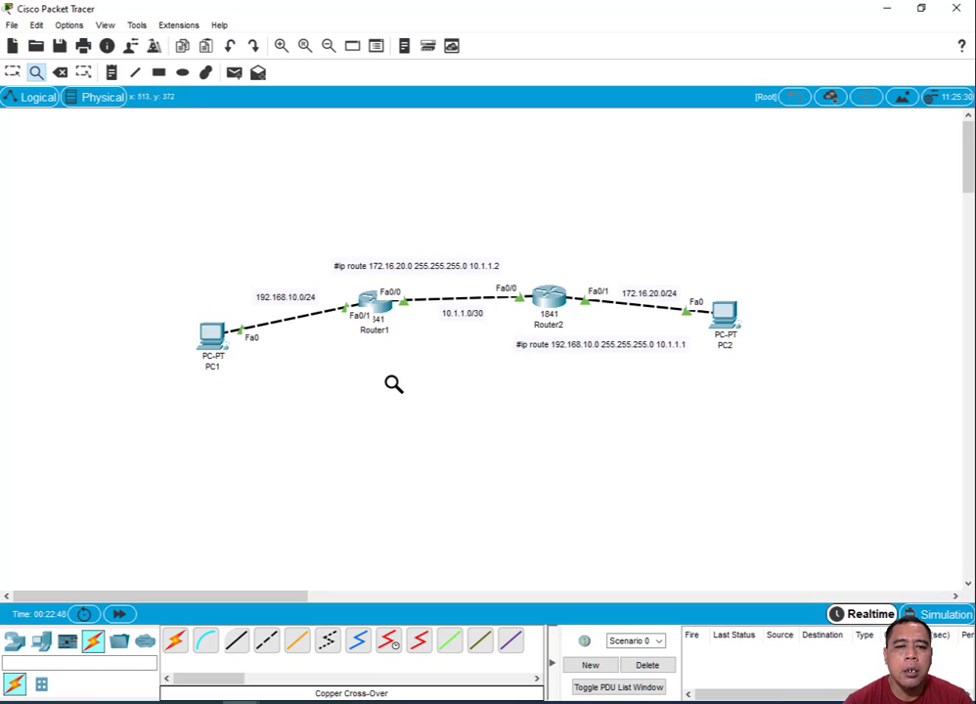
{"action": "left_click", "coordinate": [13, 71]}
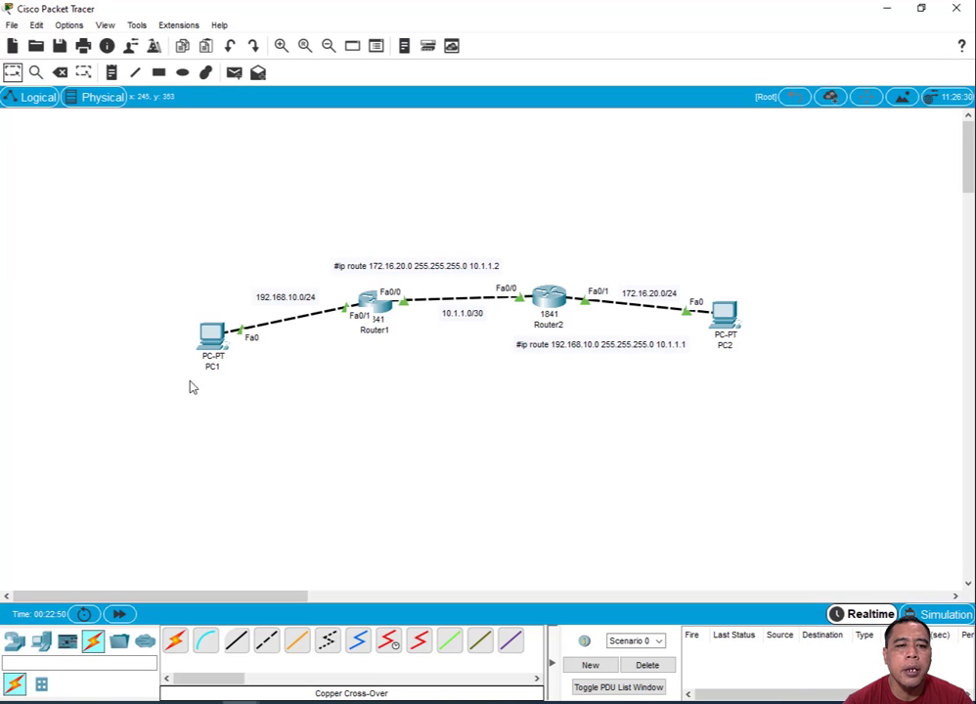
- Ping 172.16.20.2 twice from PC1's command prompt and close PC1's window
{"action": "left_click", "coordinate": [213, 342]}
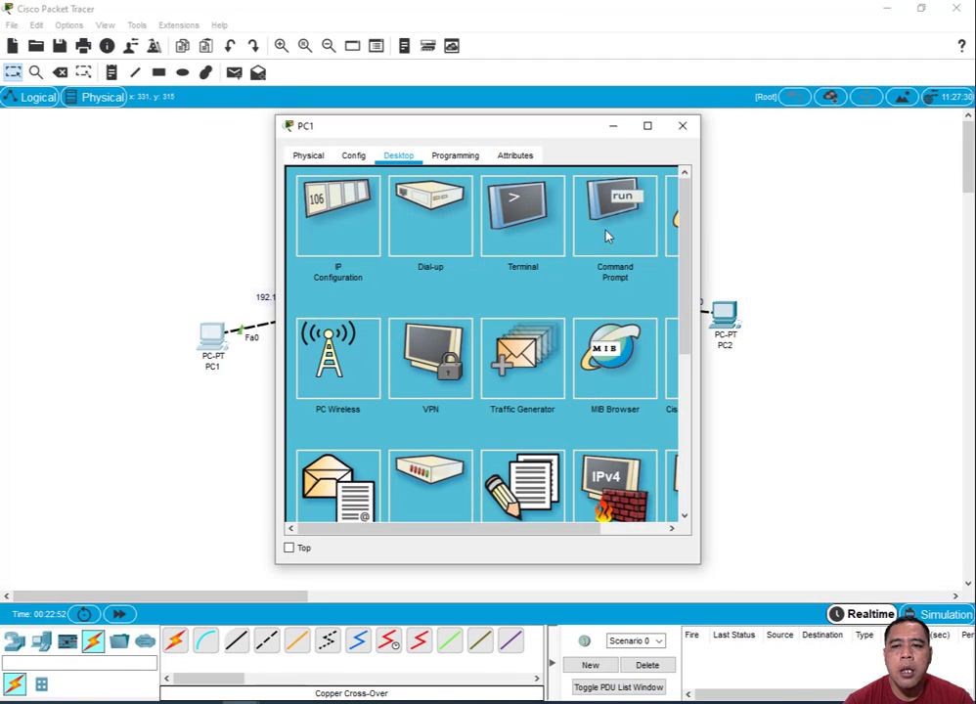
{"action": "left_click", "coordinate": [607, 236]}
{"action": "key", "text": "Up"}
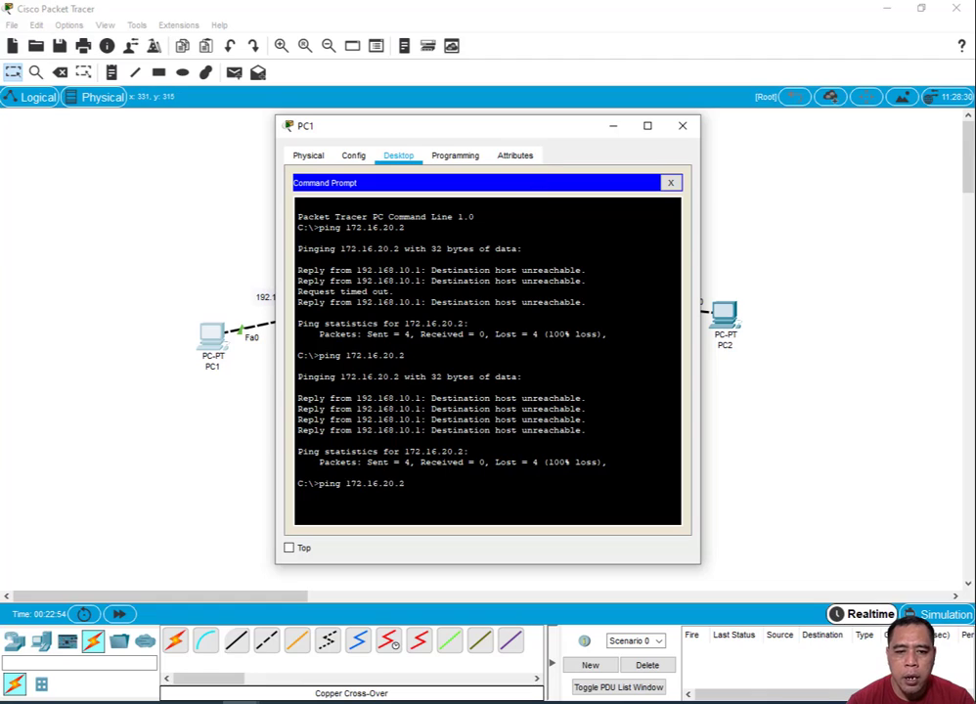
{"action": "key", "text": "Return"}
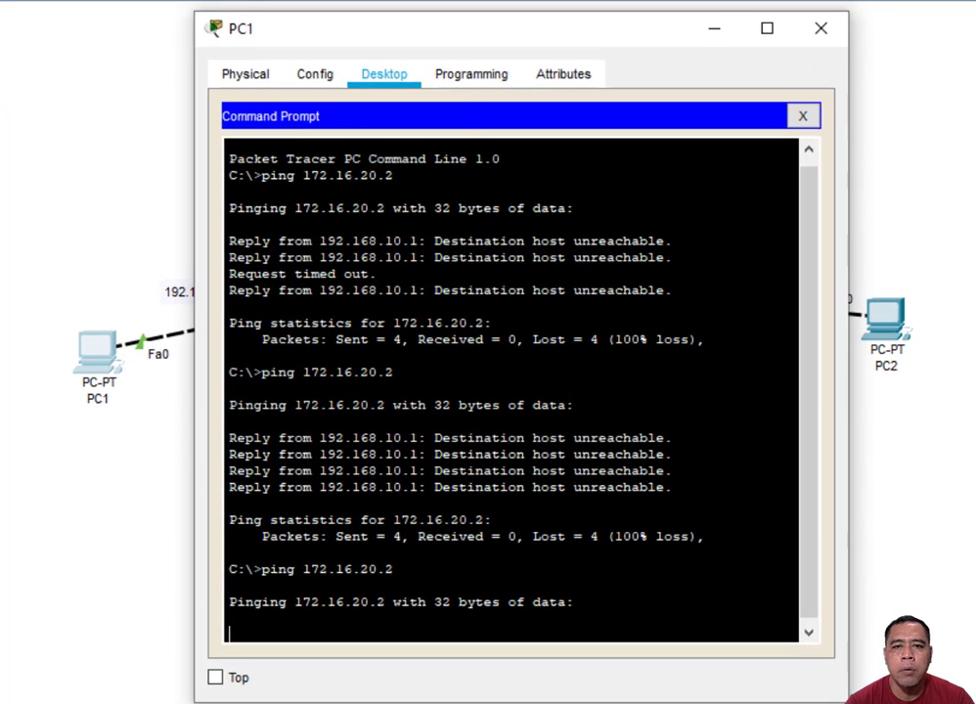
{"action": "left_click_drag", "start_coordinate": [467, 37], "coordinate": [296, 0]}
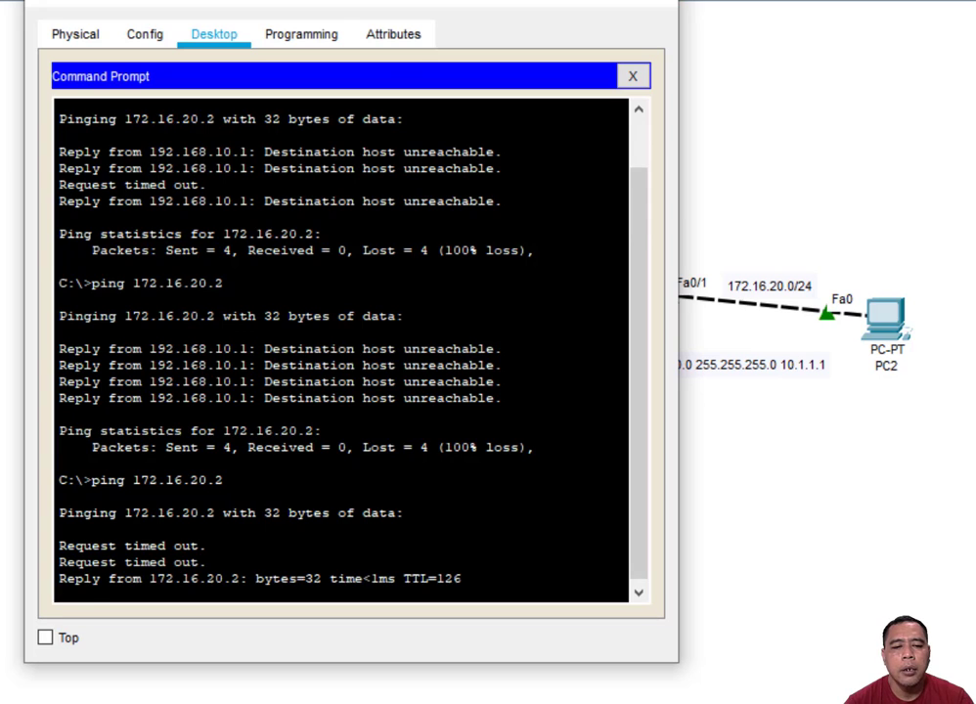
{"action": "key", "text": "Up"}
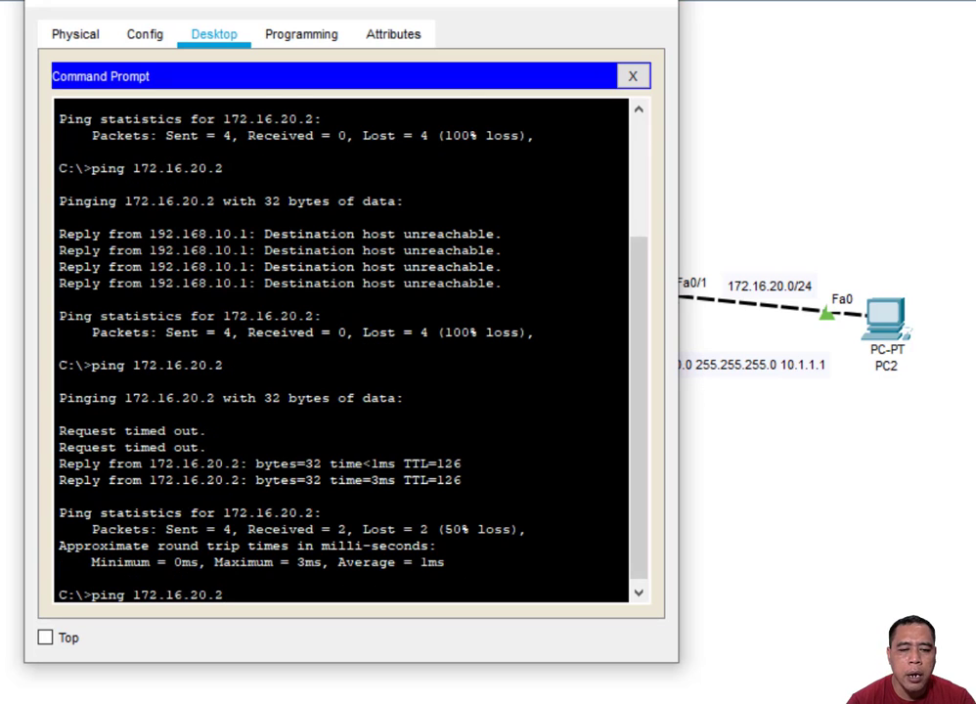
{"action": "key", "text": "Return"}
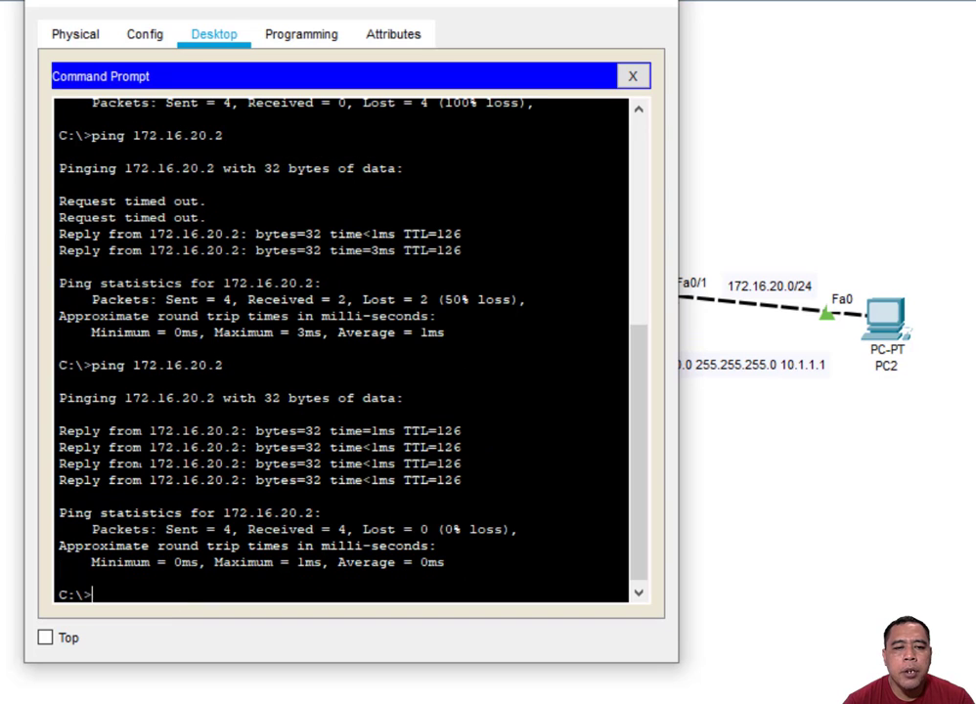
{"action": "left_click", "coordinate": [639, 5]}
- Check the IPv4 address in PC1's IP configuration and close its window
{"action": "left_click", "coordinate": [98, 352]}
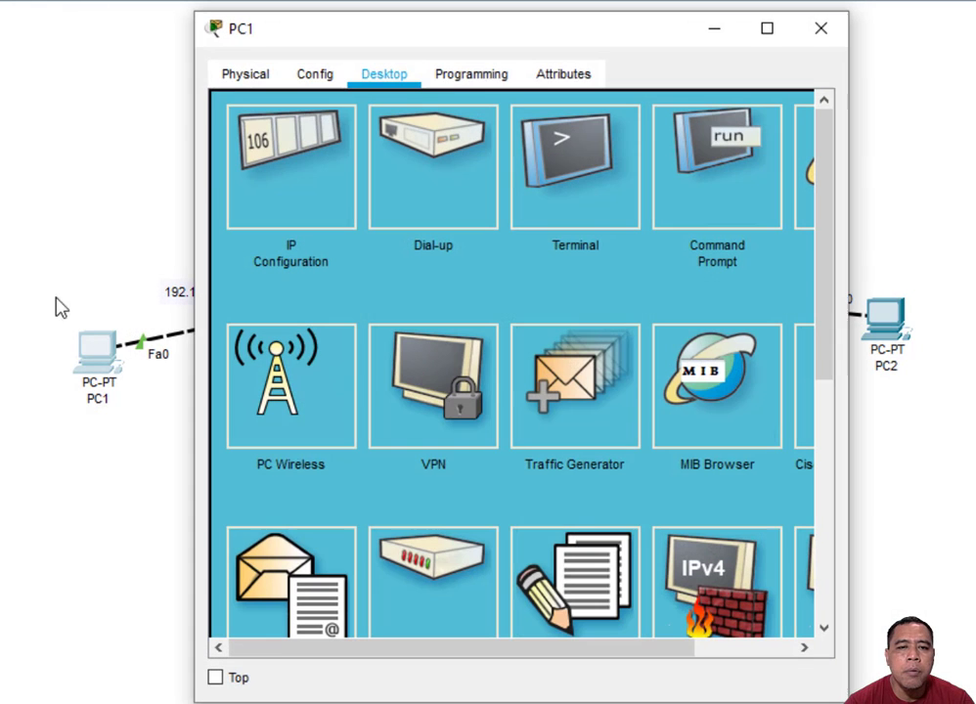
{"action": "left_click", "coordinate": [316, 171]}
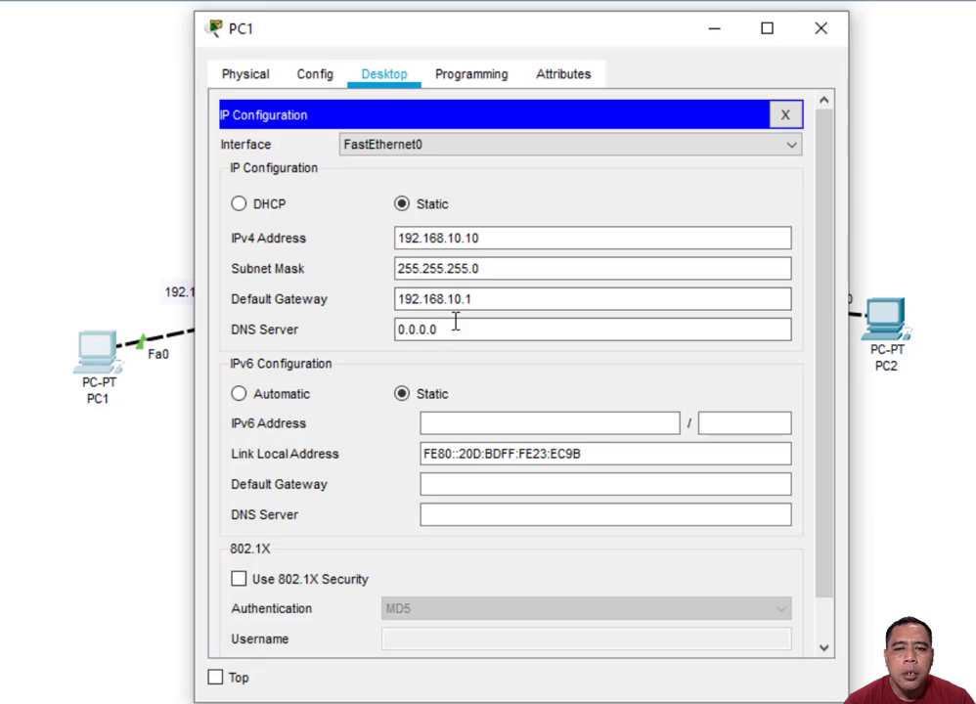
{"action": "left_click", "coordinate": [821, 27]}
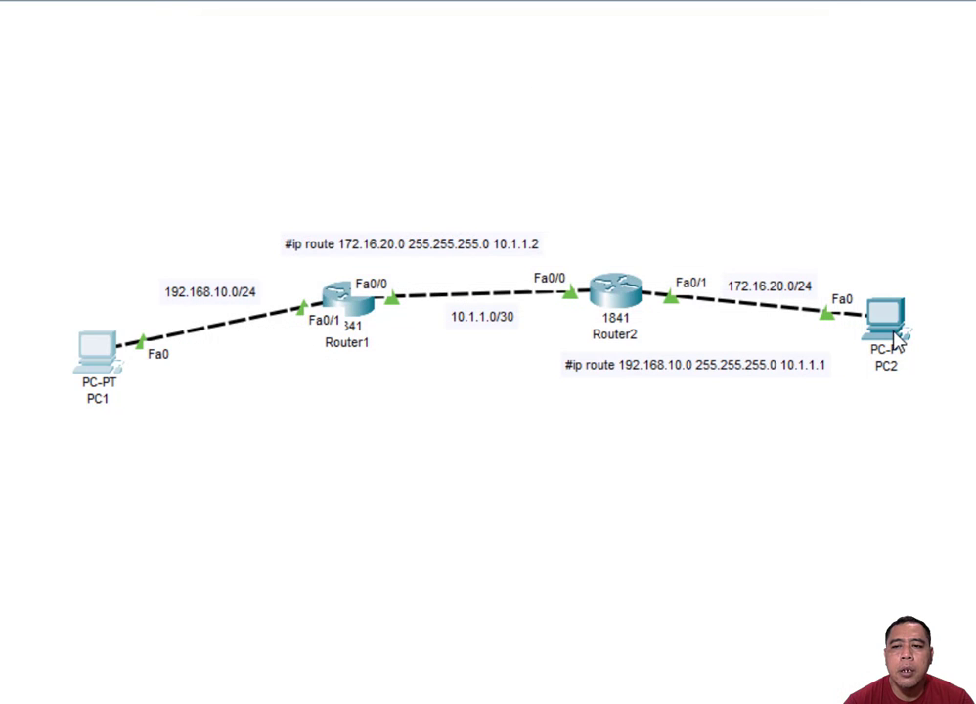
- Ping PC1 at 192.168.10.10 from PC2's command prompt and close PC2's window
{"action": "left_click", "coordinate": [886, 318]}
{"action": "left_click", "coordinate": [698, 174]}
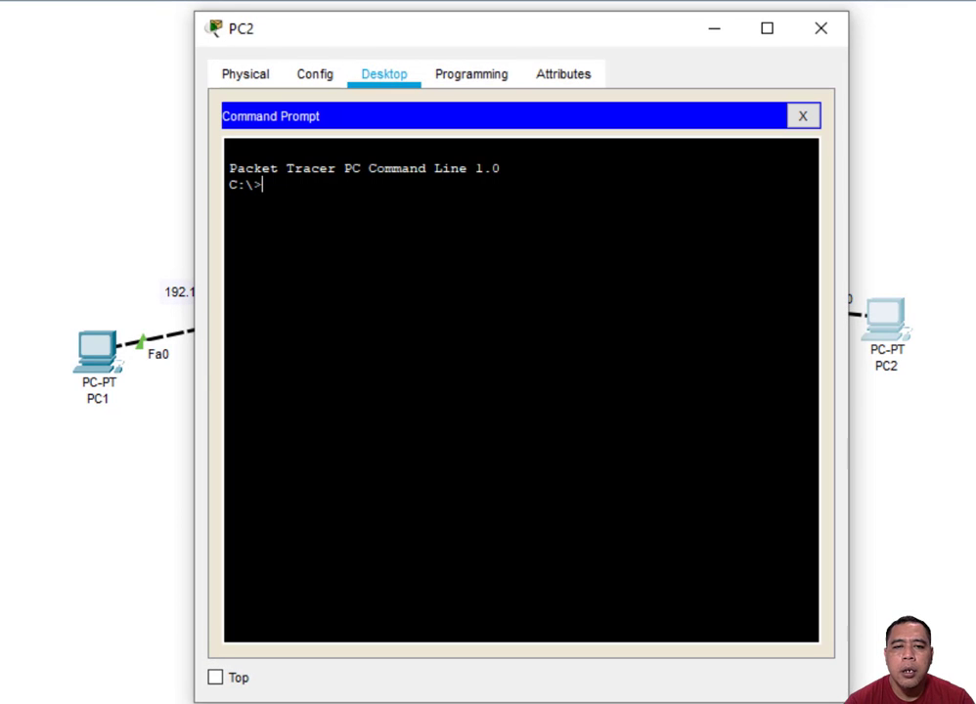
{"action": "type", "text": "ping"}
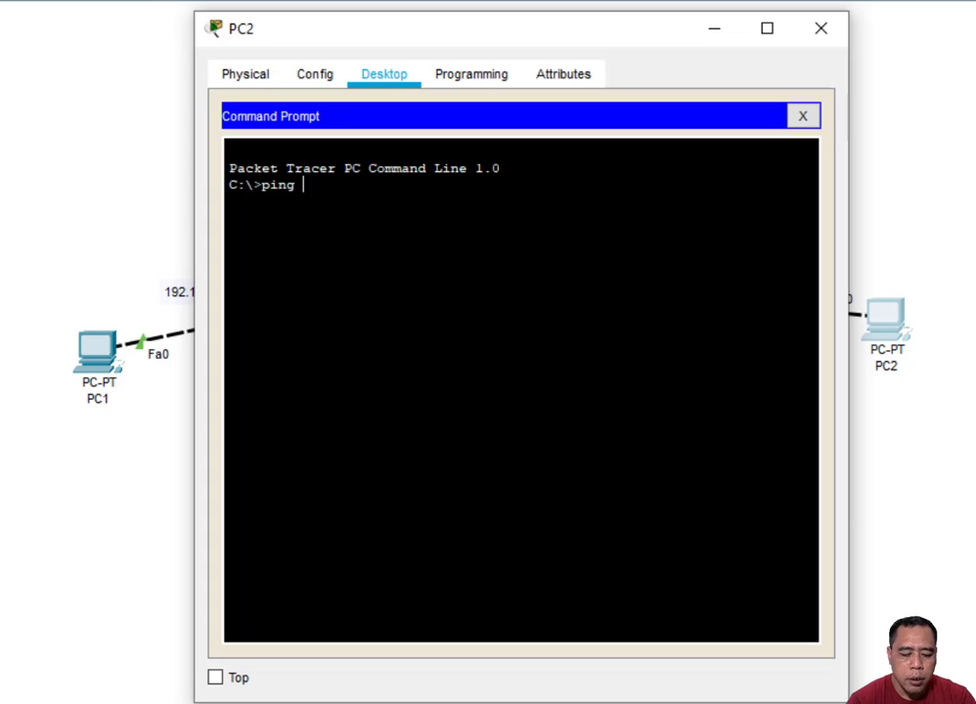
{"action": "type", "text": " 192."}
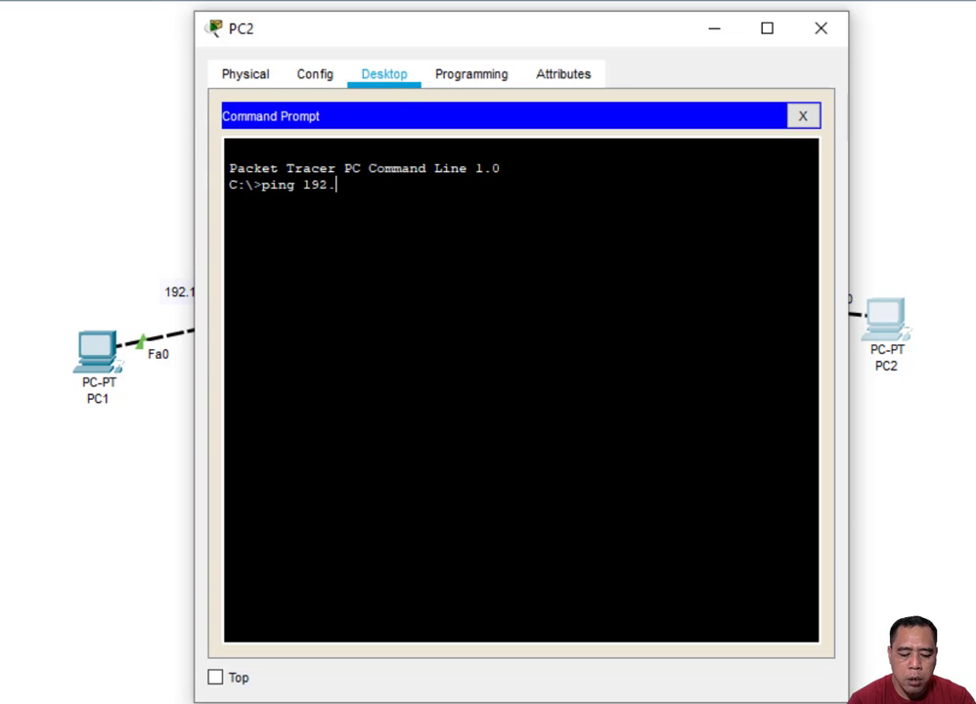
{"action": "type", "text": "168"}
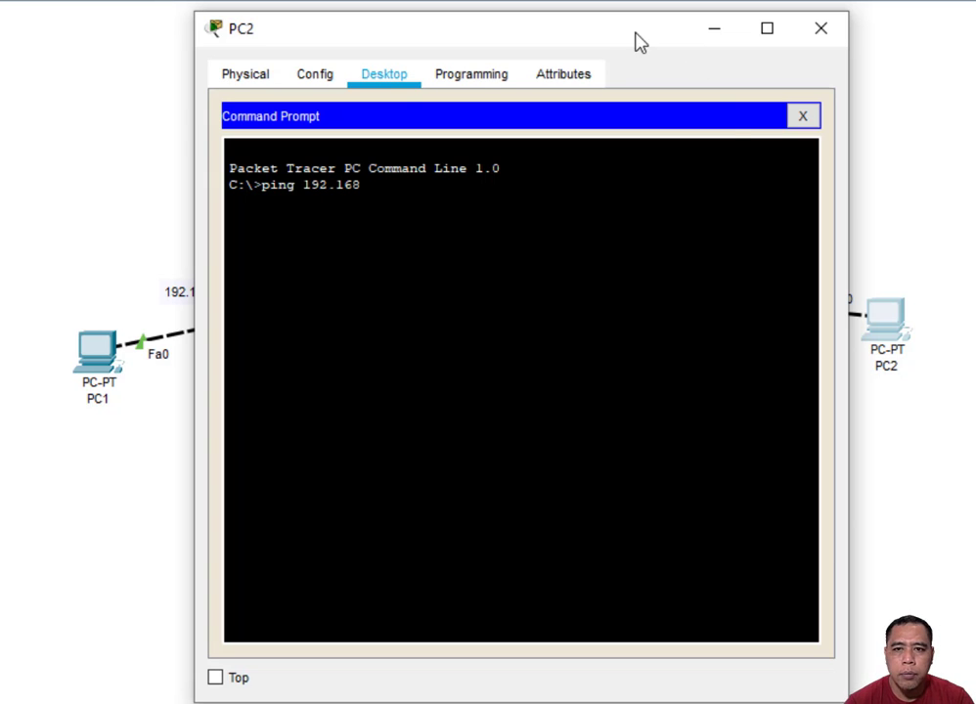
{"action": "left_click_drag", "start_coordinate": [636, 40], "coordinate": [883, 68]}
{"action": "type", "text": "8"}
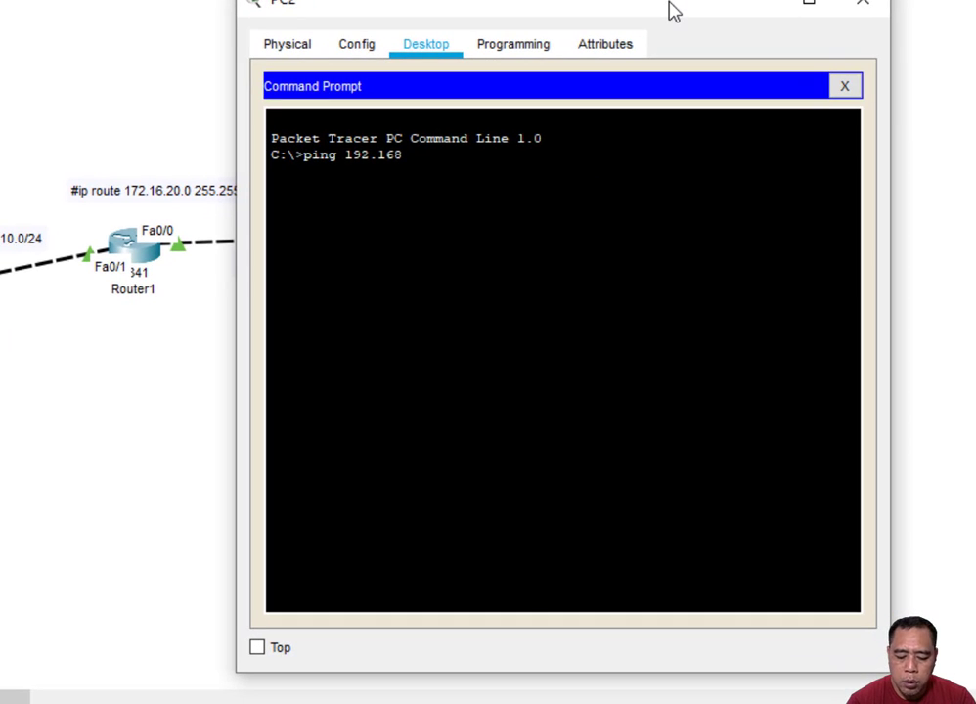
{"action": "type", "text": ".1"}
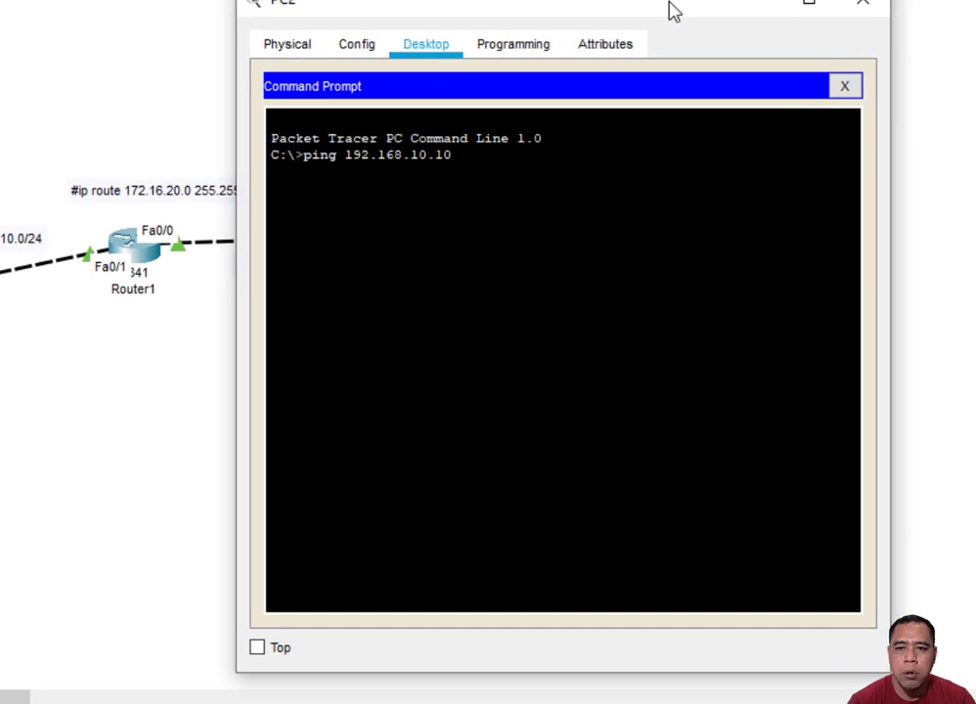
{"action": "type", "text": "0.10"}
{"action": "key", "text": "Return"}
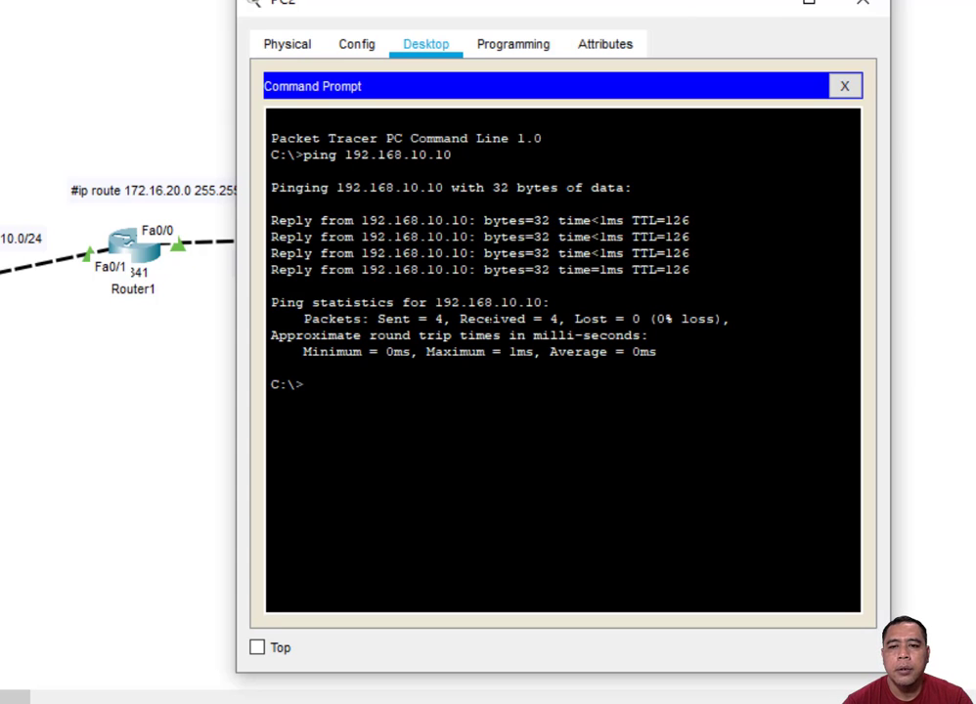
{"action": "left_click", "coordinate": [871, 10]}
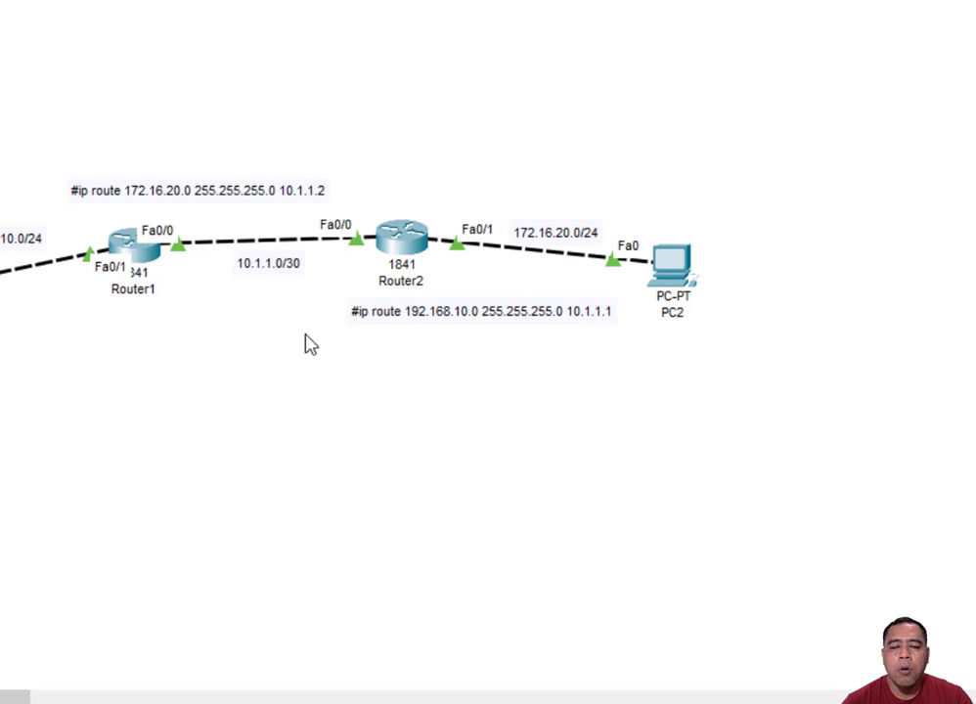
{"action": "left_click", "coordinate": [475, 318]}
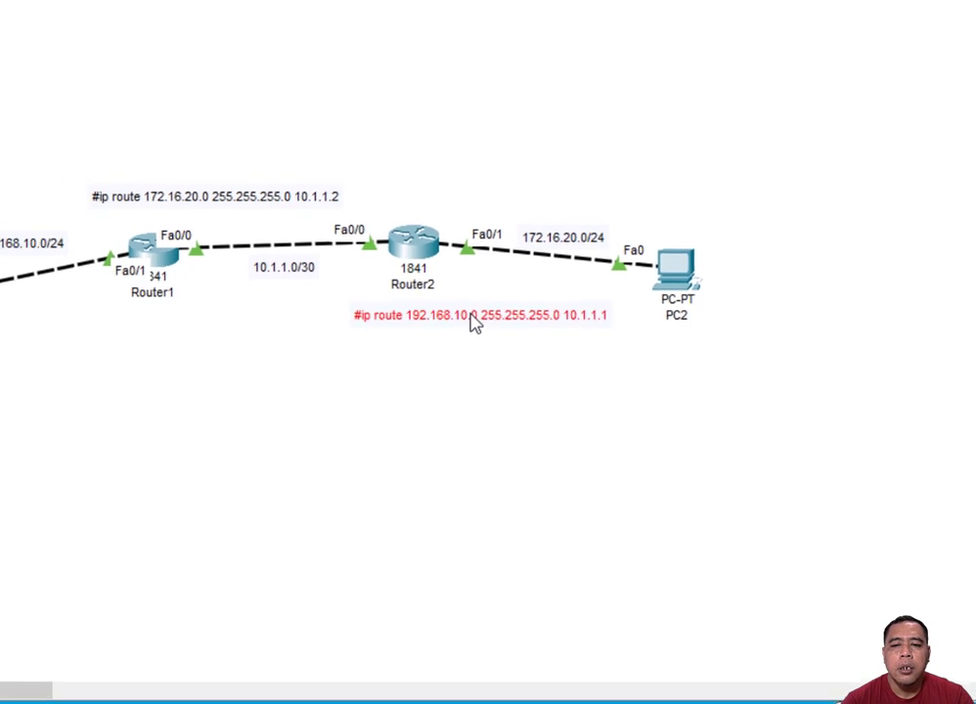
- Reposition the static-route notes above Router1 and below Router2, shifting both slightly toward PC1's side of the topology
{"action": "left_click_drag", "start_coordinate": [262, 199], "coordinate": [221, 194]}
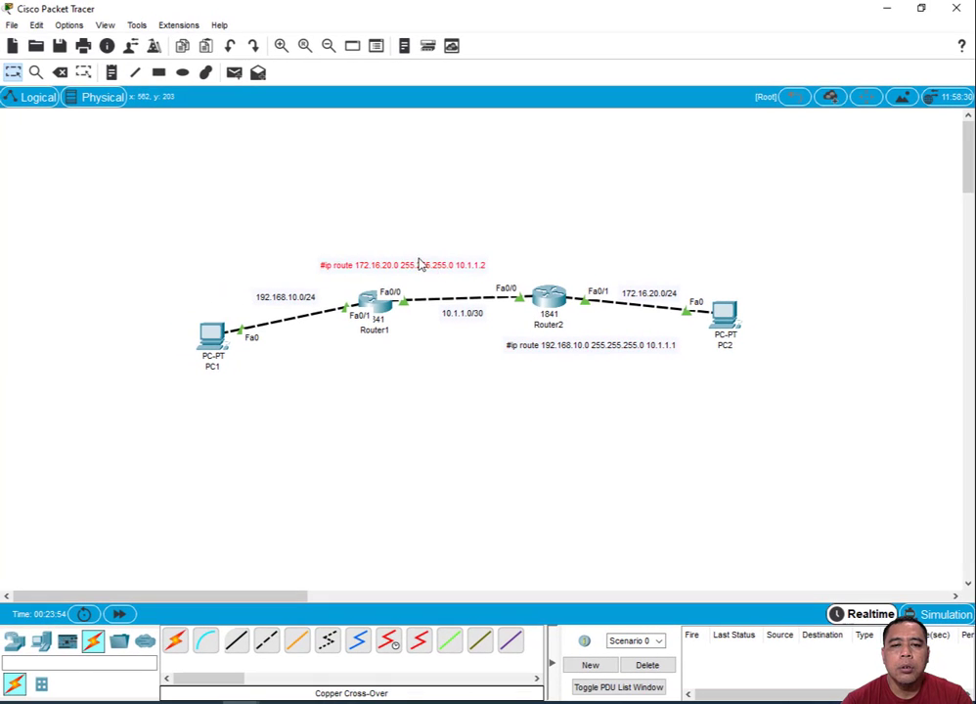
{"action": "left_click_drag", "start_coordinate": [420, 266], "coordinate": [416, 266]}
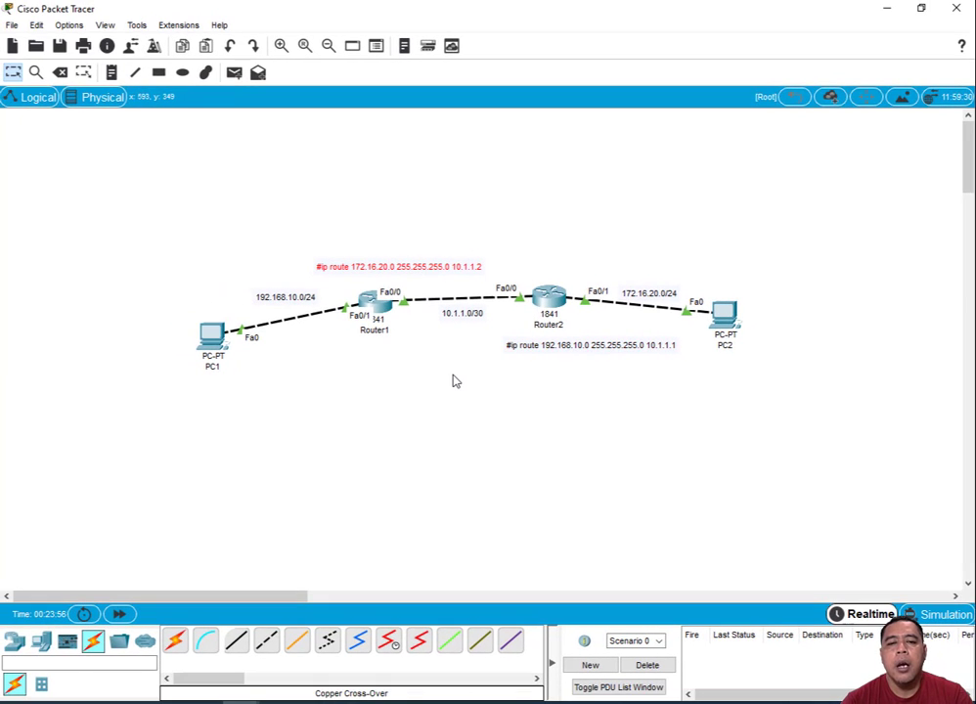
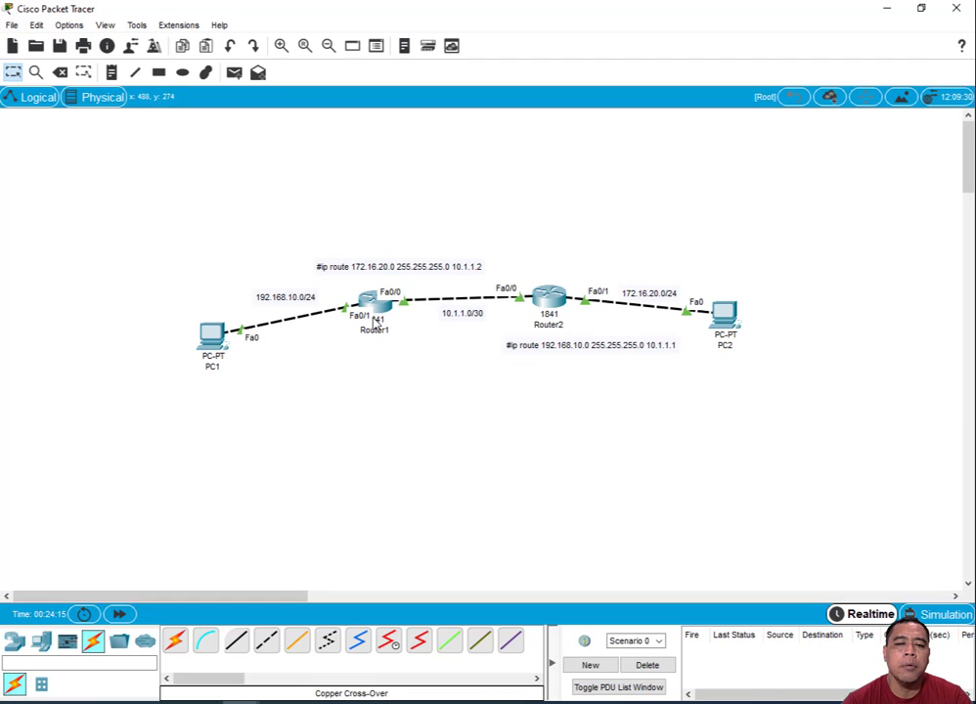
{"action": "mouse_move", "coordinate": [376, 325]}
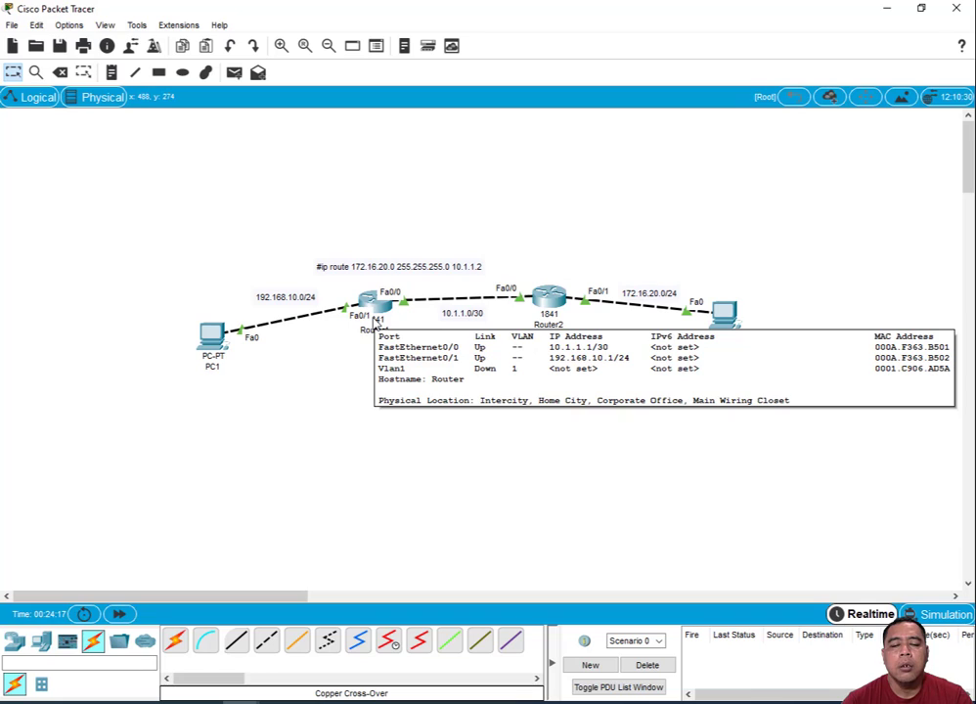
{"action": "left_click", "coordinate": [409, 275]}
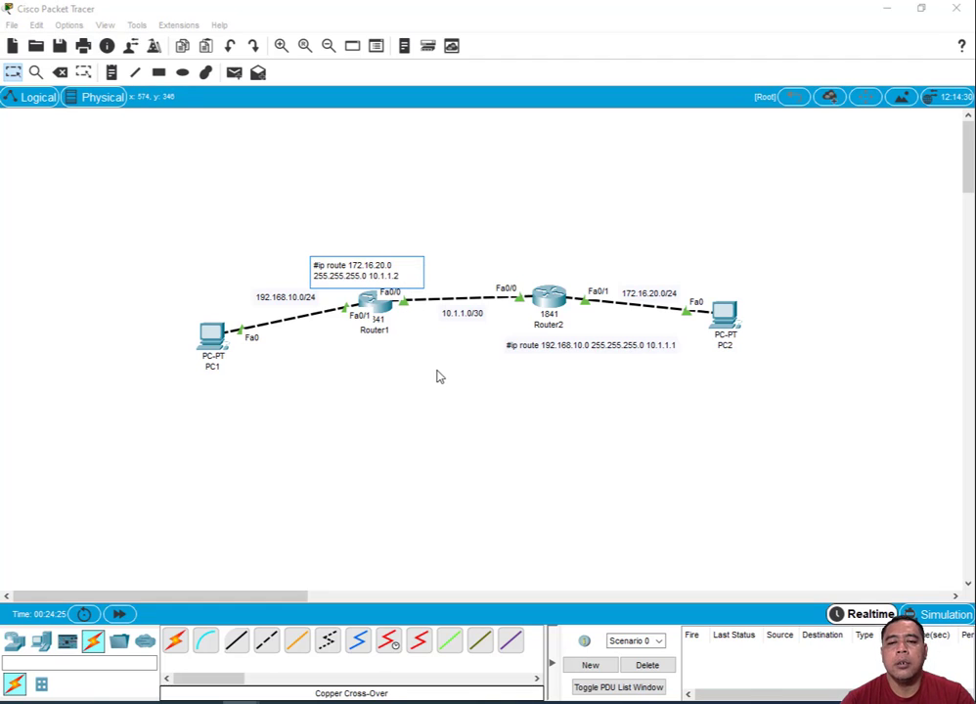
{"action": "left_click", "coordinate": [437, 380]}
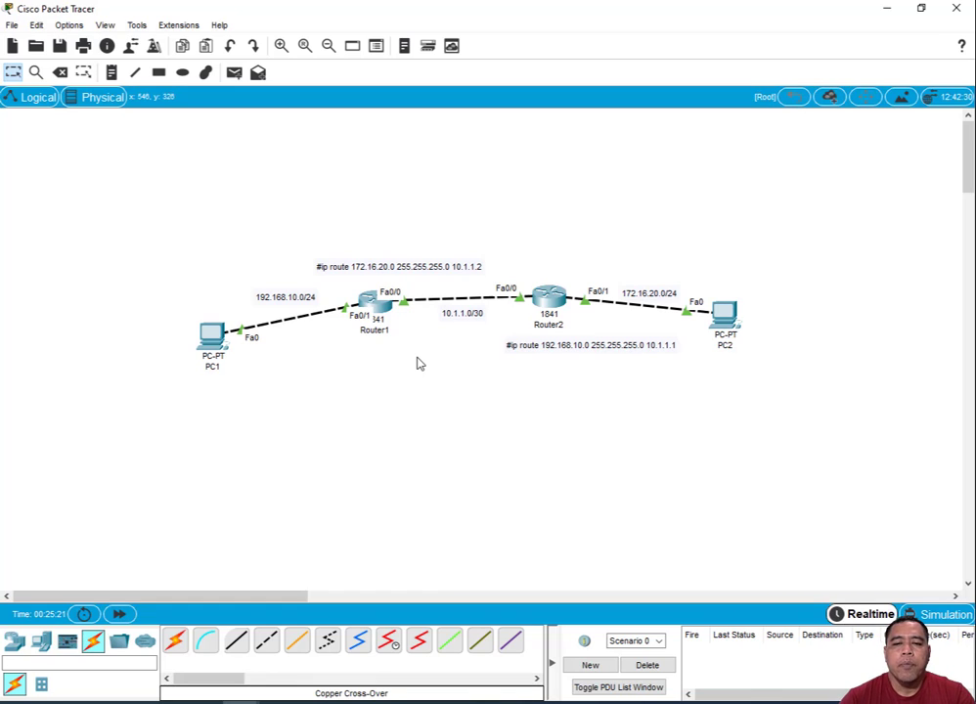
{"action": "left_click_drag", "start_coordinate": [549, 354], "coordinate": [537, 351]}
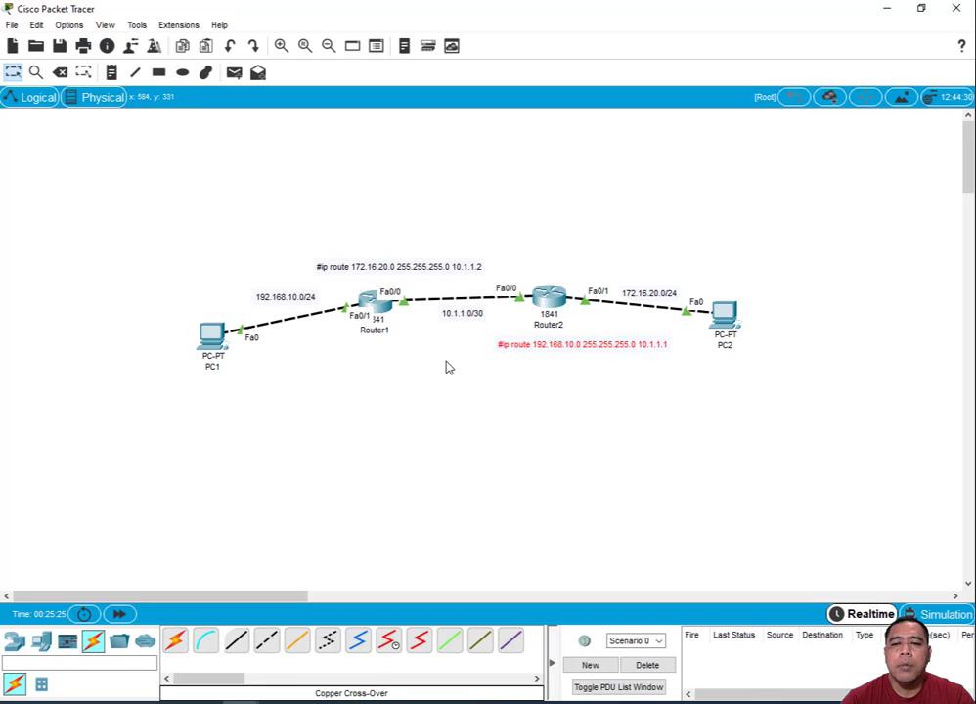